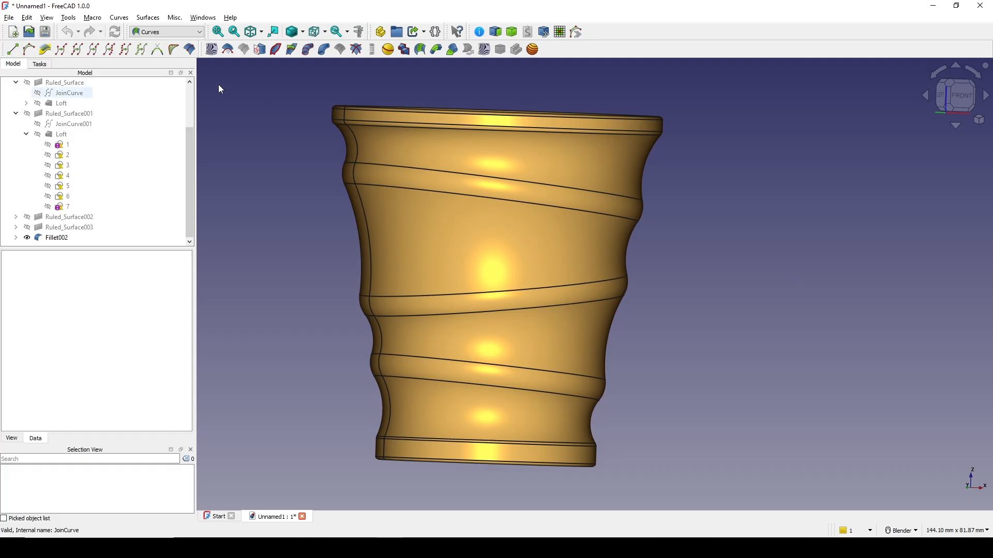
- Examine the finished cup's surface continuity with the Zebra Stripes tool from several sides
click(212, 49)
middle_drag(470, 270, 600, 284)
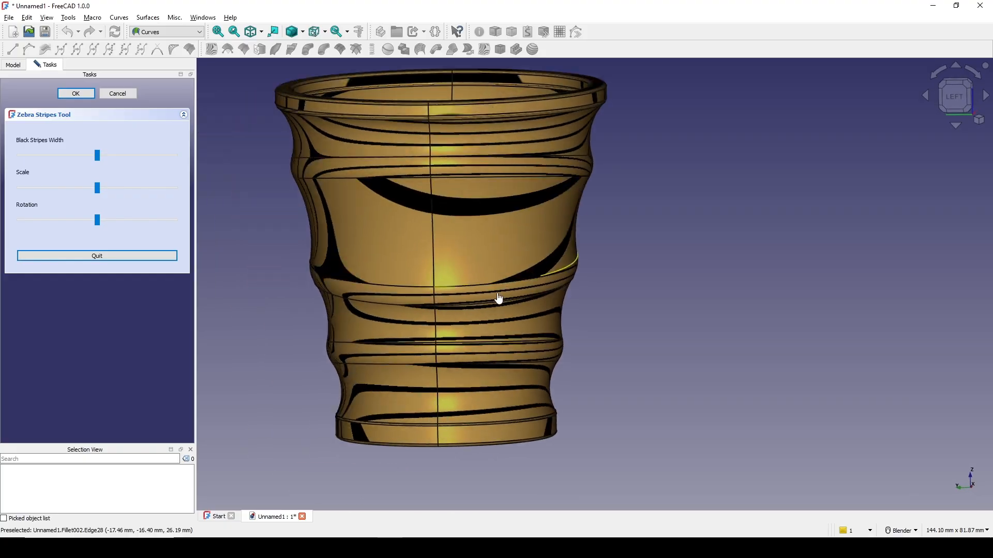
mouse_move(500, 290)
middle_down()
mouse_move(603, 269)
mouse_move(550, 274)
middle_up()
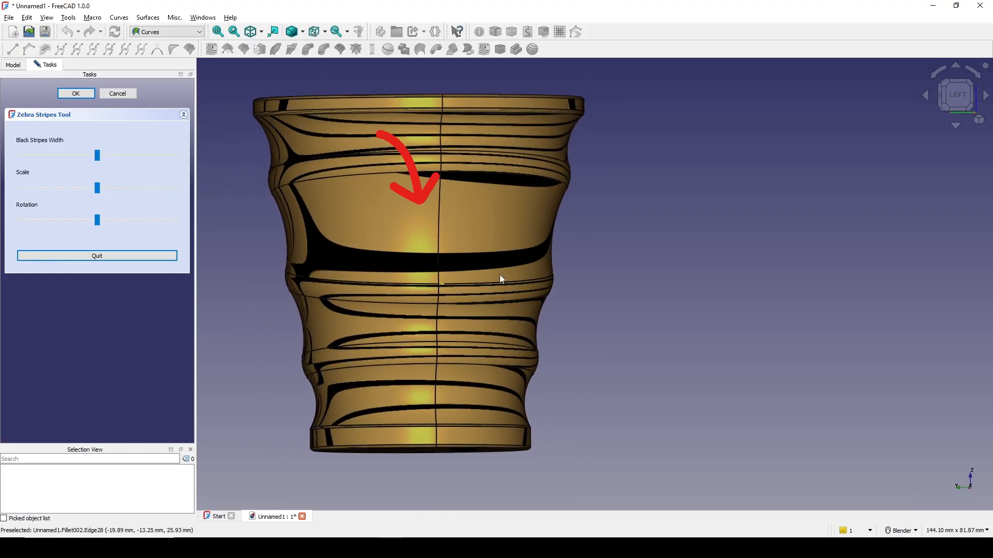
scroll(501, 280, up, 3)
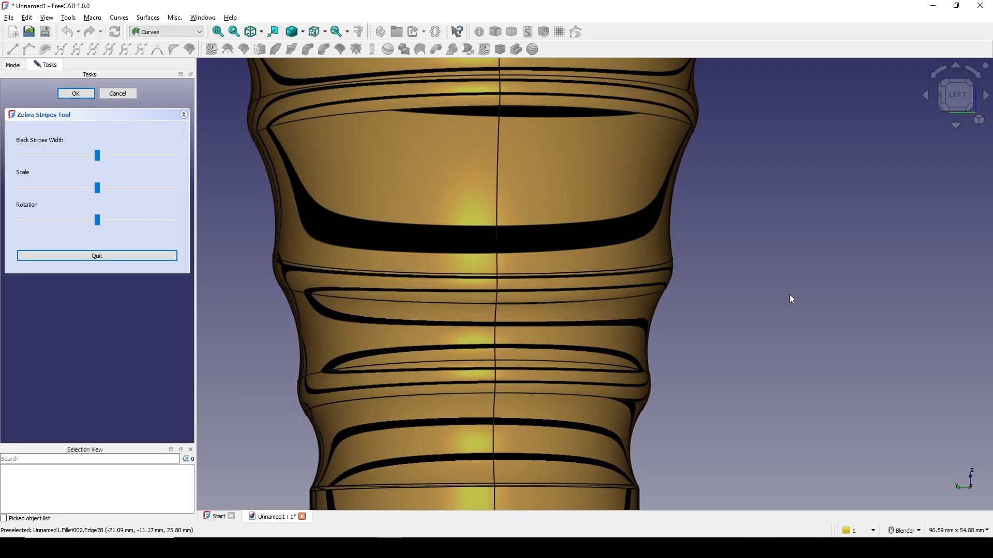
middle_drag(791, 299, 720, 315)
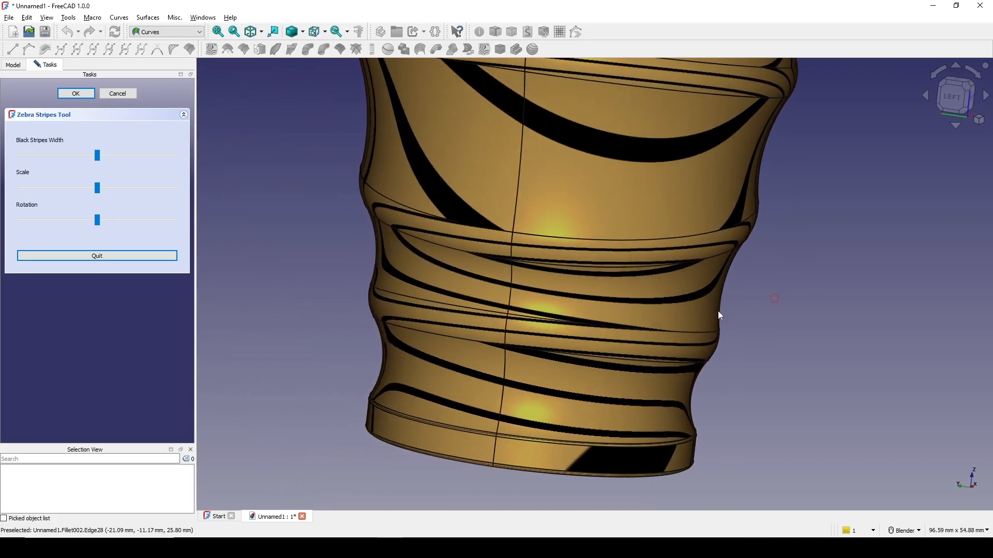
scroll(721, 310, down, 3)
shift+middle_drag(774, 270, 707, 253)
click(128, 95)
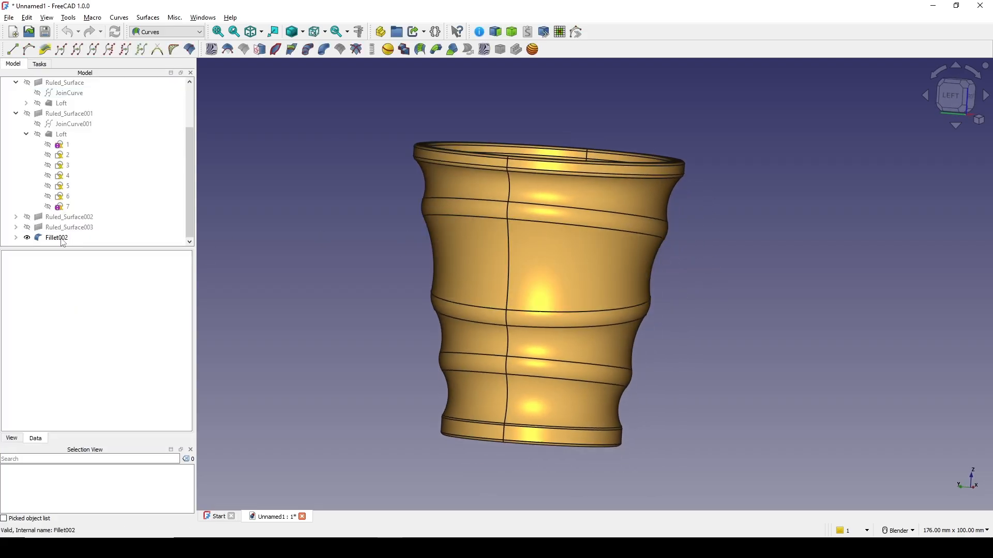
- Hide Fillet002 and show the seven profile sketches 1 to 7 of the second loft
click(43, 240)
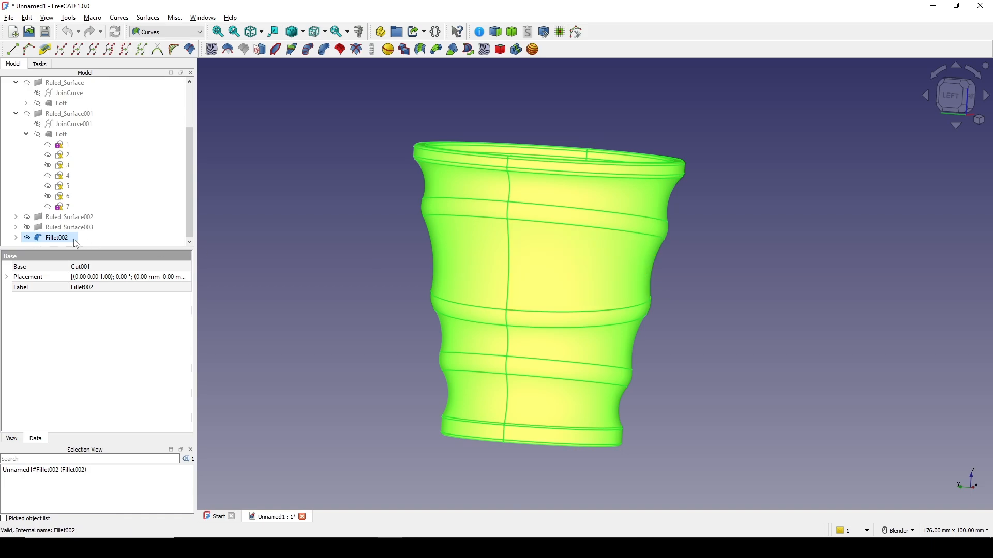
key(space)
click(61, 209)
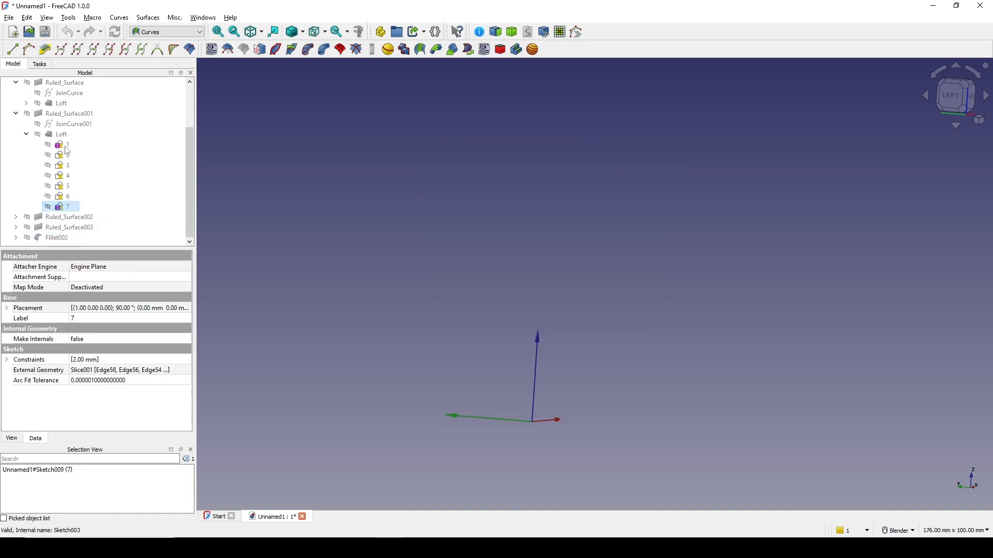
shift+click(66, 147)
key(space)
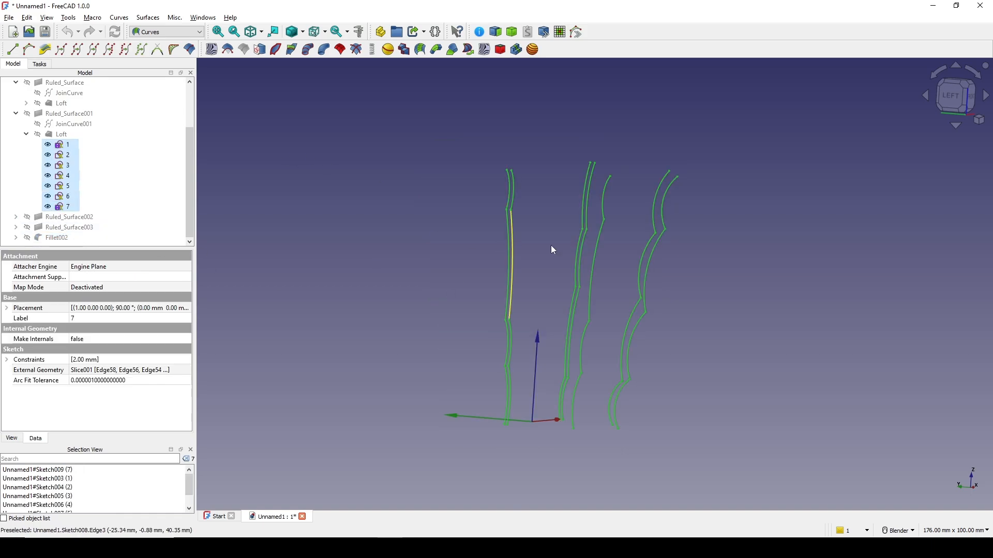
click(705, 288)
mouse_move(705, 288)
middle_down()
mouse_move(667, 297)
mouse_move(555, 266)
mouse_move(604, 290)
mouse_move(709, 295)
mouse_move(699, 300)
mouse_move(654, 251)
middle_up()
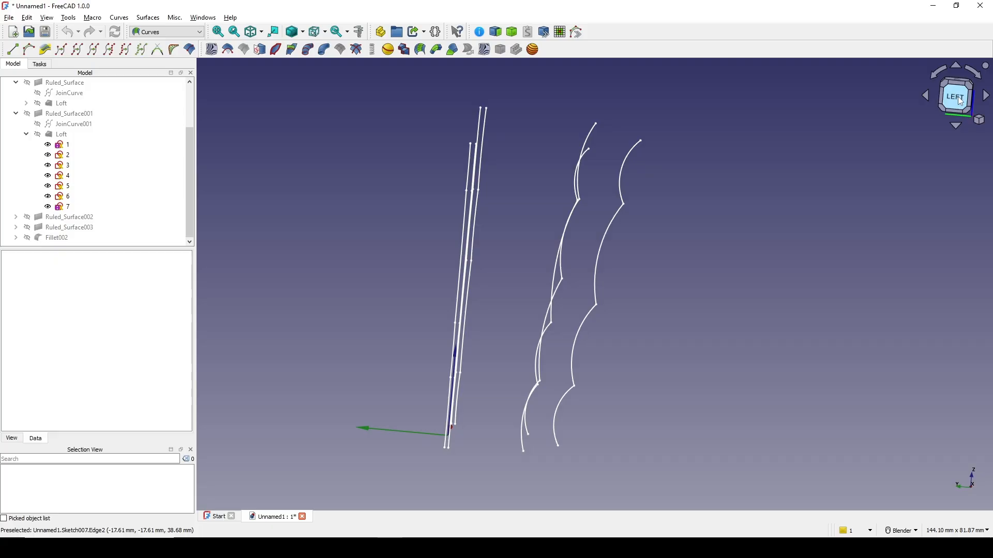
- Capture the sketches in left view and frame the four nearly straight profiles and the three curved profiles with red rectangles
click(961, 102)
middle_drag(665, 281, 643, 268)
key(Print)
drag(344, 54, 763, 485)
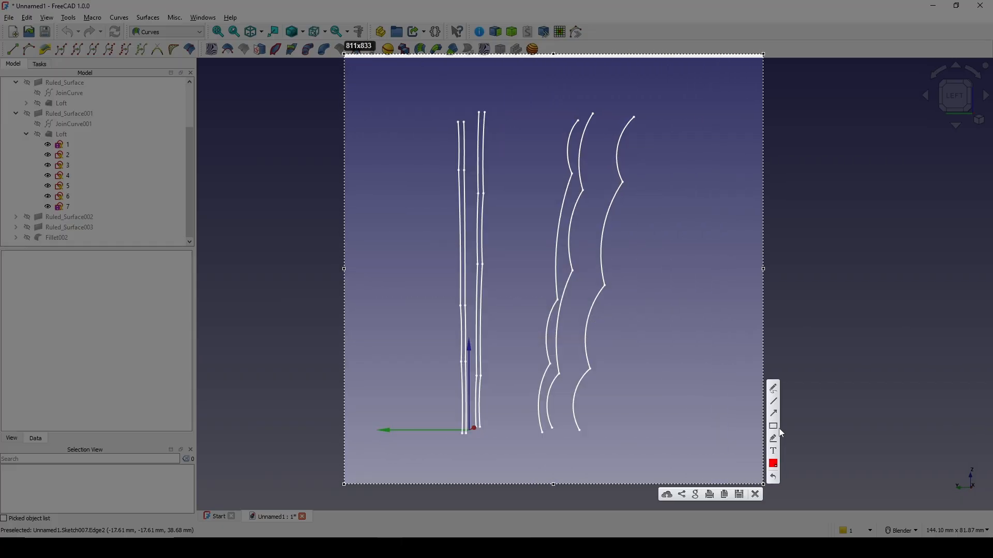
drag(409, 87, 513, 454)
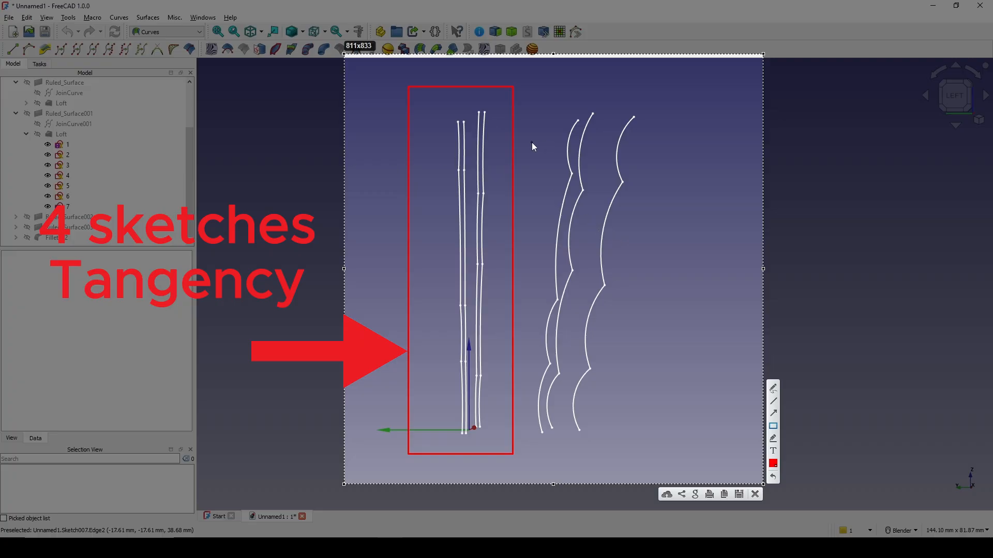
drag(525, 89, 679, 467)
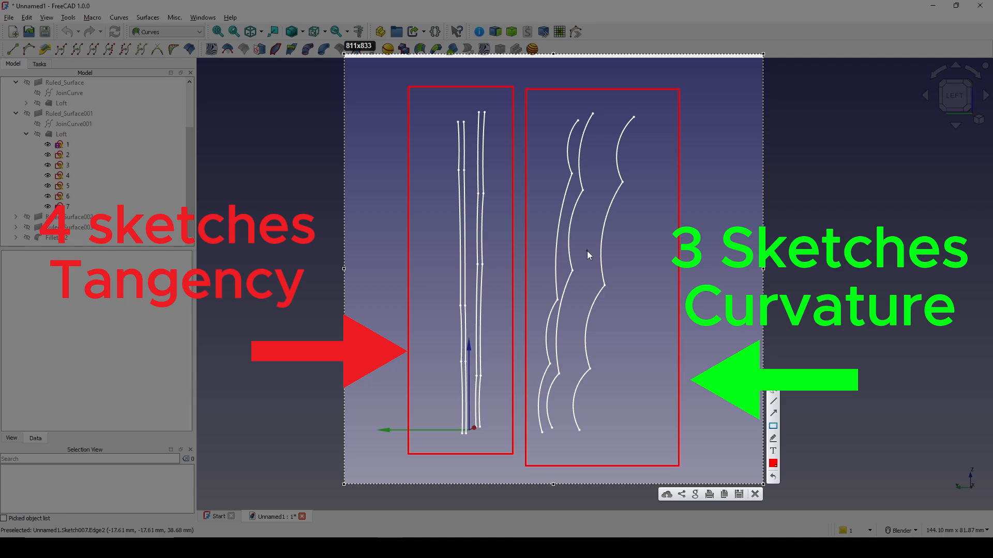
click(756, 494)
- Hide sketches 1 to 7, show the Loft built from them and examine its surface
click(58, 147)
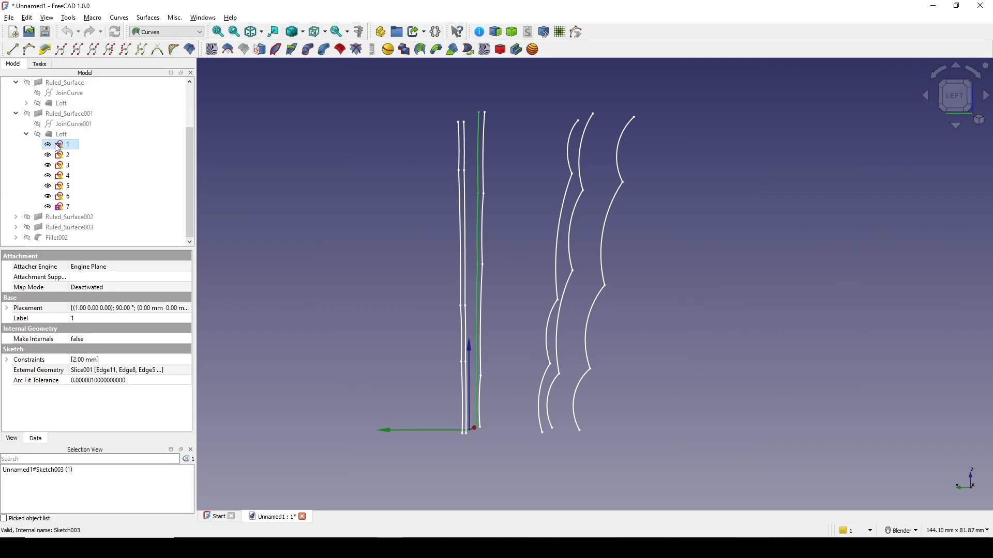
shift+click(63, 207)
key(space)
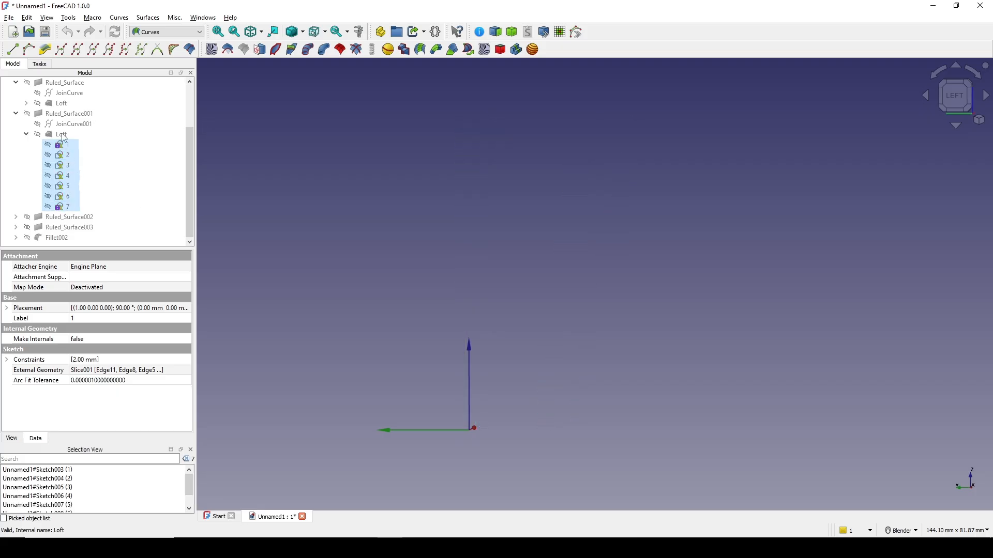
click(62, 135)
key(space)
click(685, 280)
middle_drag(677, 280, 754, 247)
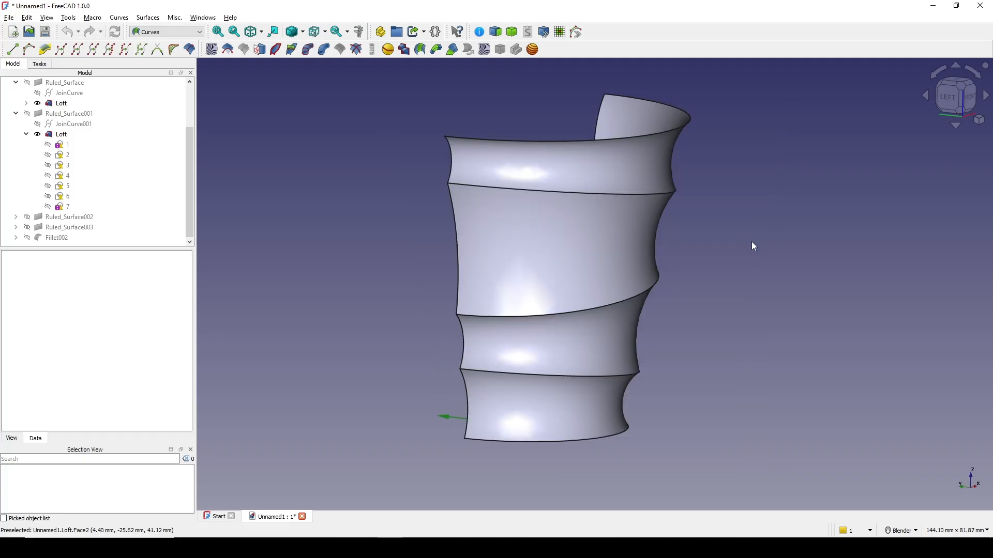
mouse_move(706, 268)
middle_down()
mouse_move(665, 246)
mouse_move(476, 237)
mouse_move(594, 257)
mouse_move(745, 175)
mouse_move(667, 228)
mouse_move(421, 240)
mouse_move(621, 328)
mouse_move(793, 186)
mouse_move(711, 245)
mouse_move(696, 226)
mouse_move(699, 239)
middle_up()
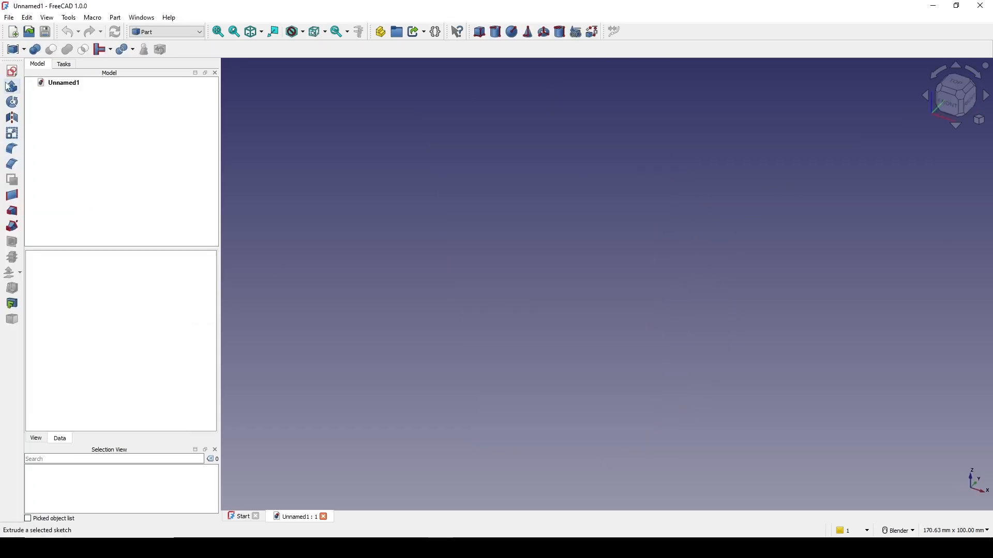
- Create a sketch on the XZ plane and draw a slanted line from about (21.4, 0) mm on the horizontal axis to about (38.7, 70.1) mm
click(11, 72)
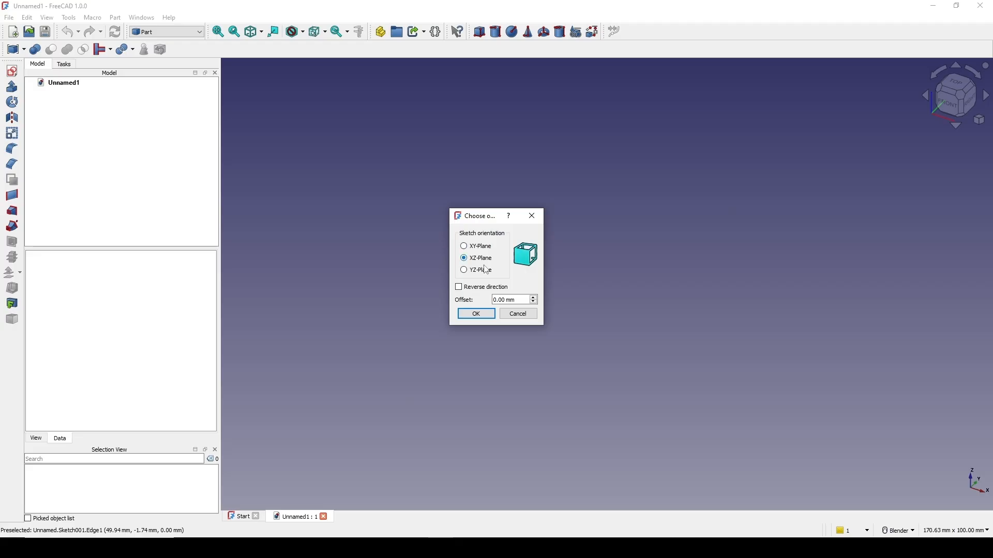
click(476, 315)
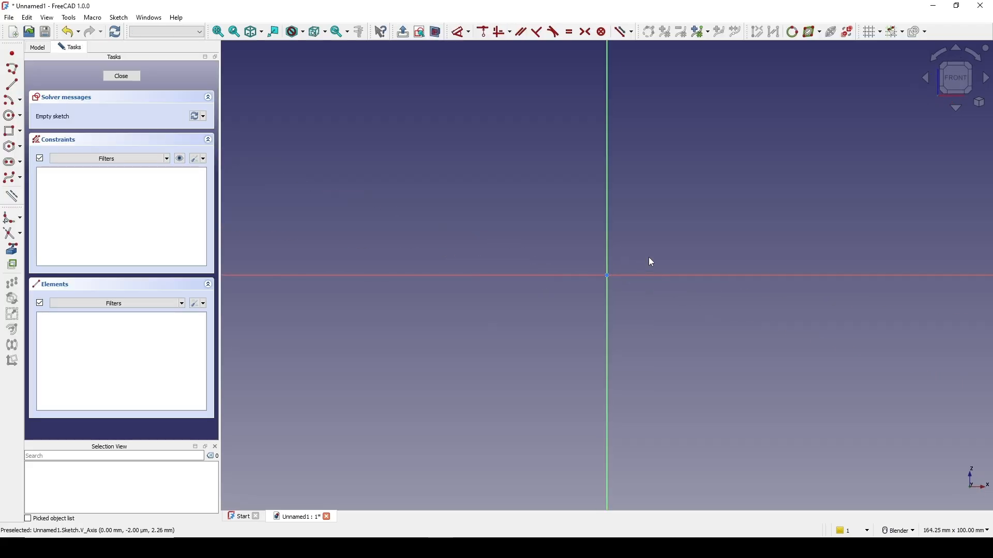
scroll(514, 242, up, 2)
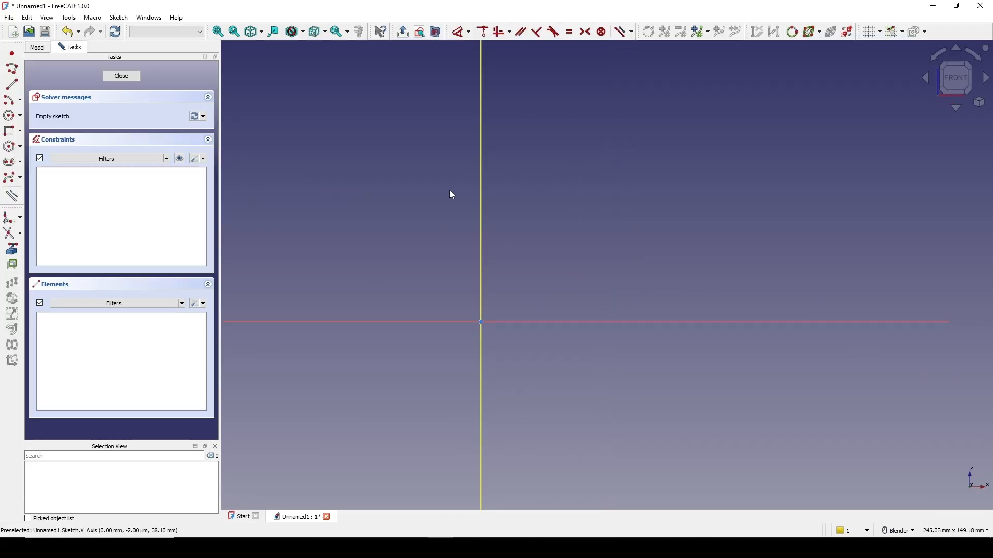
click(12, 85)
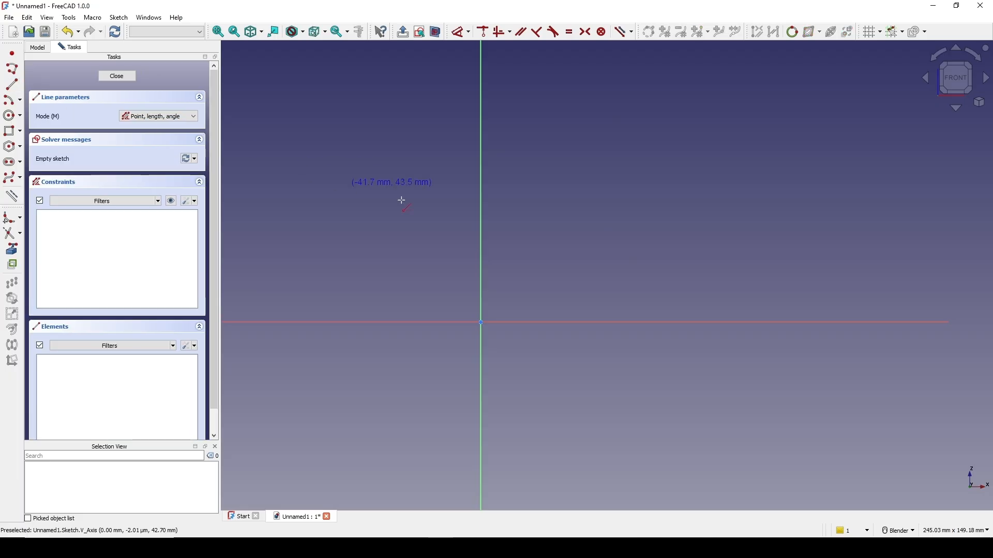
click(549, 323)
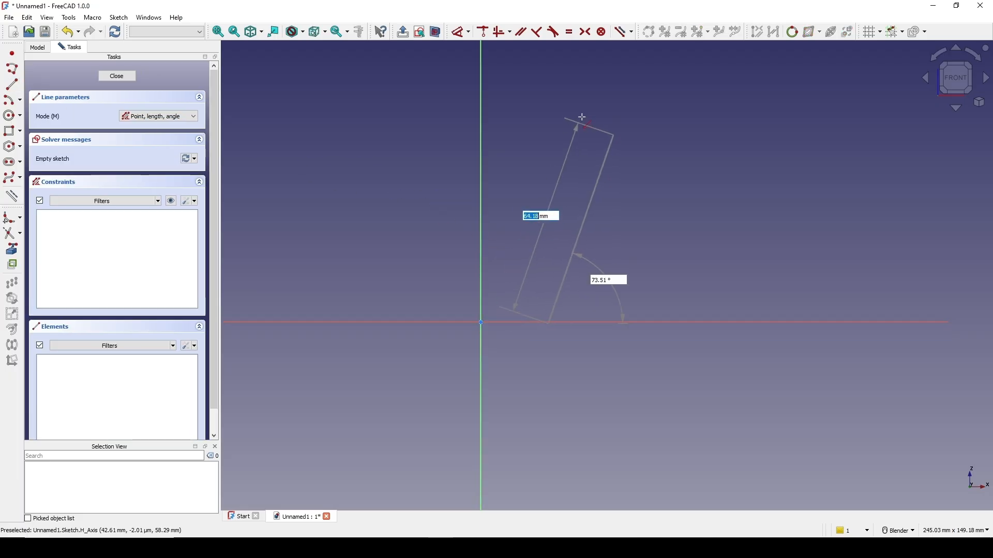
click(603, 102)
scroll(657, 148, down, 1)
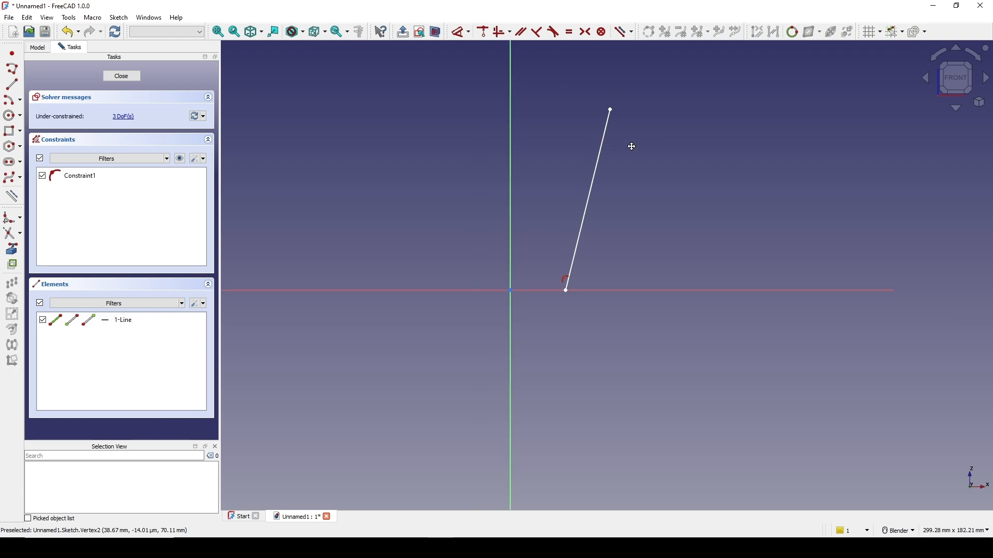
- Dimension the line's lower endpoint at 20 mm and its upper endpoint at 30 mm from the vertical axis
click(538, 283)
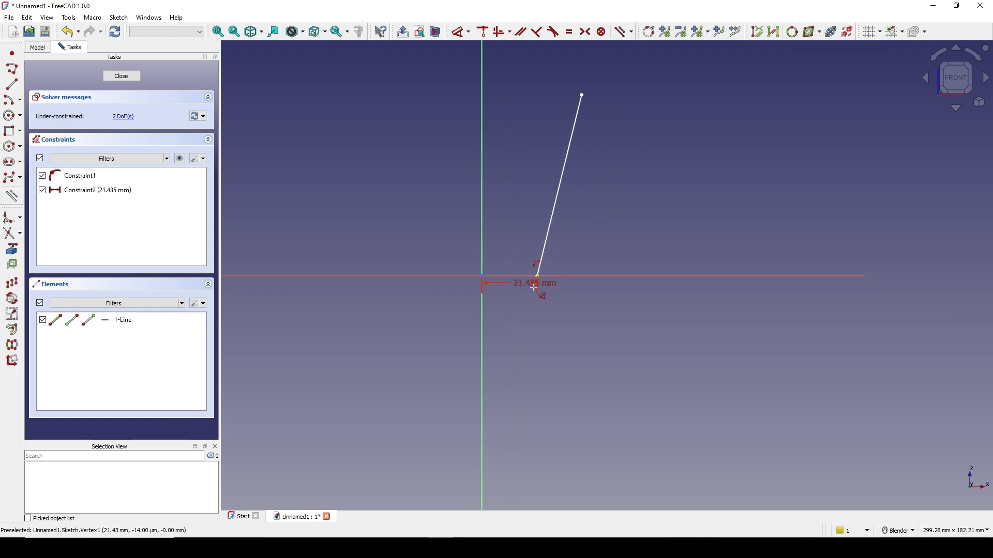
key(d)
click(526, 318)
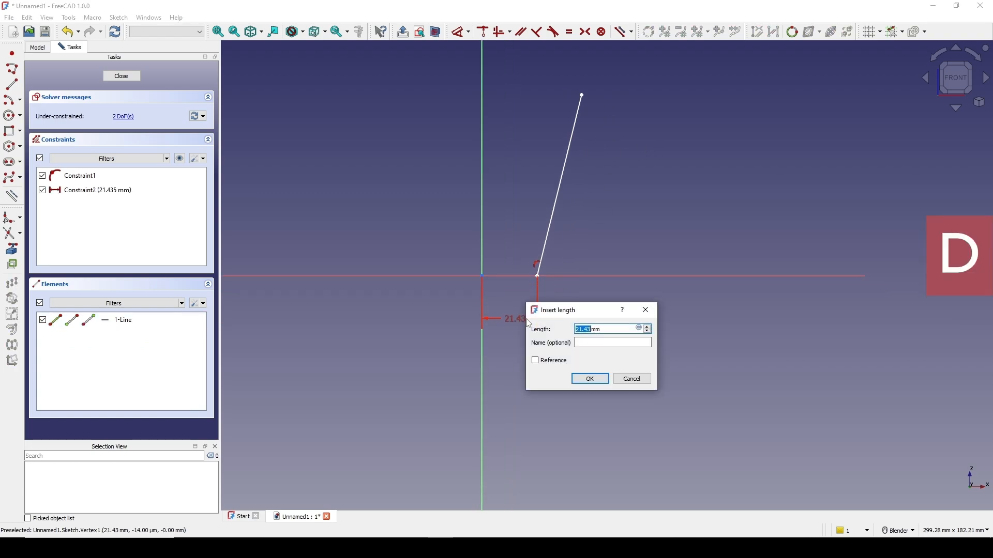
key(Return)
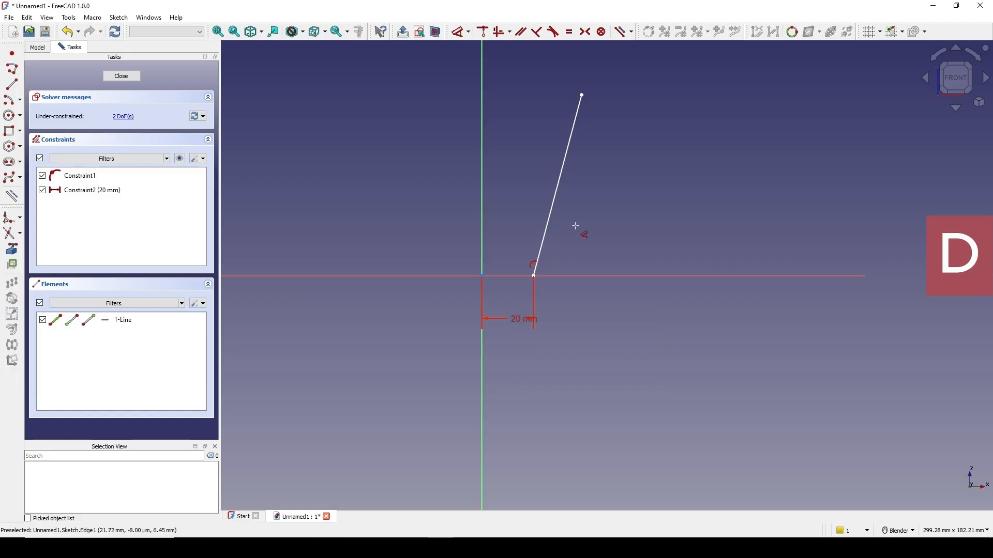
click(582, 95)
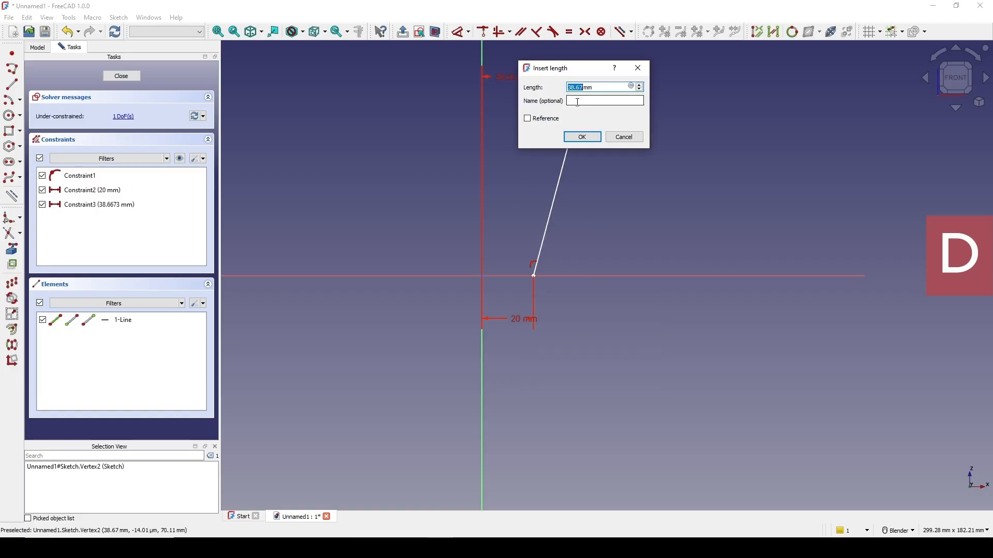
key(Return)
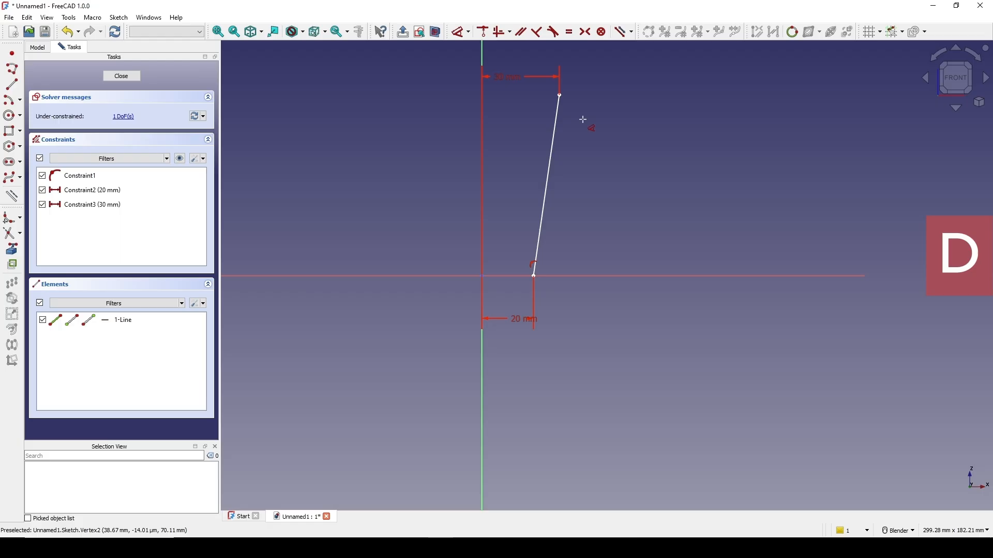
- Constrain the angle between the line and the horizontal axis to 80° and close the sketch
click(552, 160)
click(630, 278)
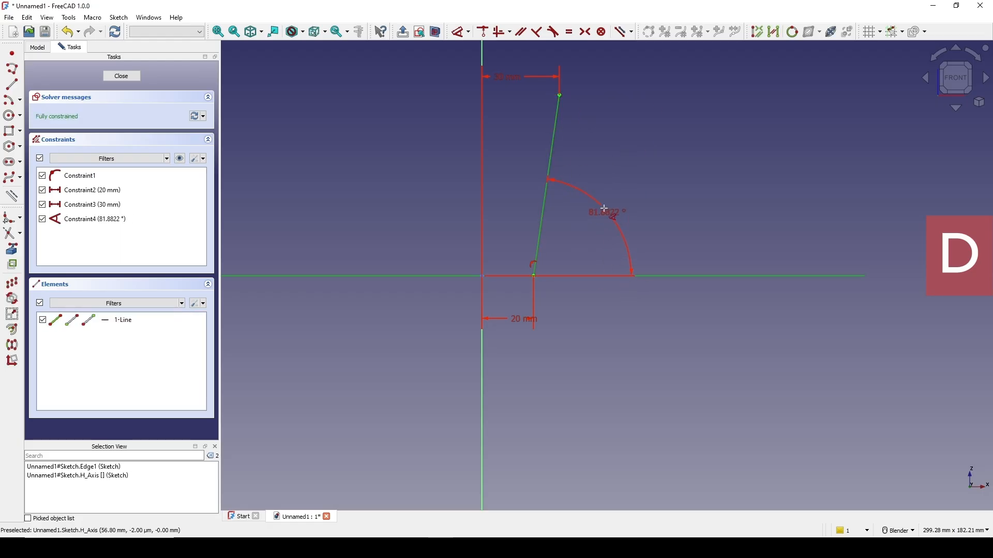
click(602, 210)
text(80)
key(Return)
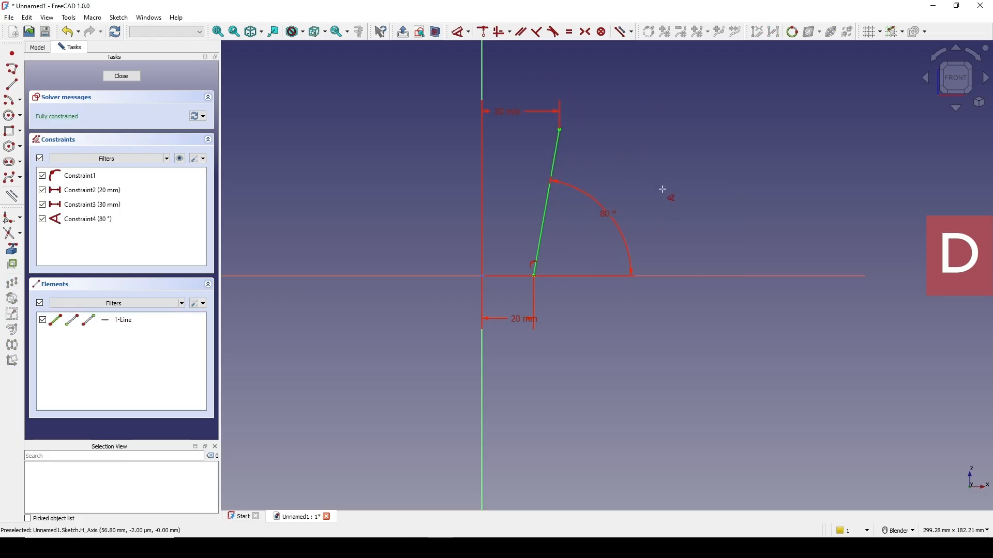
shift+middle_drag(639, 196, 647, 203)
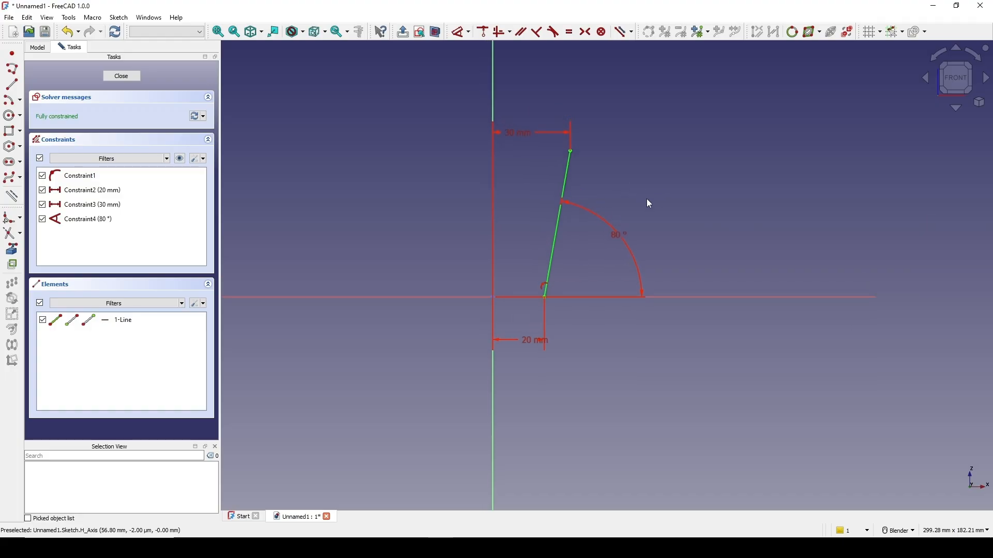
click(126, 77)
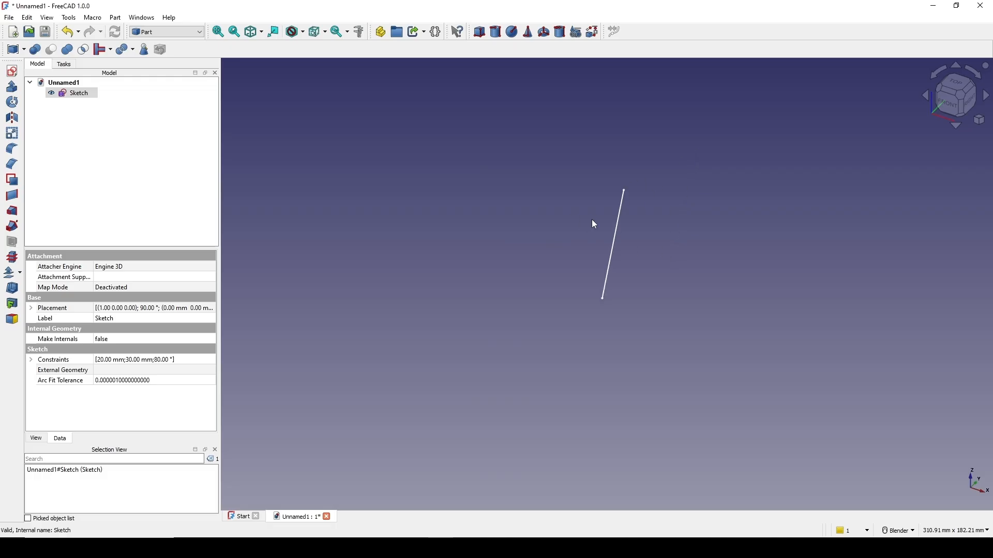
- Revolve the sketch line 360° about the Z axis into a conical cup surface
scroll(595, 223, up, 1)
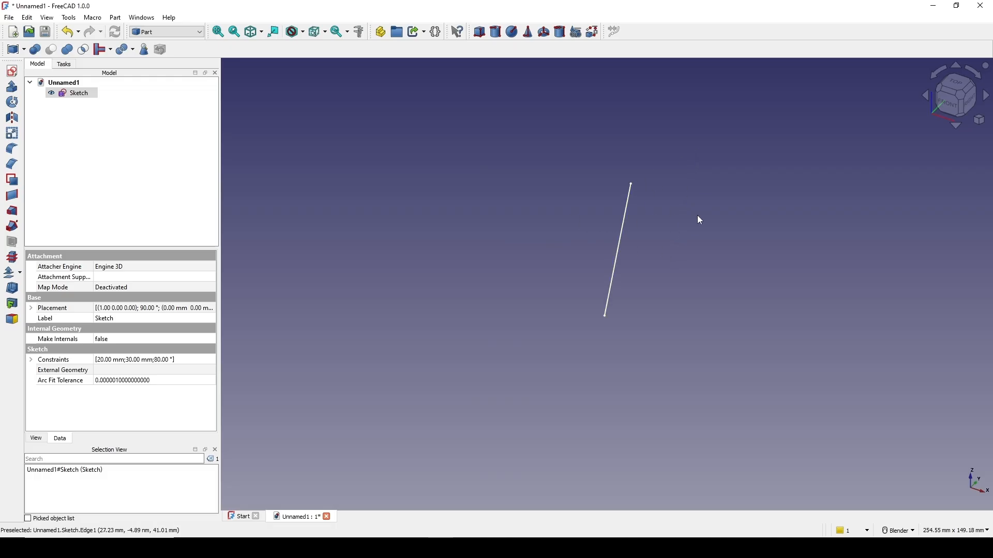
click(13, 103)
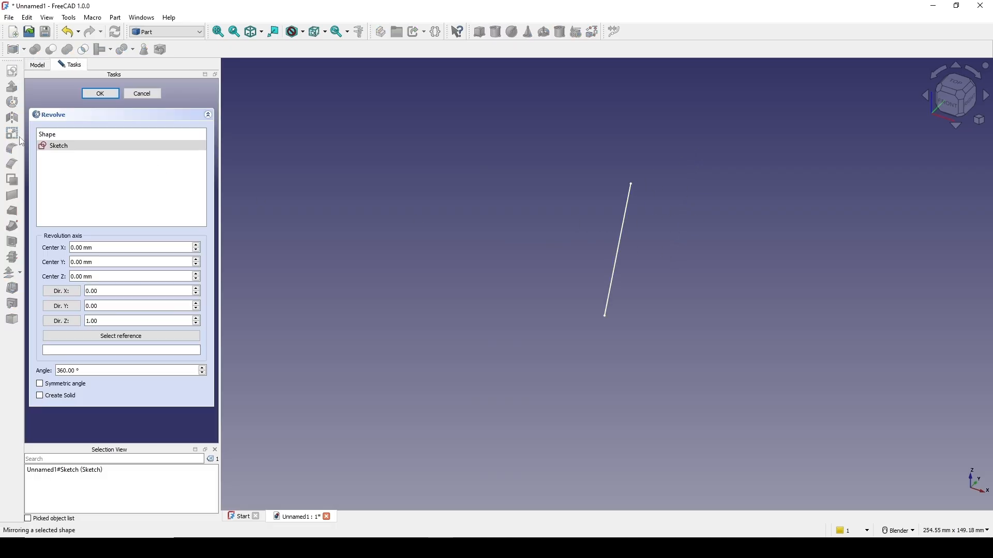
click(99, 93)
middle_drag(576, 274, 581, 213)
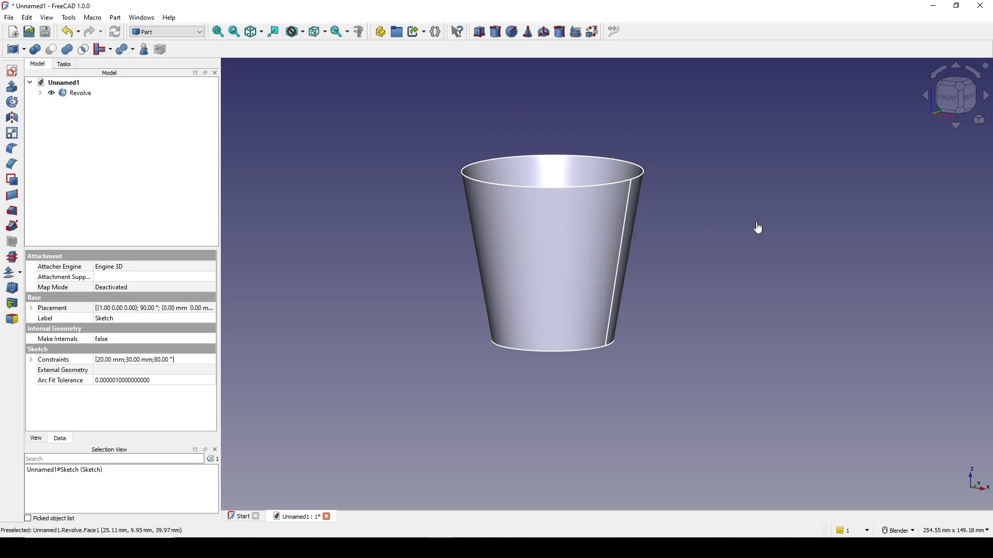
click(756, 227)
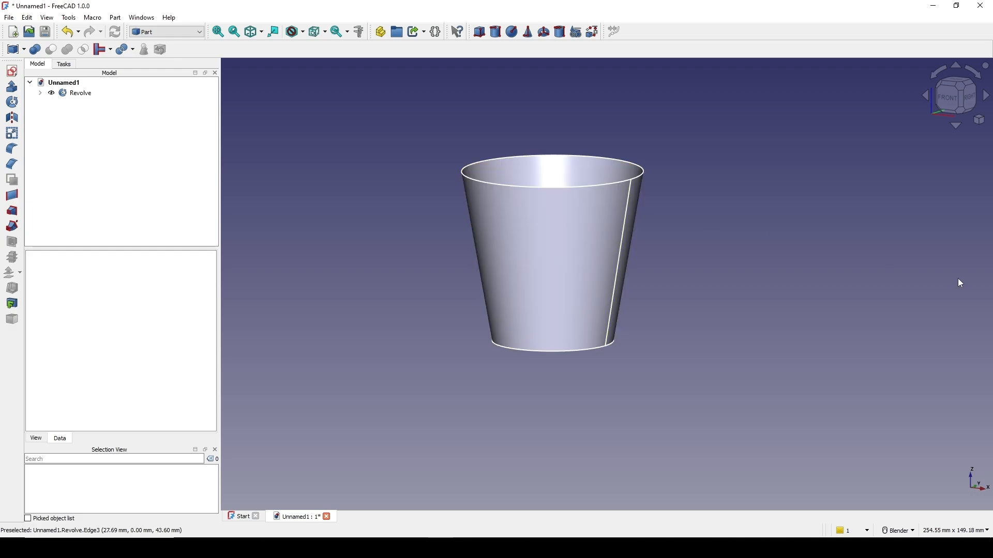
- Set the revolved surface's angle to -180°, keeping only the half cone on the negative Y side
click(78, 94)
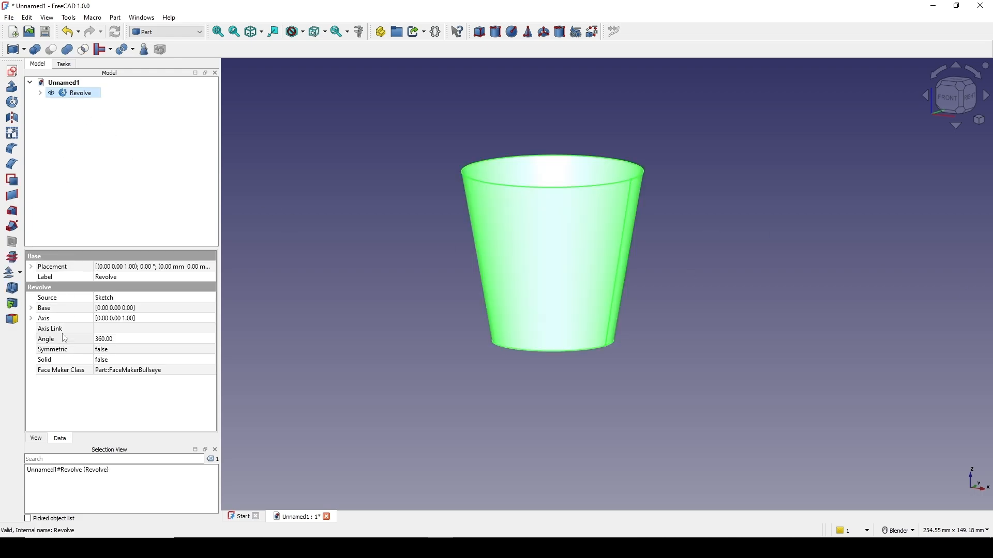
click(52, 341)
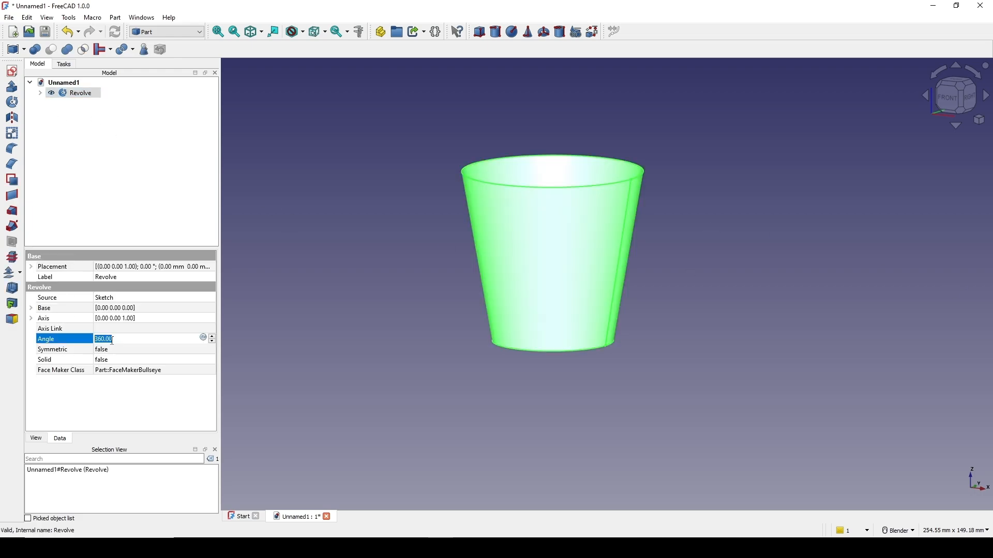
text(180)
key(Return)
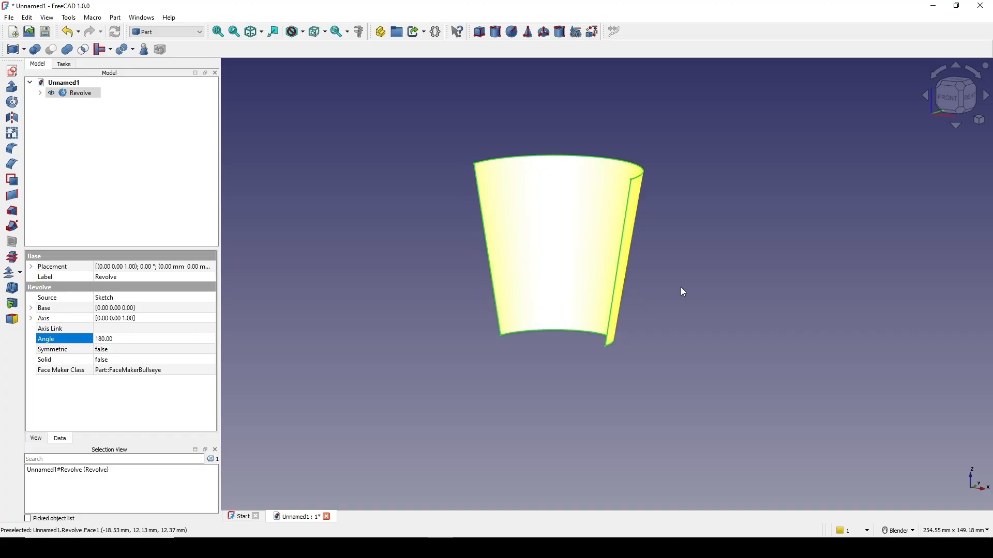
middle_drag(594, 308, 216, 348)
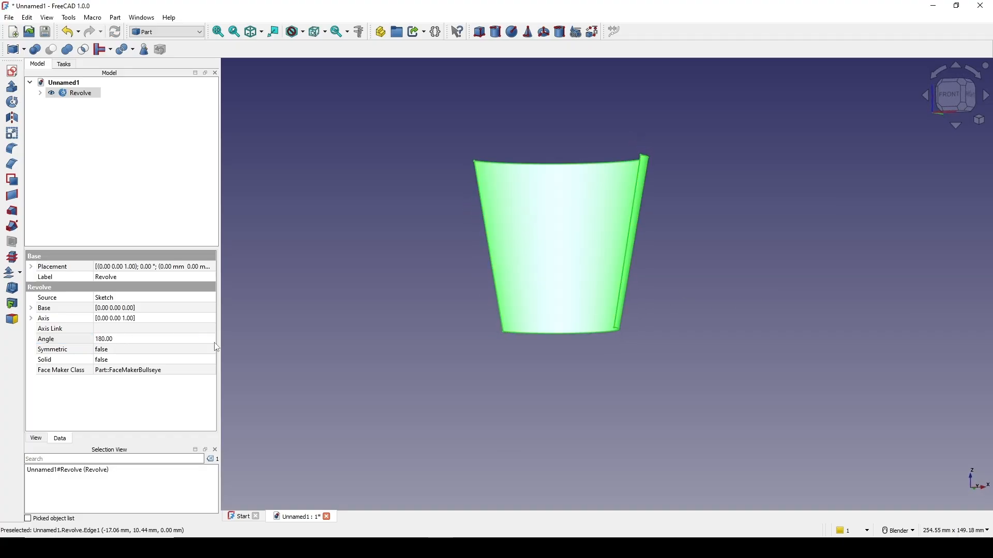
click(98, 342)
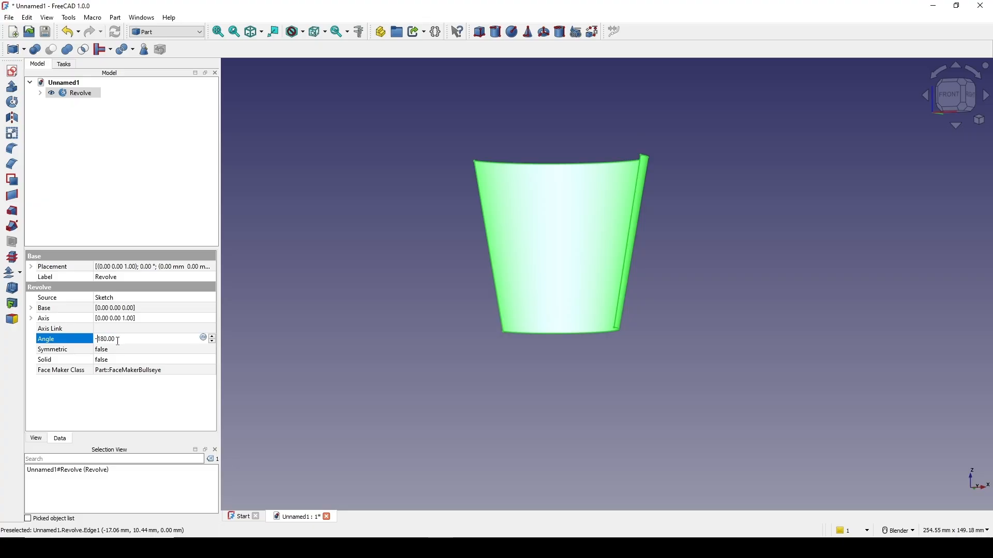
text(-)
key(Return)
click(457, 271)
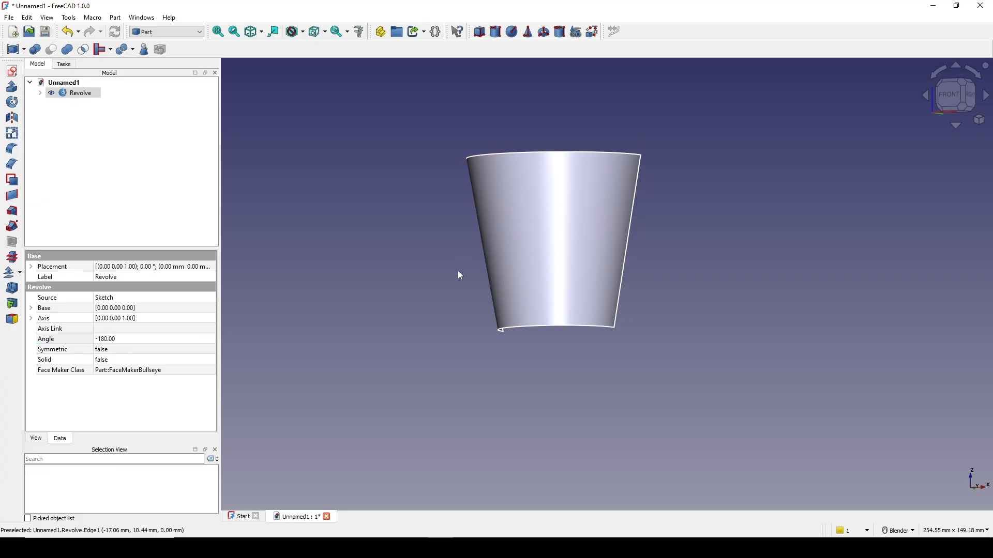
middle_drag(457, 271, 295, 245)
key(1)
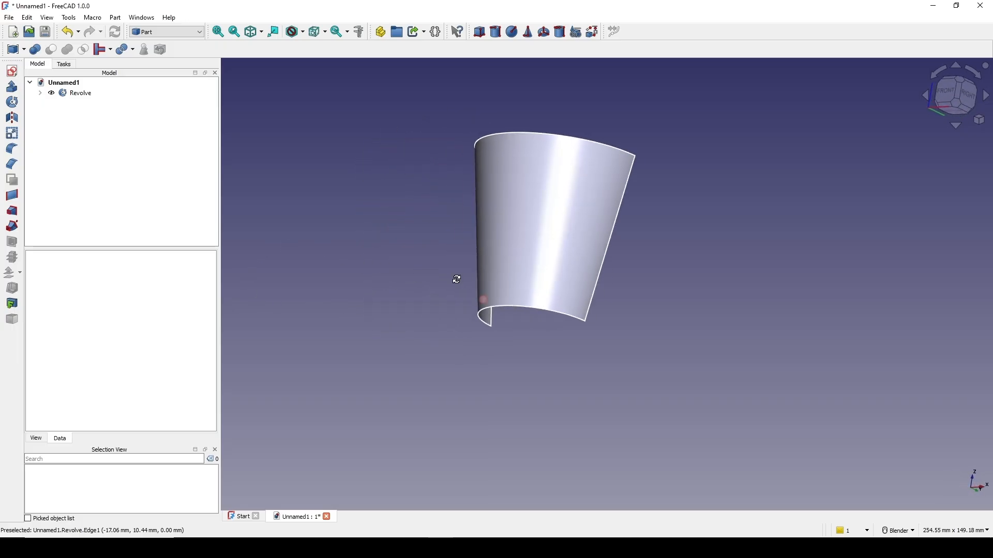
middle_drag(702, 250, 642, 289)
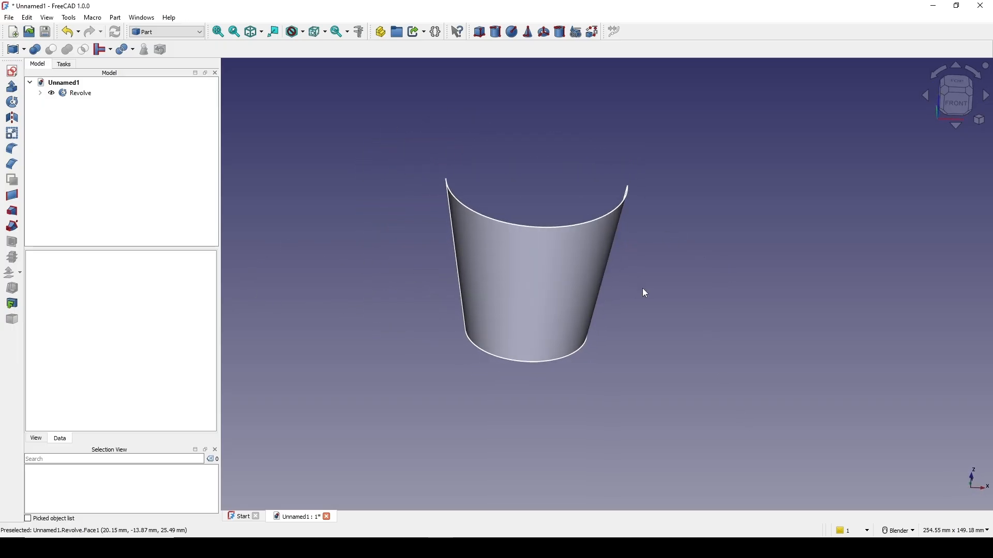
- Create a sketch on the XY plane and draw two shallow downward-sloping lines from the origin, one to about (-67.6, -14.1) mm and one toward the right
click(12, 71)
click(488, 313)
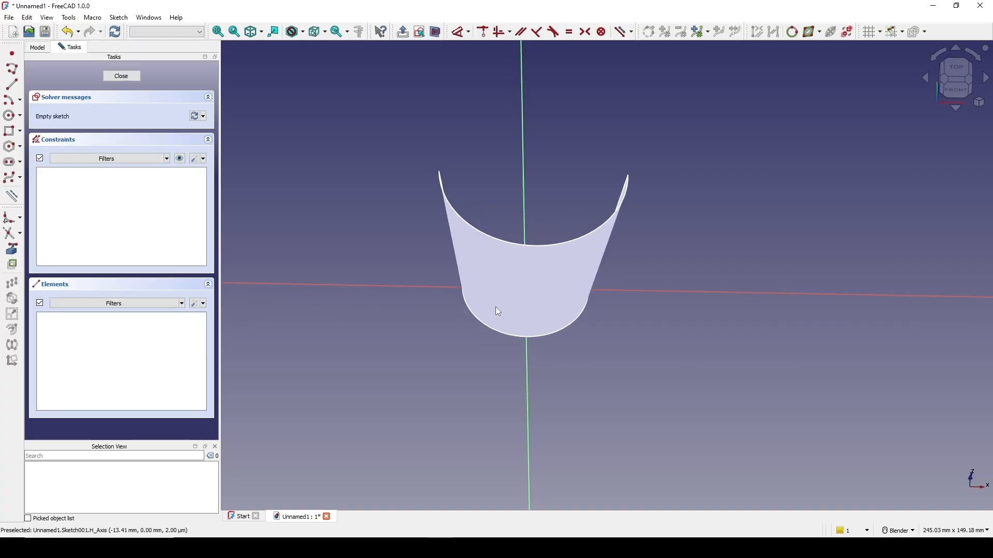
click(12, 84)
click(522, 218)
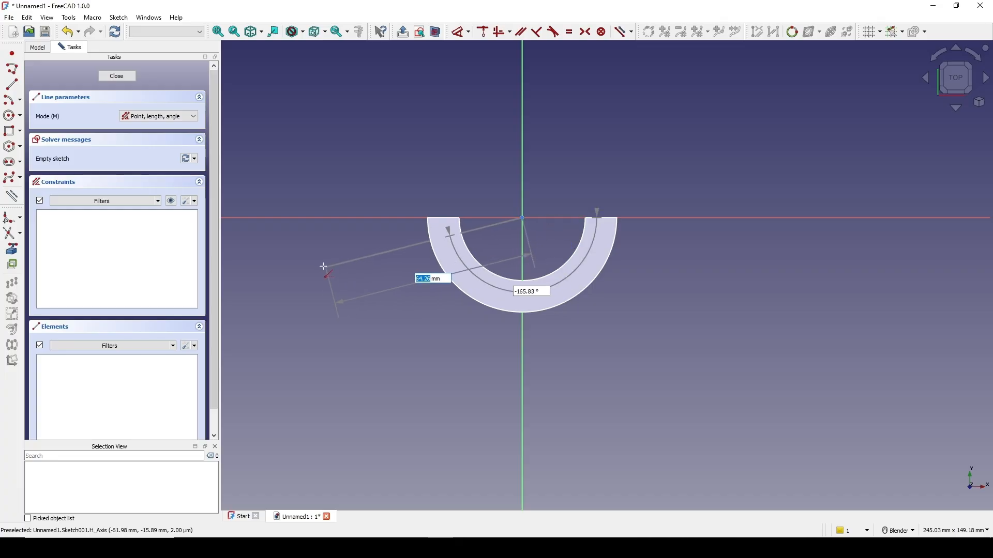
click(309, 262)
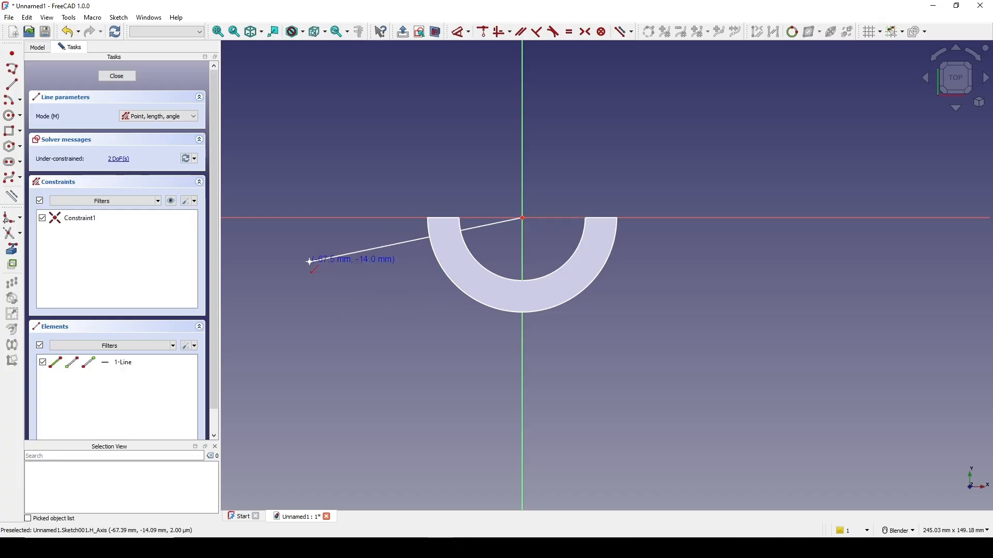
click(522, 219)
click(730, 293)
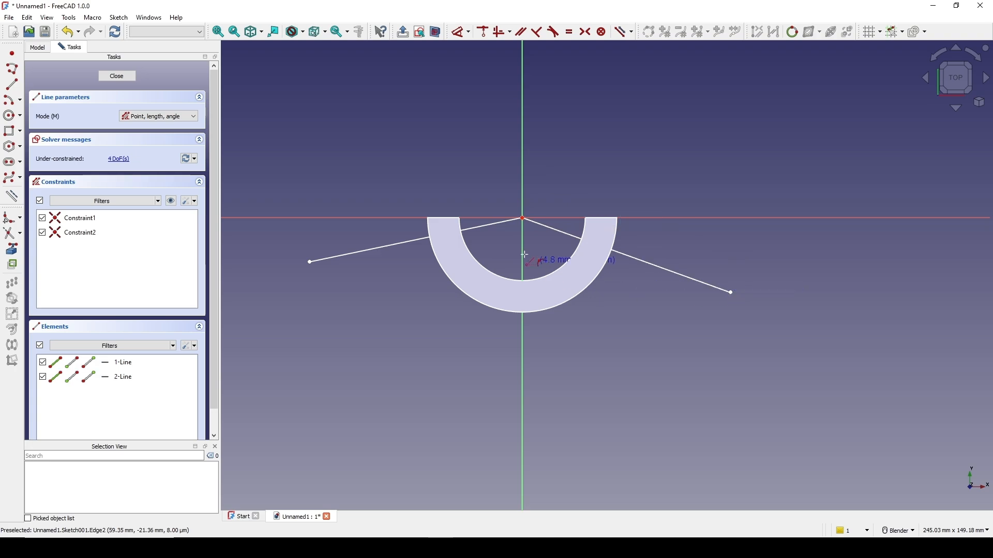
- Draw three more lines from the origin past the outer arc: one diagonally down-left, one diagonally down-right and one straight down the vertical axis
click(523, 218)
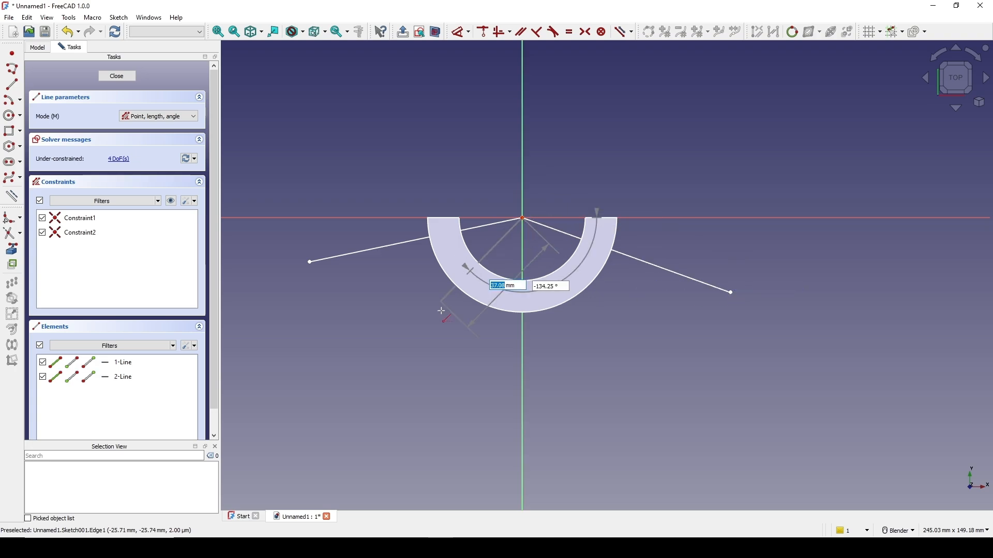
click(421, 345)
click(523, 218)
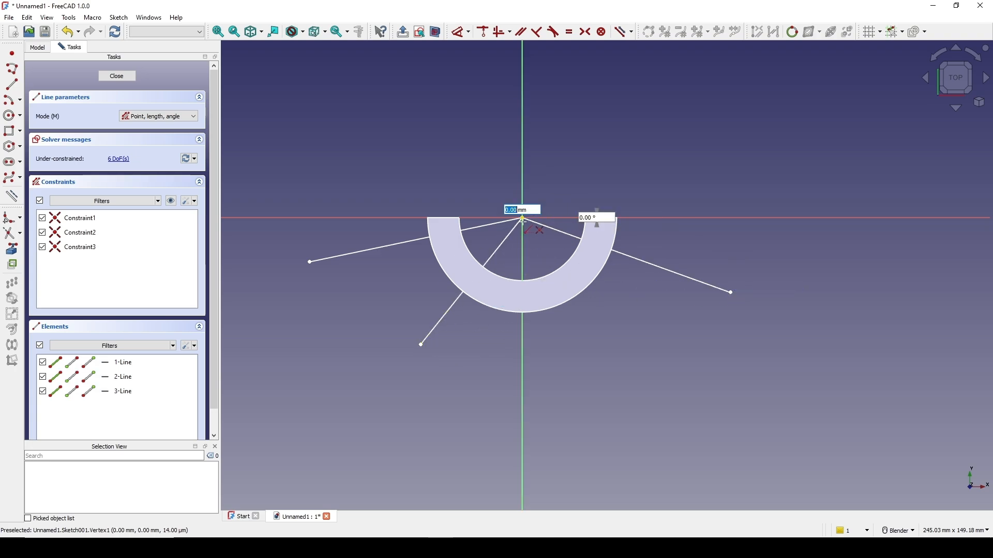
click(647, 335)
click(522, 218)
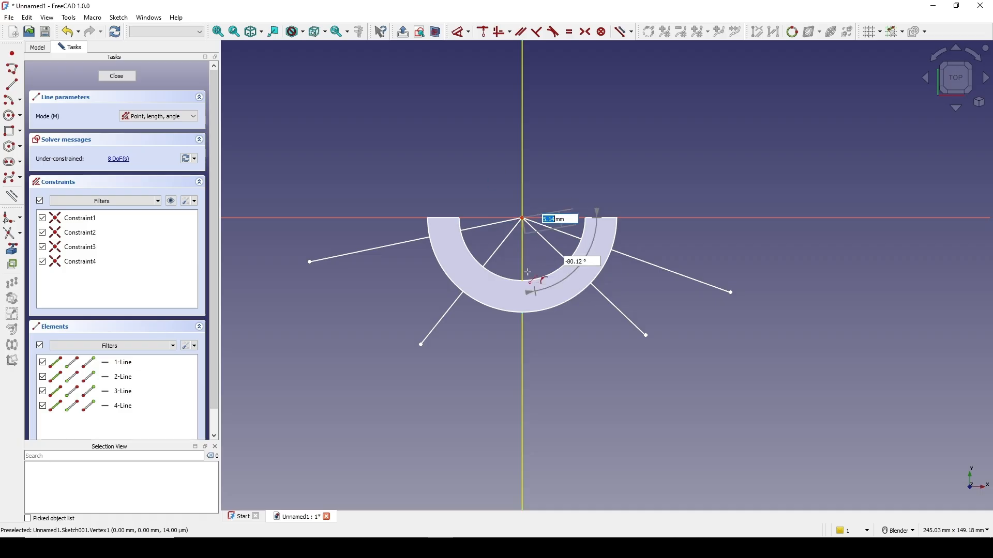
click(523, 377)
scroll(523, 310, up, 2)
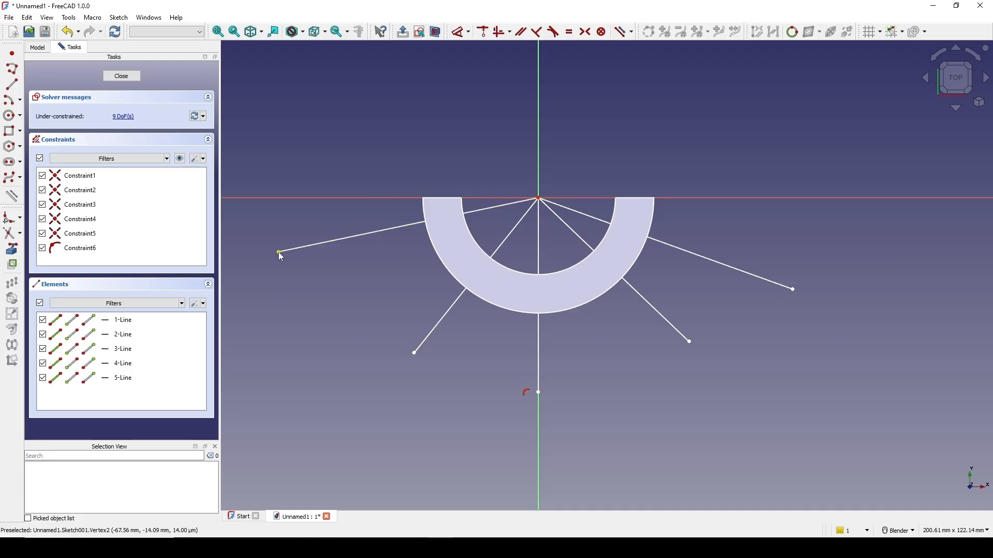
- Shorten the leftmost line and move the lower-right diagonal's endpoint to about (35.5, -40.1) mm
drag(278, 252, 315, 247)
shift+middle_drag(585, 211, 587, 202)
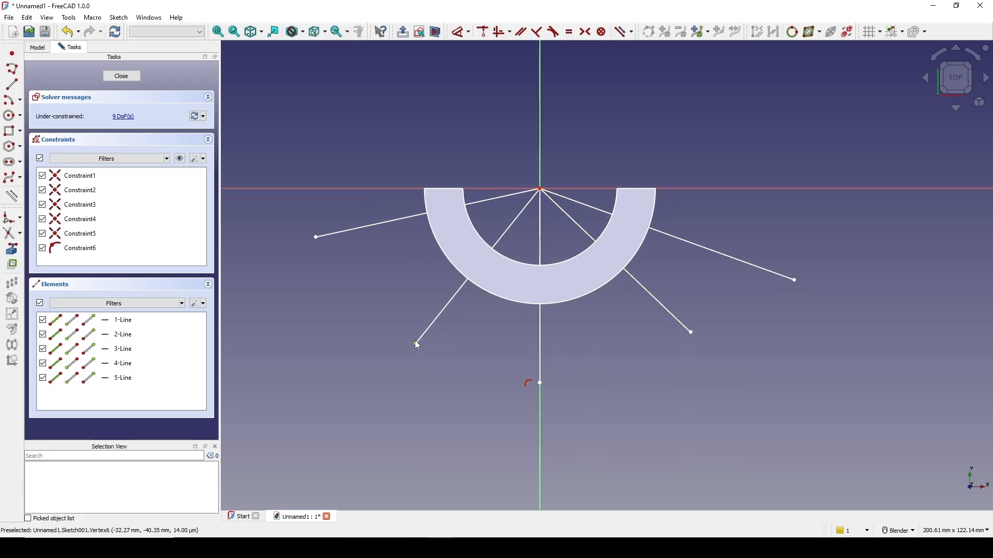
drag(415, 343, 414, 343)
drag(691, 335, 677, 344)
shift+middle_drag(656, 269, 646, 255)
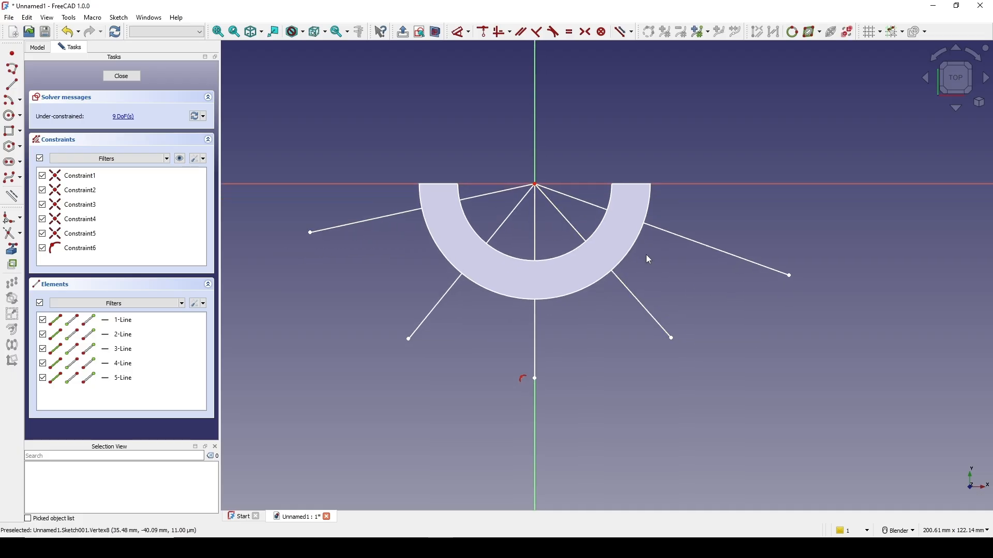
- Constrain the angle between the leftmost line and the horizontal axis to 5°
key(d)
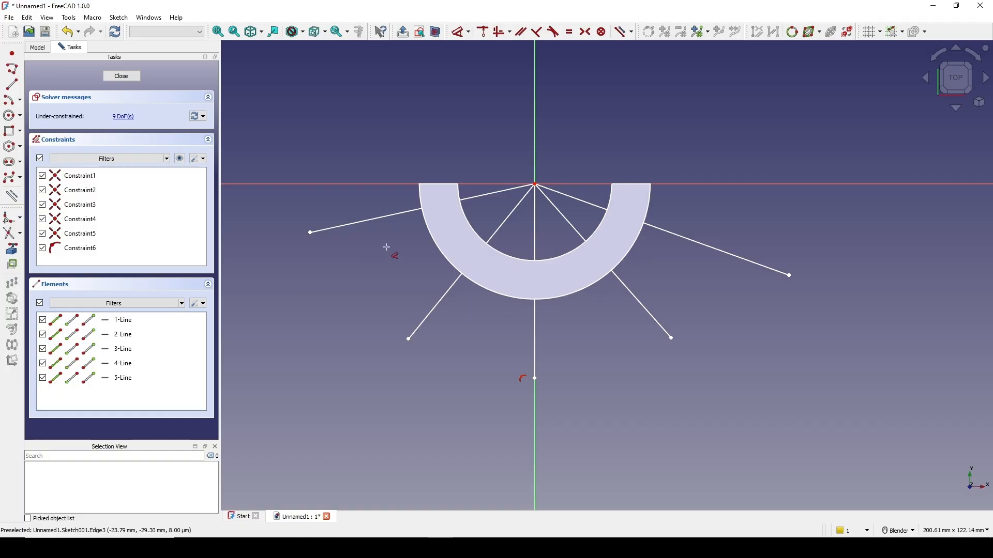
click(394, 215)
click(388, 185)
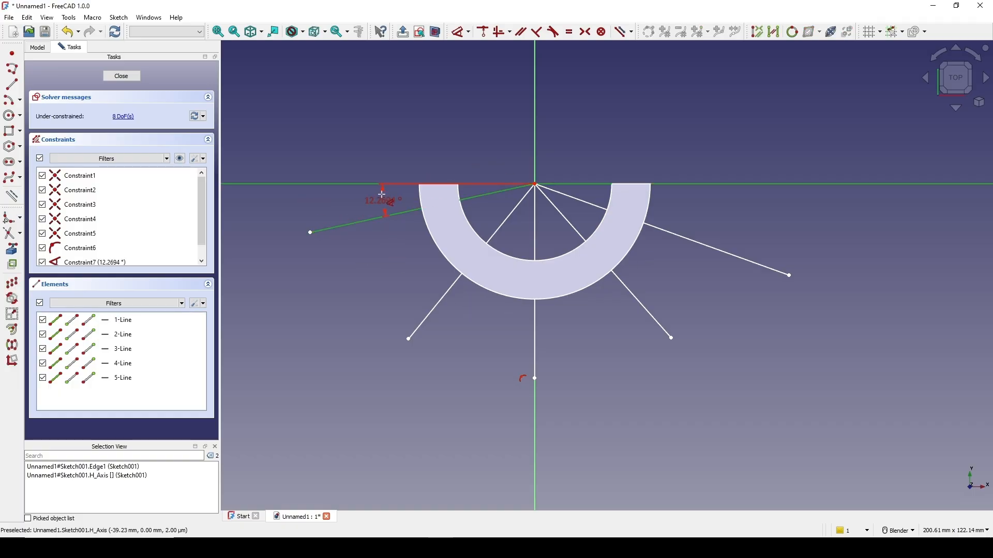
click(373, 199)
text(5)
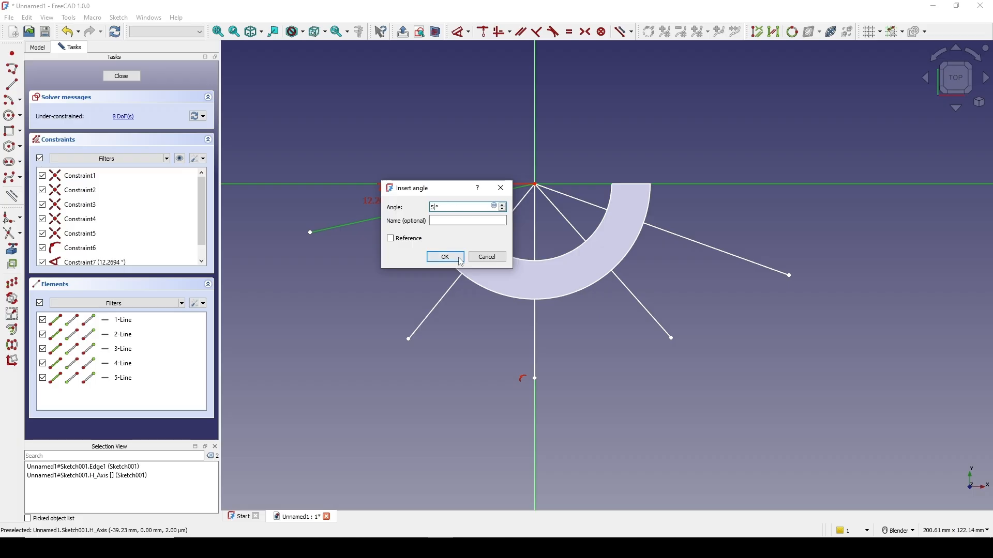
click(446, 258)
scroll(403, 224, up, 2)
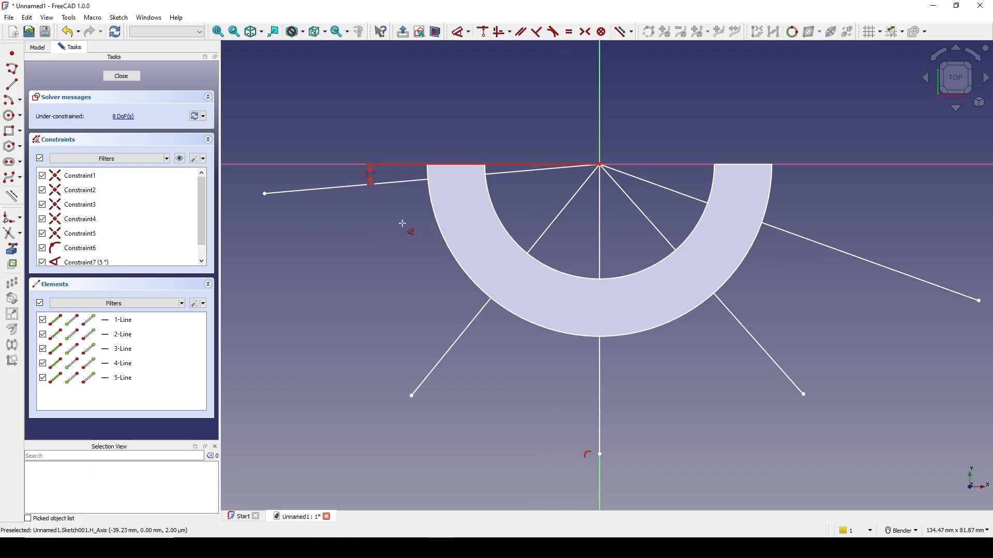
- Set the leftmost line's angle constraint to 2°
double_click(374, 181)
text(2)
click(430, 234)
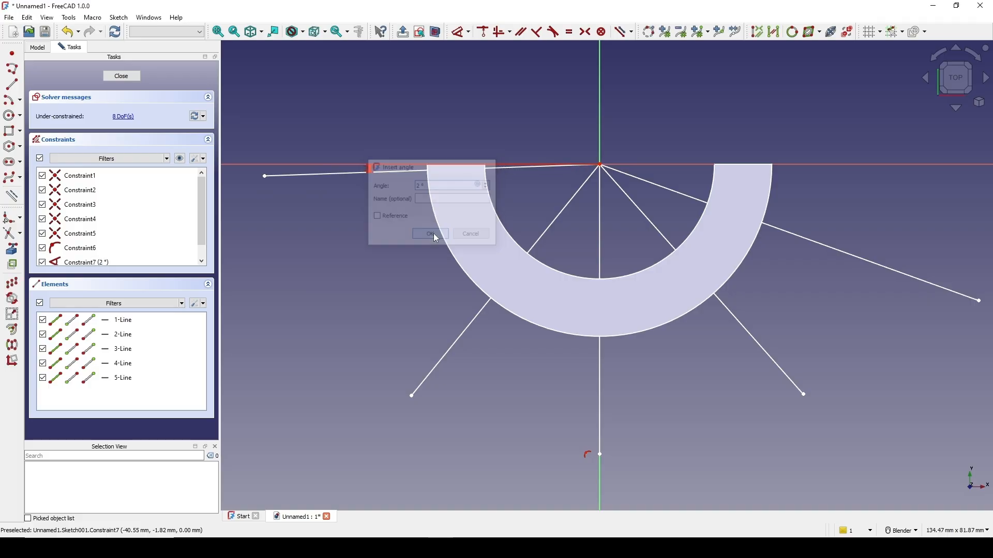
scroll(440, 227, down, 2)
scroll(439, 216, up, 1)
- Constrain the angle between the rightmost line and the horizontal axis to 2°
shift+middle_drag(438, 215, 411, 216)
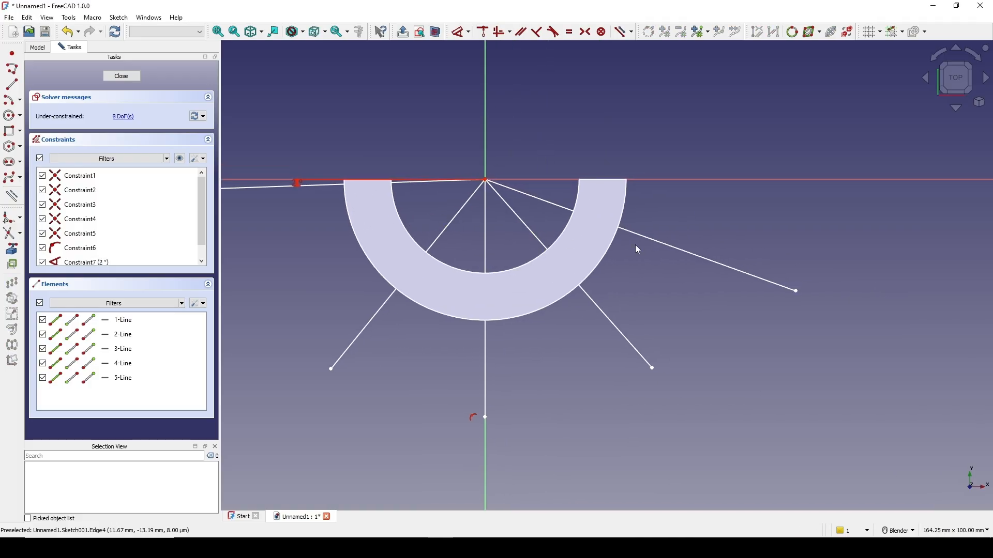
key(d)
click(664, 244)
click(680, 181)
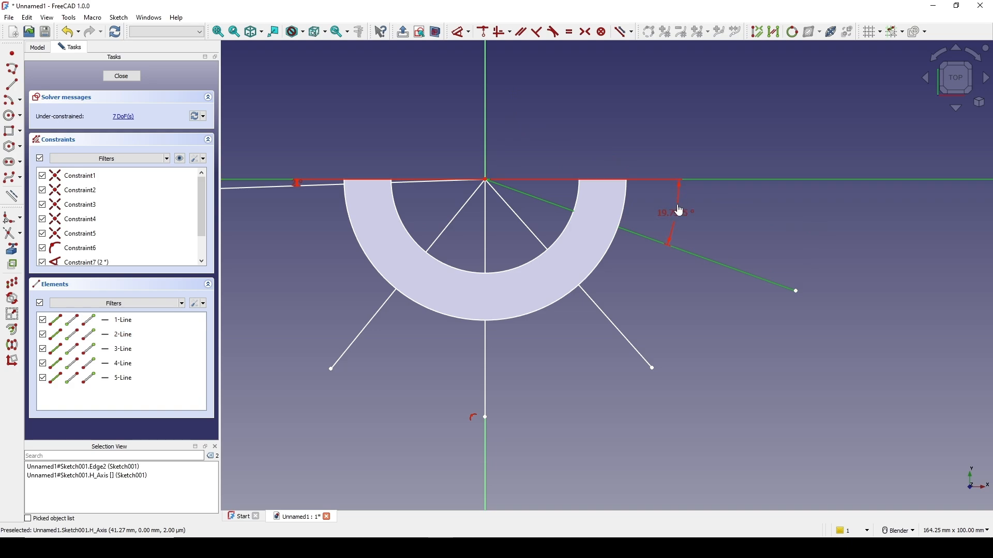
click(753, 267)
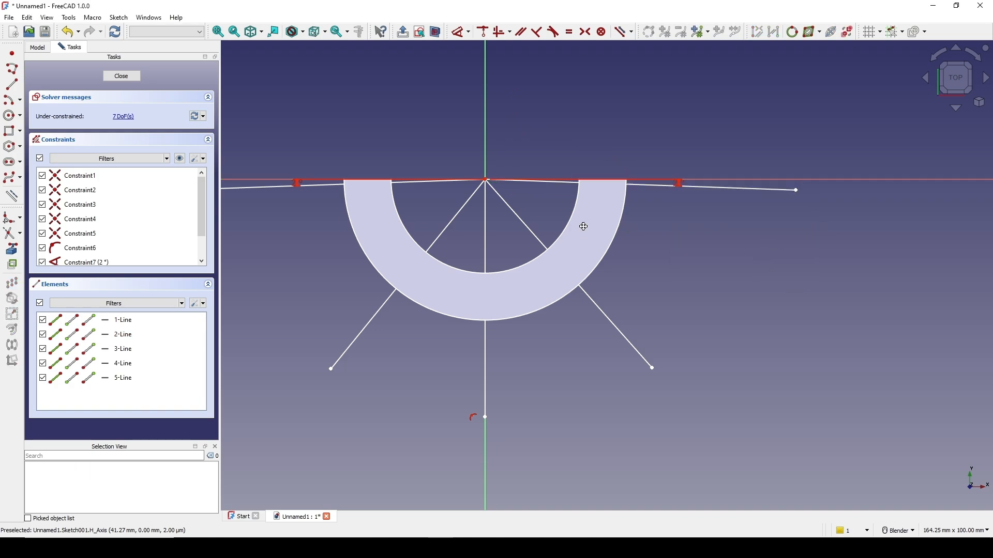
shift+middle_drag(584, 226, 606, 222)
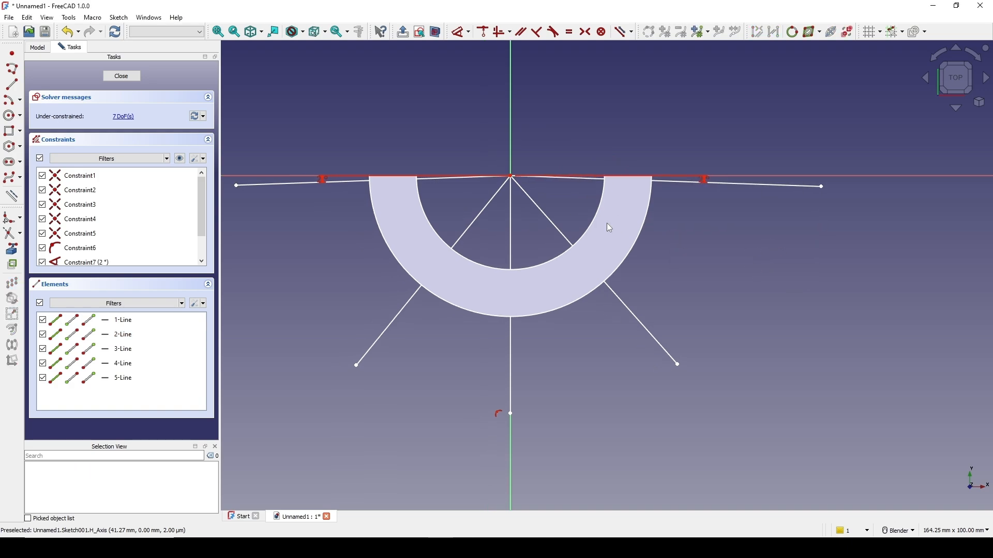
- Constrain the angle between the lower-left diagonal line and the horizontal axis to 45°
click(476, 223)
scroll(475, 222, down, 3)
click(326, 206)
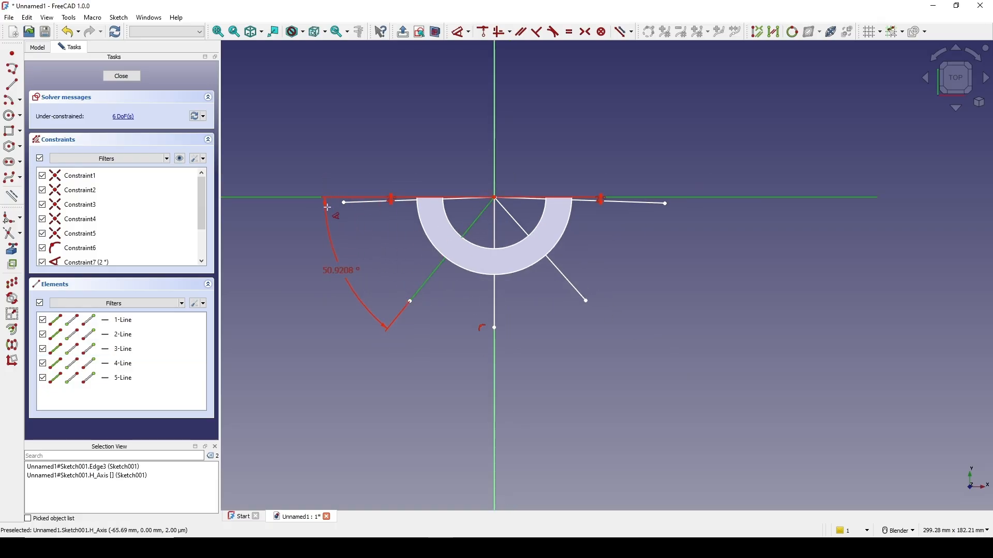
click(368, 248)
text(45)
click(432, 302)
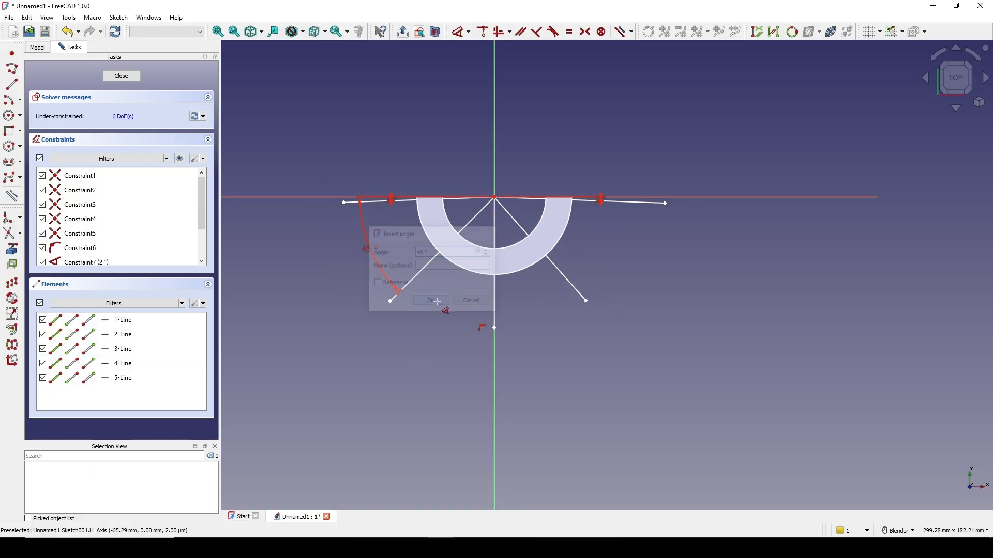
- Constrain the angle between the lower-right diagonal line and the horizontal axis to 45°
scroll(507, 288, up, 1)
click(593, 290)
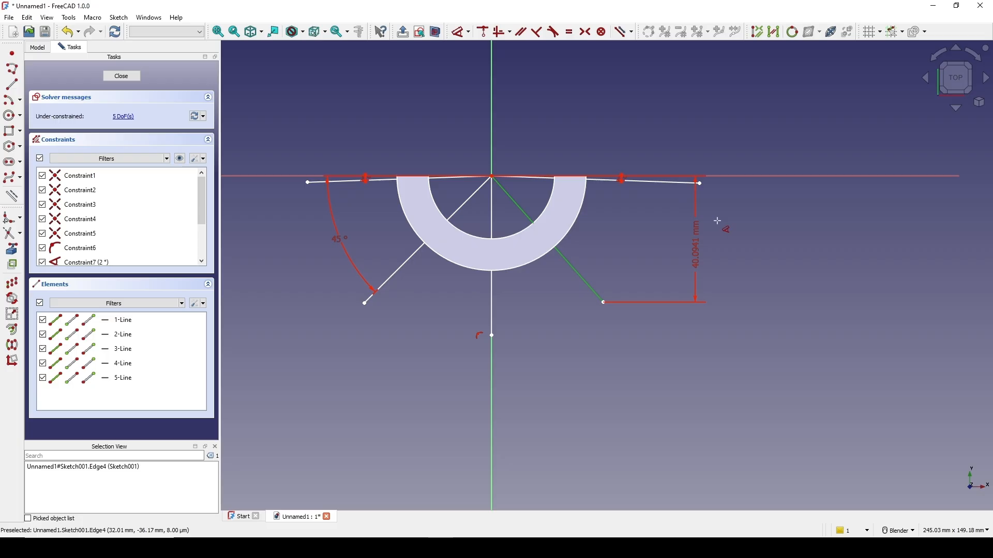
click(747, 176)
click(645, 253)
text(45)
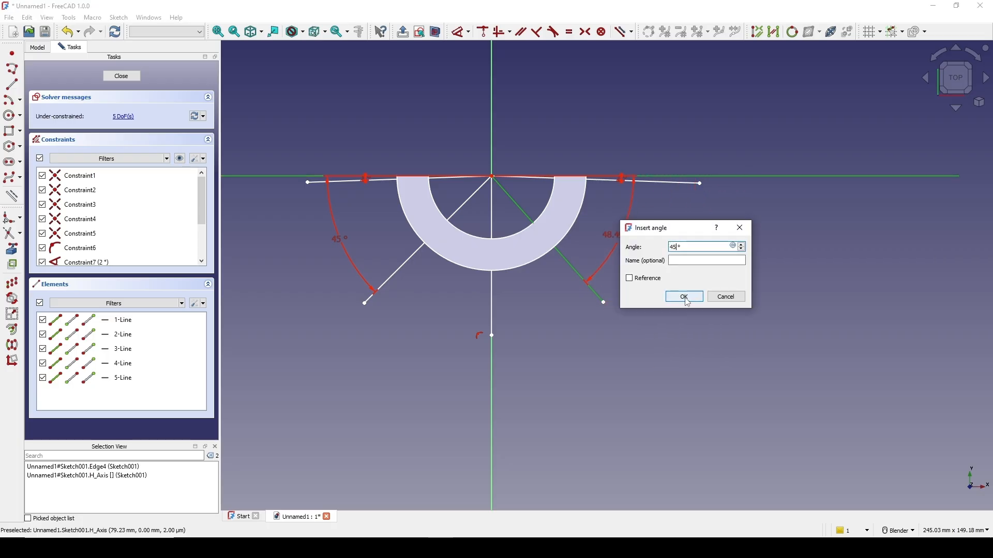
click(685, 298)
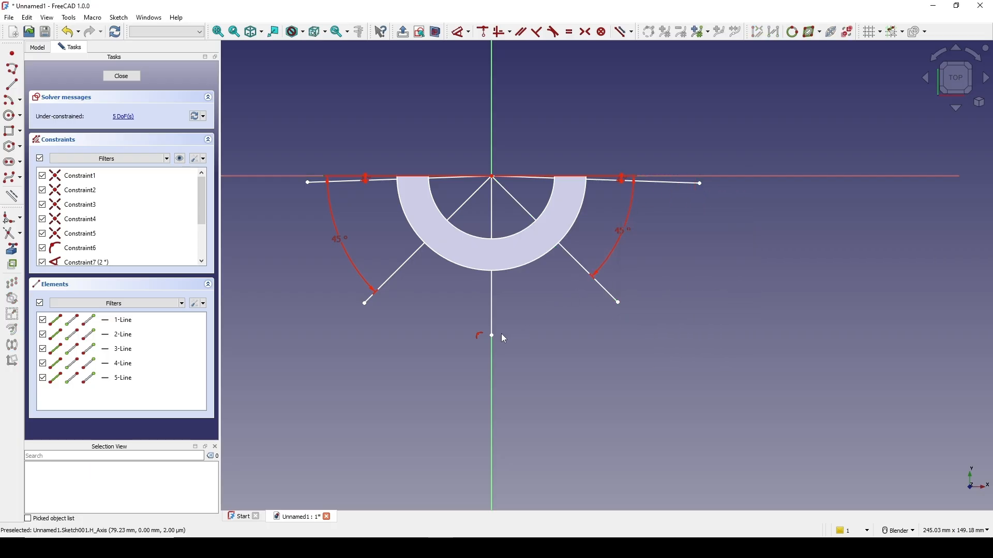
- Close the sketch and select the finished five-line radial sketch in the model
shift+middle_drag(559, 313, 556, 325)
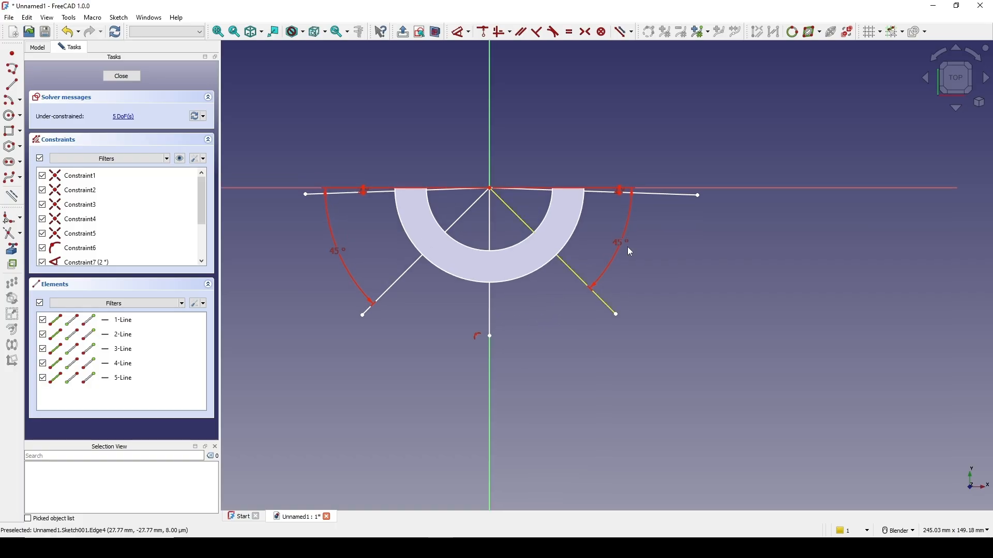
shift+middle_drag(754, 223, 763, 225)
middle_drag(745, 349, 230, 156)
click(122, 76)
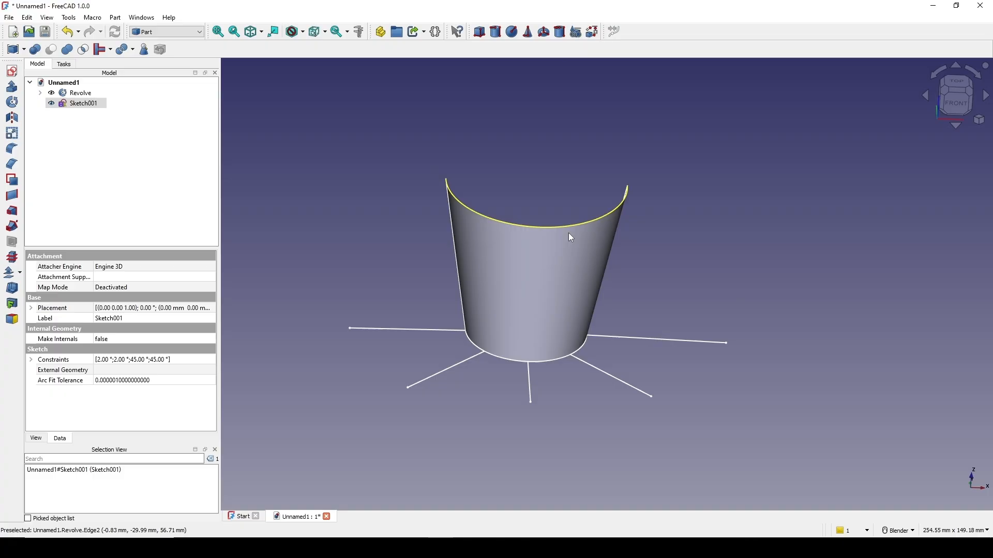
click(701, 199)
click(75, 105)
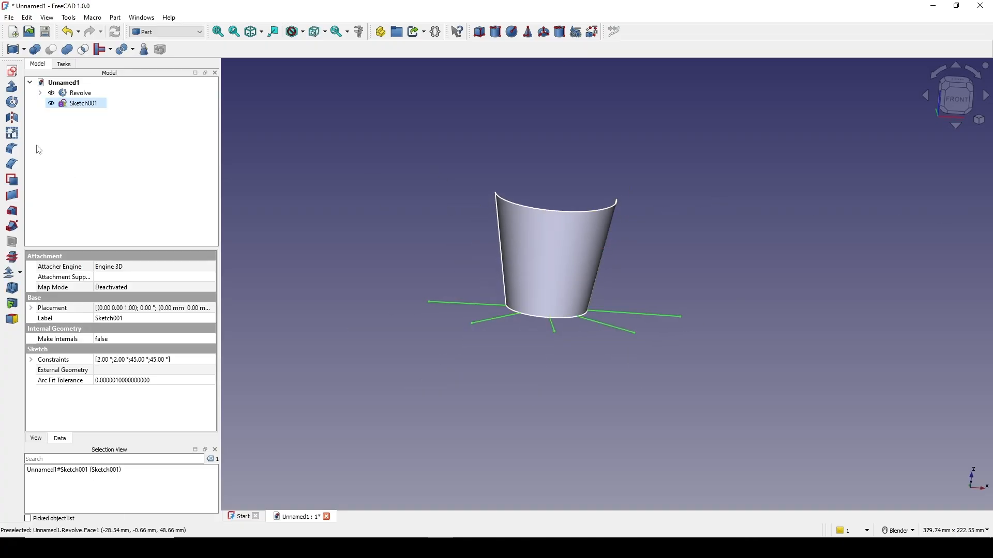
- Extrude the five-line radial sketch 100 mm along its normal to form vertical cutting planes
click(14, 88)
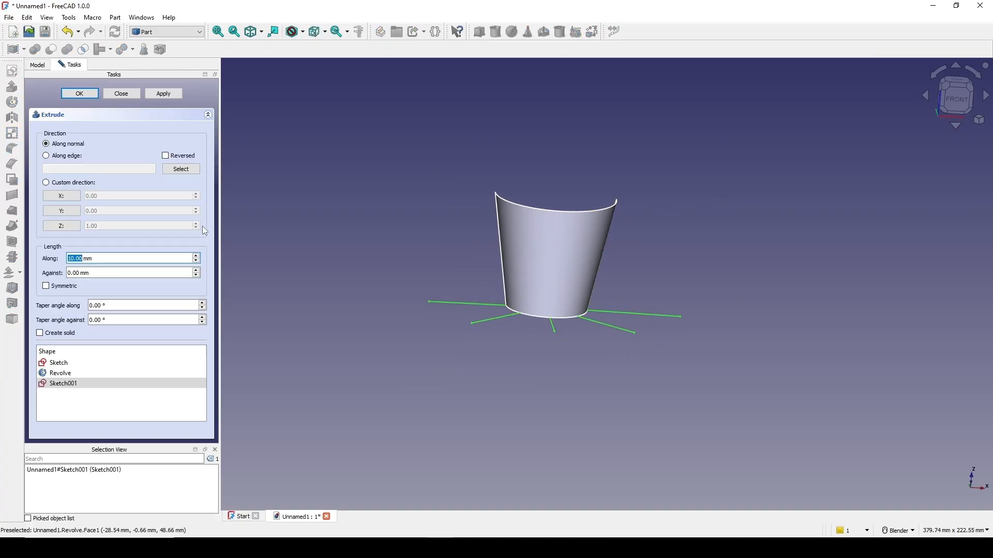
text(100)
click(81, 93)
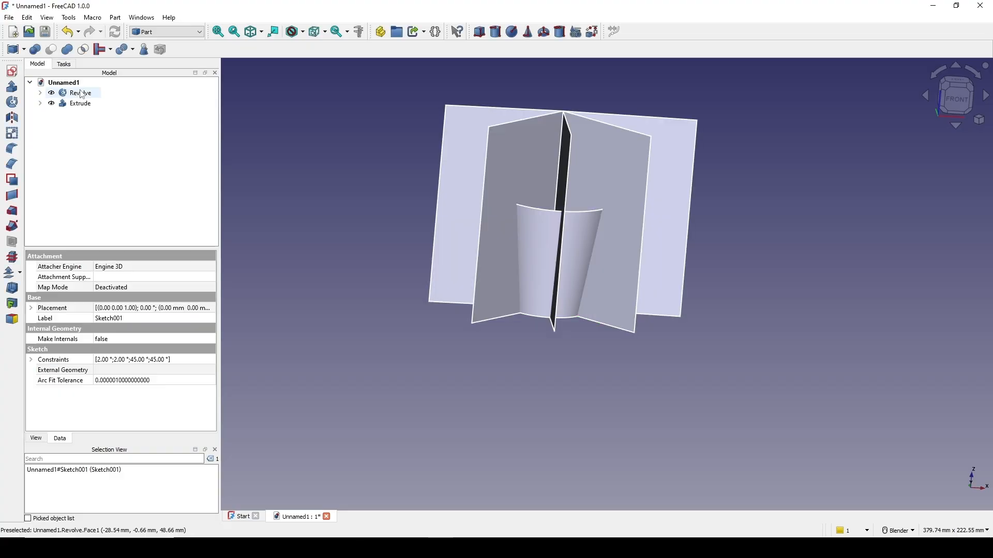
- Split the half-revolved conical surface with the extruded radial planes using Slice to compound
middle_drag(526, 308, 572, 275)
middle_drag(603, 238, 521, 325)
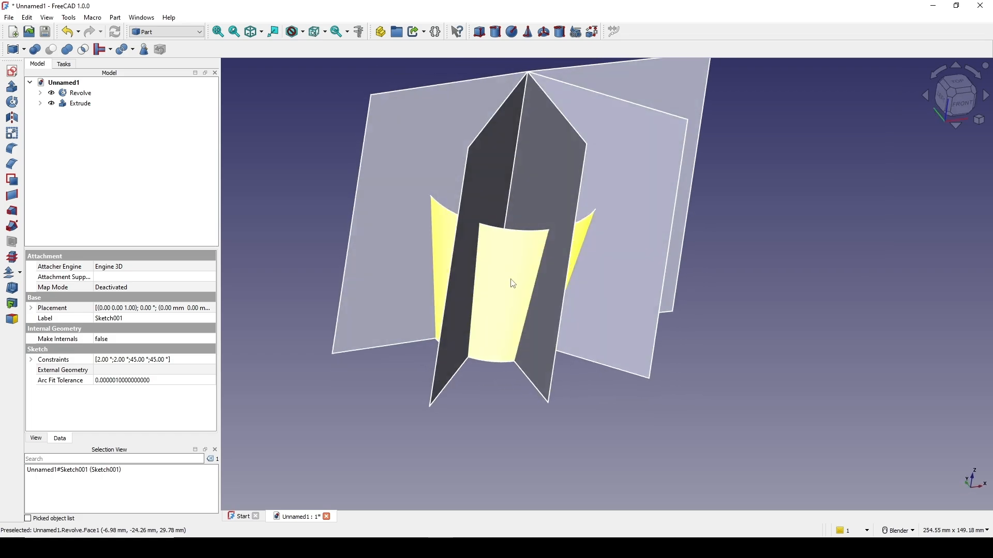
click(510, 270)
middle_drag(499, 268, 508, 270)
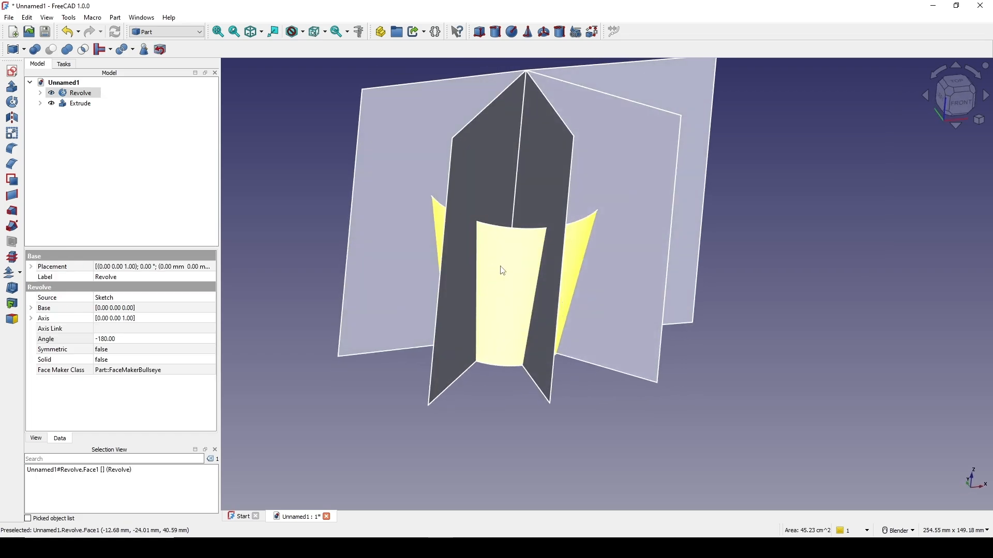
ctrl+click(492, 182)
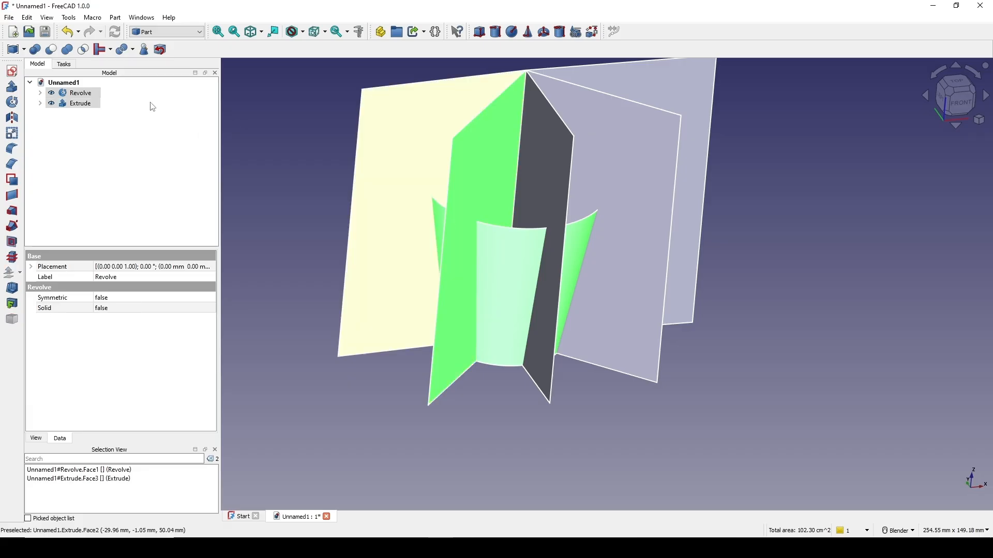
click(115, 19)
mouse_move(147, 242)
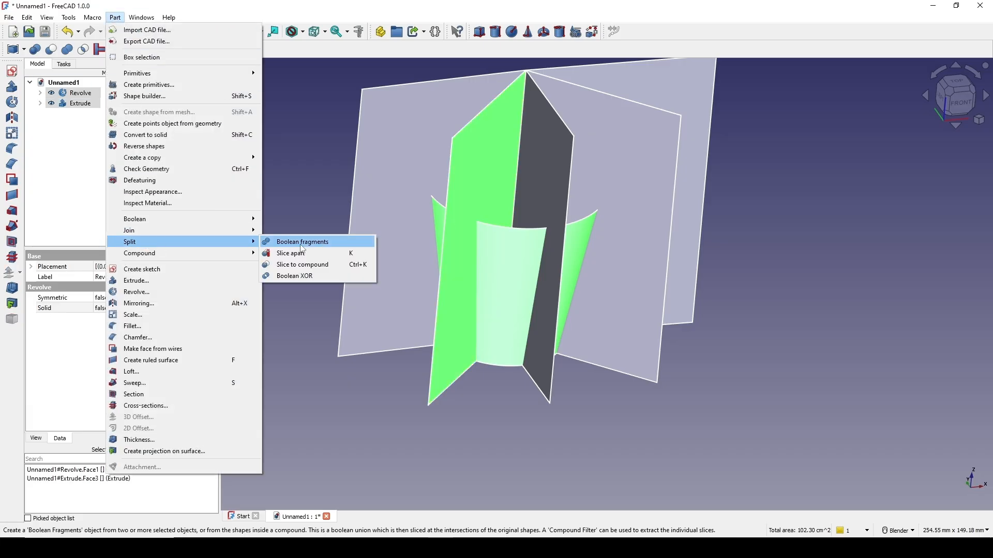
click(330, 264)
middle_drag(627, 353, 638, 269)
scroll(527, 299, down, 2)
shift+middle_drag(560, 278, 569, 271)
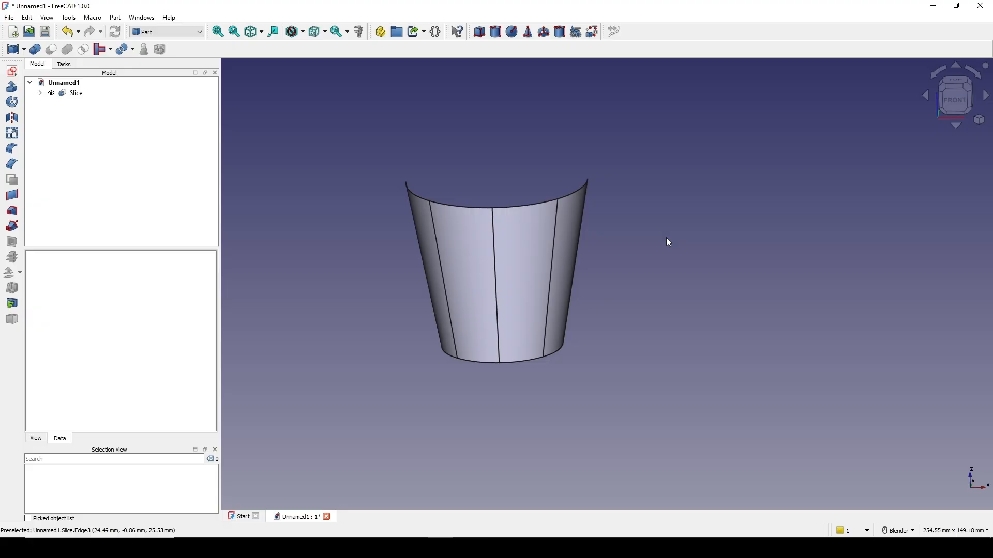
- Create a new sketch on the XZ-plane and switch it to section view
click(12, 71)
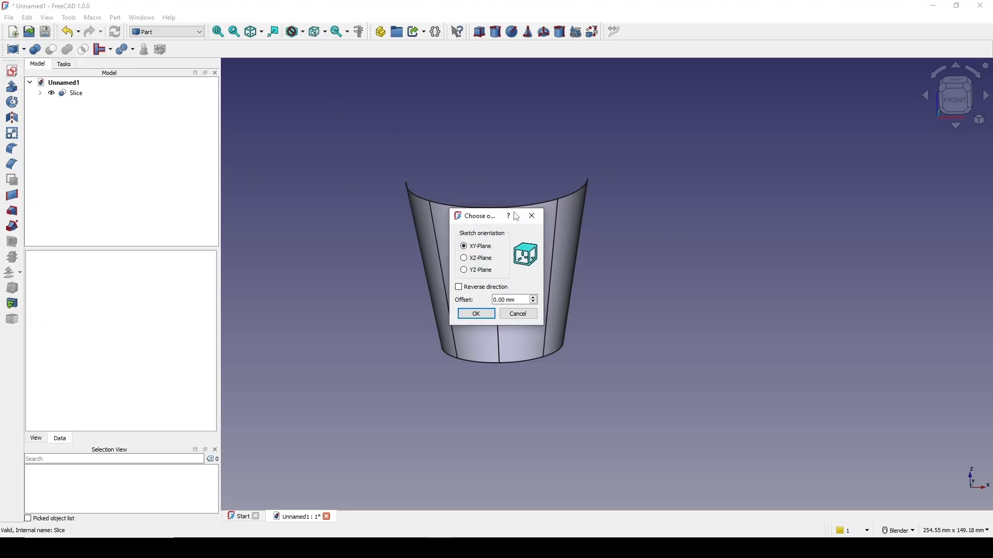
click(476, 314)
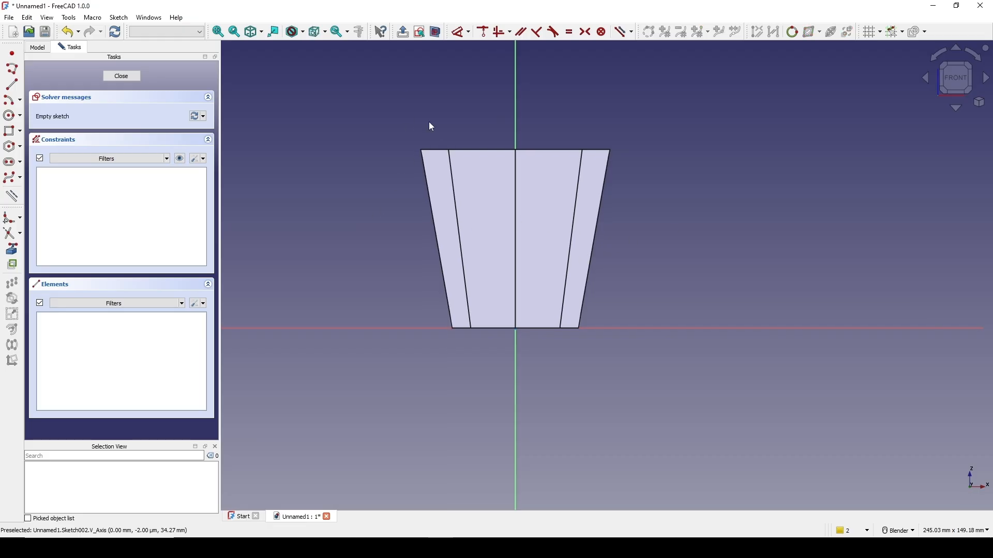
click(436, 32)
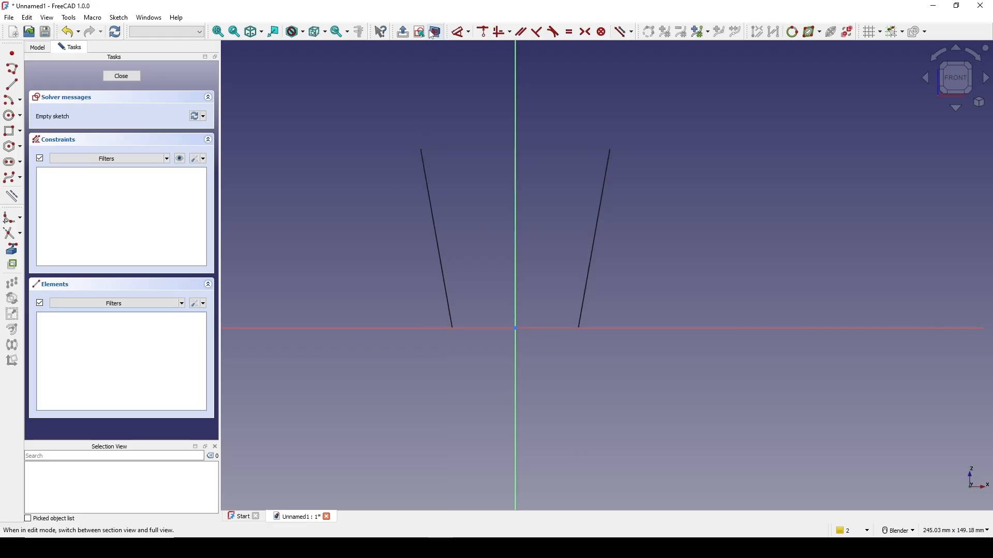
- Draw three separate slanted lines across the cup profile, the upper and lower falling to the right and the middle one rising
click(12, 84)
click(363, 167)
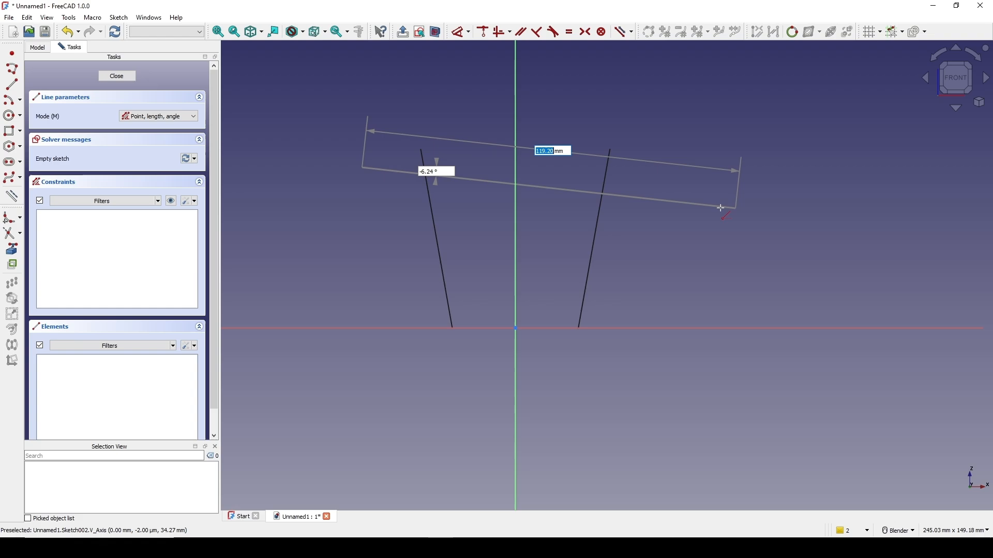
click(667, 200)
click(380, 264)
click(660, 225)
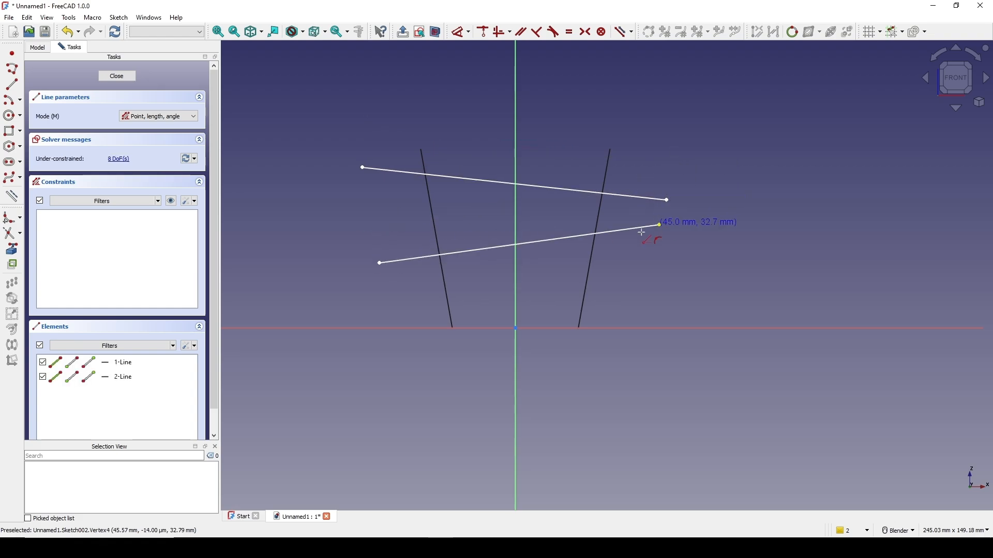
click(395, 281)
click(658, 307)
right_click(698, 276)
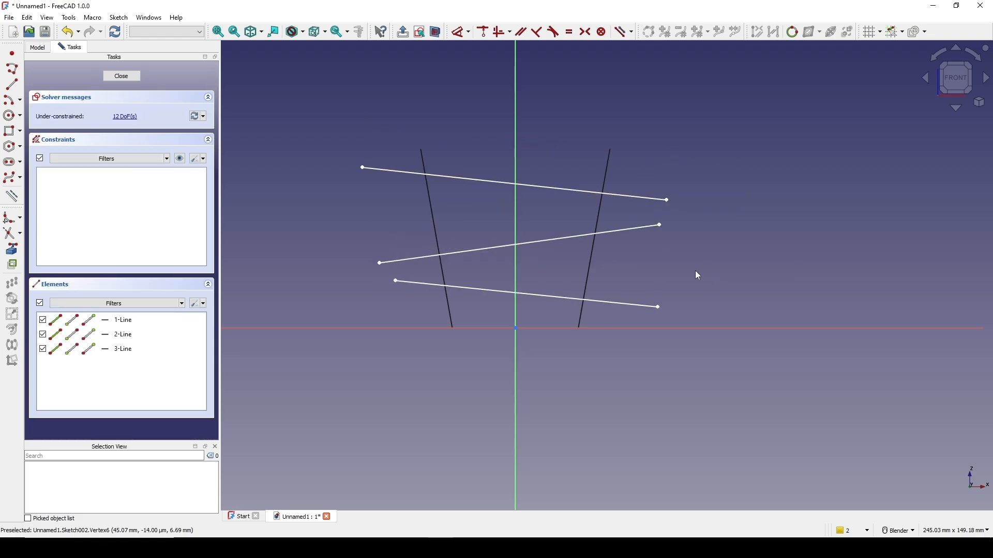
- Vertically align the right endpoints of the three slanted lines with each other, and likewise their left endpoints
click(662, 186)
click(654, 211)
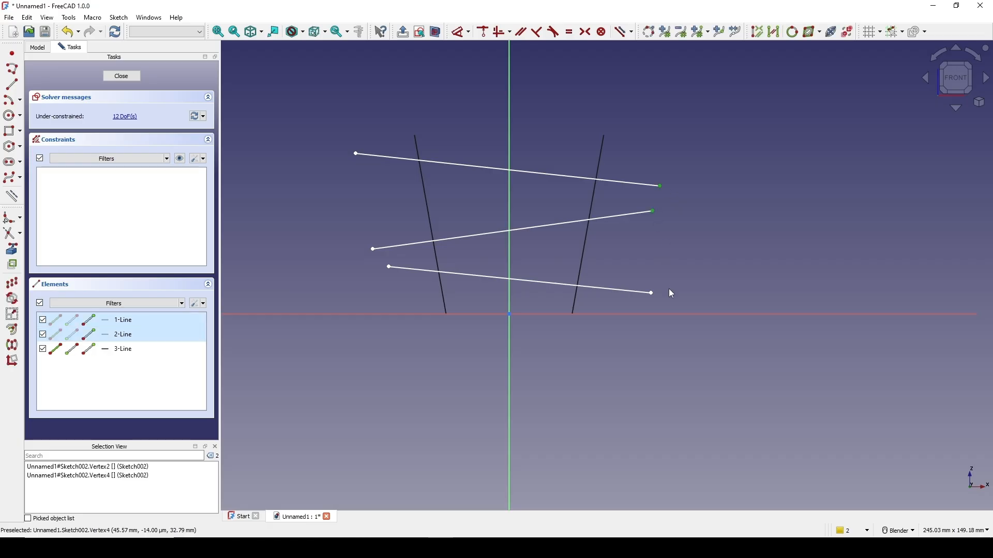
click(651, 294)
key(v)
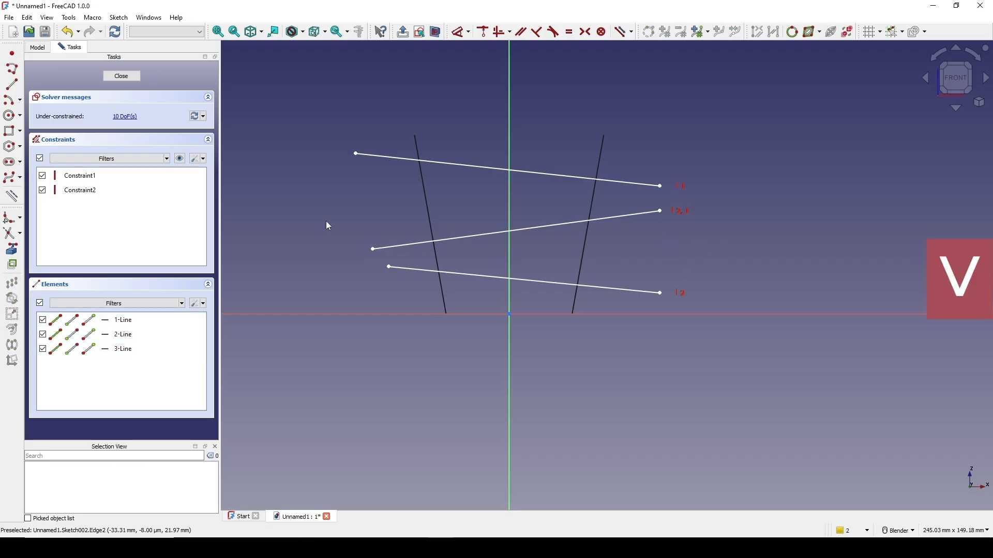
click(356, 154)
click(374, 250)
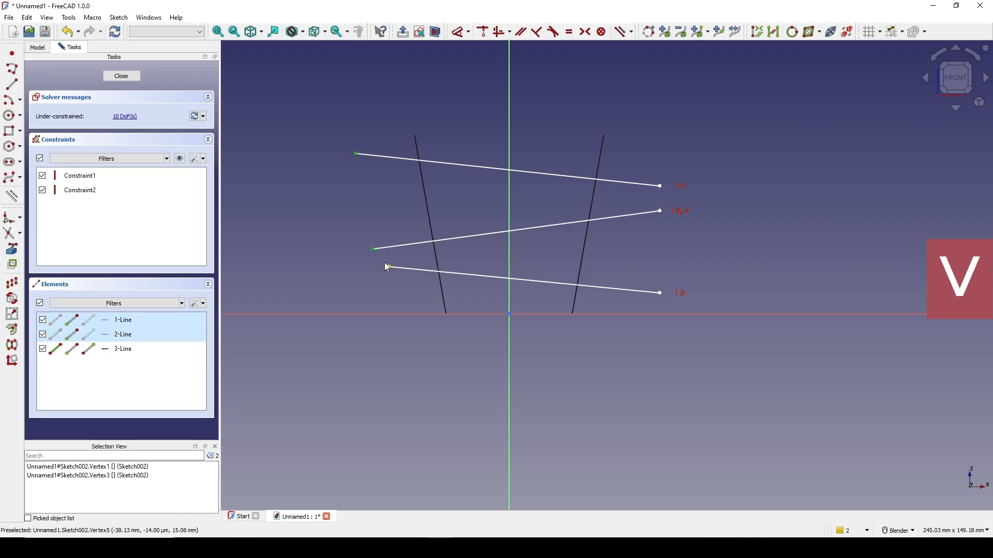
click(389, 268)
key(v)
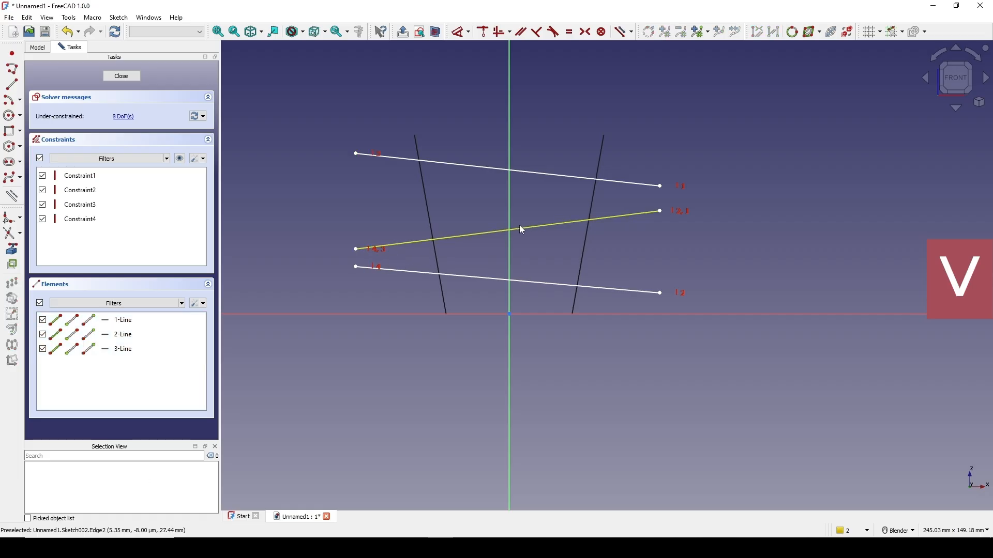
- Constrain the angle between the lowest slanted line and the horizontal axis to 5°
click(625, 273)
key(l)
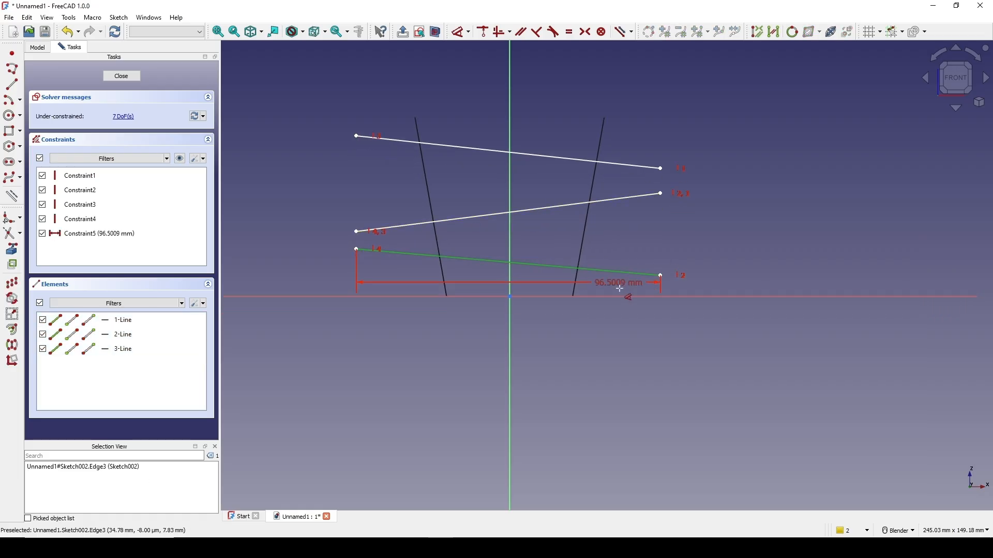
click(624, 297)
click(611, 288)
text(5)
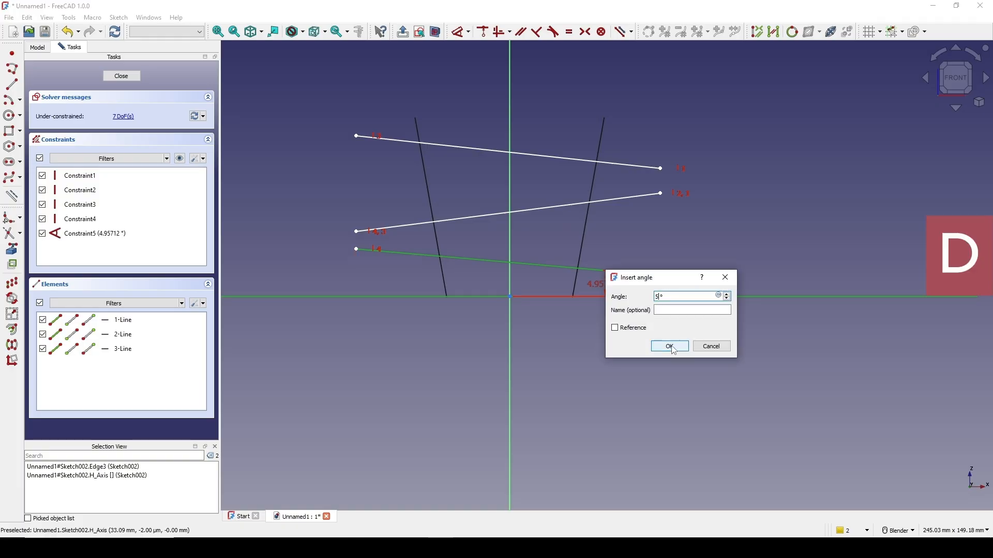
click(671, 347)
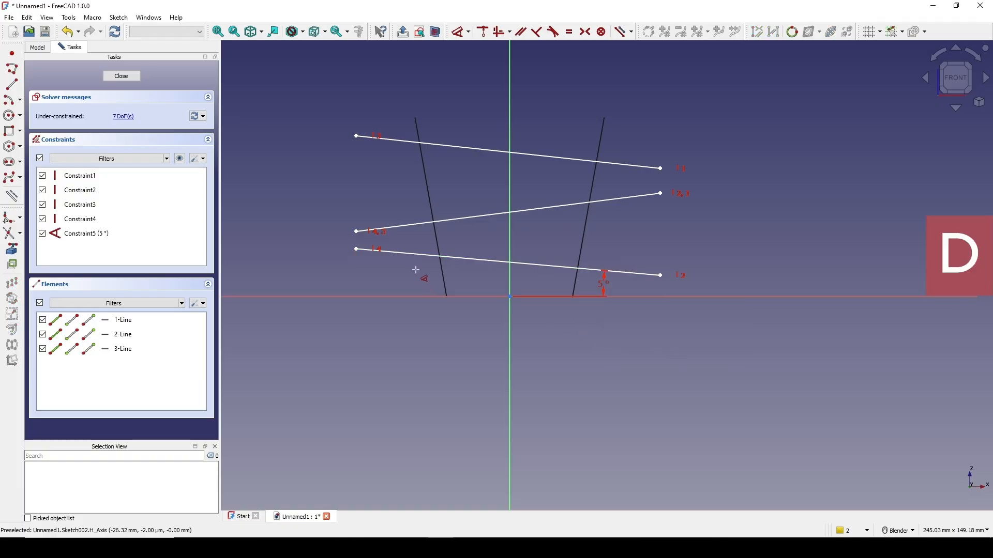
- Constrain the angle between the middle slanted line and the horizontal axis to 7°
click(601, 200)
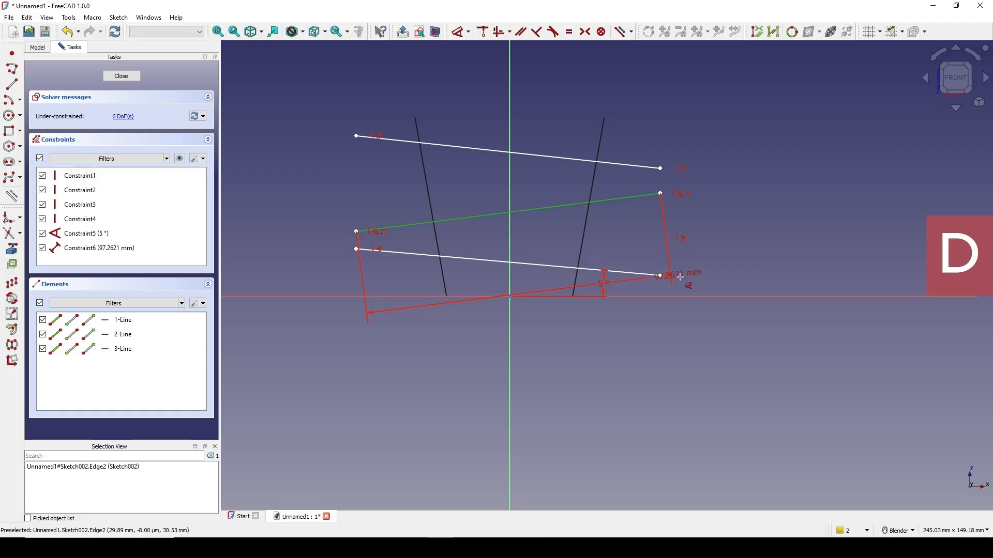
click(679, 297)
click(408, 263)
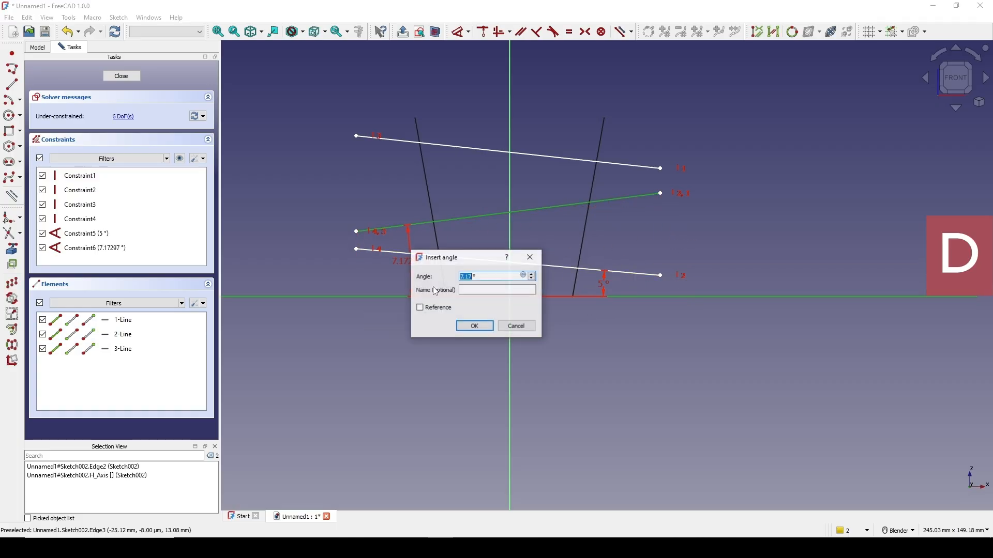
key(Return)
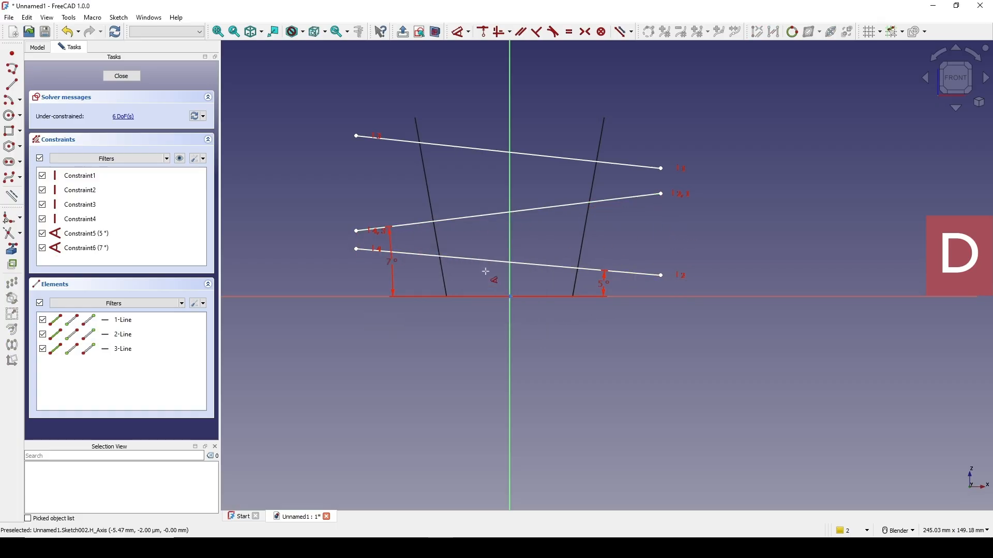
- Constrain the angle between the uppermost slanted line and the horizontal axis to 6°
click(451, 157)
click(548, 296)
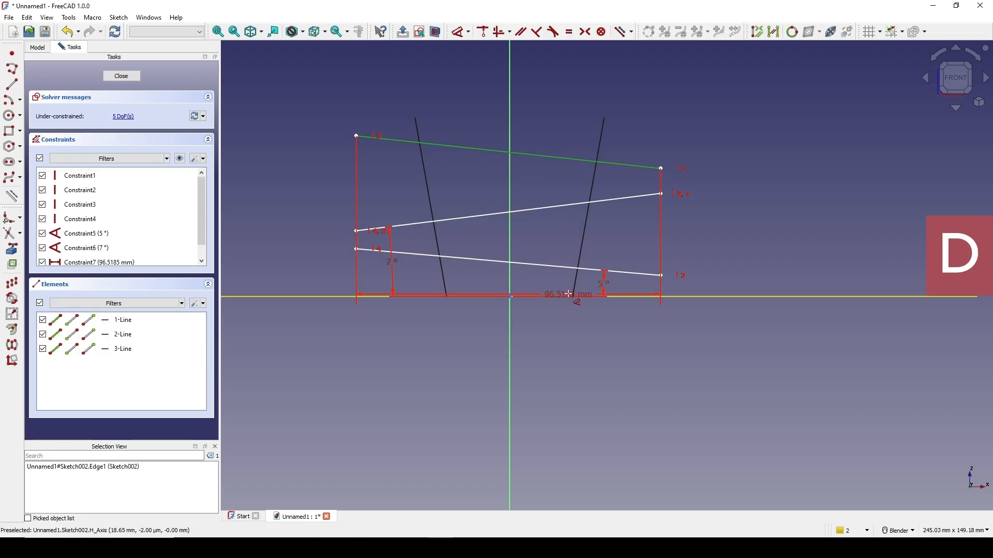
click(569, 243)
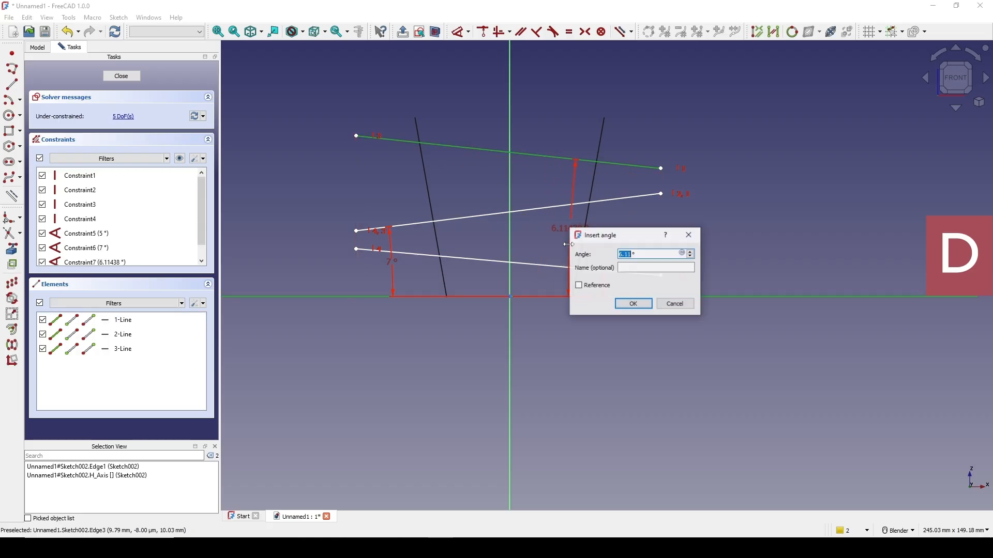
text(6)
key(Return)
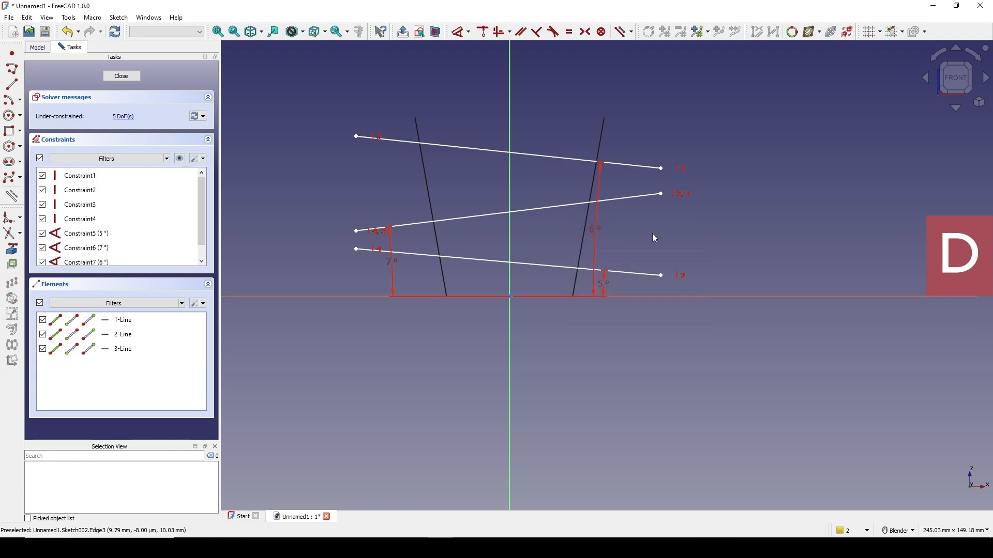
- Set the right endpoints of the upper and middle lines 40 mm and 32 mm above the horizontal axis
click(664, 169)
click(776, 204)
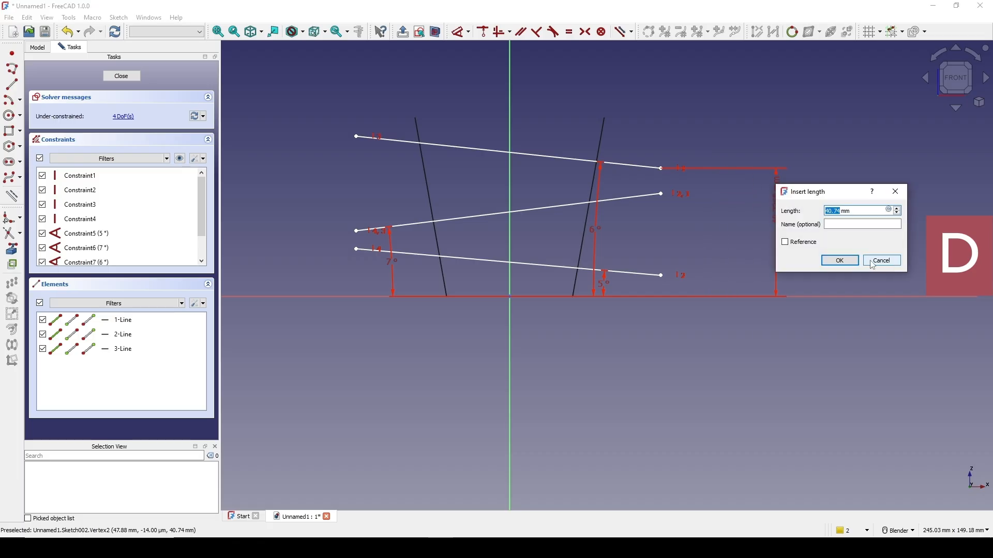
key(Return)
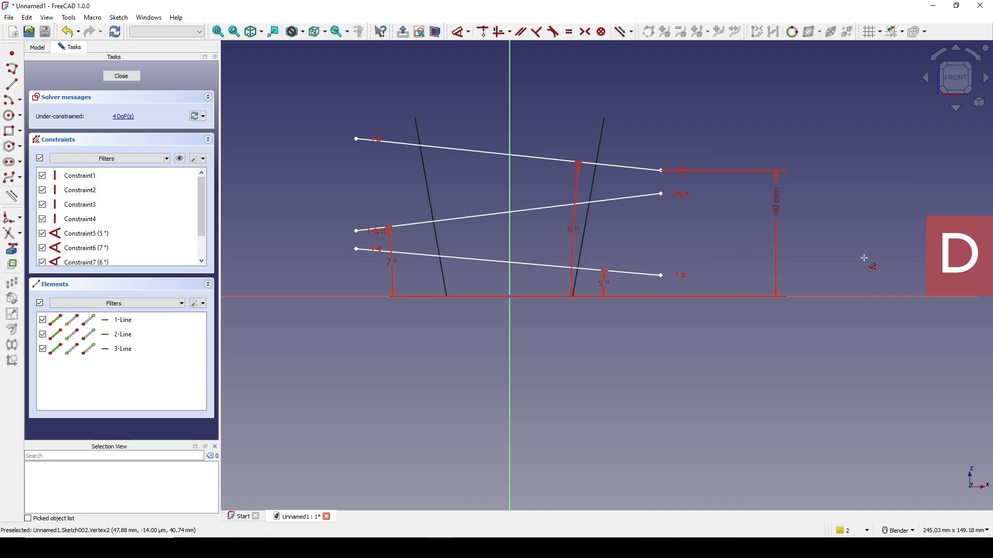
click(661, 194)
click(727, 228)
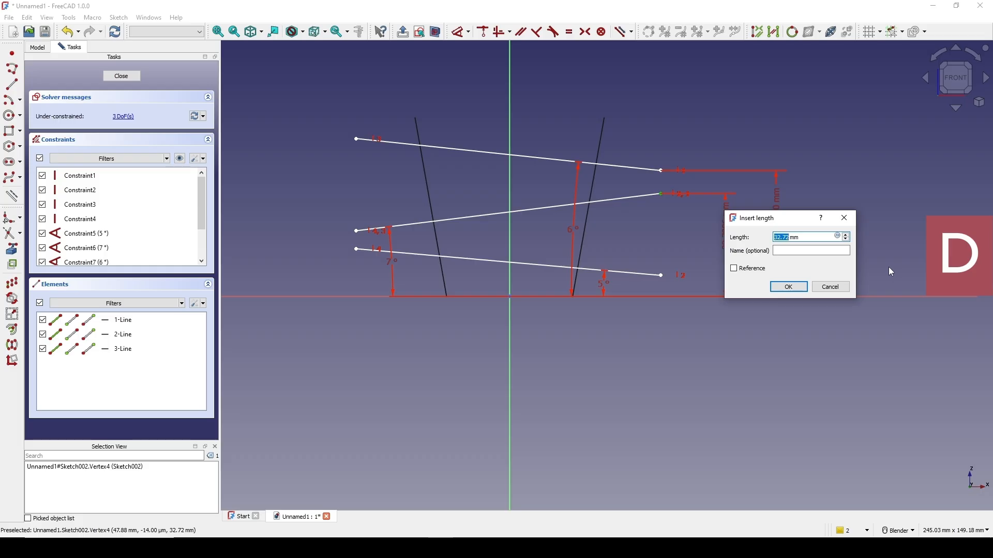
text(32)
key(Return)
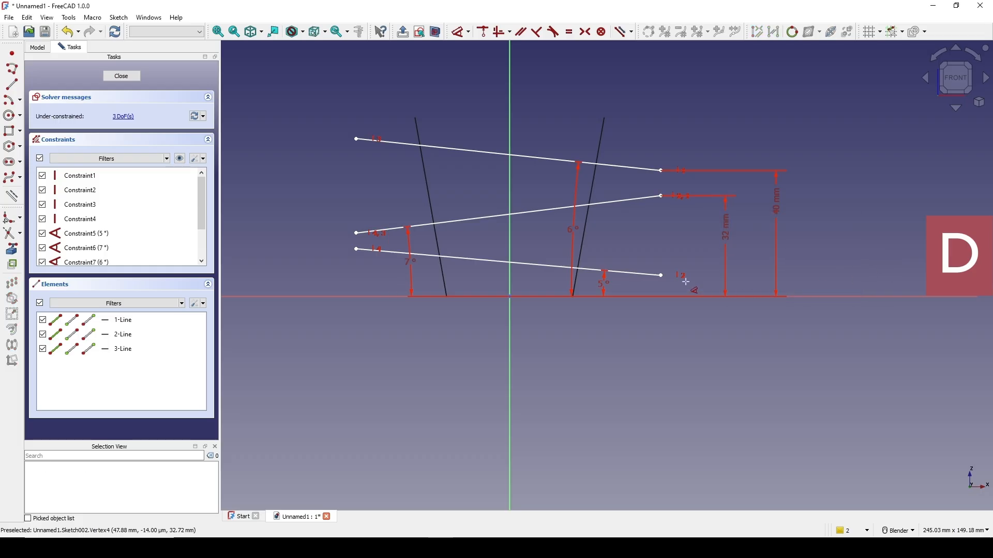
- Set the lowest line's right endpoint 7 mm and its left endpoint 15 mm above the horizontal axis
click(662, 275)
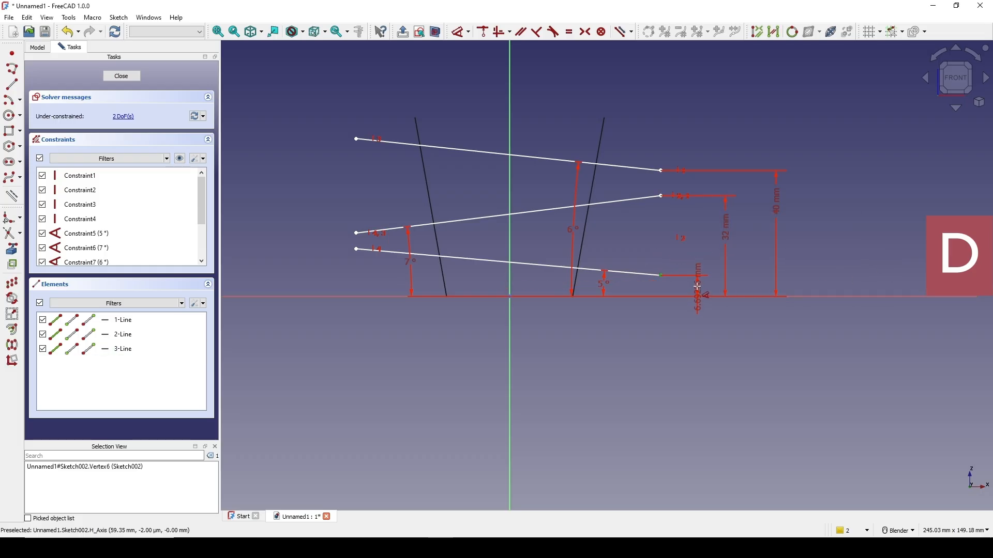
click(697, 300)
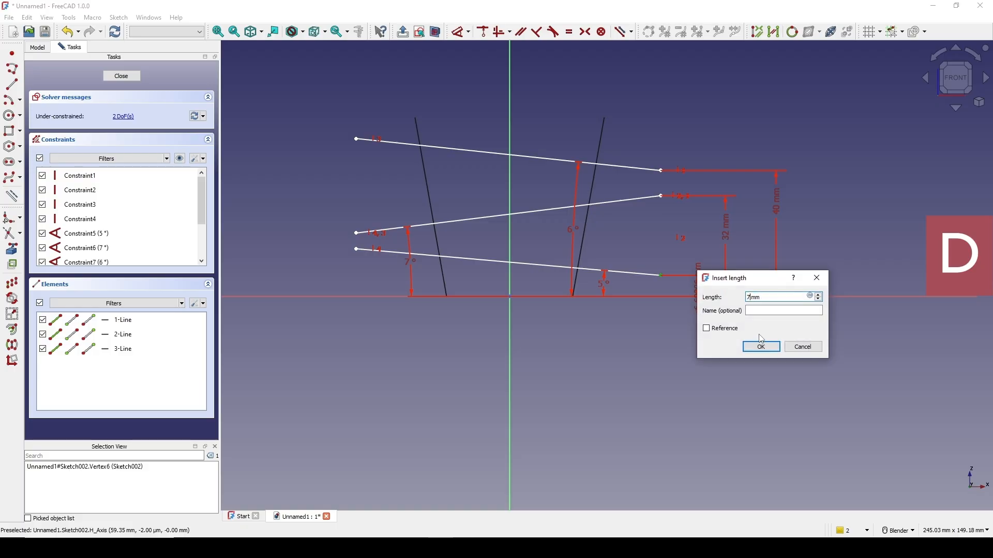
key(Return)
key(Escape)
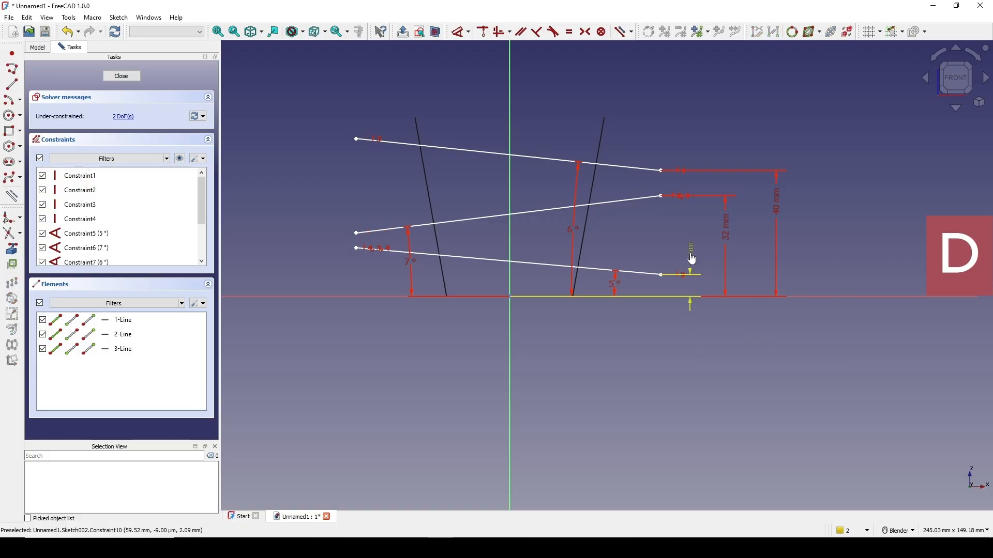
click(356, 249)
click(300, 274)
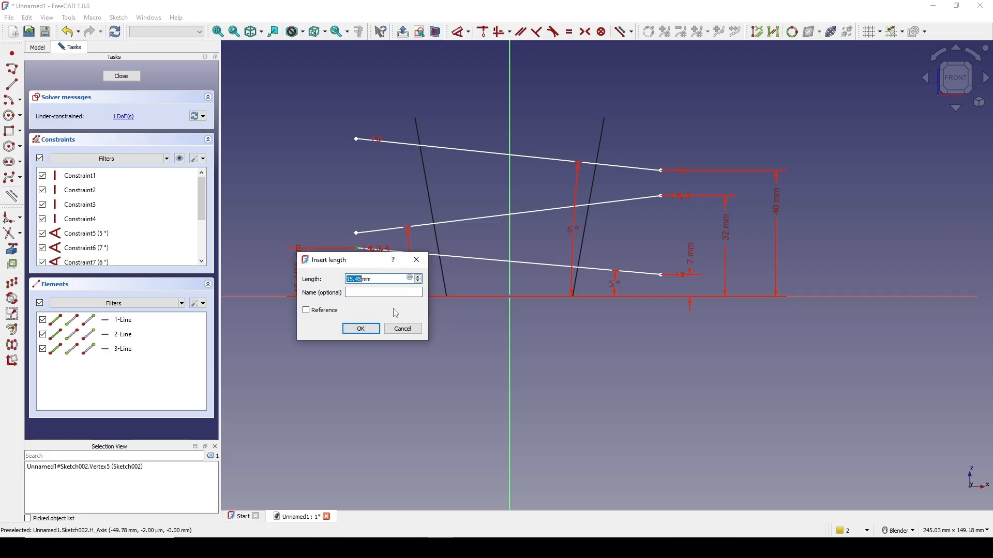
click(362, 329)
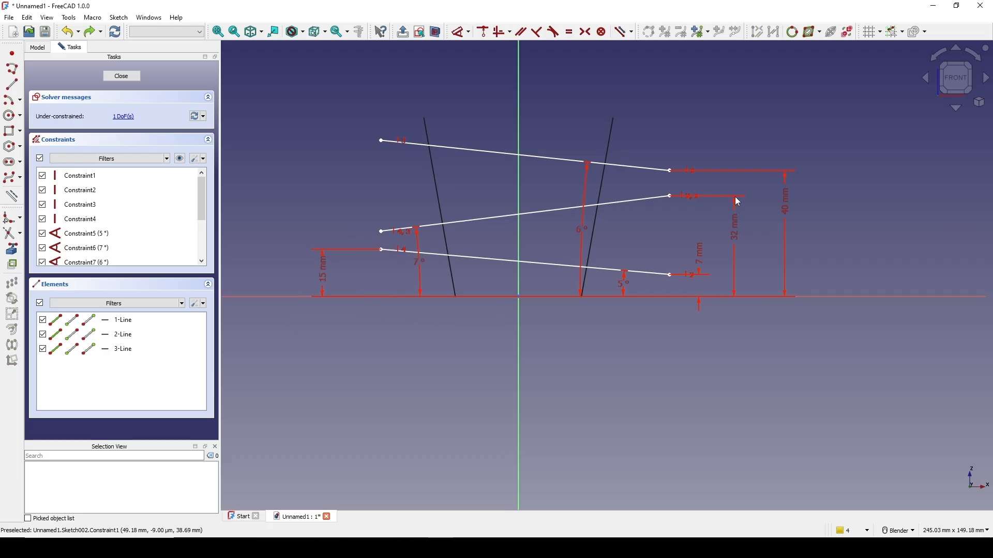
- Set the uppermost line's right endpoint 47 mm horizontally from the vertical axis and finish the sketch
click(671, 170)
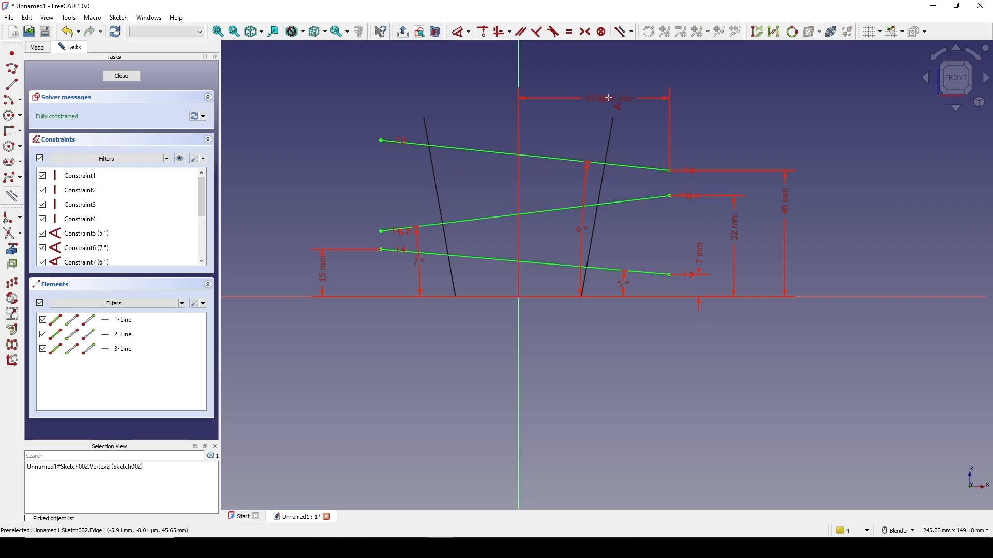
click(608, 98)
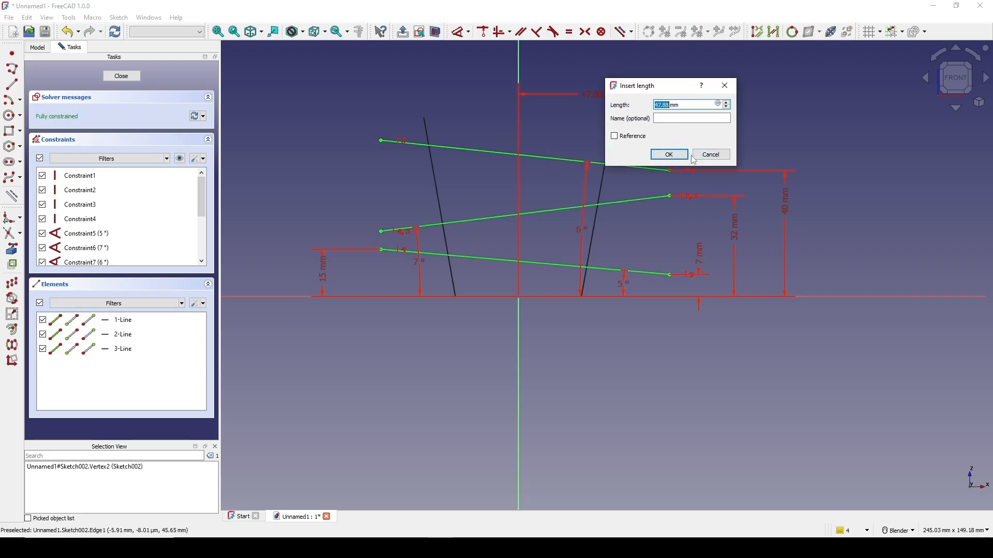
key(Return)
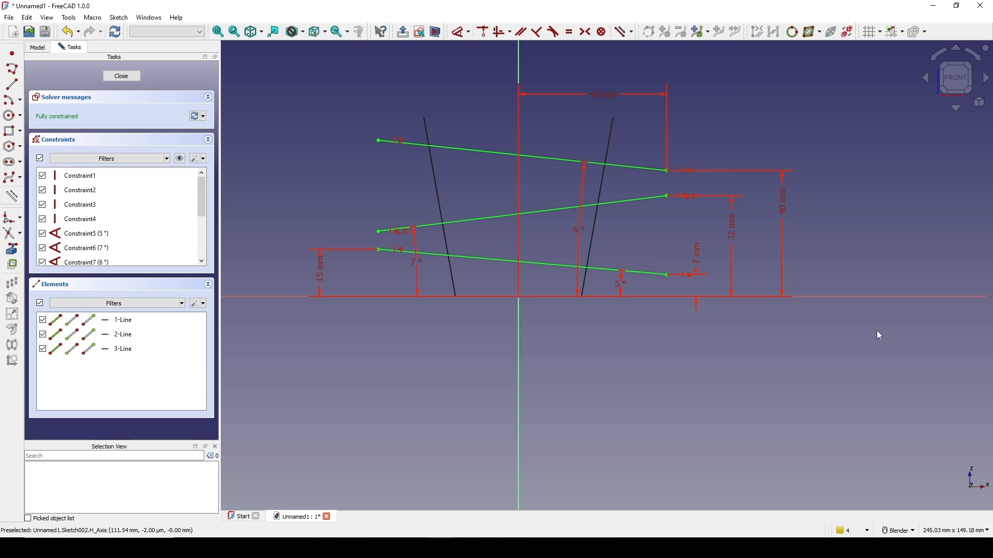
click(122, 75)
- Extrude the sketch with the three slanted lines symmetrically along its normal, 100 mm in length
mouse_move(504, 214)
middle_down()
mouse_move(680, 213)
mouse_move(624, 231)
mouse_move(677, 232)
middle_up()
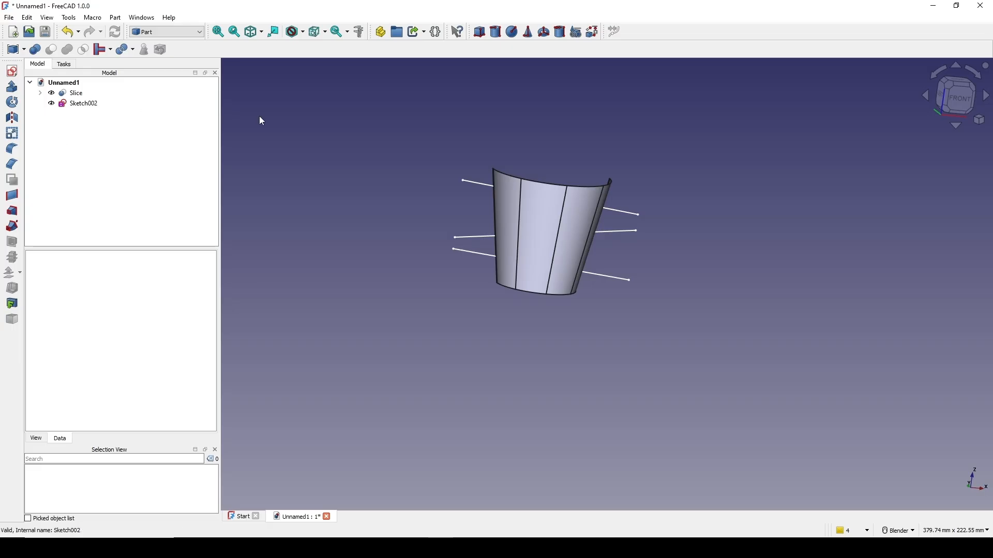
click(84, 105)
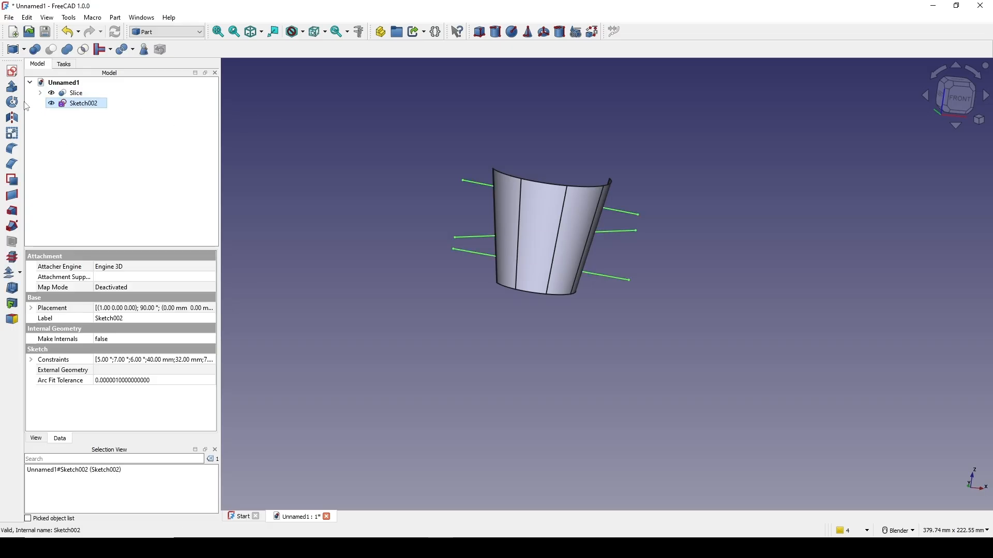
click(13, 87)
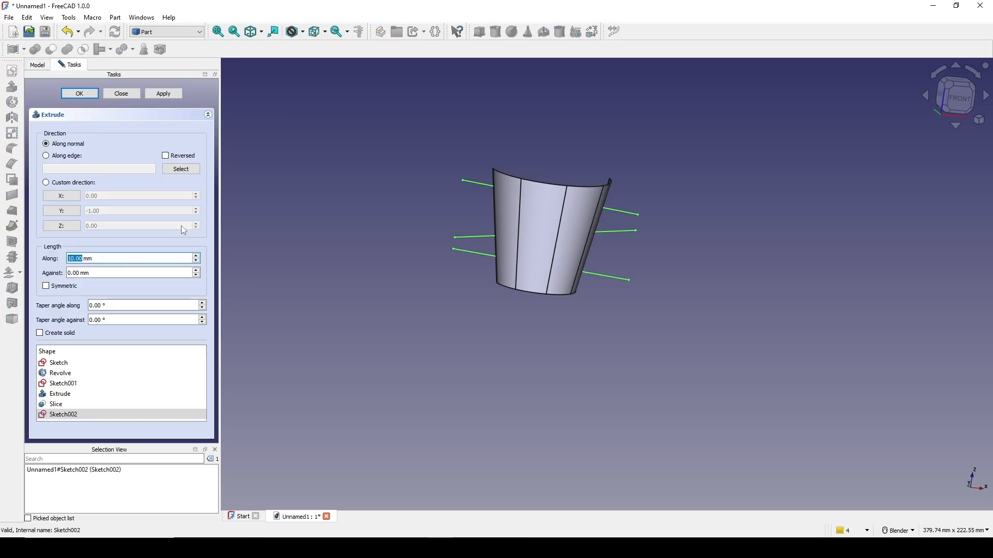
text(200)
click(69, 290)
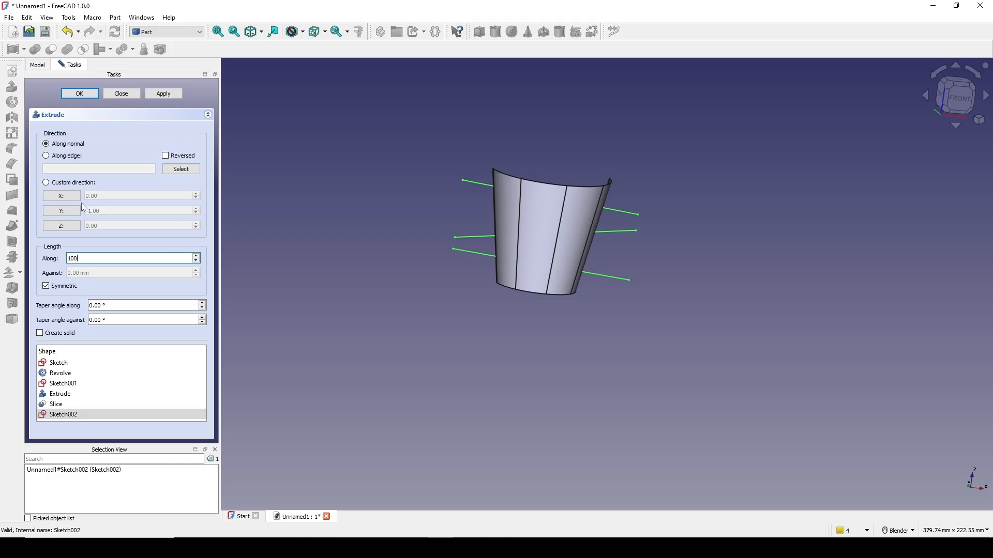
click(82, 94)
middle_drag(549, 222, 538, 234)
scroll(538, 234, up, 2)
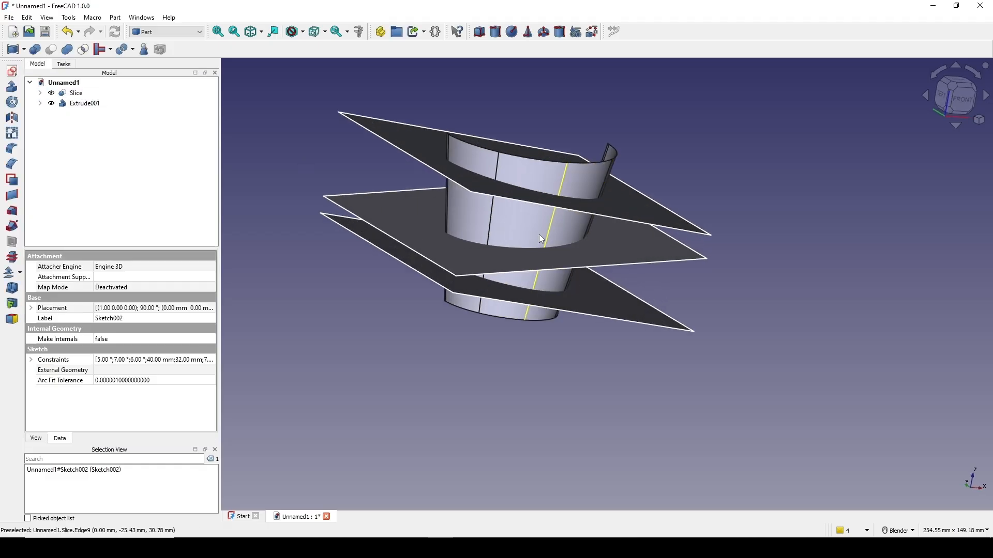
- Slice the conical surface to a compound using the three extruded slanted surfaces
click(541, 242)
ctrl+click(541, 255)
click(115, 17)
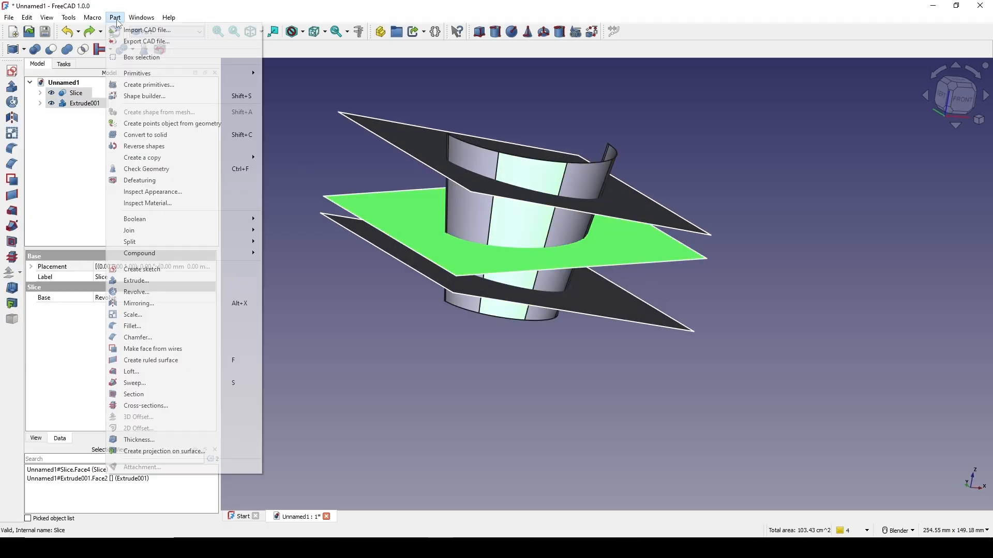
mouse_move(167, 243)
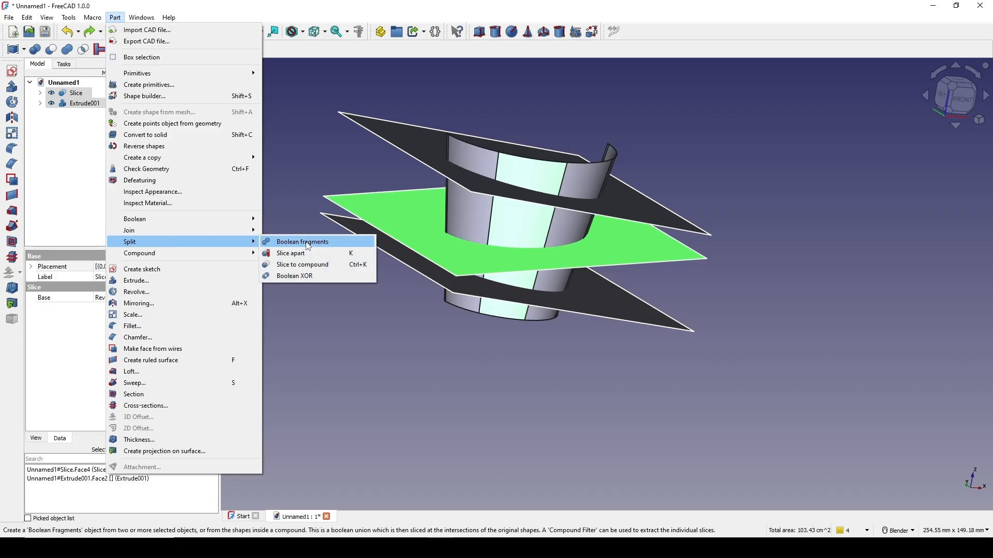
click(338, 267)
click(381, 269)
middle_drag(724, 268, 626, 294)
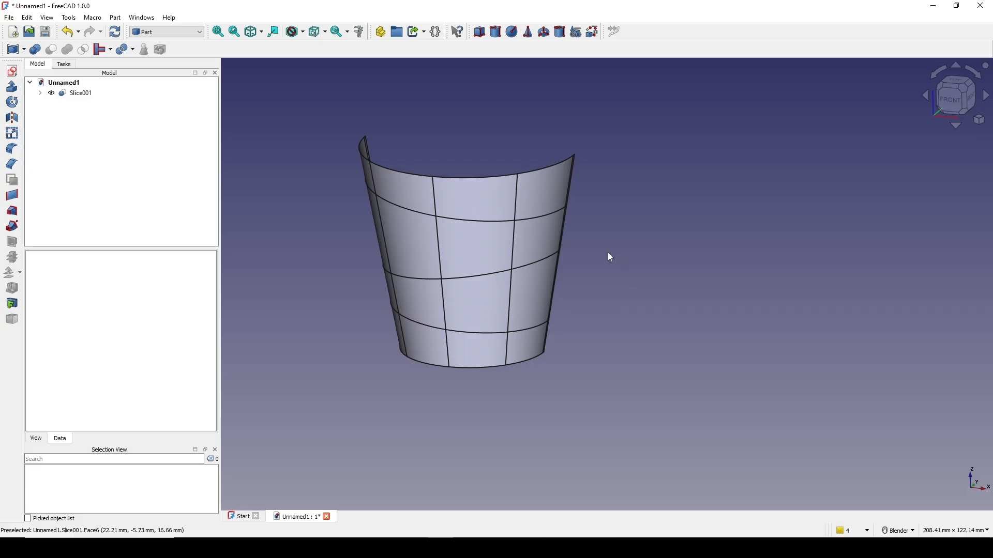
- Create a new sketch on the XZ plane and section the view at the sketch plane
click(955, 114)
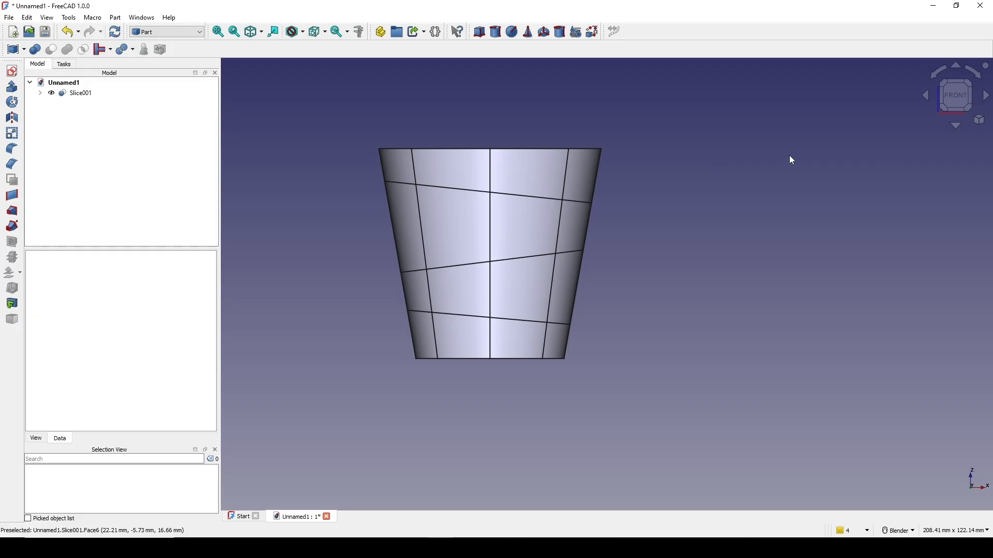
click(13, 71)
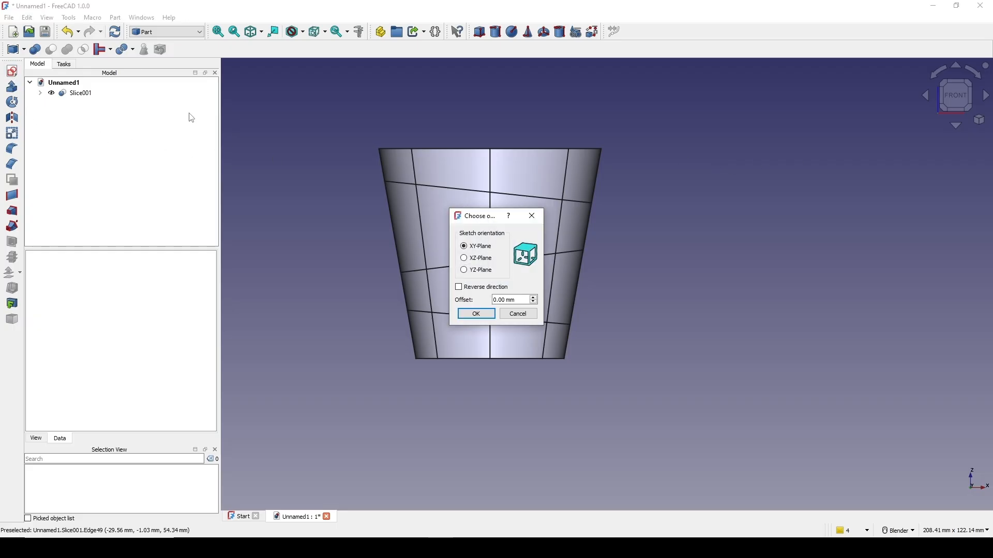
click(476, 314)
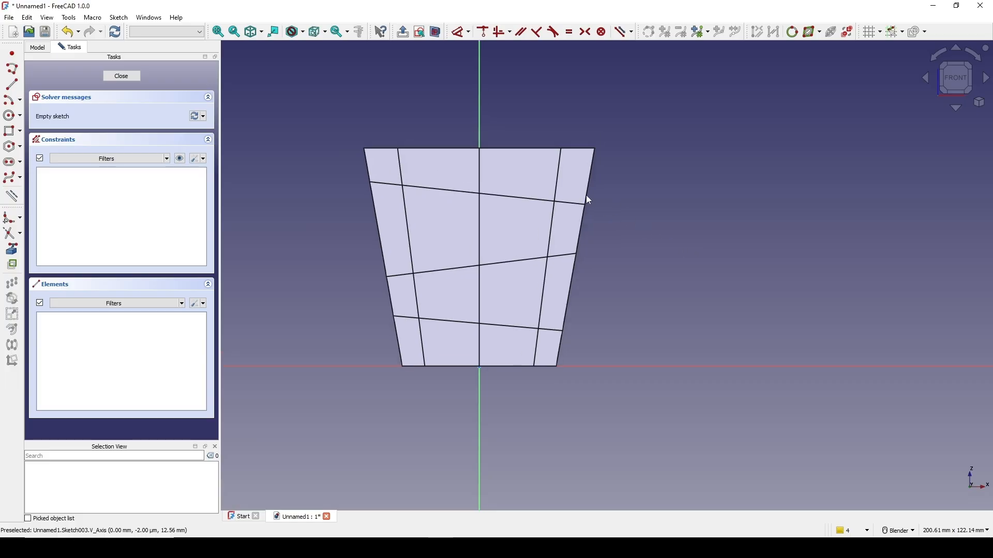
click(436, 33)
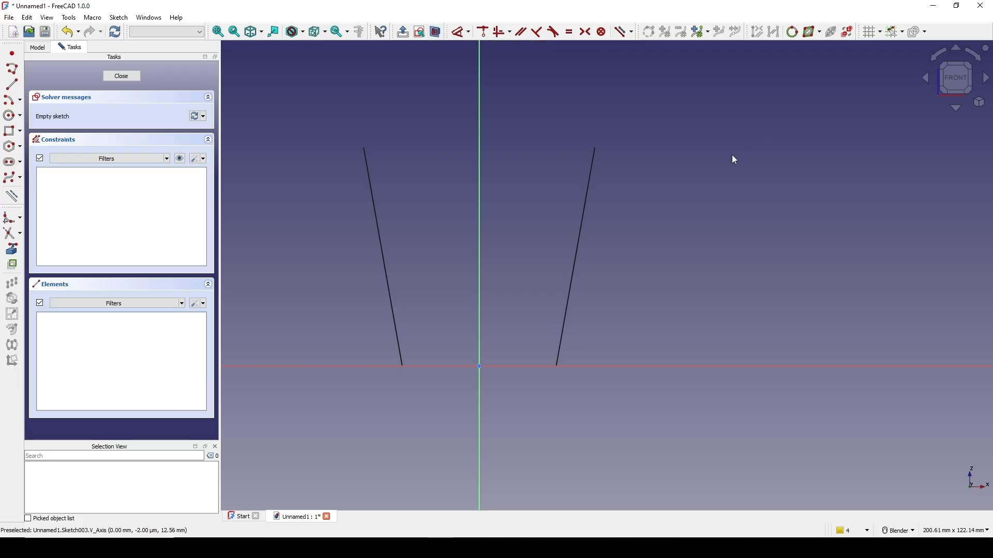
- Add the four segments of the sliced surface's right-hand slanted edge as external geometry
click(12, 250)
click(588, 189)
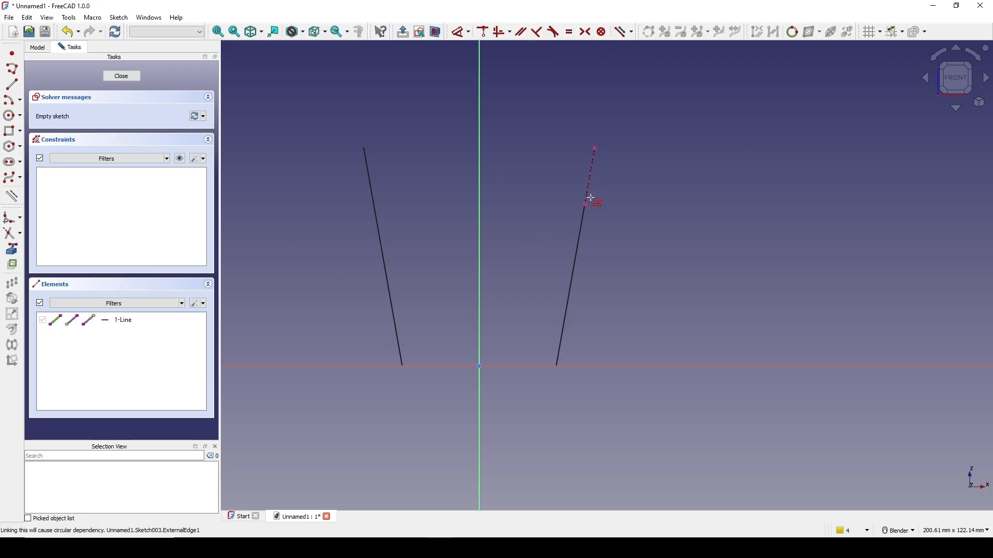
click(581, 235)
click(578, 275)
click(560, 348)
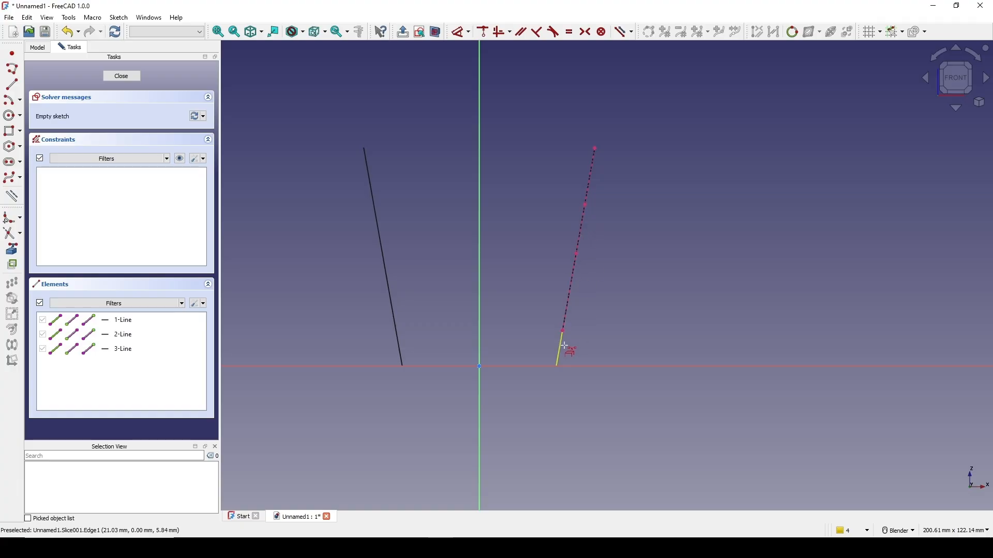
scroll(626, 284, up, 3)
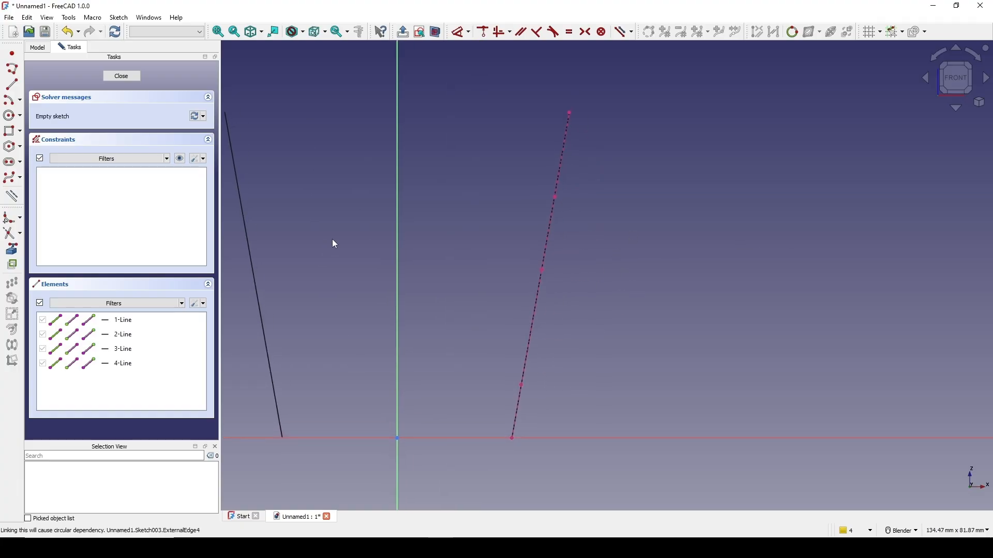
- Draw three-point arcs across the two upper segments of the external edge, both bulging inward toward the vertical axis
click(20, 101)
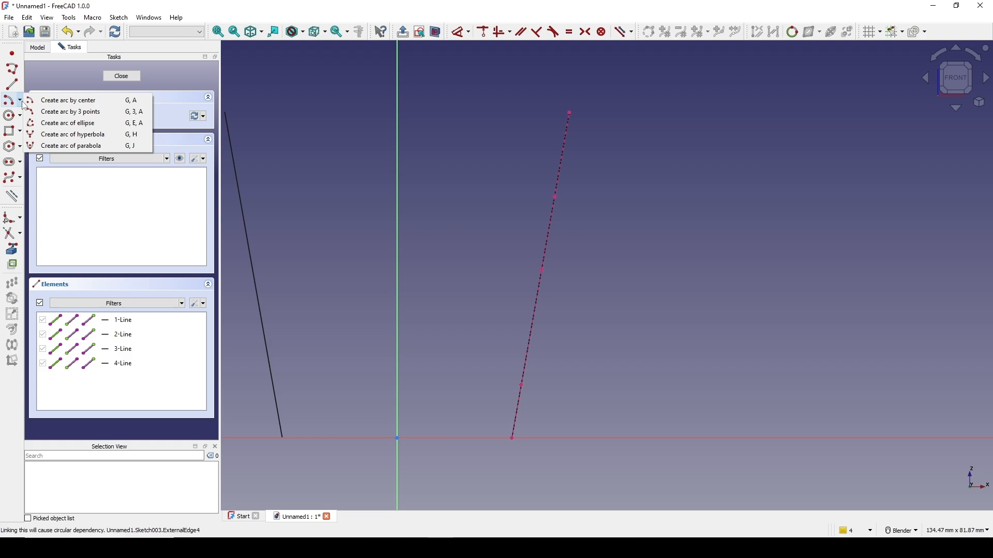
click(83, 113)
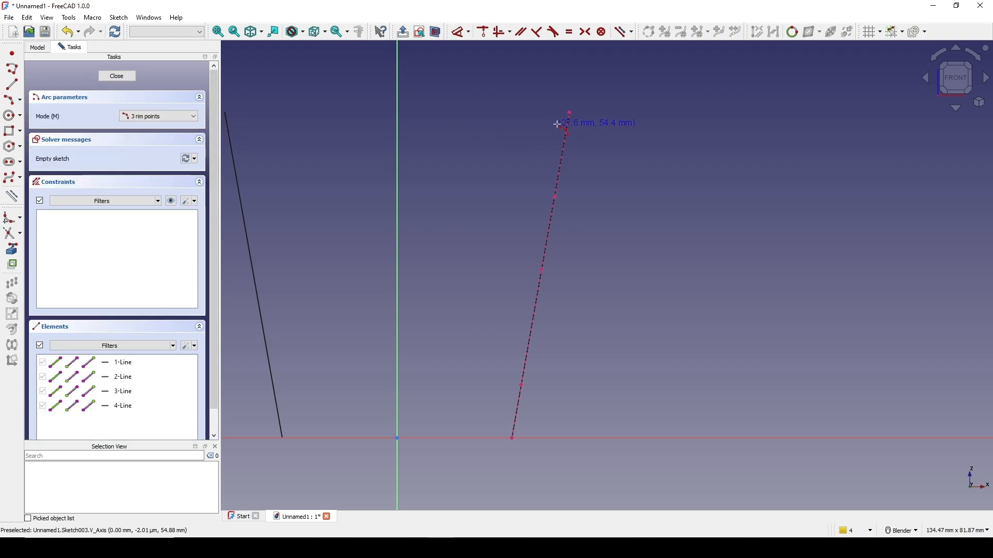
click(568, 112)
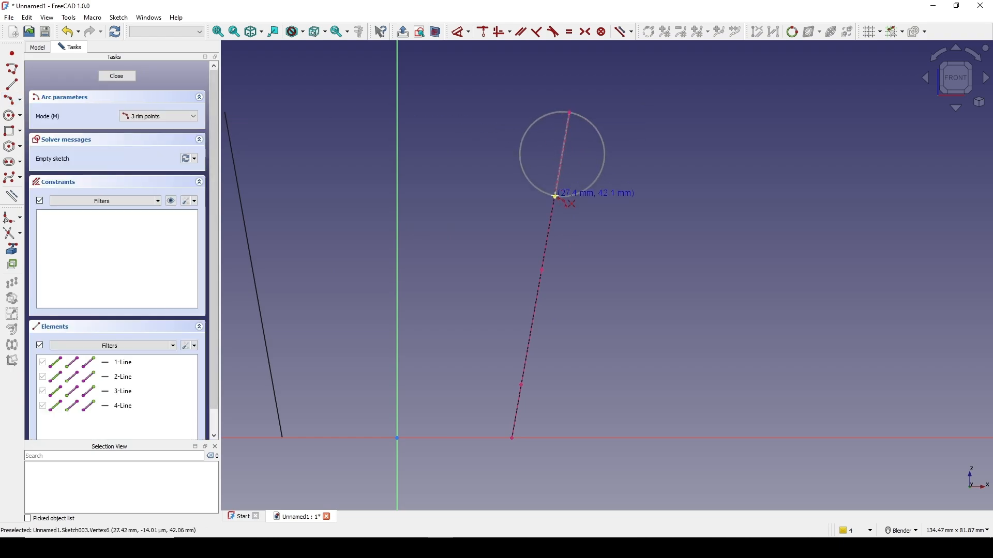
click(556, 196)
click(551, 176)
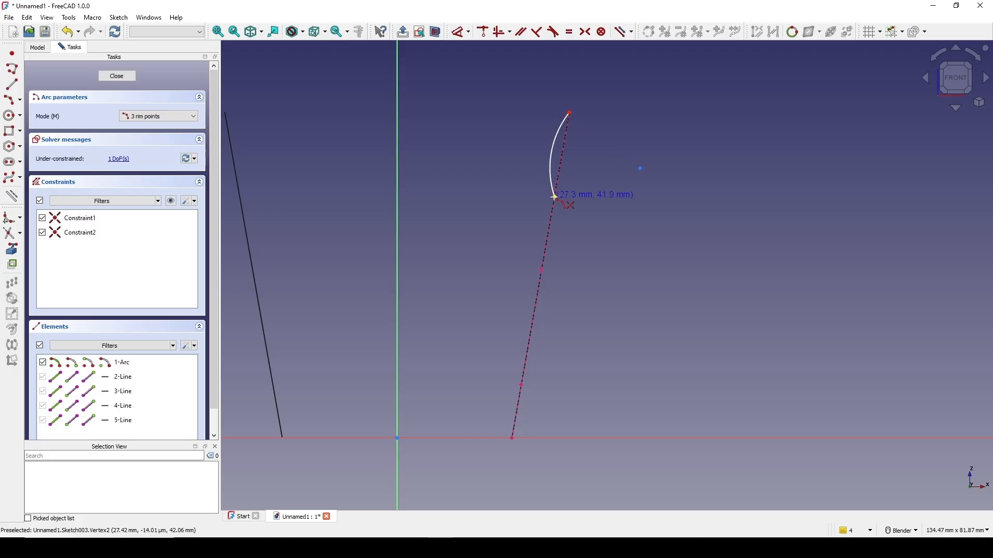
click(554, 197)
click(542, 269)
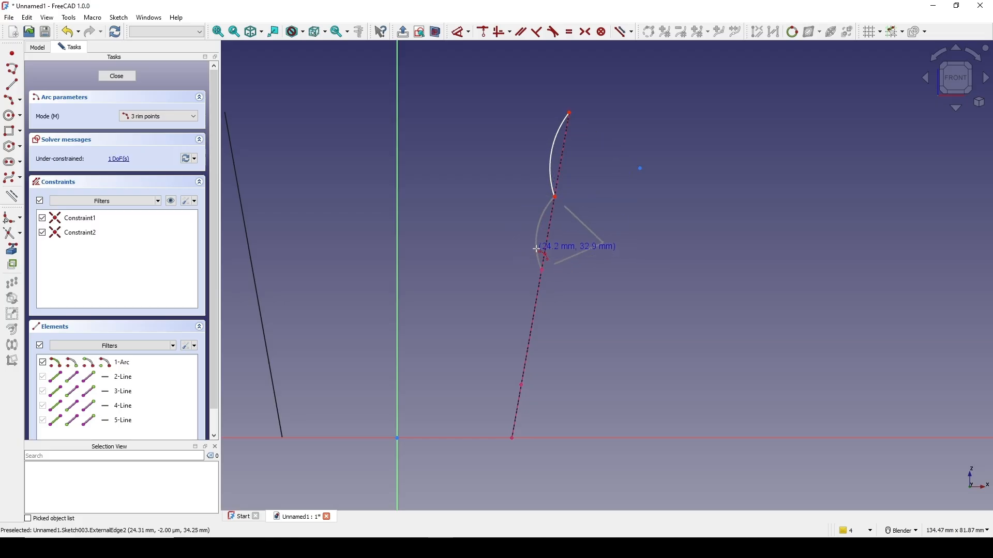
click(537, 249)
- Draw inward-bulging three-point arcs across the two lower segments, continuing the chain down to the horizontal axis
click(542, 269)
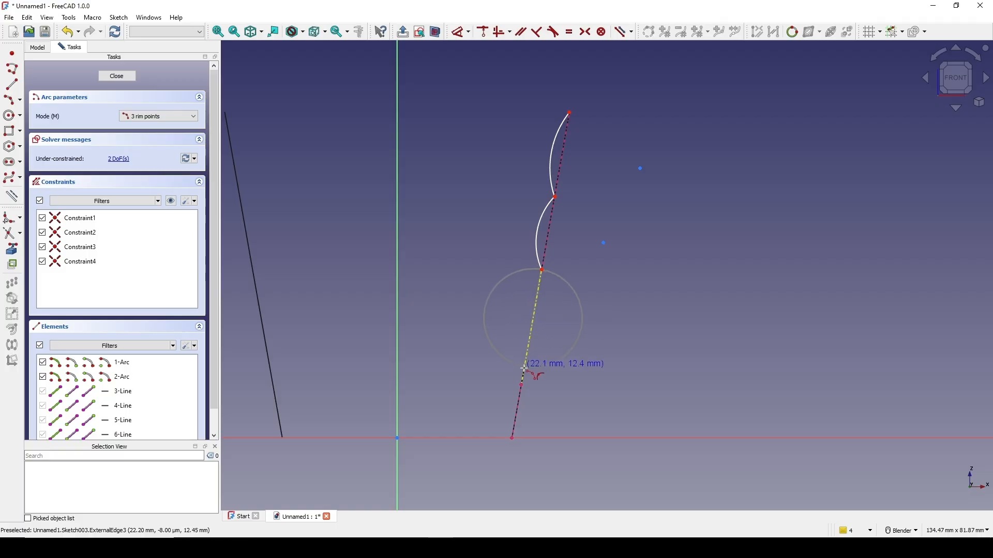
click(522, 385)
click(517, 347)
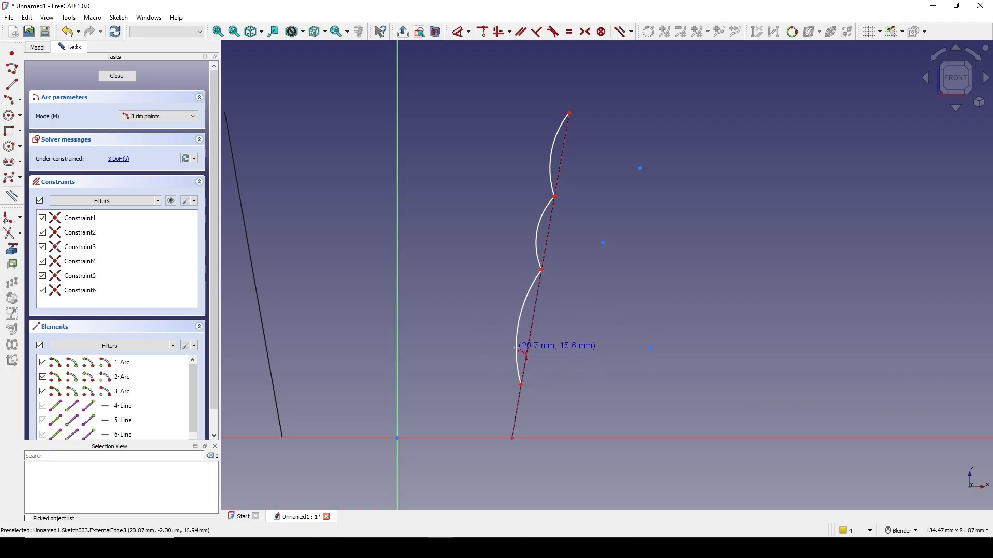
click(522, 385)
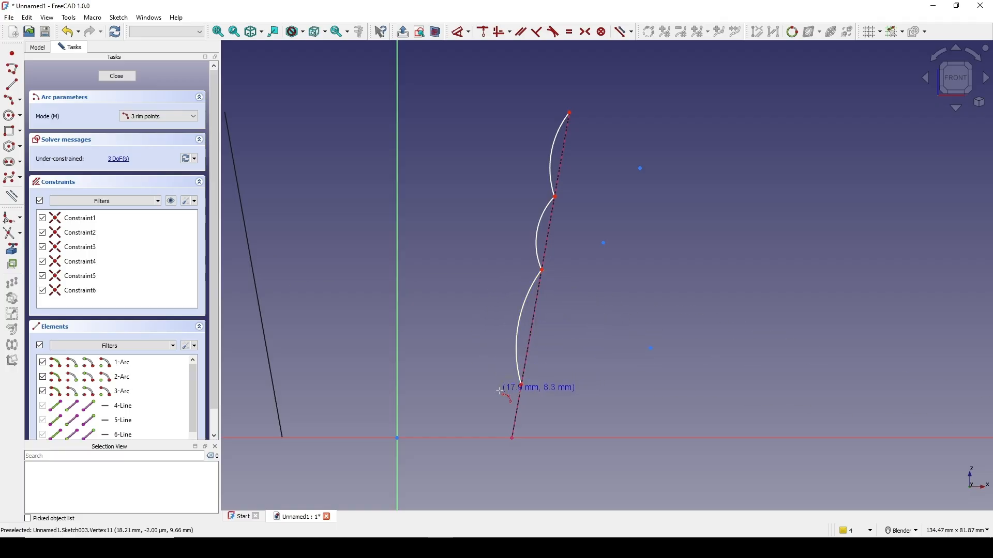
click(512, 438)
click(506, 420)
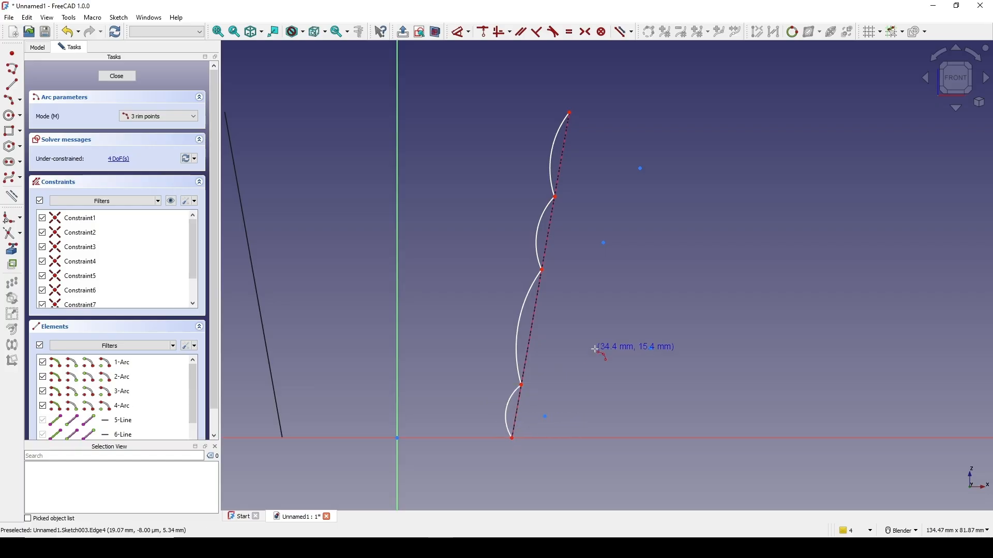
key(Escape)
- Draw a slanted line about 65 mm long, starting on the horizontal axis just inside the arcs and rising beyond their upper end
scroll(589, 347, down, 1)
shift+middle_drag(590, 347, 587, 300)
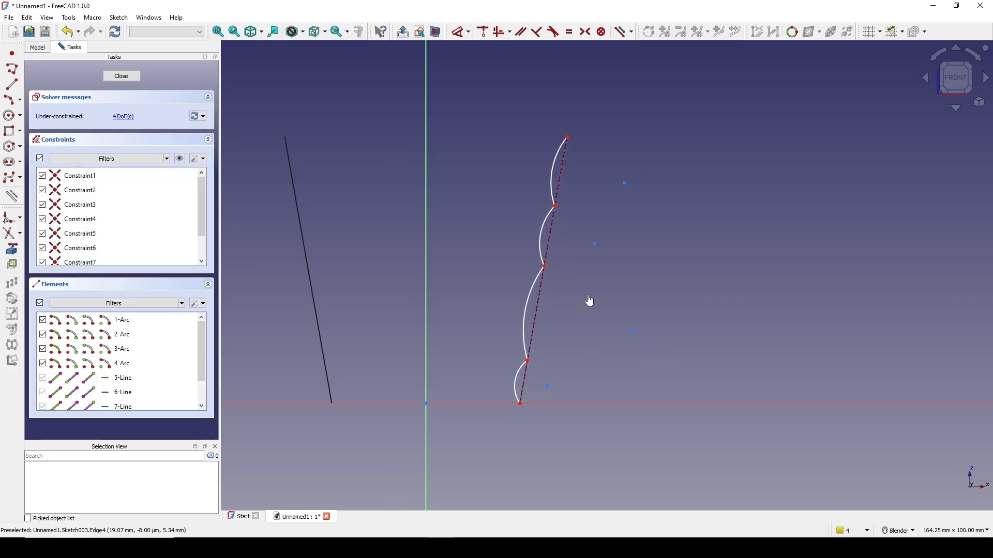
click(12, 85)
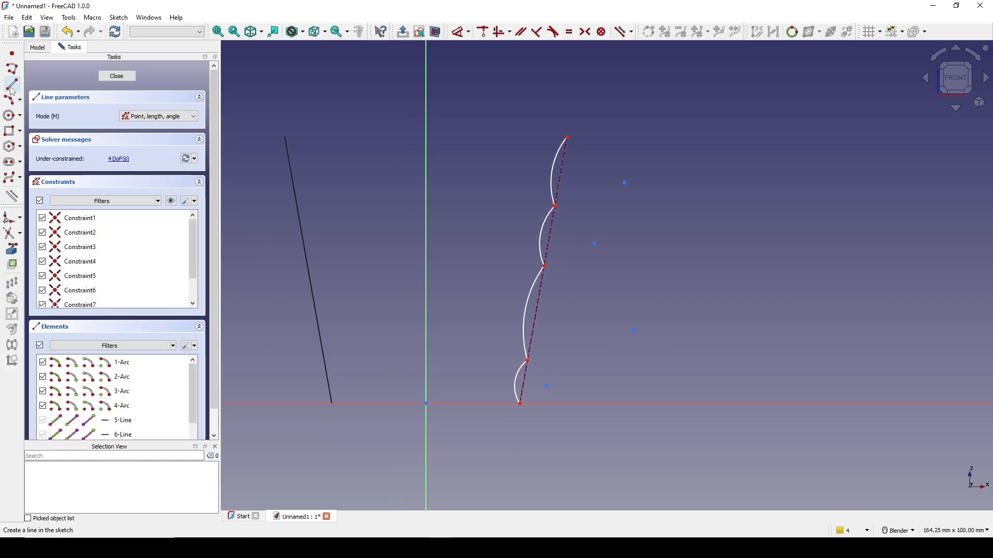
click(500, 403)
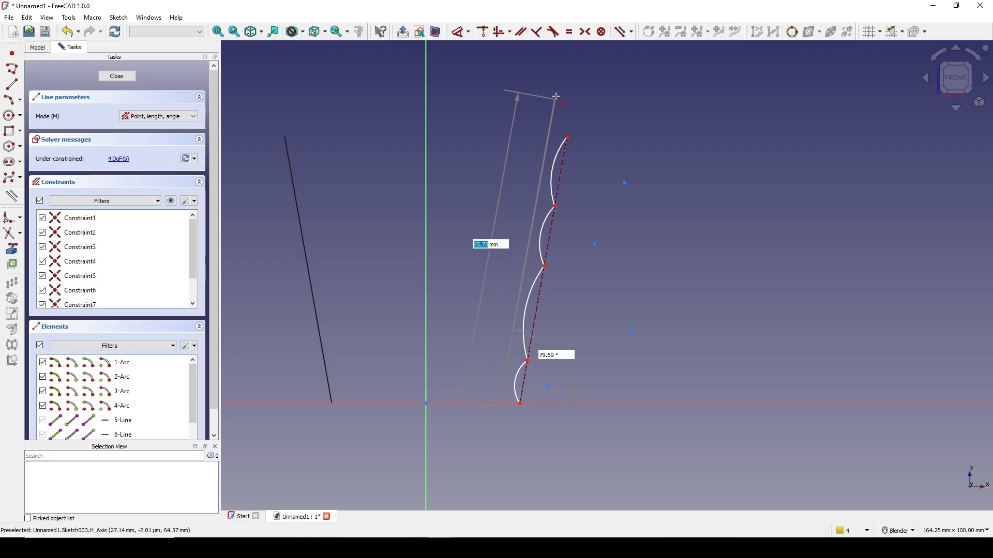
click(553, 104)
right_click(637, 113)
- Constrain the new slanted line parallel to the uppermost segment of the external edge
scroll(592, 159, up, 1)
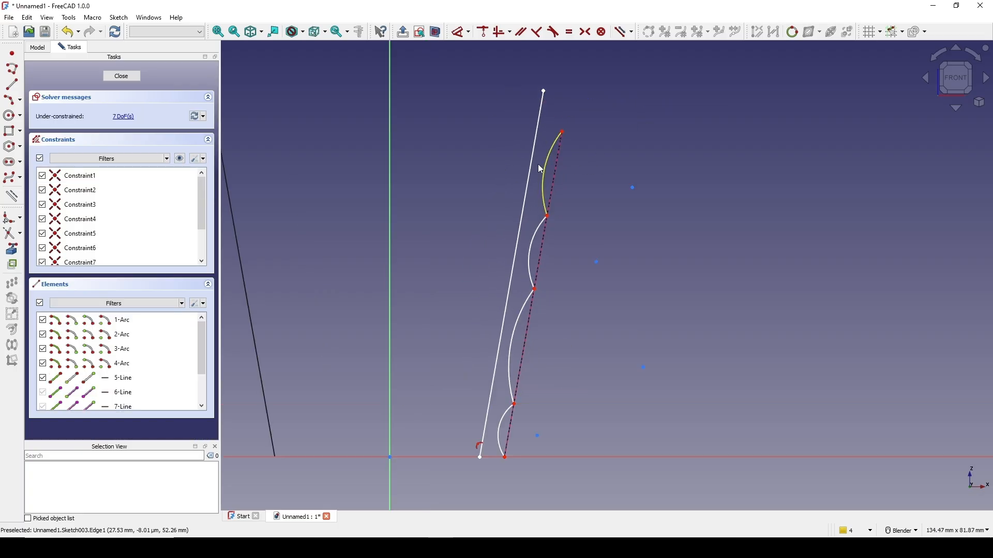
click(529, 169)
click(556, 178)
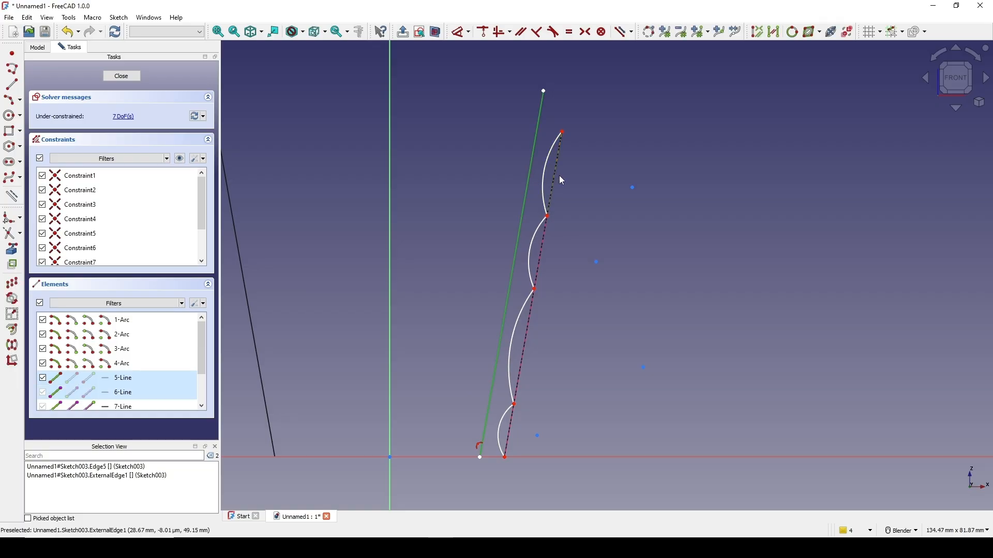
key(p)
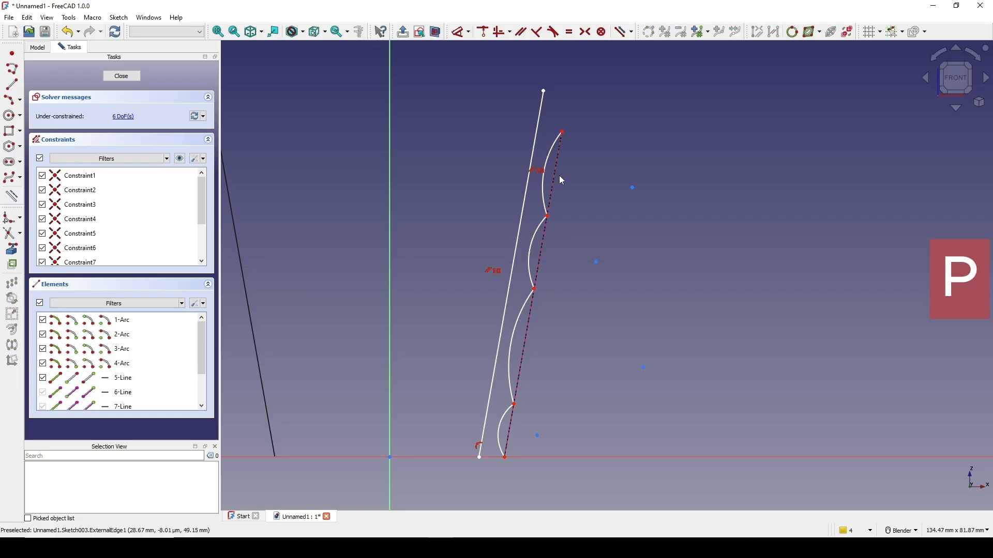
- Dimension the distance from the slanted line's upper endpoint to the uppermost external edge as 2 mm
key(d)
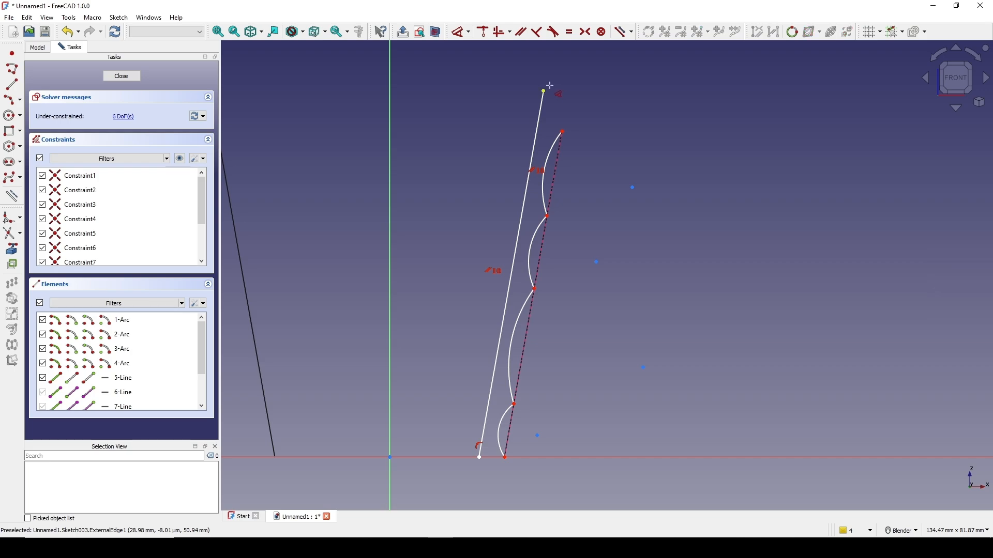
click(543, 91)
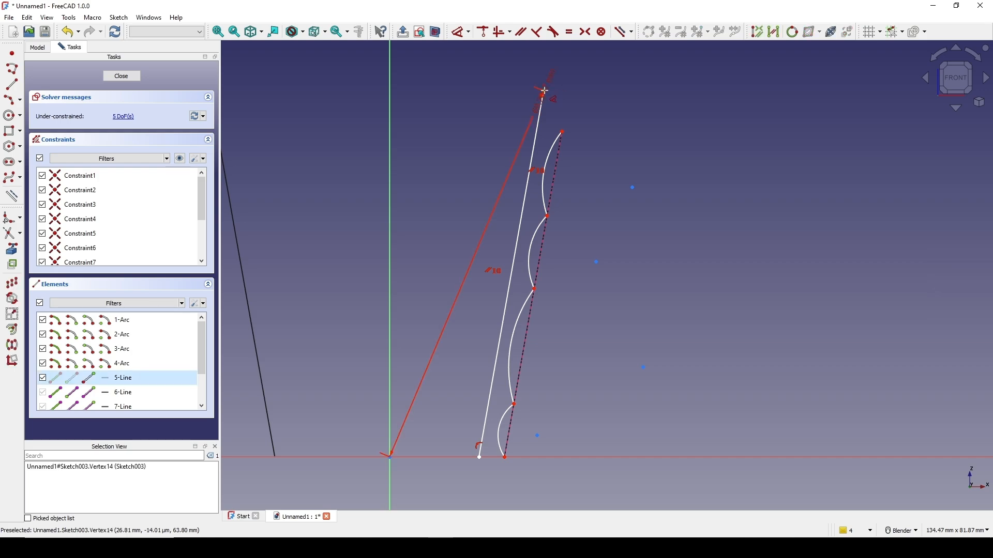
click(556, 171)
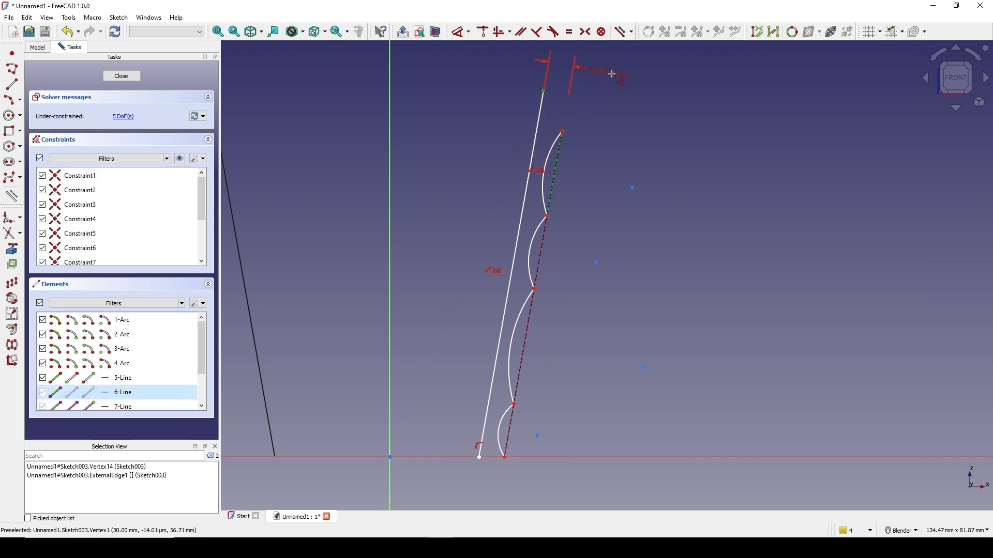
key(d)
click(655, 87)
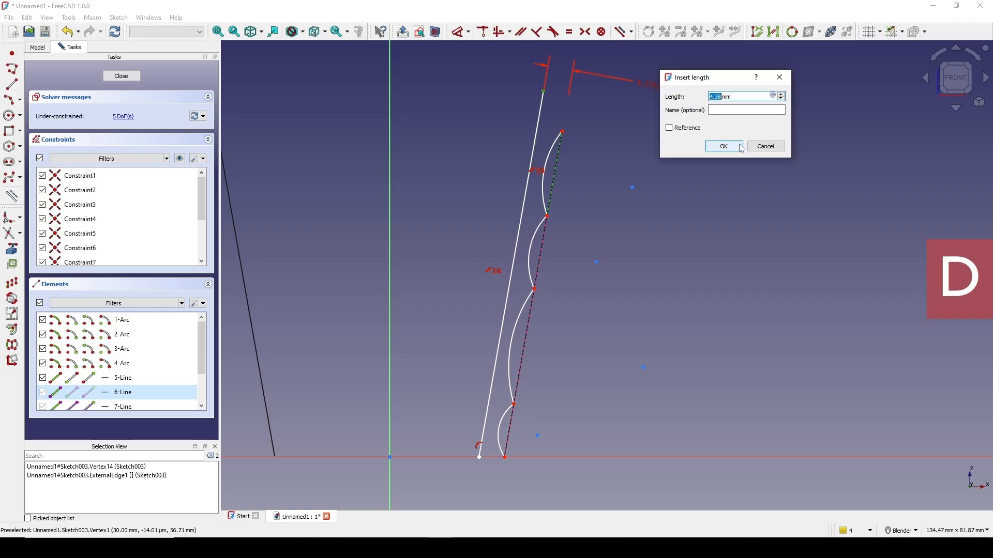
click(739, 148)
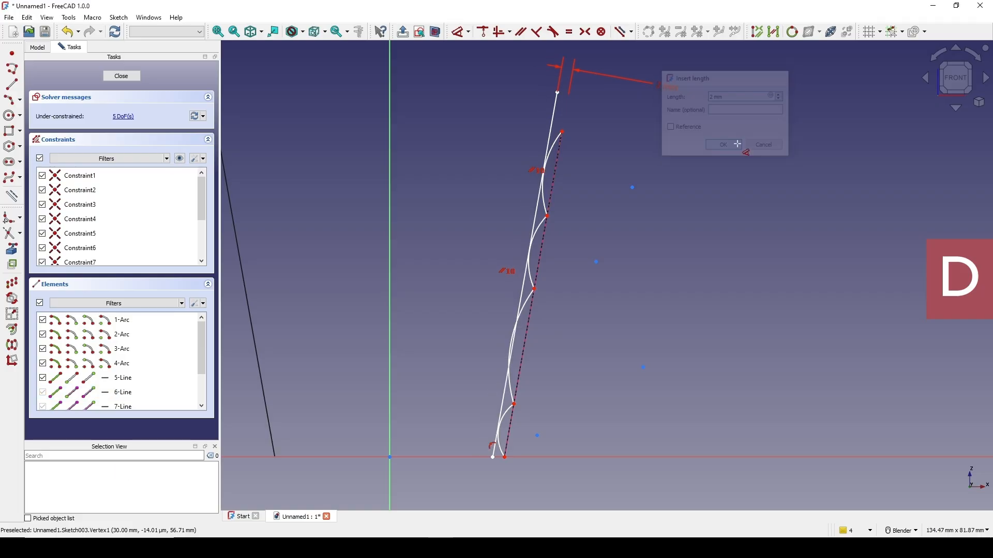
right_click(652, 158)
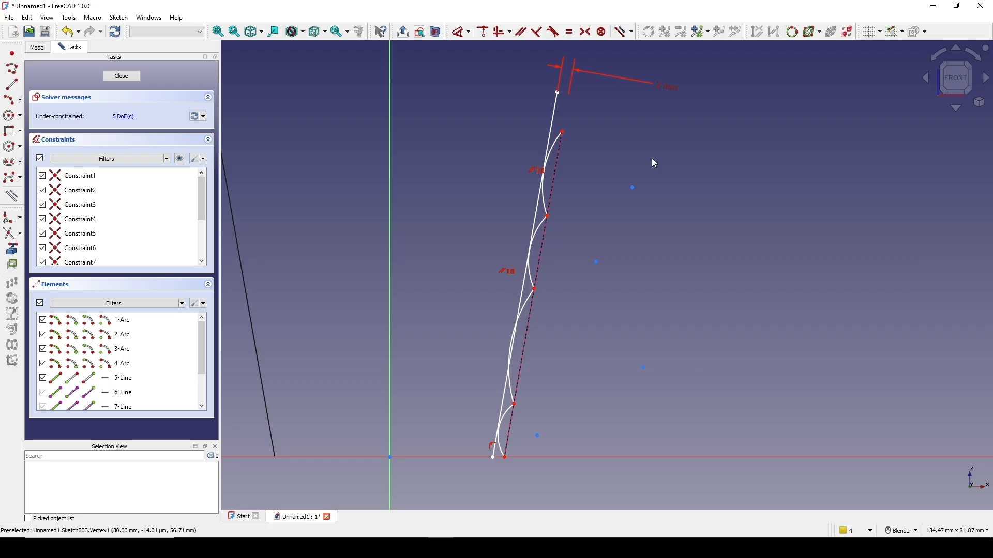
- Constrain the two upper arcs tangent to the slanted line
scroll(569, 155, up, 6)
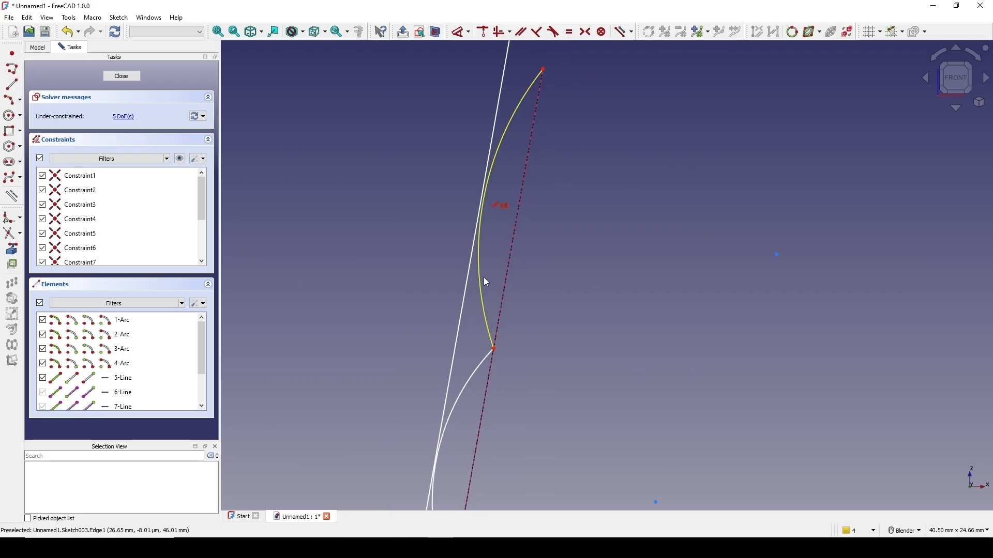
click(485, 279)
click(465, 296)
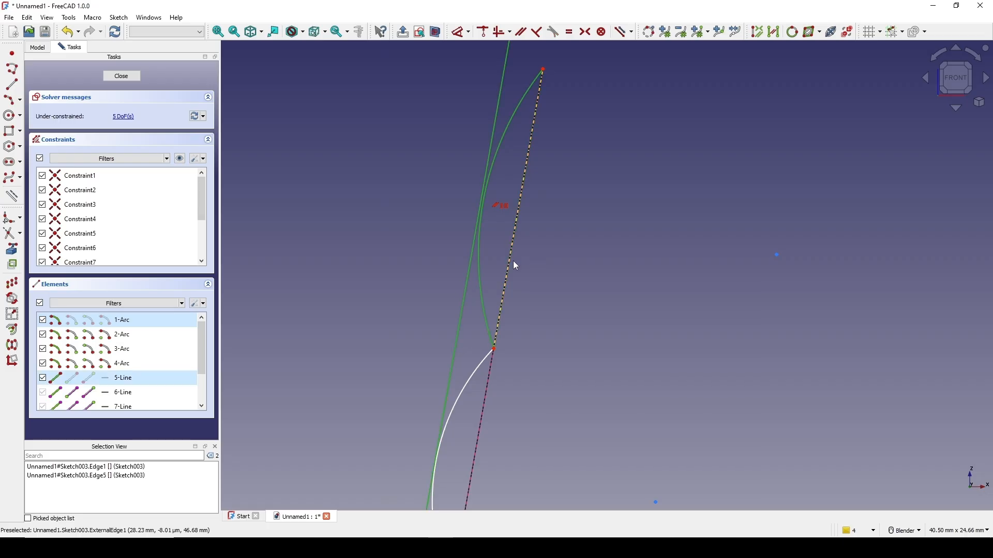
key(t)
click(493, 246)
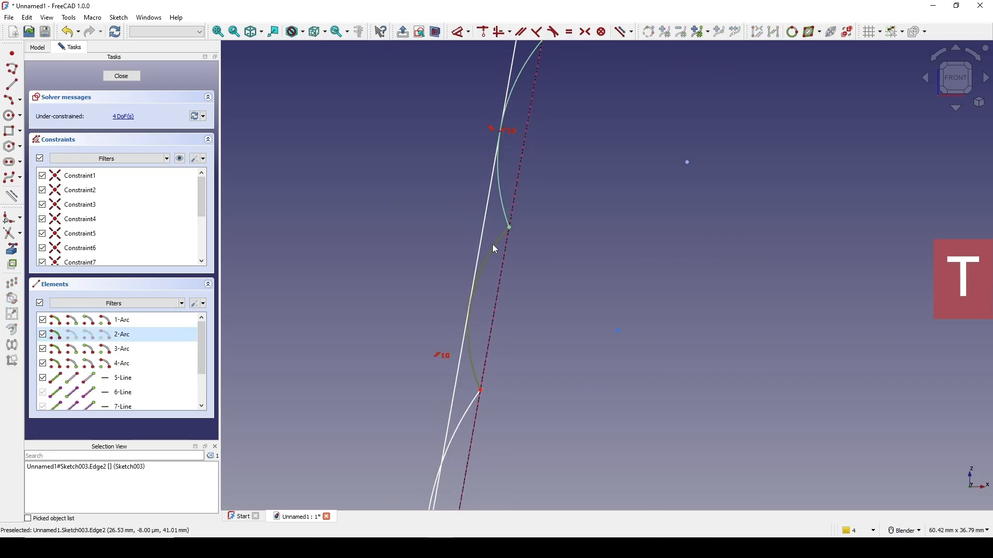
click(481, 245)
key(t)
- Constrain the third arc from the top tangent to the slanted line
scroll(481, 245, down, 4)
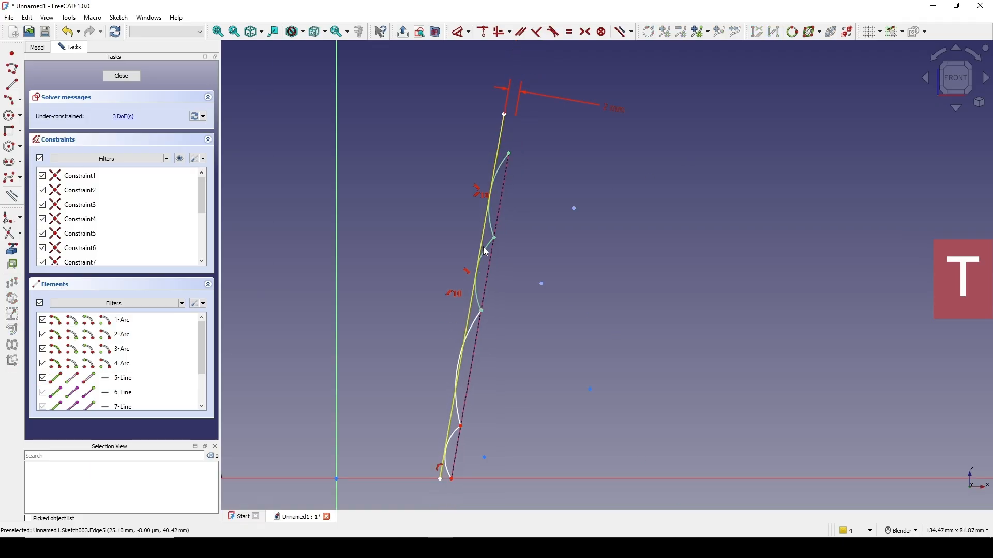
shift+middle_drag(481, 245, 518, 98)
scroll(519, 99, up, 2)
click(497, 210)
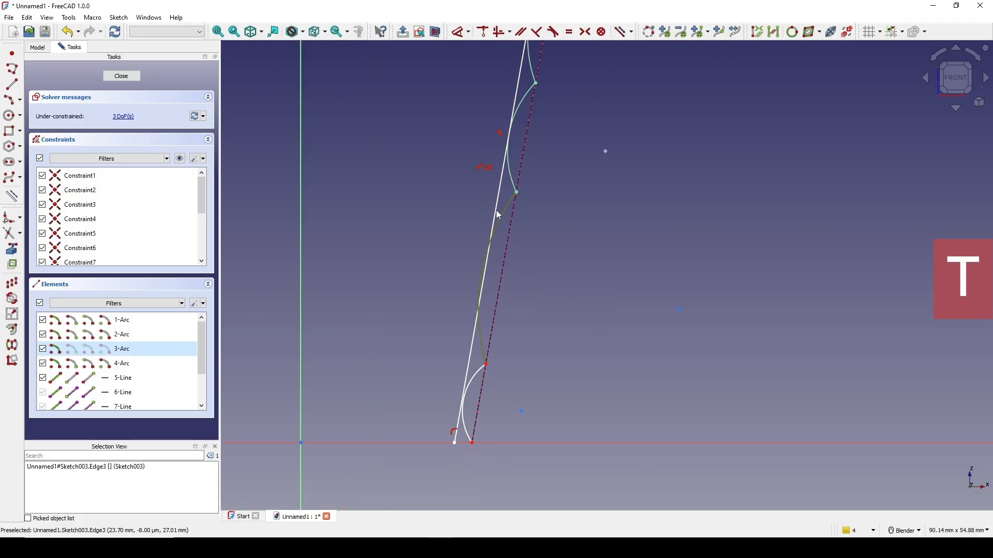
click(495, 210)
scroll(500, 209, up, 3)
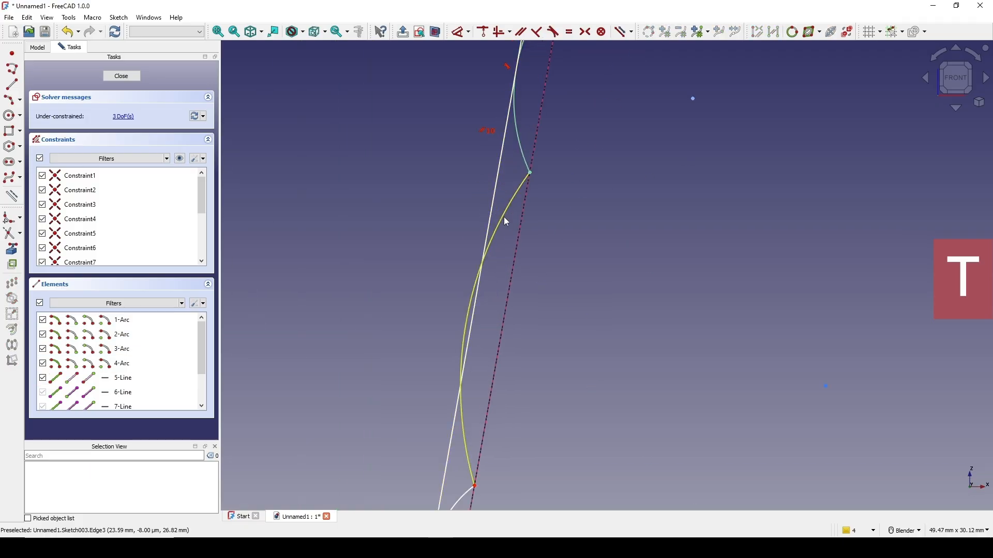
click(504, 218)
click(492, 206)
key(t)
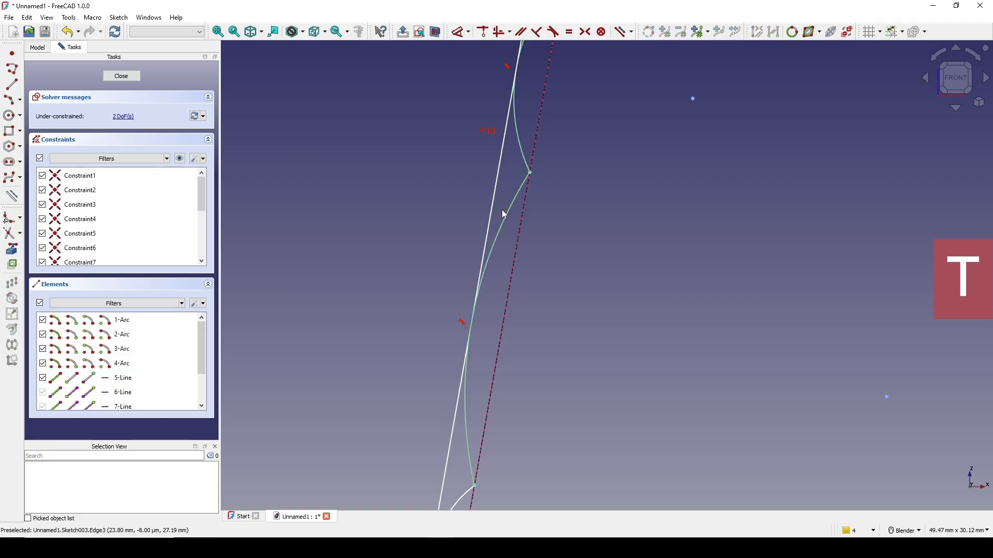
- Constrain the lowest arc, ending on the horizontal axis, tangent to the slanted line
scroll(501, 210, down, 3)
click(459, 329)
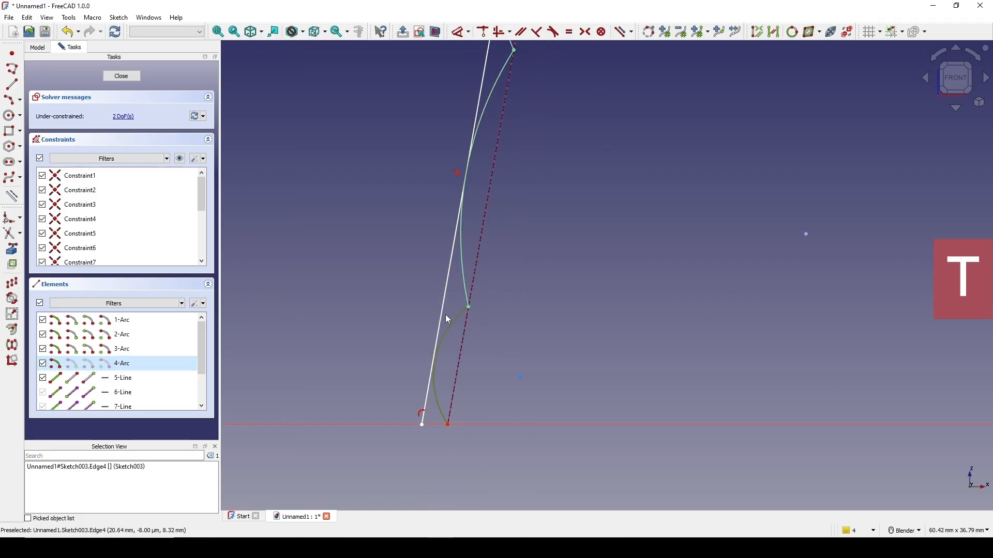
click(443, 315)
key(t)
scroll(474, 306, down, 3)
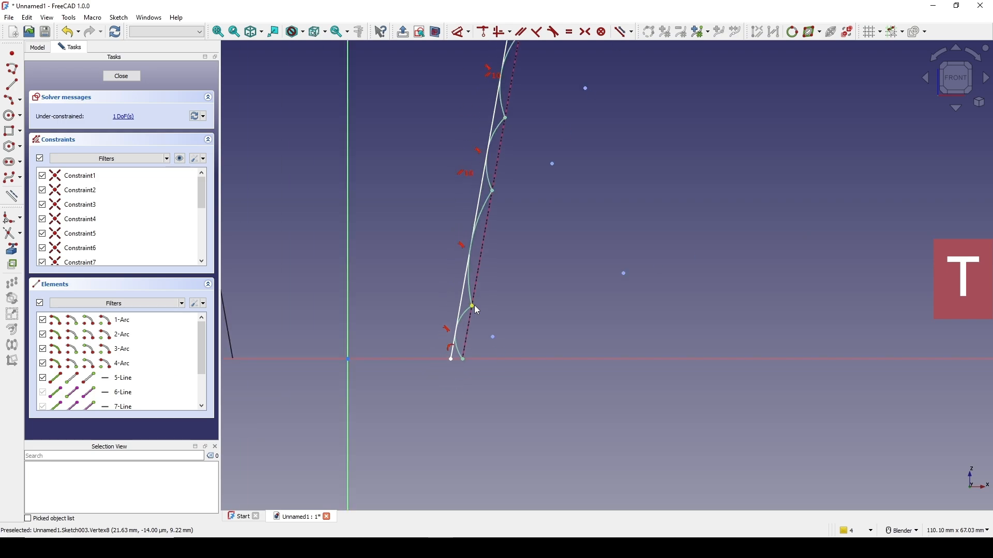
- Convert the slanted line to construction geometry, extend its upper end slightly, and close the sketch
click(498, 155)
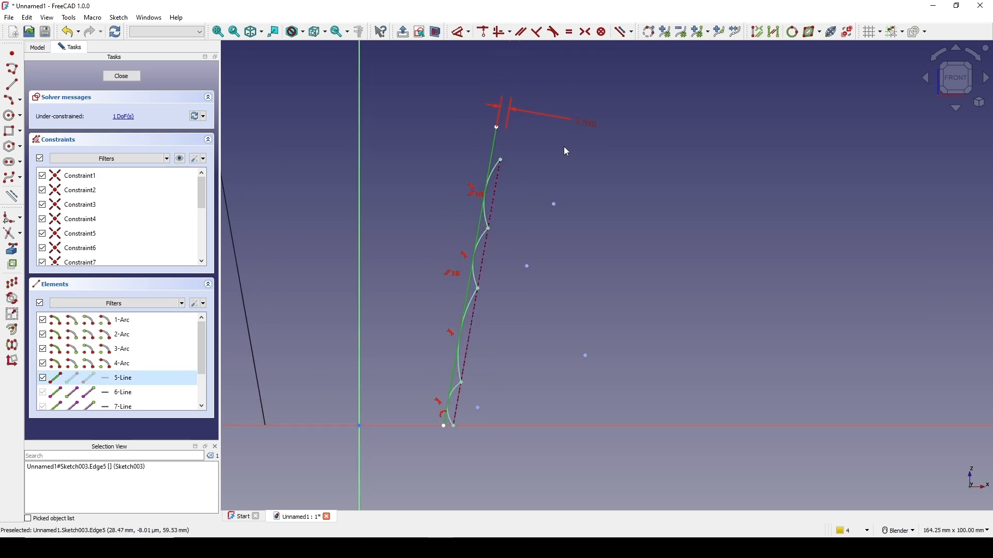
key(g)
key(n)
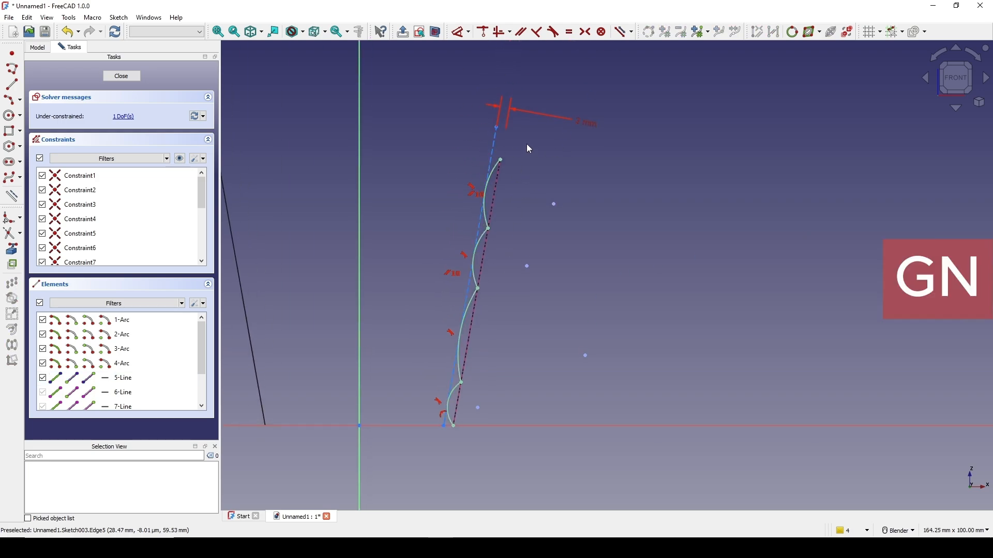
shift+middle_drag(527, 144, 554, 141)
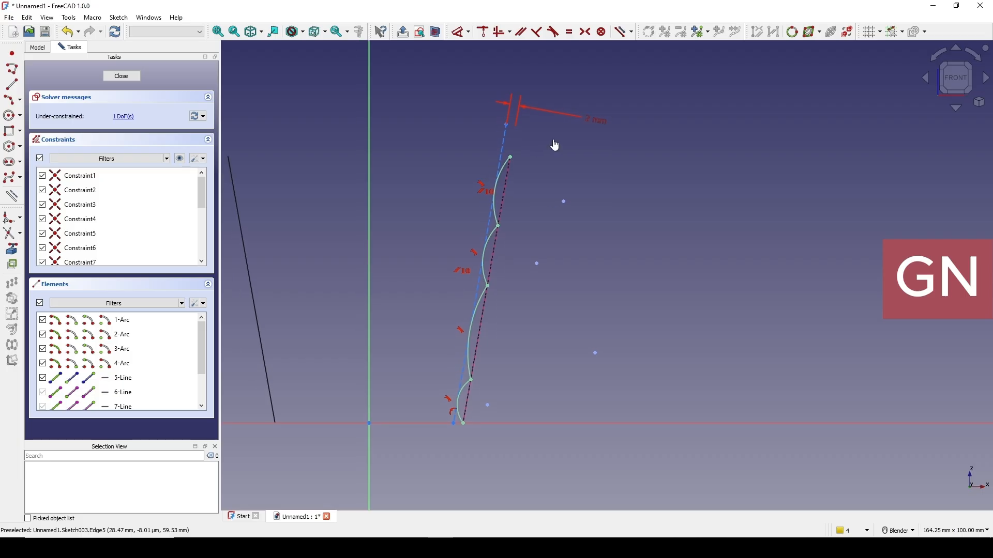
drag(506, 124, 506, 121)
shift+middle_drag(593, 147, 614, 133)
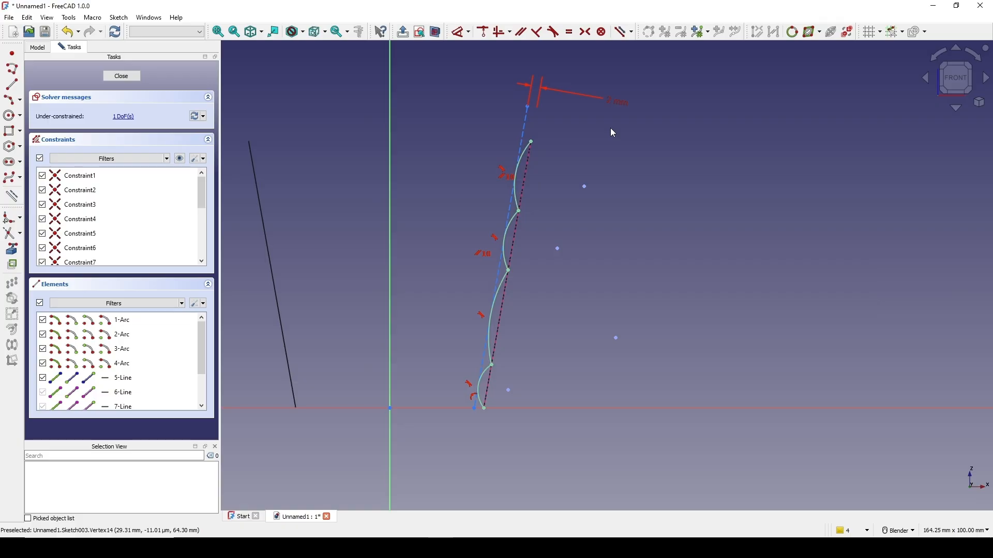
click(129, 80)
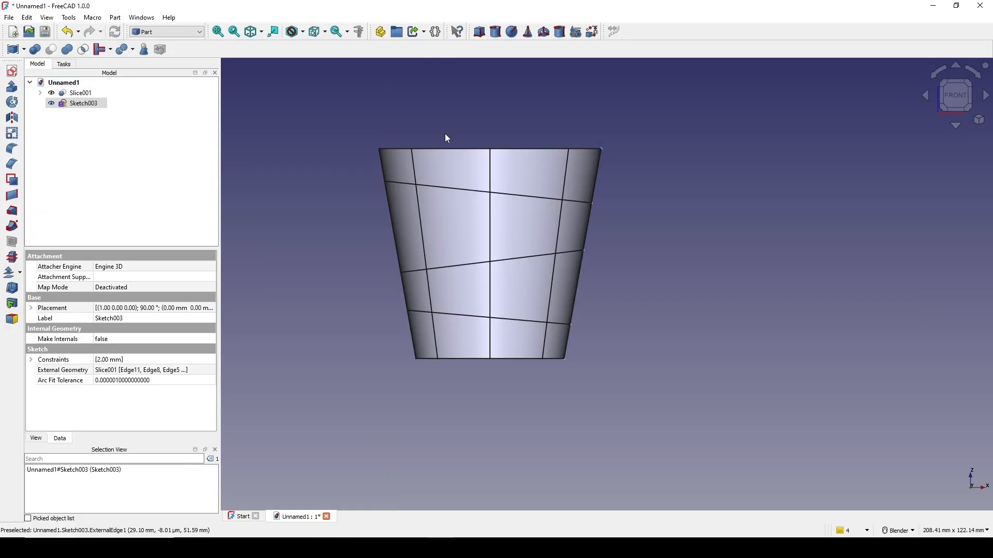
- Hide Slice001 temporarily to examine the arc profile on its own, and show it again
scroll(564, 190, down, 2)
mouse_move(598, 259)
middle_down()
mouse_move(525, 273)
mouse_move(538, 288)
middle_up()
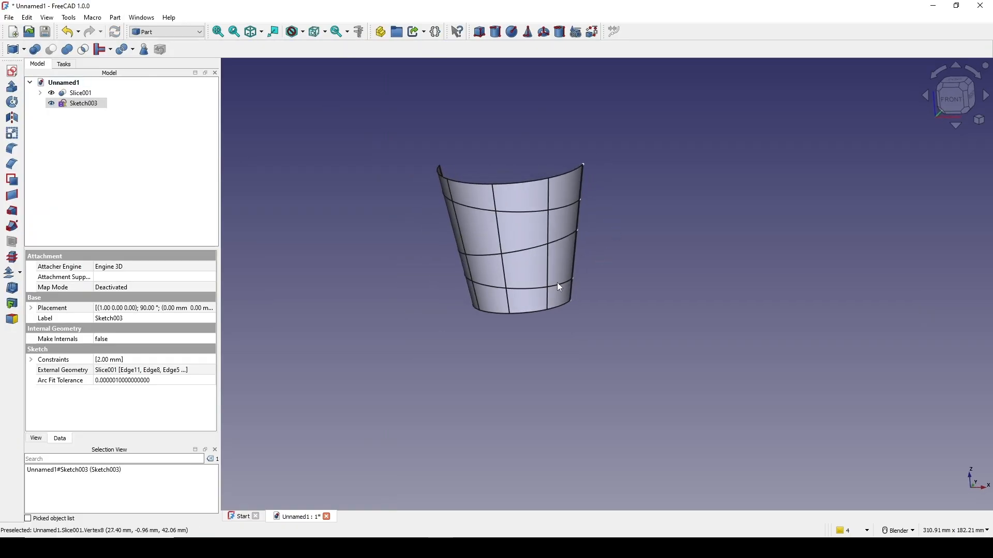
click(77, 93)
key(space)
mouse_move(499, 235)
middle_down()
mouse_move(667, 289)
mouse_move(543, 259)
mouse_move(586, 260)
middle_up()
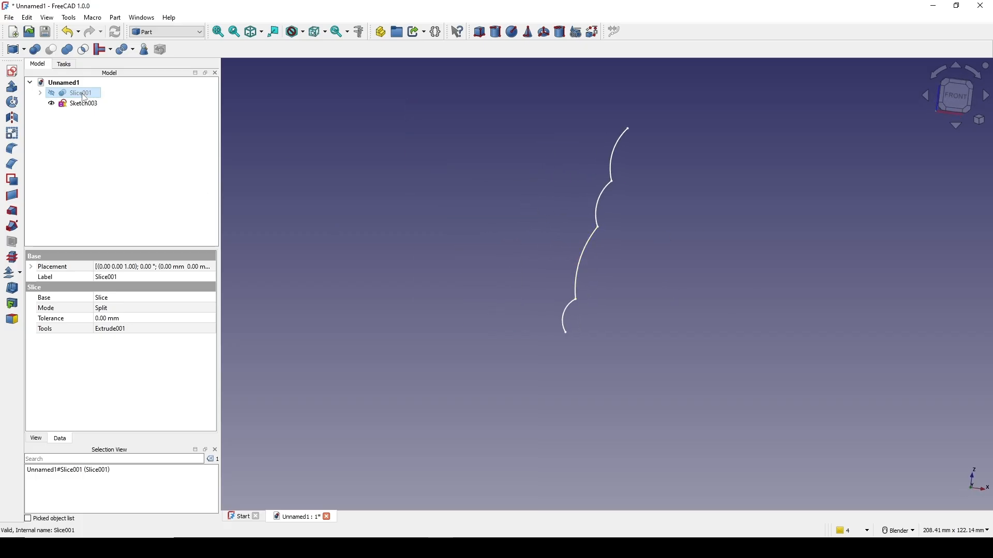
key(space)
click(620, 193)
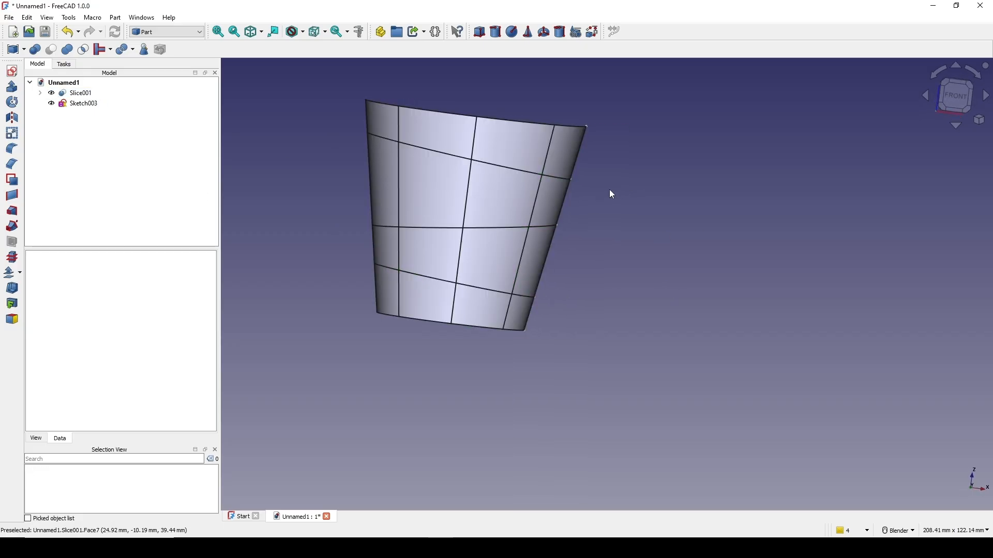
- Rename Sketch003 as 1
click(82, 103)
right_click(83, 104)
click(189, 443)
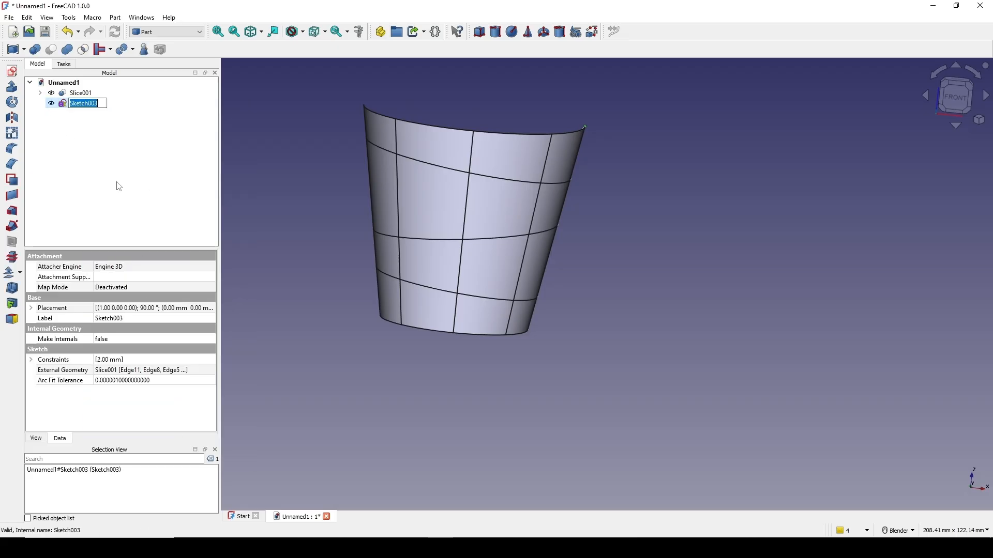
click(264, 175)
- Show the slanted cutting surfaces of Extrude001 and hide them again
middle_drag(476, 237, 398, 235)
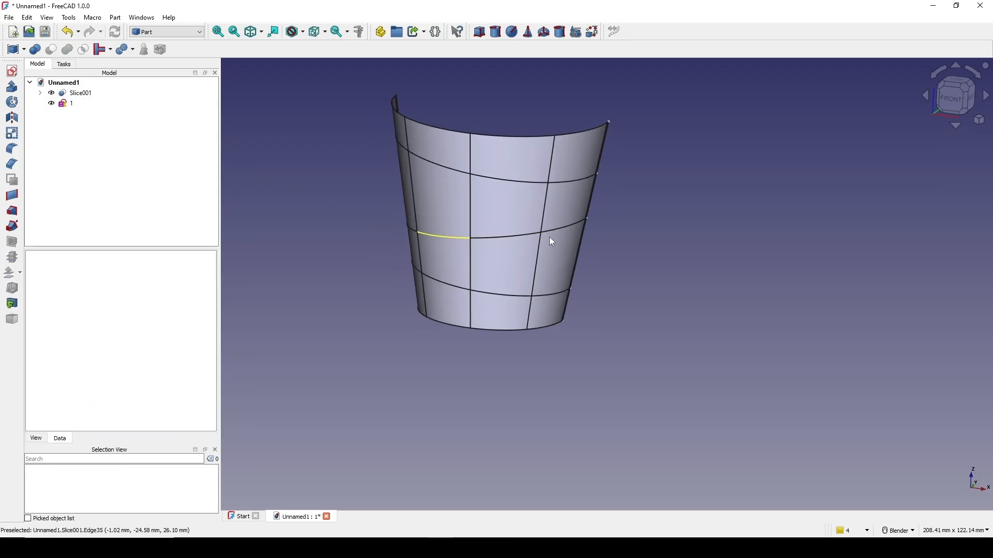
mouse_move(686, 196)
shift+middle_down()
mouse_move(677, 215)
mouse_move(620, 242)
mouse_move(510, 224)
shift+middle_up()
scroll(615, 239, up, 2)
scroll(614, 237, down, 3)
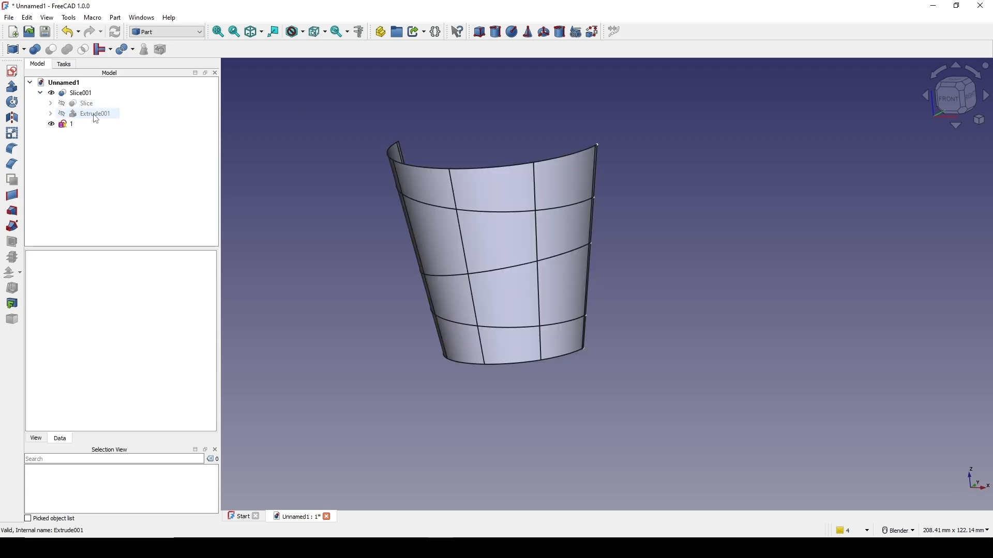
click(95, 114)
key(space)
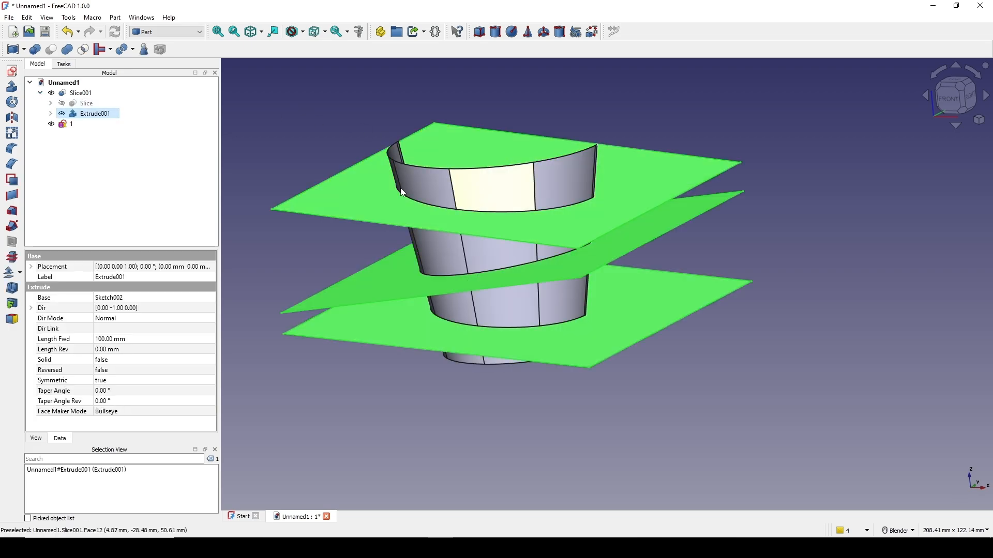
key(space)
- Show the vertical cutting planes of Extrude, nested under Slice inside Slice001
click(50, 104)
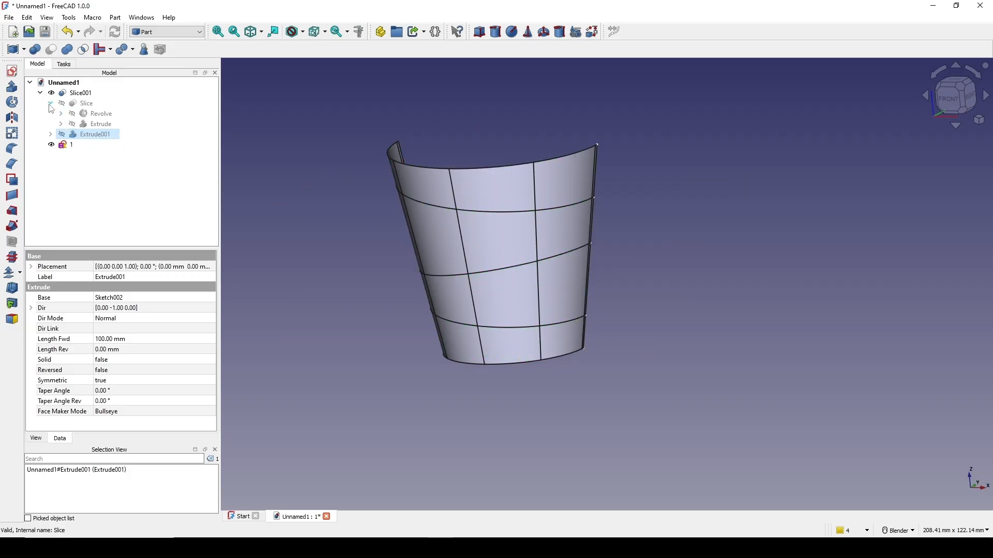
click(100, 124)
key(space)
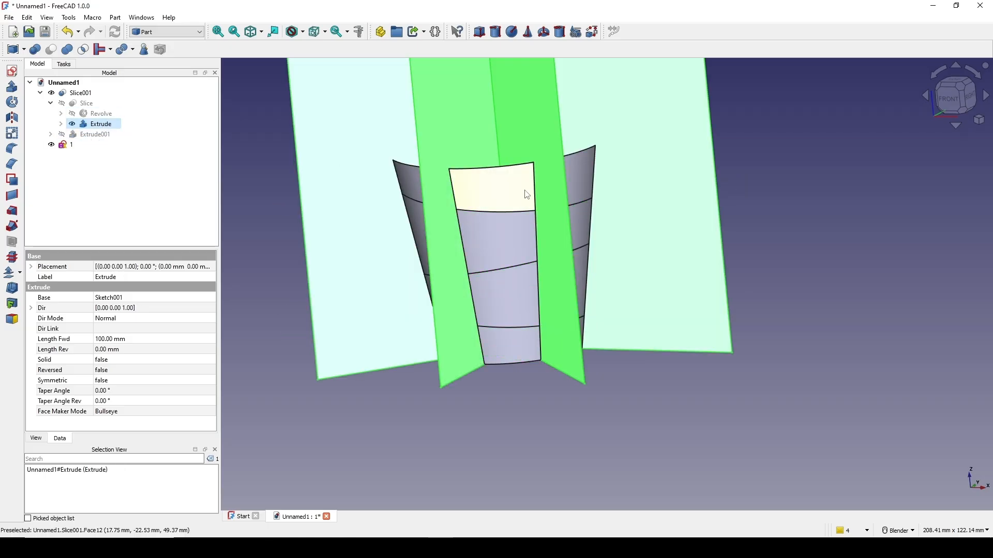
scroll(526, 194, down, 3)
shift+middle_drag(527, 195, 538, 261)
click(704, 217)
middle_drag(704, 218, 698, 257)
scroll(698, 257, up, 3)
- Create a new sketch on the vertical Extrude plane nearest the first arc profile, attached as Plane face
click(592, 210)
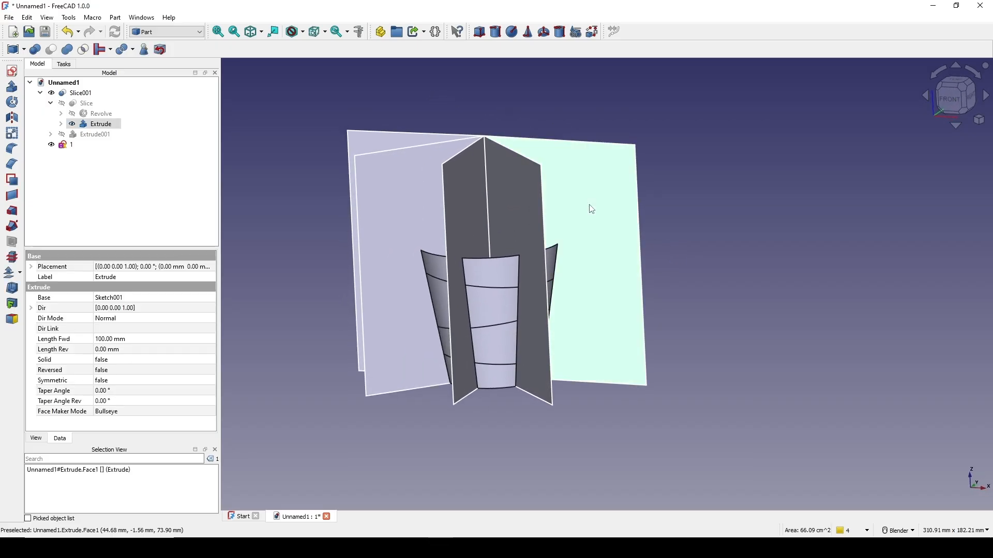
click(764, 197)
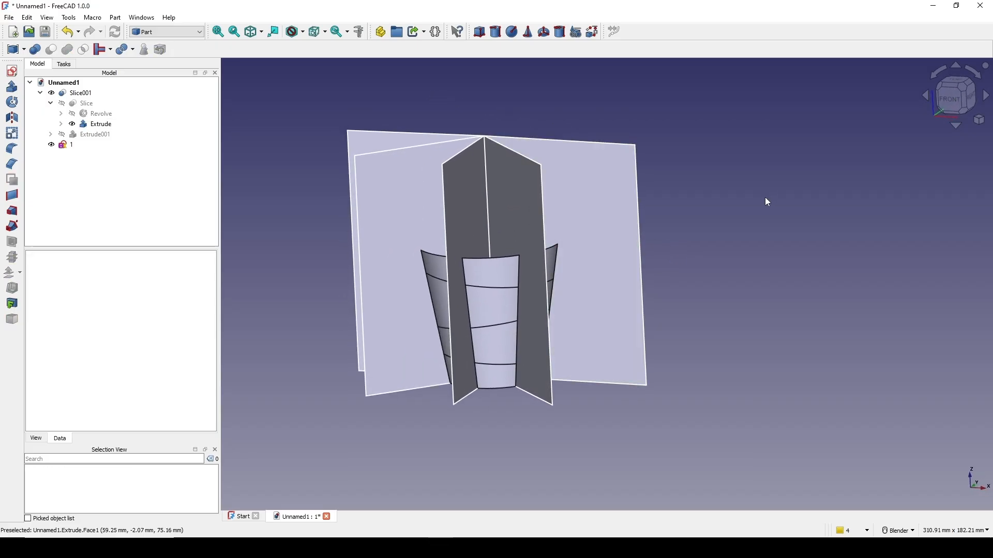
click(584, 207)
middle_drag(612, 232, 640, 229)
click(15, 73)
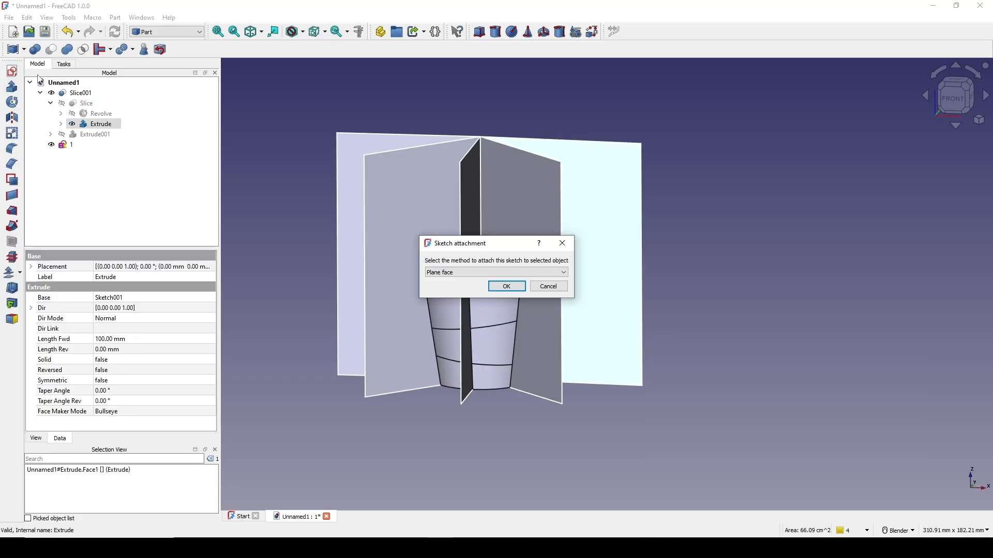
click(506, 286)
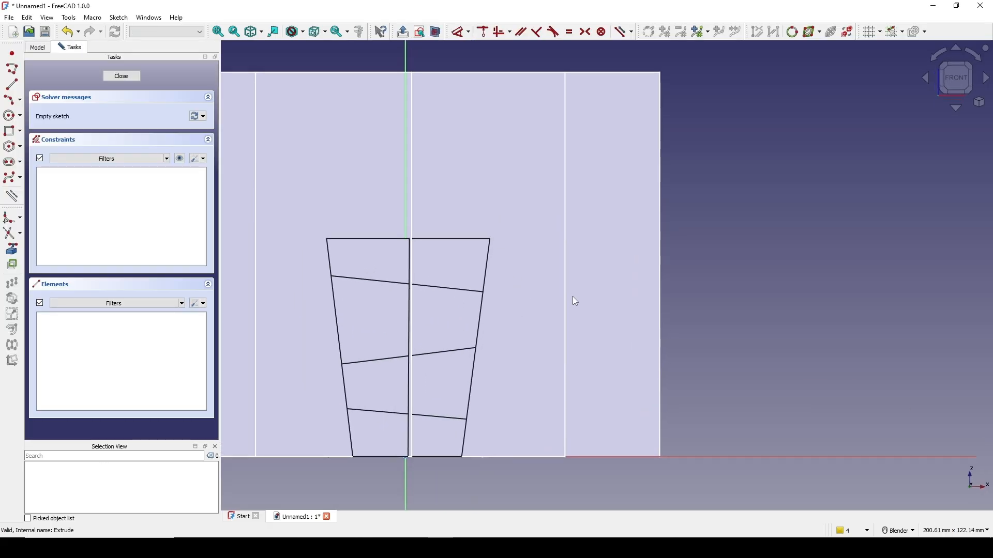
- Switch the new sketch to section view so geometry in front of its plane is cut away
shift+middle_drag(571, 179, 574, 188)
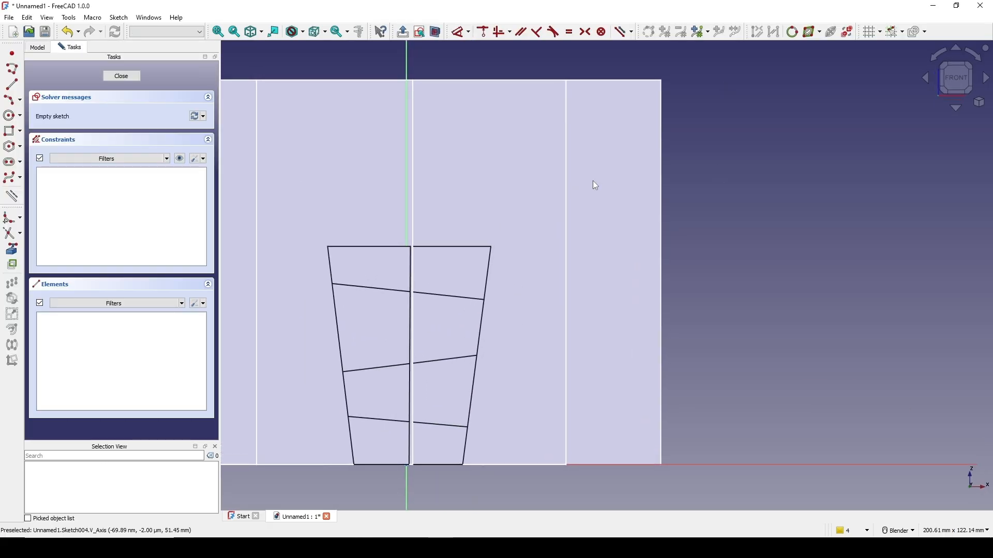
click(436, 32)
scroll(566, 304, up, 1)
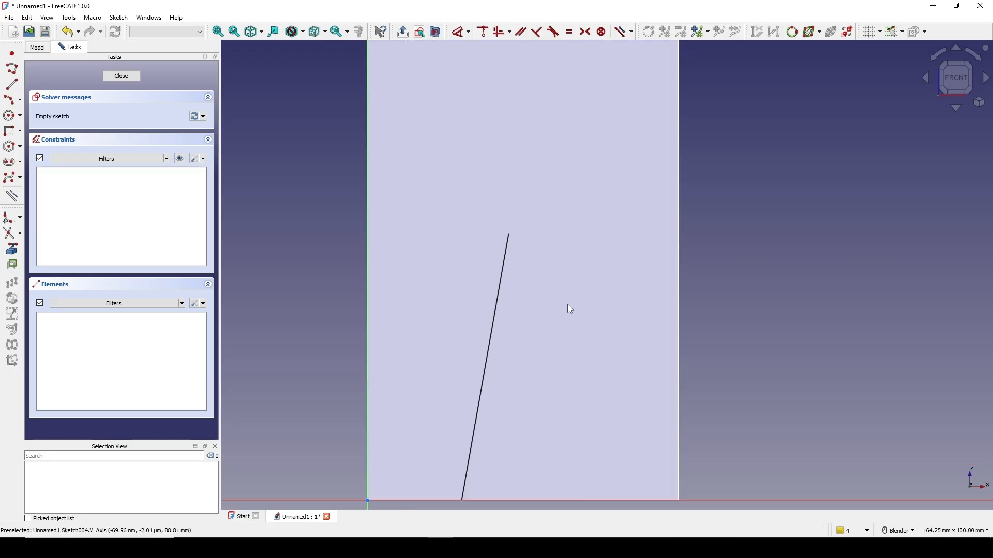
- Project the four segments of the cone's slanted edge into the sketch as external geometry
click(12, 250)
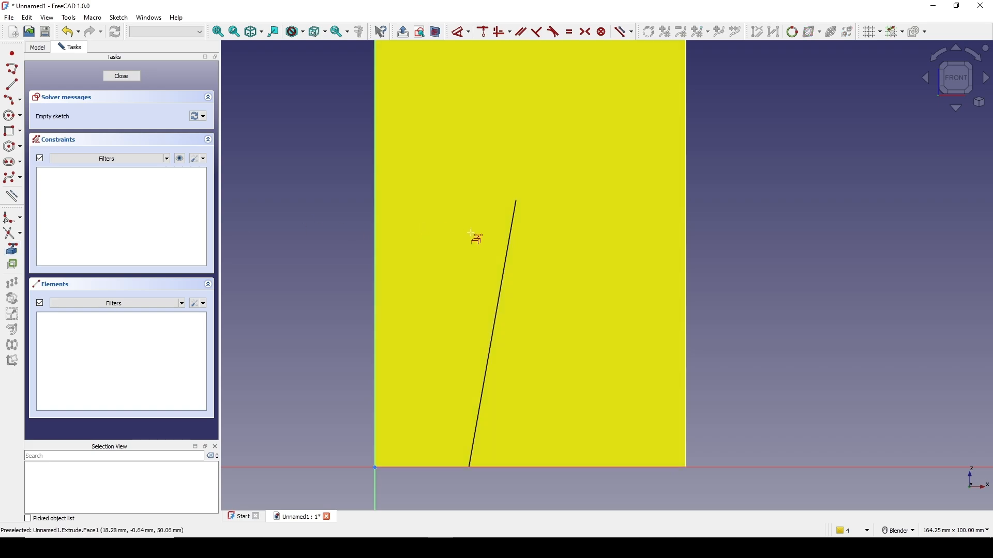
click(509, 242)
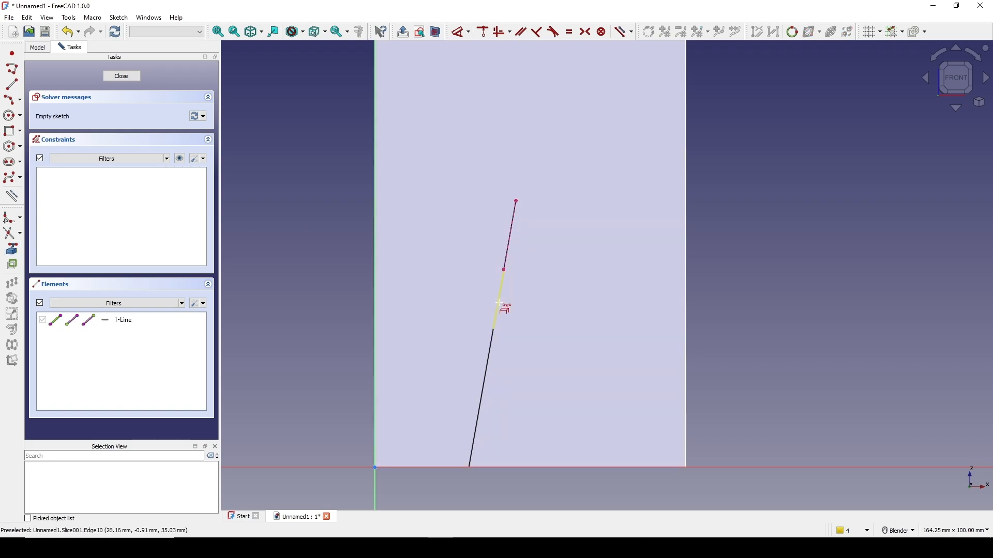
click(490, 356)
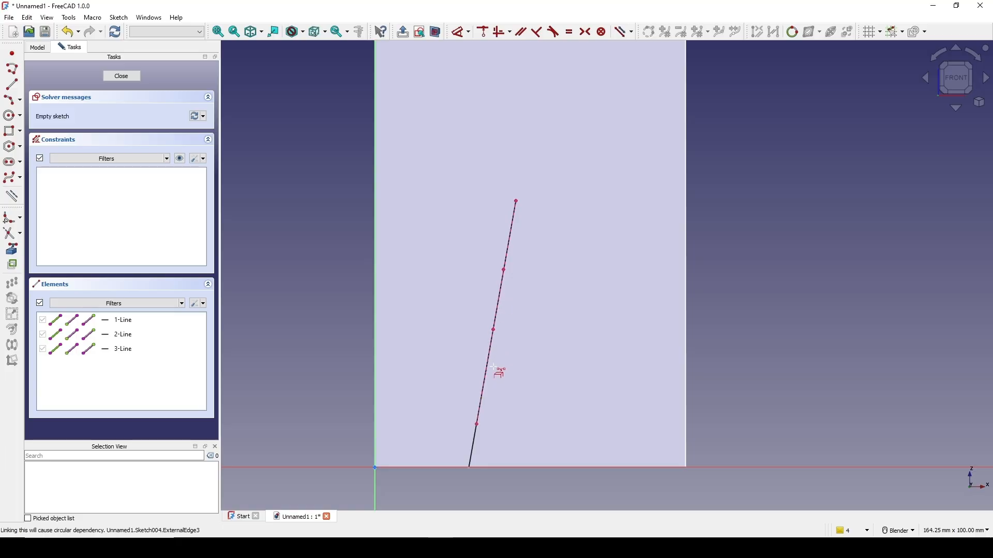
click(474, 442)
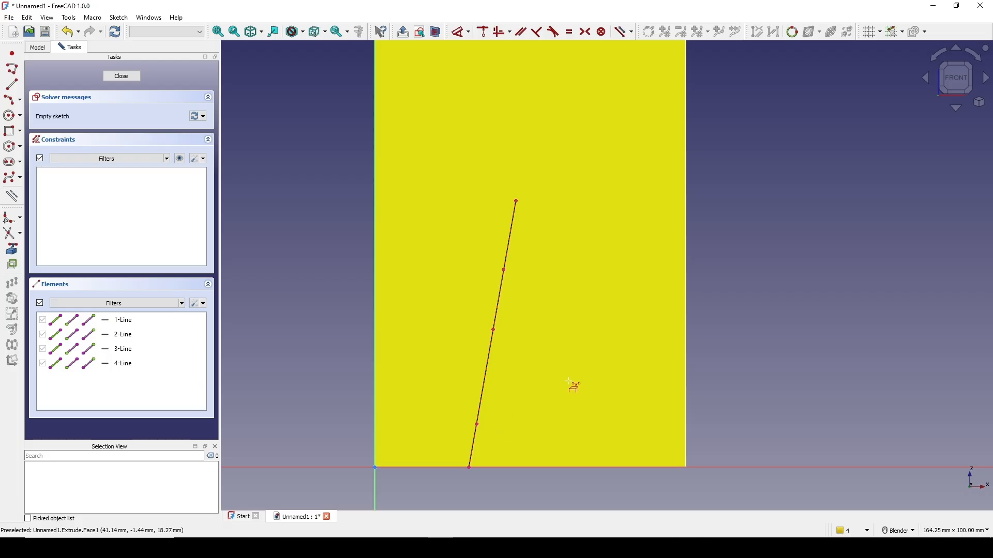
scroll(516, 310, up, 2)
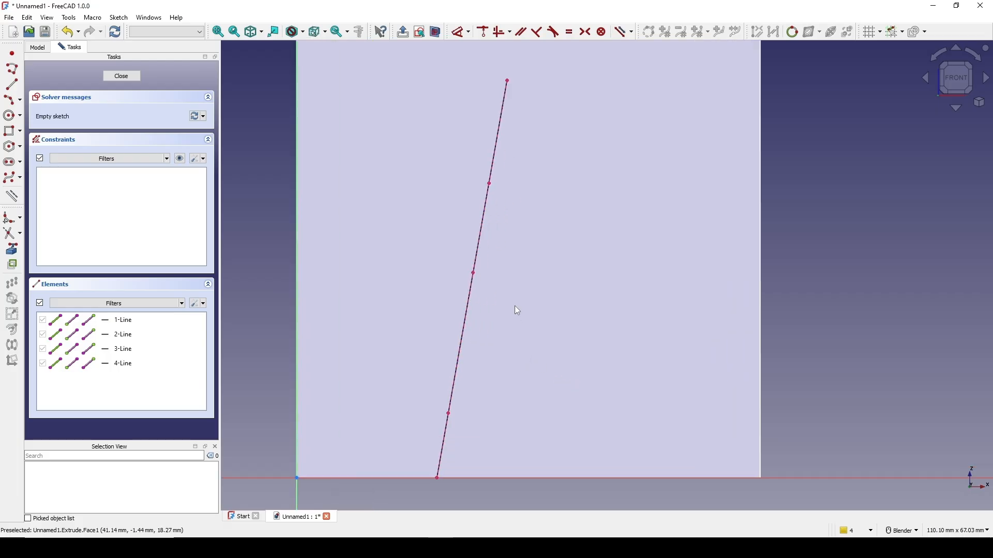
scroll(506, 311, down, 1)
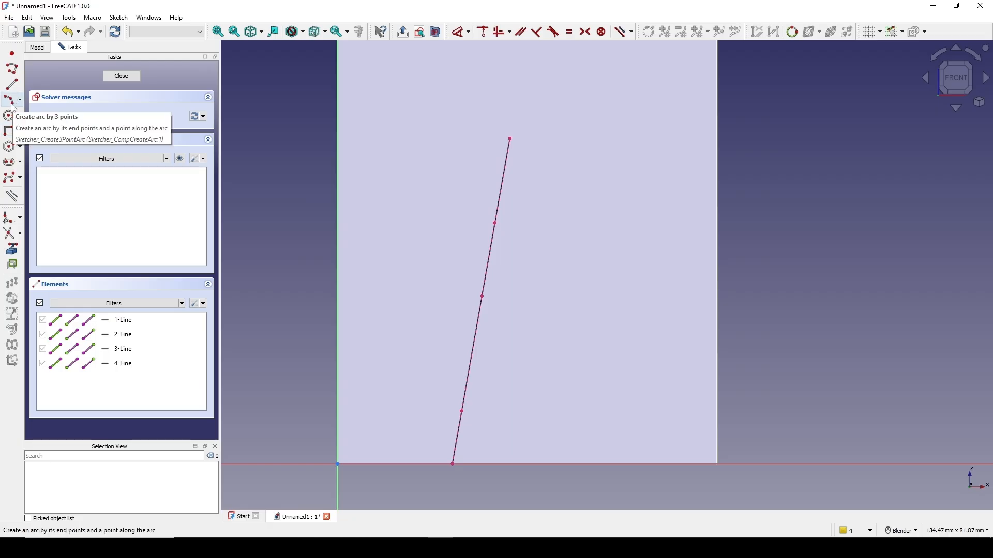
- Sketch a slanted line about 59.4 mm long at about 79.6° from the horizontal axis, on the inner side of the projected edges
click(12, 85)
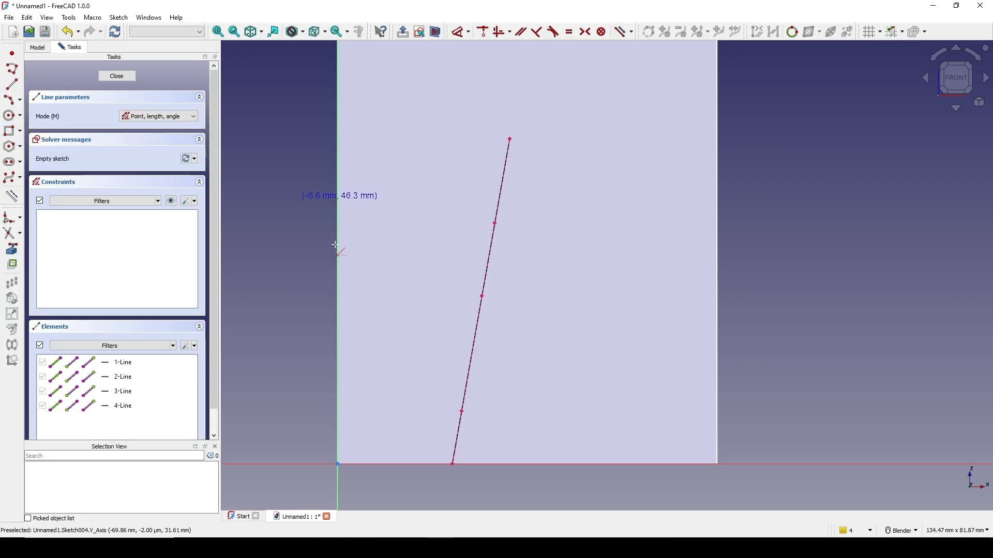
click(429, 464)
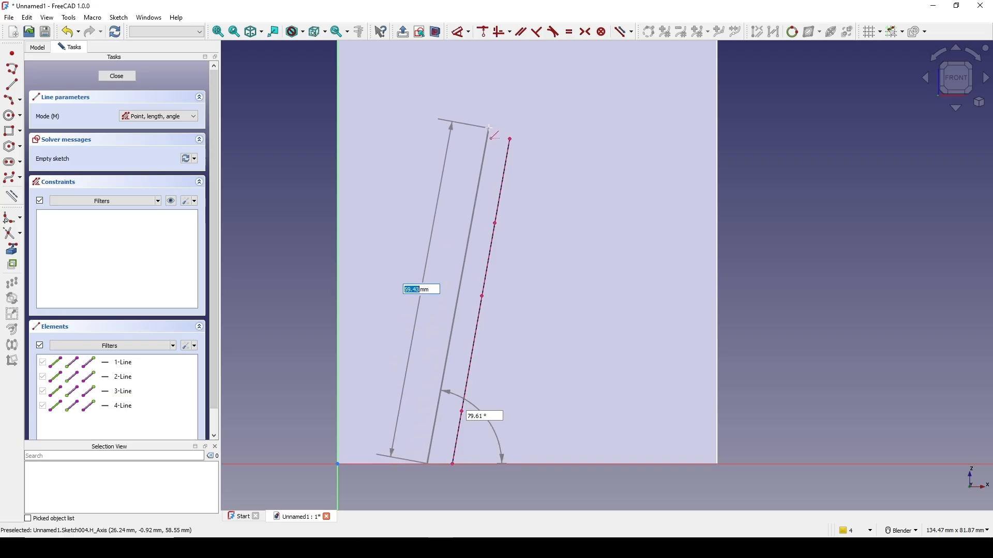
click(489, 127)
right_click(557, 131)
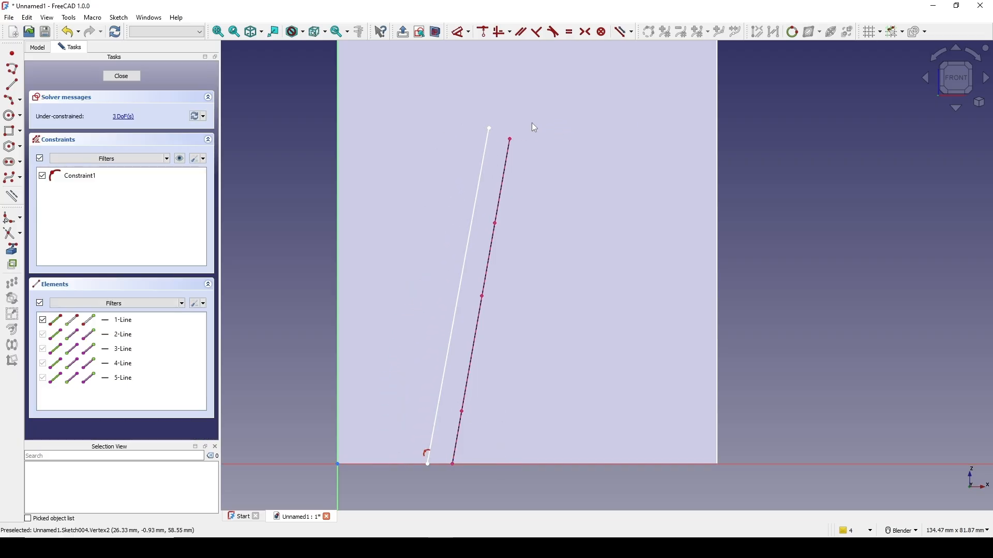
- Set the distance from the slanted line's upper endpoint to the topmost projected edge to 2 mm
key(d)
click(492, 128)
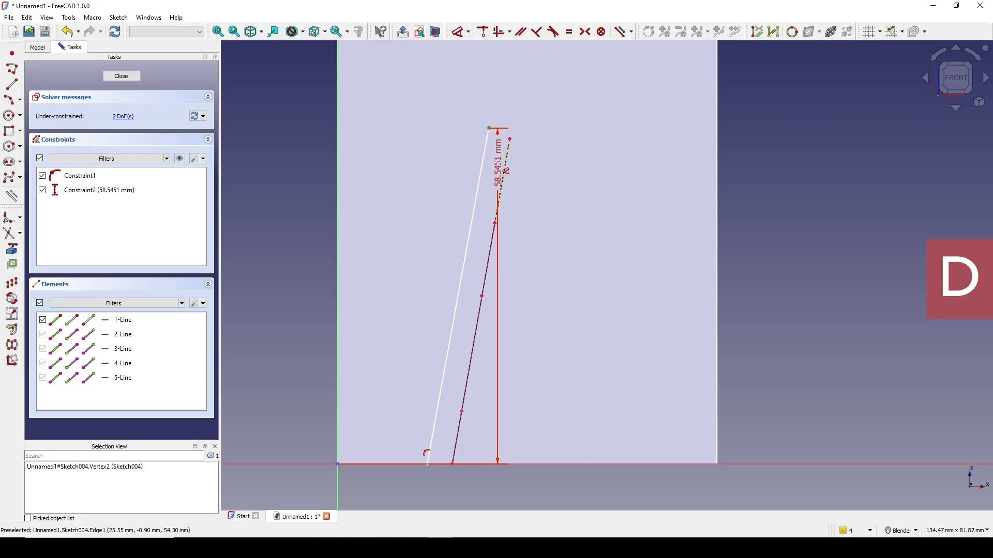
click(507, 161)
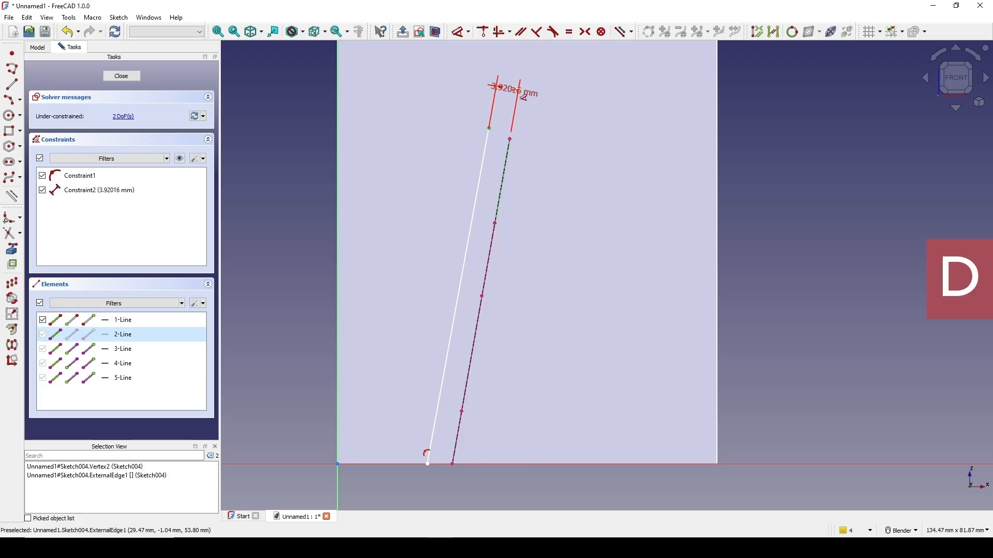
click(521, 88)
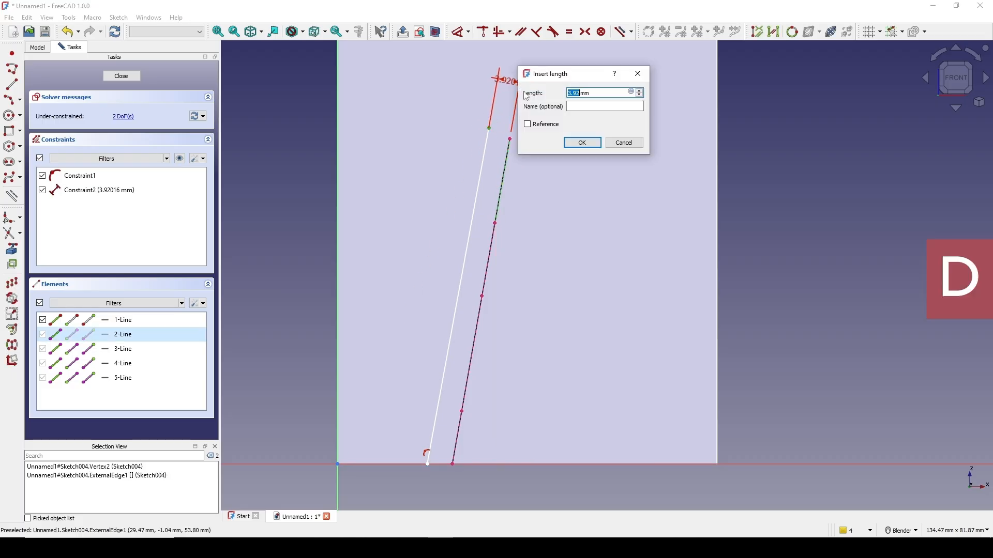
click(583, 143)
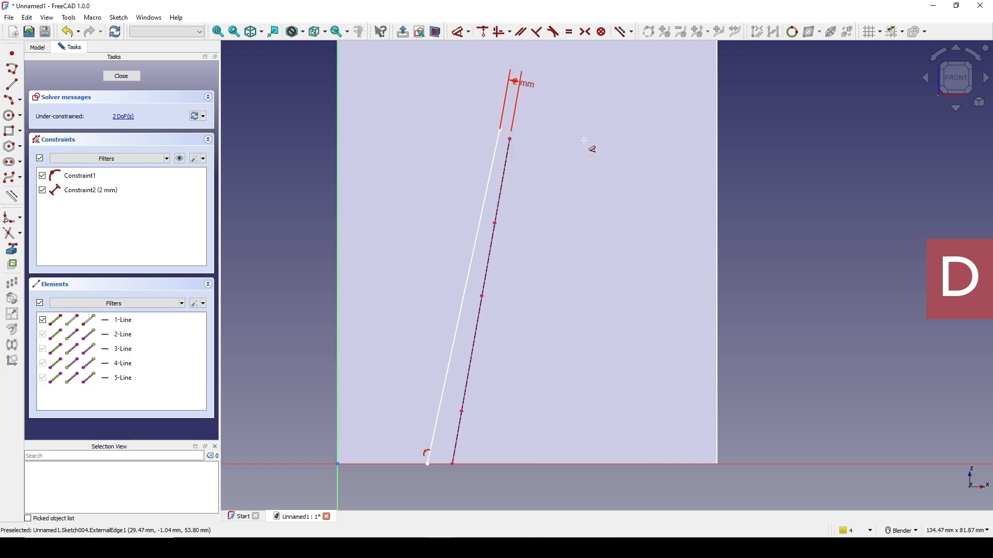
- Constrain the slanted line parallel to the projected edge and convert it to construction geometry
click(488, 196)
click(500, 197)
key(p)
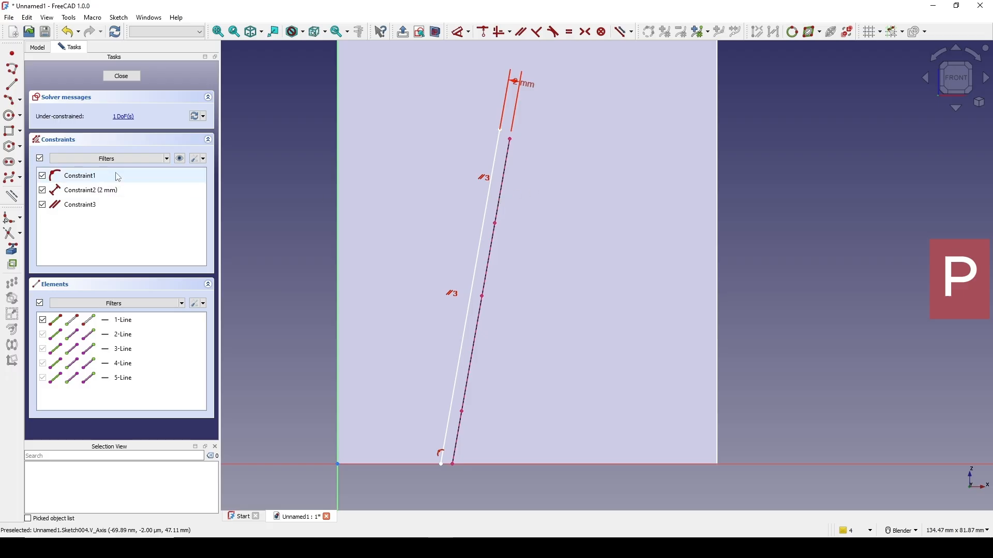
click(484, 224)
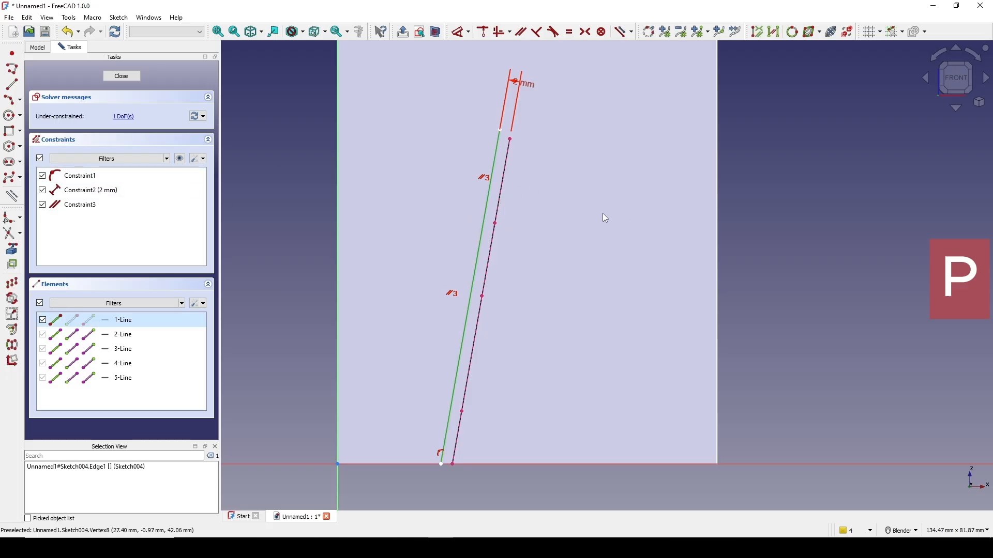
key(g)
key(n)
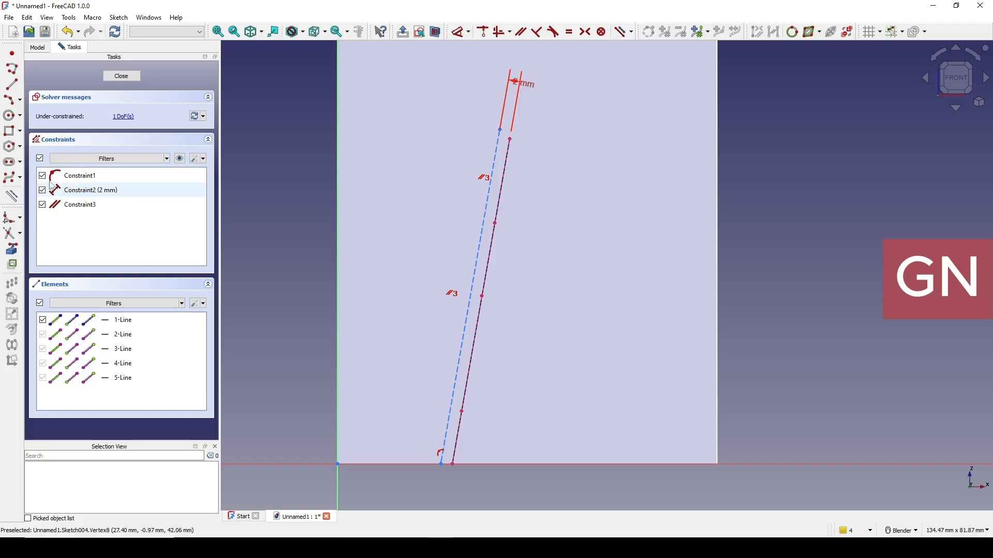
- Draw three-point arcs across the upper two projected edge segments, joining their endpoints and bulging toward the construction line
click(12, 100)
scroll(509, 131, up, 3)
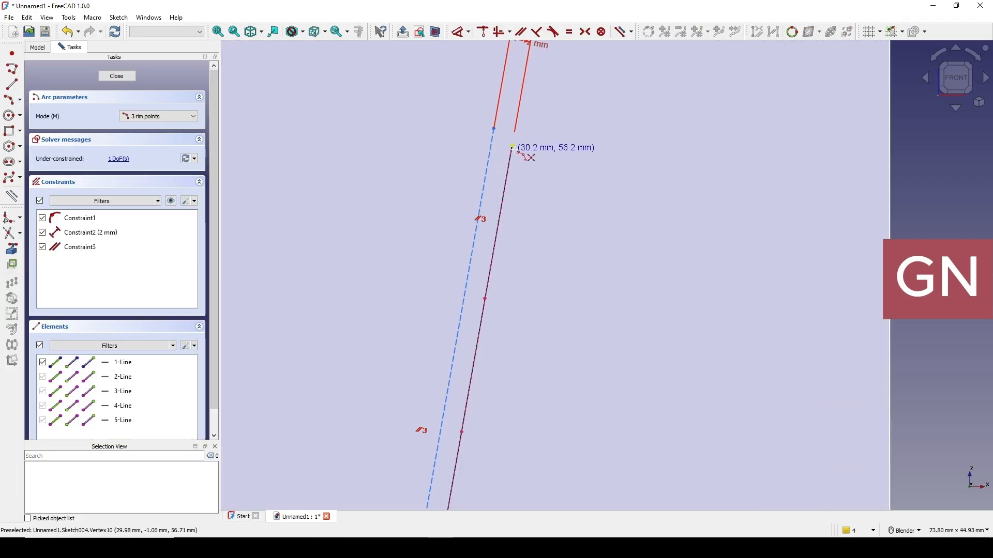
click(511, 146)
click(485, 299)
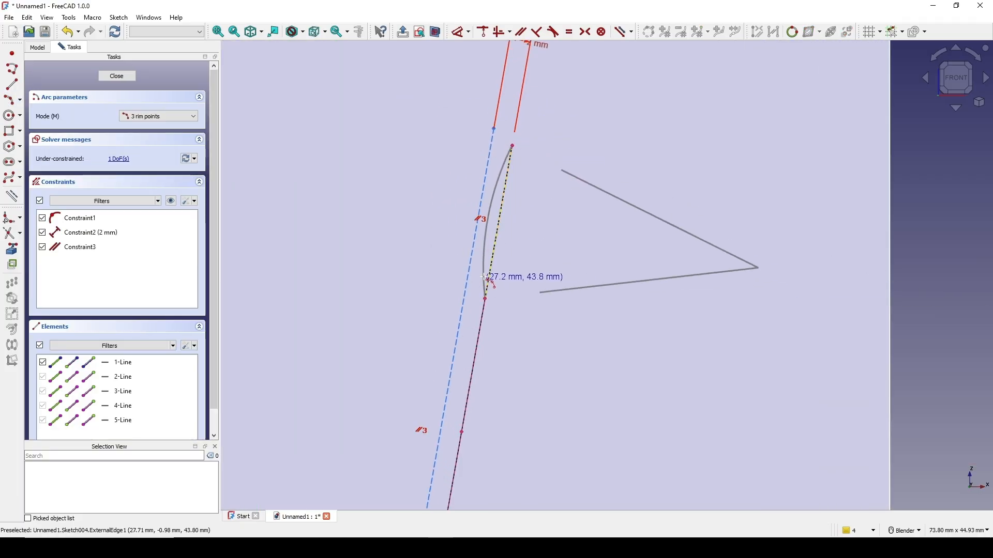
click(486, 270)
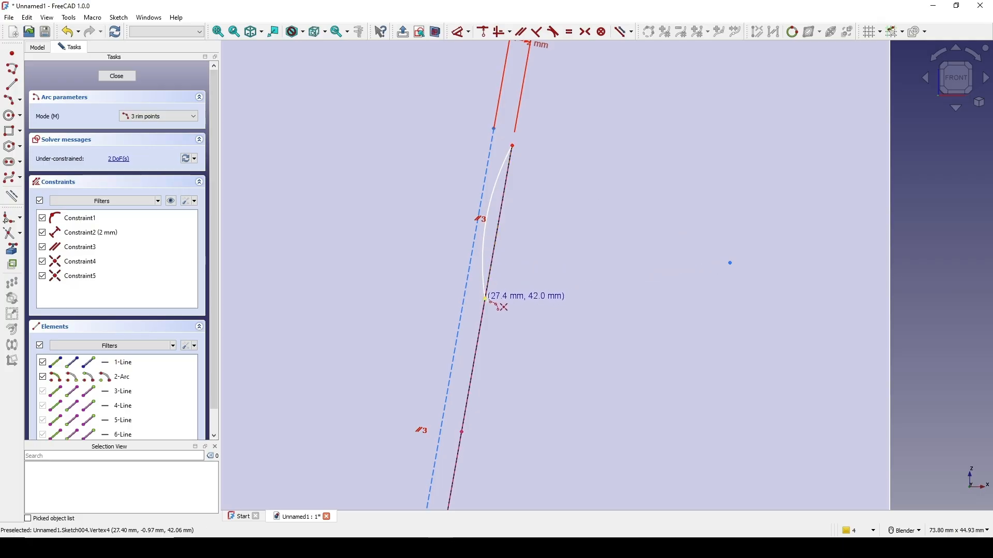
click(485, 299)
scroll(489, 302, down, 3)
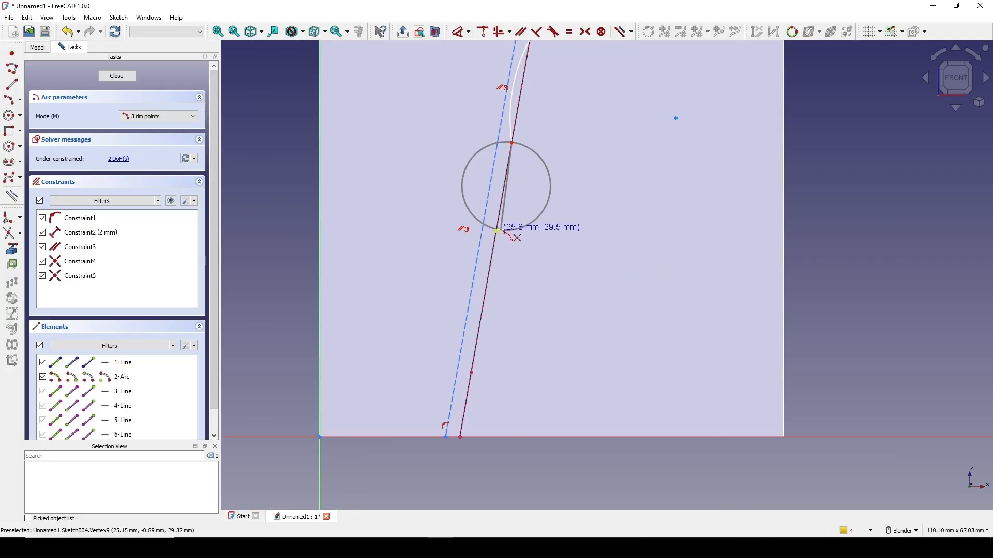
click(497, 231)
click(495, 220)
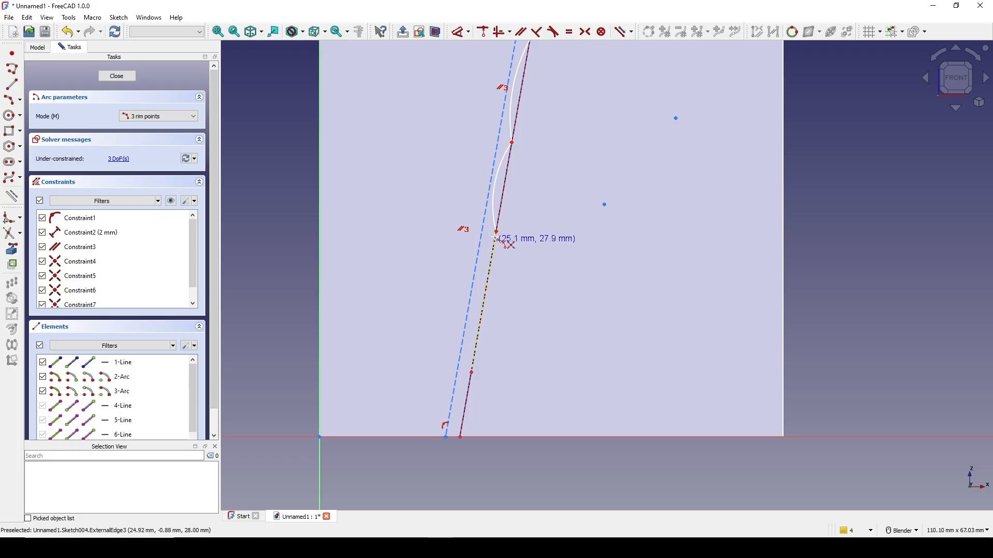
- Draw three-point arcs across the lower two projected edge segments, joining their endpoints and bulging toward the construction line
click(497, 232)
click(471, 371)
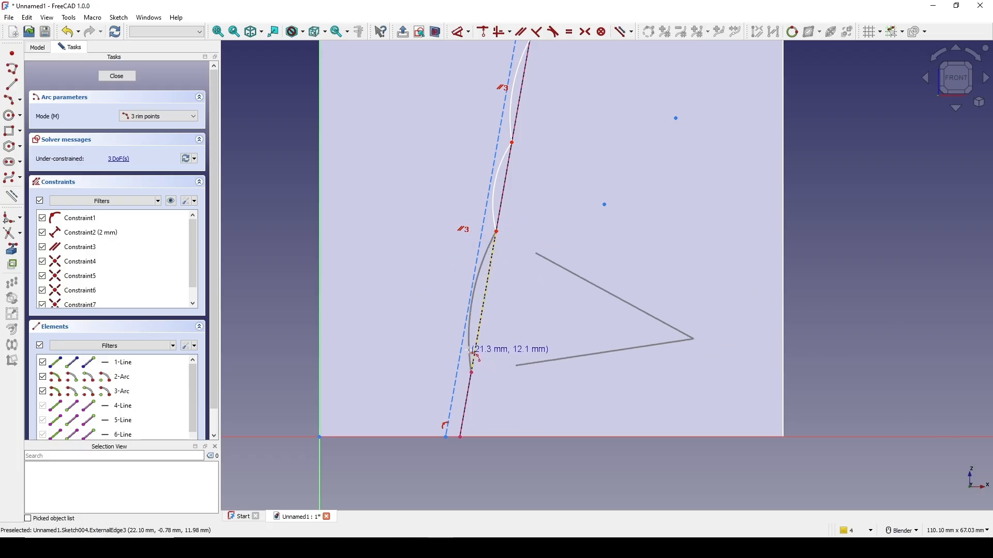
click(474, 334)
scroll(478, 290, up, 3)
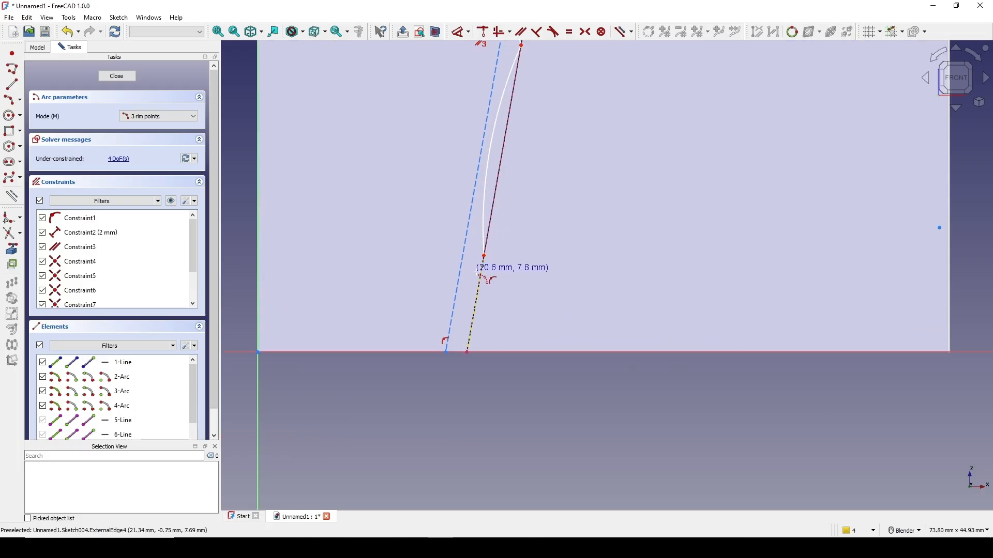
scroll(480, 276, up, 2)
click(488, 248)
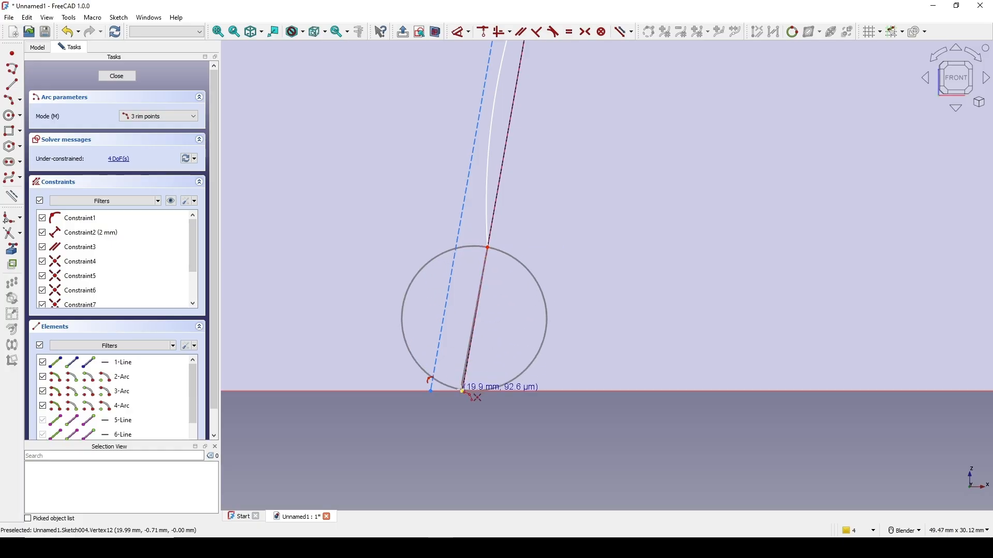
click(462, 391)
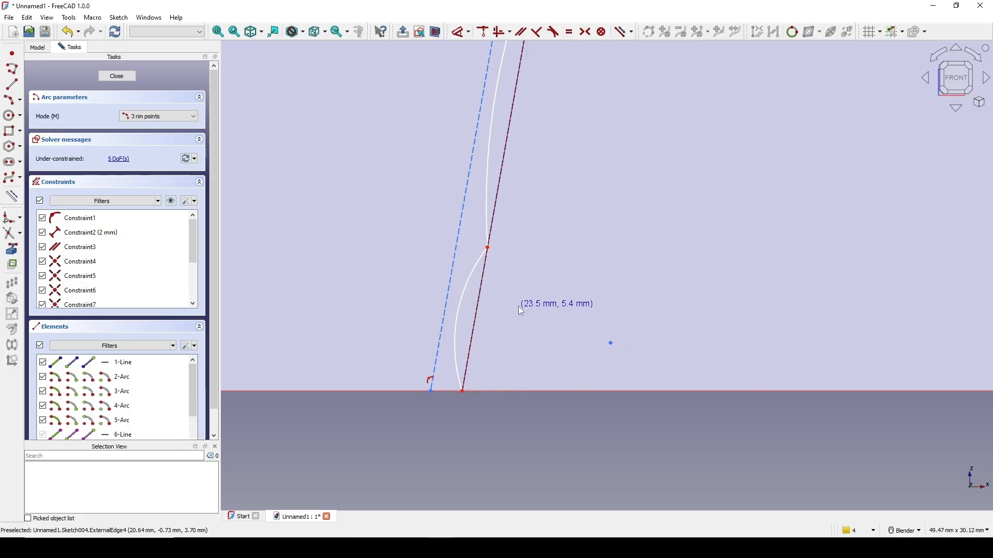
click(457, 317)
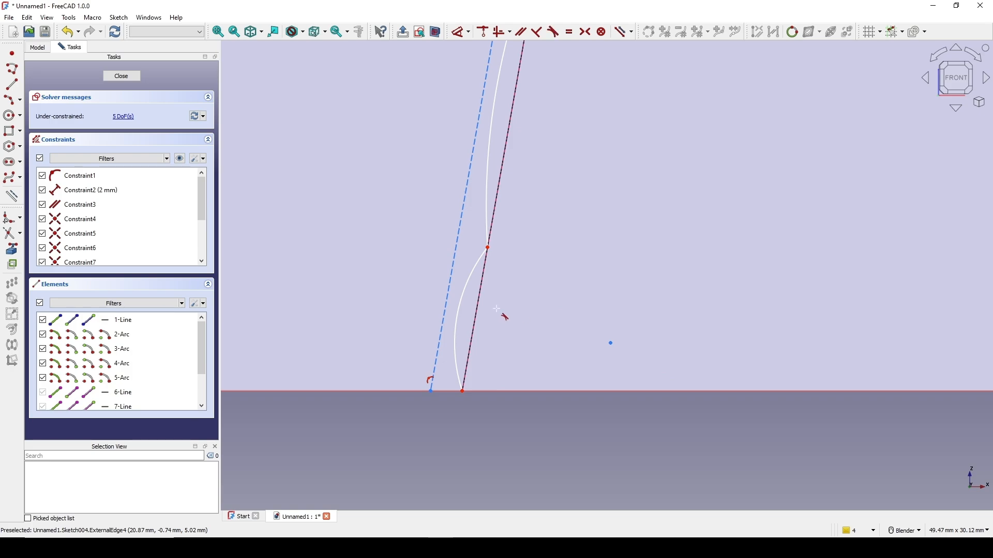
- Constrain the lower two arcs tangent to the construction line
key(g)
key(t)
click(459, 309)
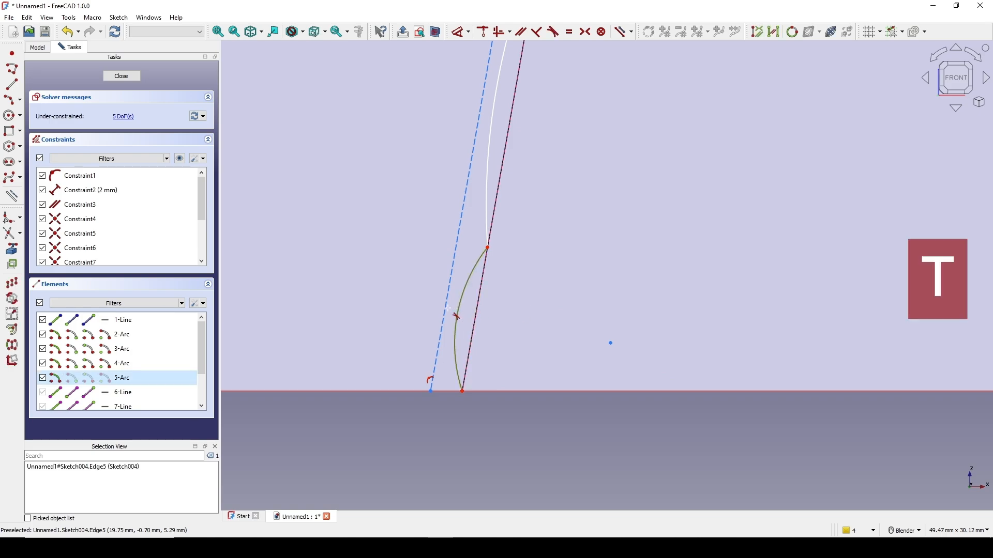
click(445, 307)
click(482, 188)
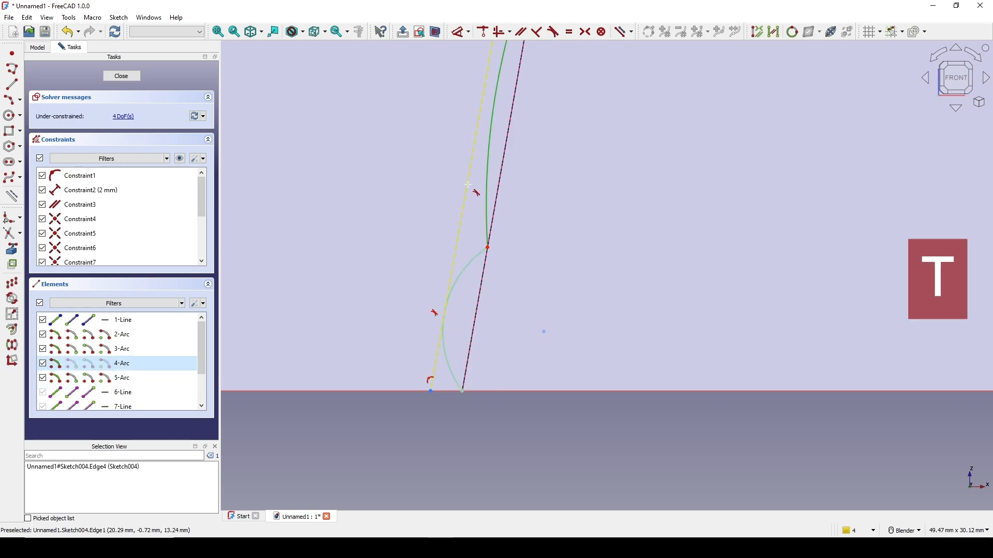
click(467, 186)
- Constrain the upper two arcs tangent to the construction line
scroll(479, 185, down, 4)
shift+middle_drag(519, 43, 447, 240)
scroll(448, 241, up, 2)
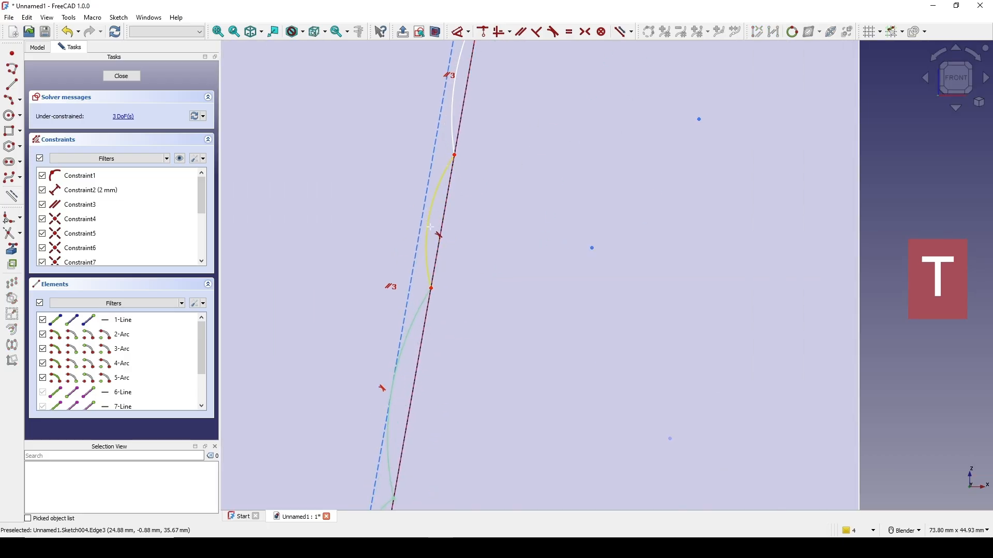
click(425, 225)
click(418, 223)
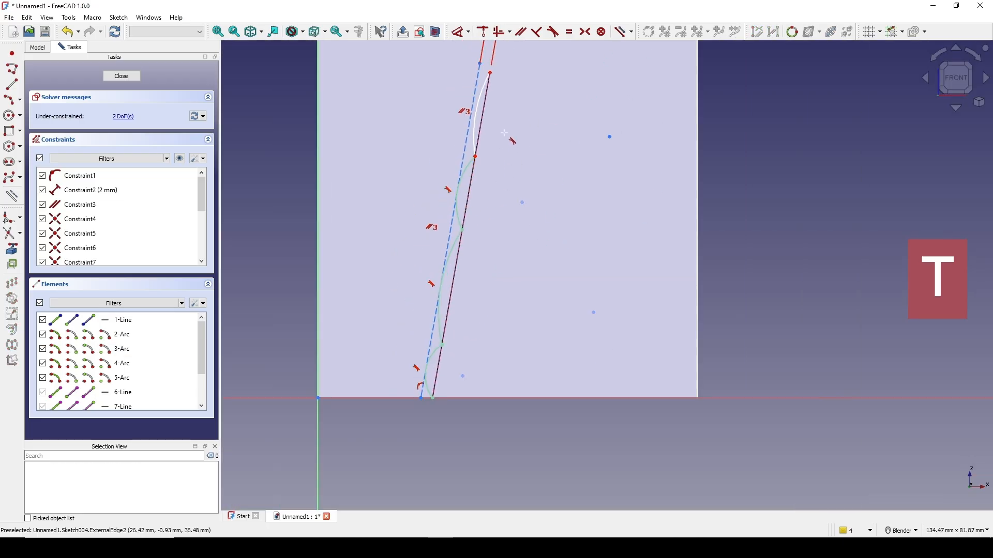
click(422, 228)
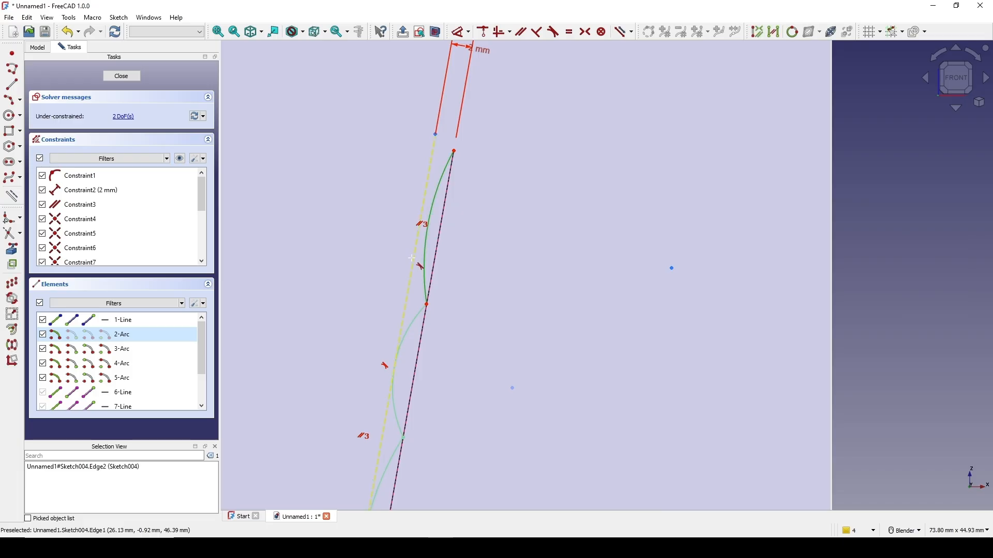
click(433, 265)
- Close the finished arc profile sketch and rename it as 2
scroll(525, 194, down, 4)
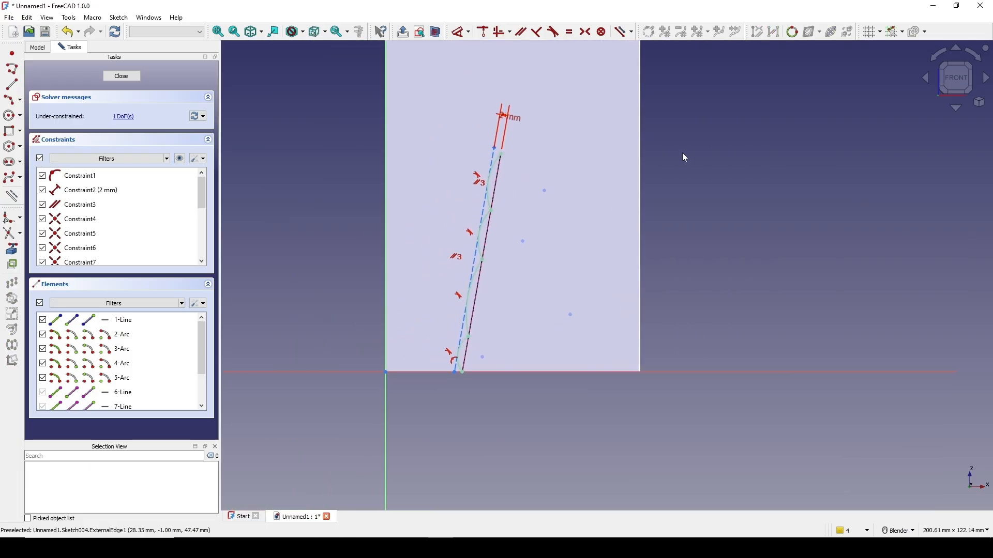
click(126, 82)
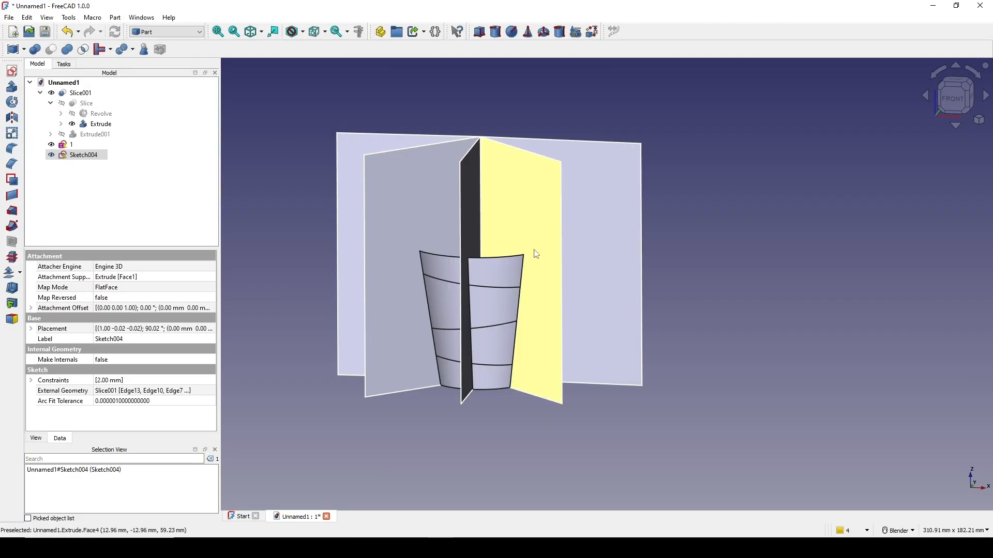
right_click(93, 160)
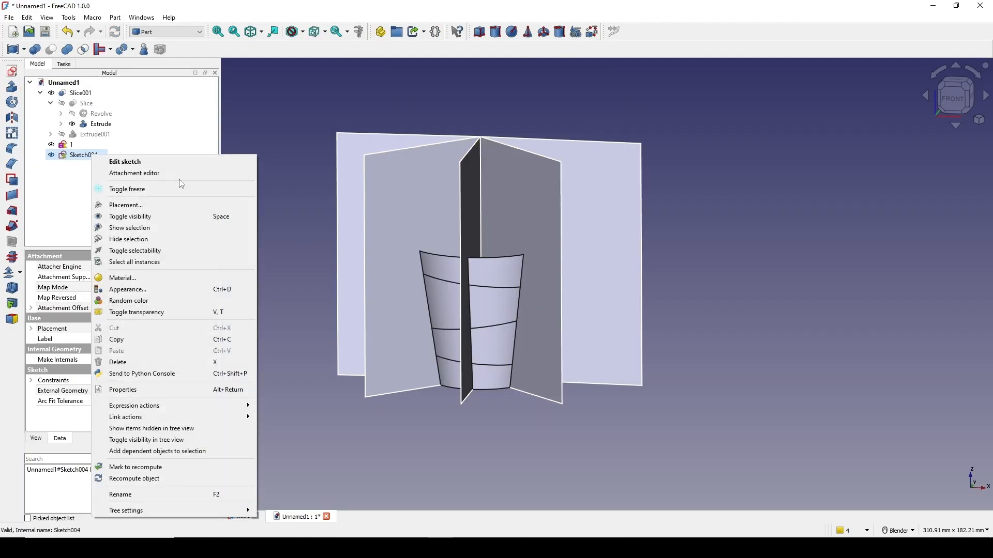
click(147, 492)
text(2)
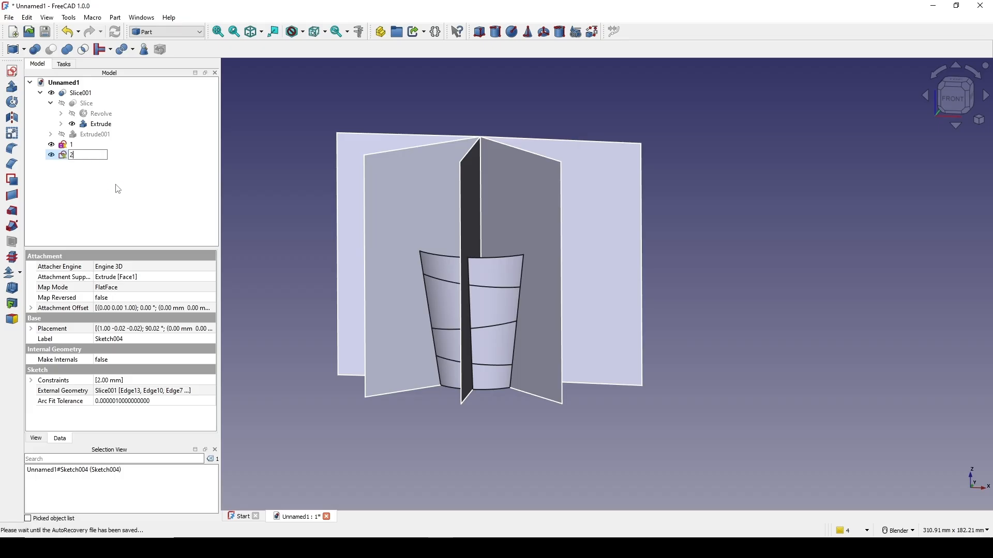
- Hide the vertical planes and the sliced cup surface to inspect the two arc profiles on their own
click(120, 192)
mouse_move(649, 189)
middle_down()
mouse_move(629, 255)
mouse_move(526, 288)
mouse_move(598, 228)
mouse_move(584, 215)
middle_up()
click(584, 214)
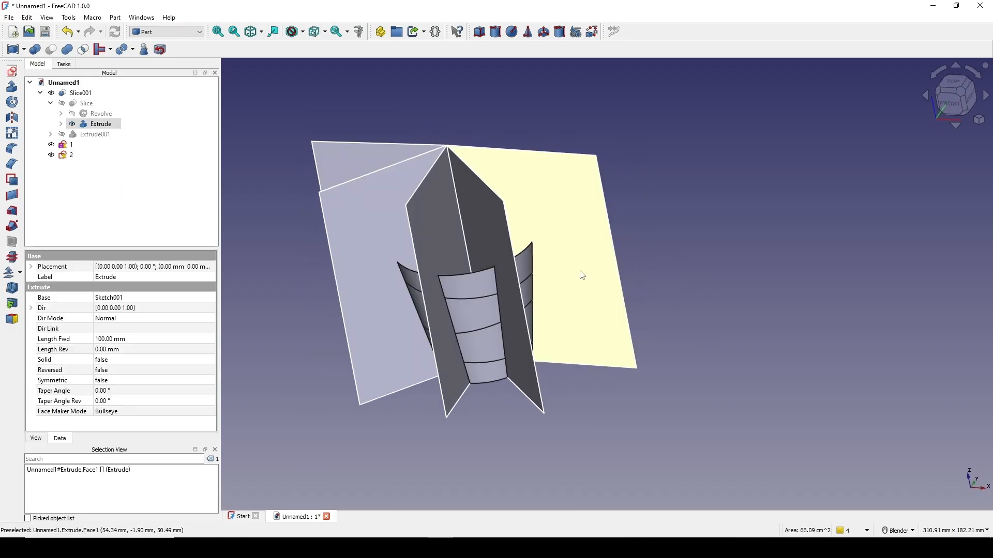
key(space)
middle_drag(534, 248, 489, 231)
scroll(535, 265, up, 2)
mouse_move(535, 265)
middle_down()
mouse_move(528, 304)
mouse_move(515, 310)
mouse_move(537, 302)
mouse_move(430, 317)
middle_up()
click(475, 302)
key(space)
scroll(539, 303, up, 3)
scroll(552, 312, up, 3)
mouse_move(551, 311)
middle_down()
mouse_move(470, 309)
mouse_move(625, 290)
middle_up()
scroll(535, 271, down, 8)
scroll(625, 294, up, 2)
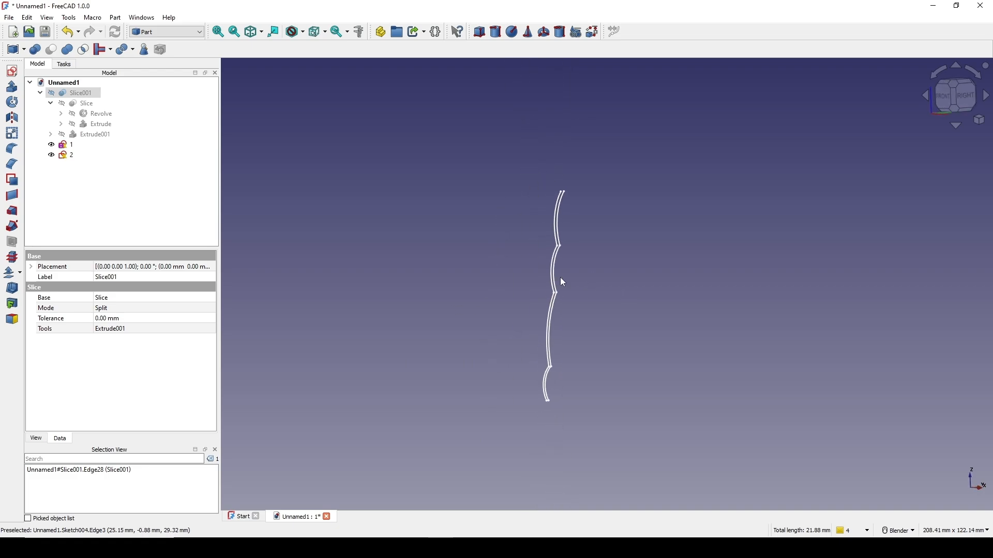
- Show the extruded vertical planes and the sliced cup surface again
click(92, 134)
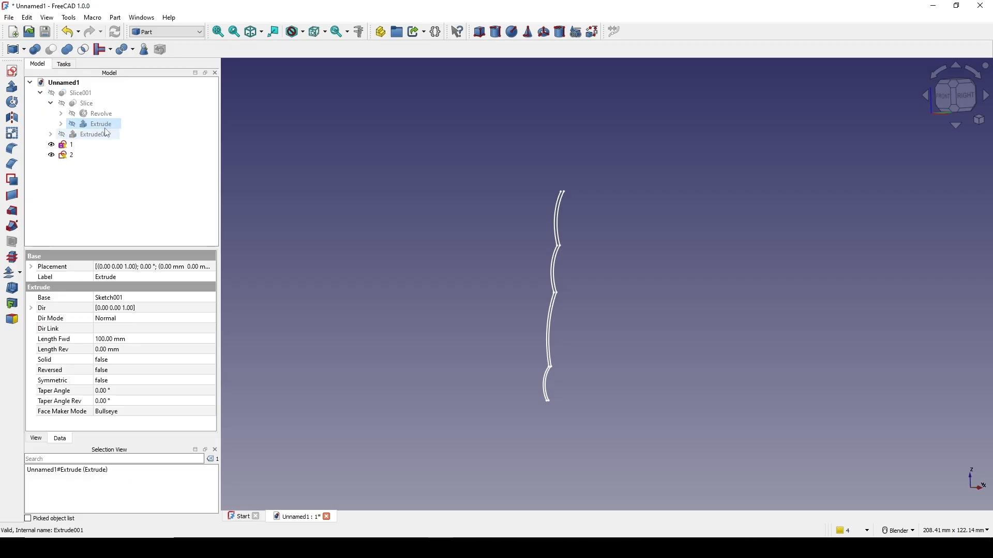
key(space)
scroll(487, 204, down, 3)
shift+middle_drag(487, 203, 486, 242)
click(616, 216)
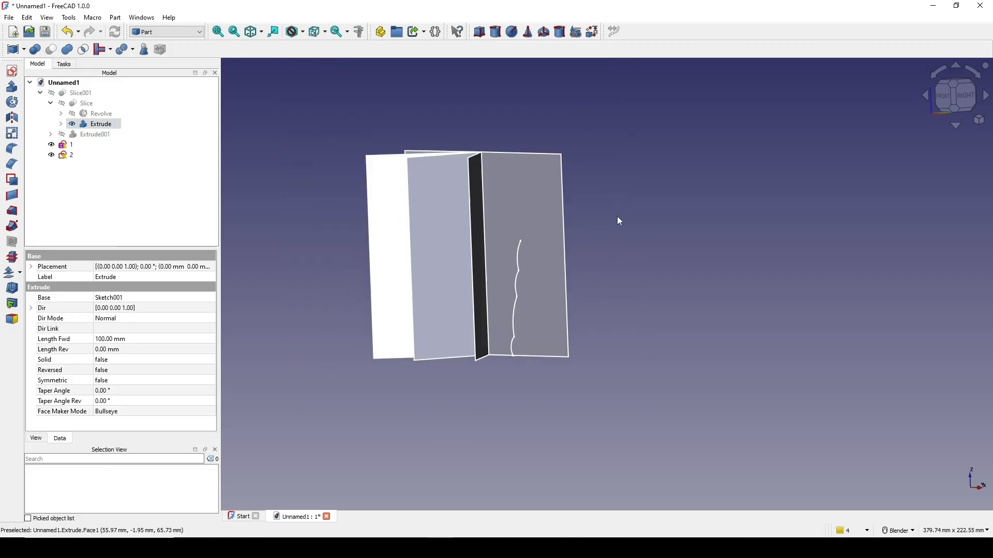
mouse_move(616, 218)
middle_down()
mouse_move(567, 286)
mouse_move(588, 261)
middle_up()
click(72, 94)
key(space)
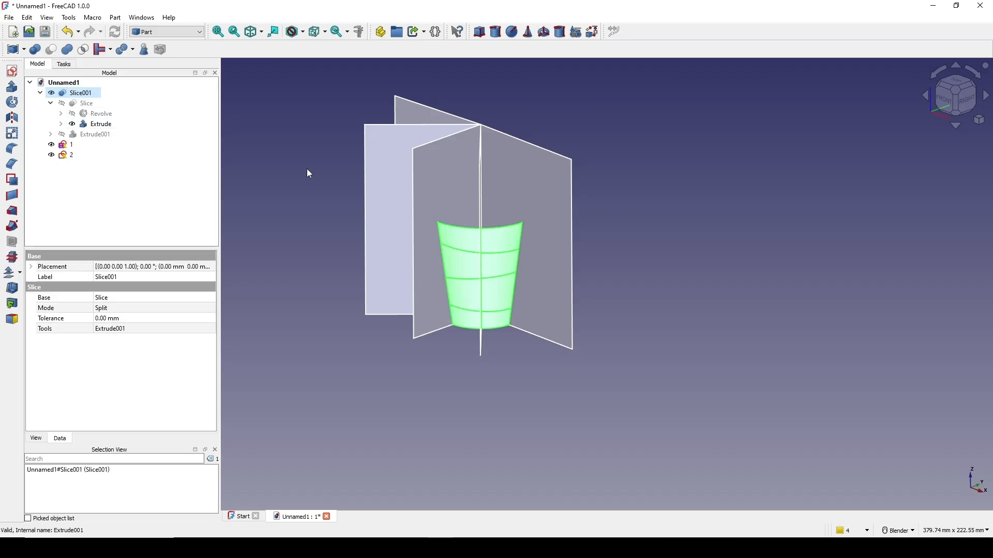
- Start a sketch on the next vertical cutting plane, using the Plane face attachment method
middle_drag(308, 170, 635, 215)
click(636, 214)
middle_drag(549, 215, 397, 250)
click(507, 187)
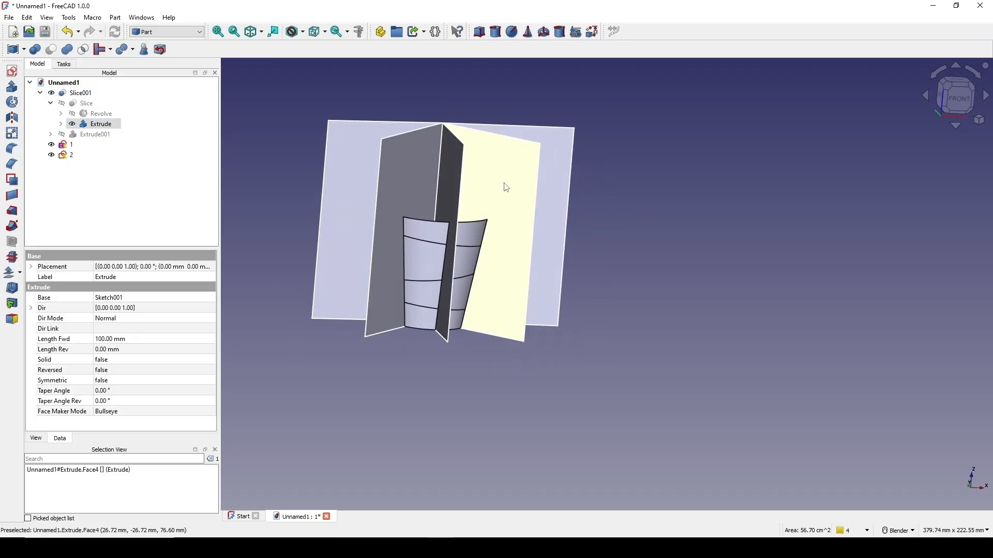
click(18, 77)
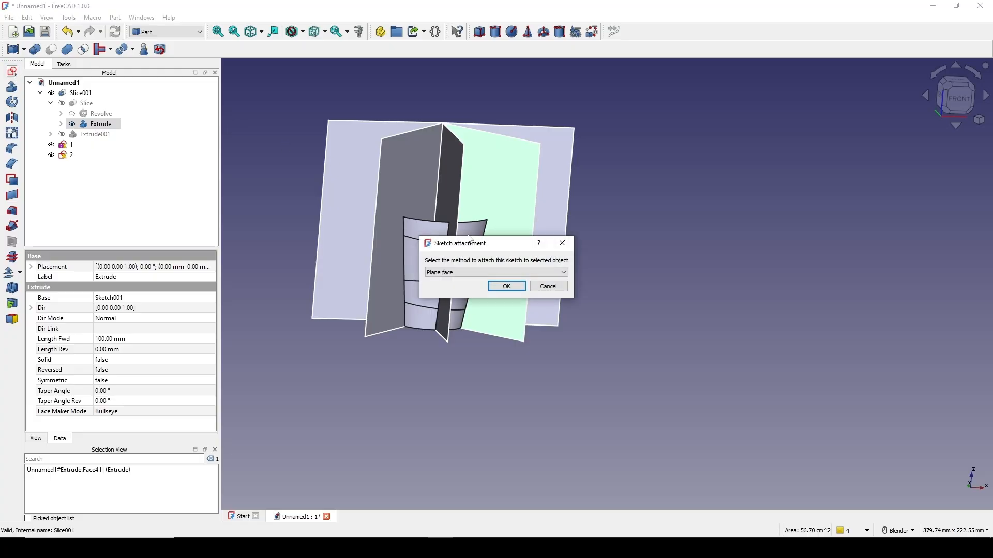
click(507, 287)
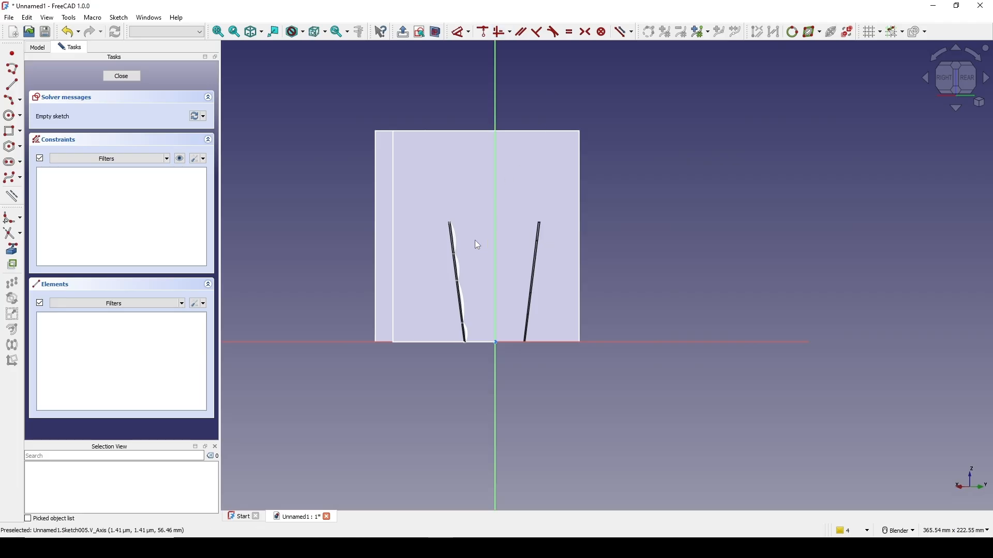
- Section the view at the sketch plane and project the four segments of the cup's slanted edge as external geometry
scroll(475, 240, up, 3)
scroll(481, 181, up, 2)
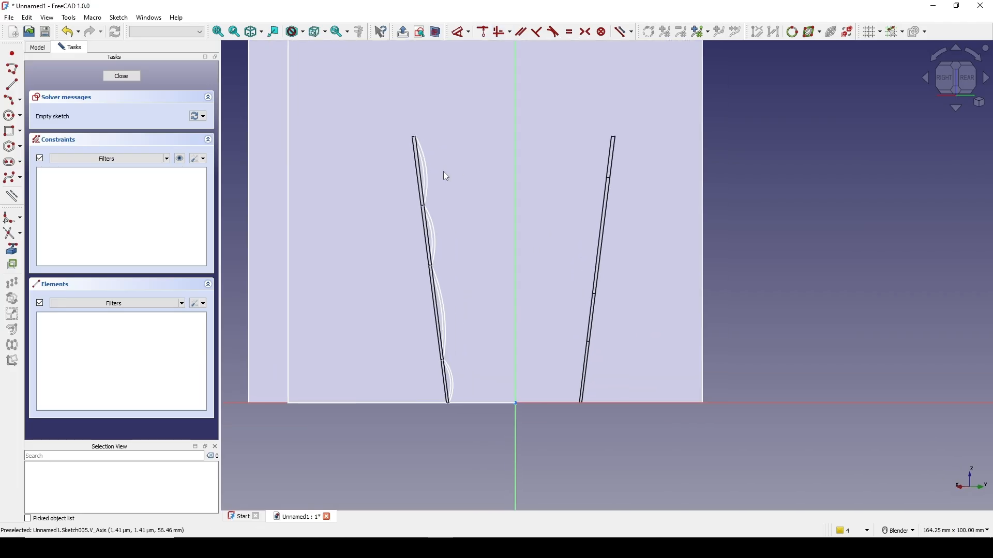
click(436, 36)
shift+middle_drag(412, 165, 442, 185)
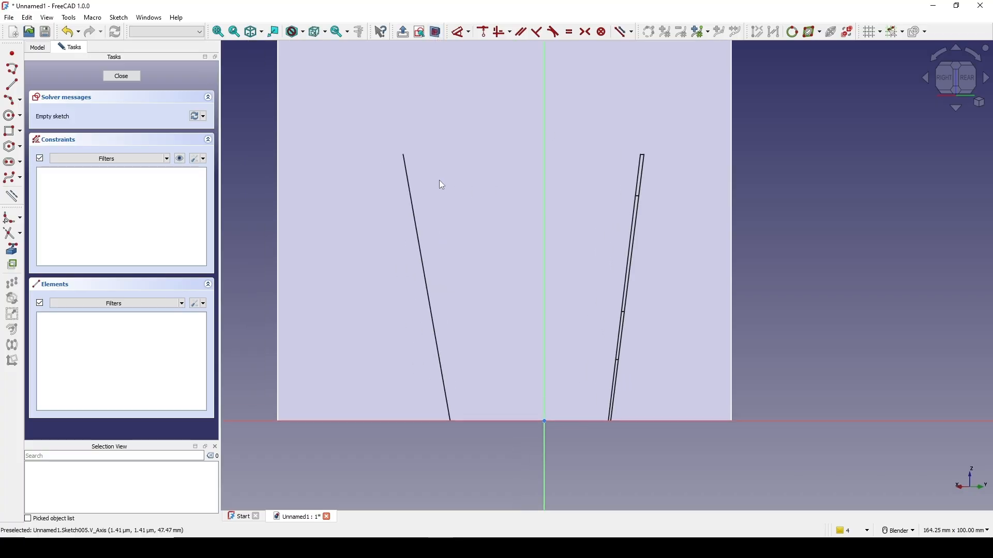
click(12, 248)
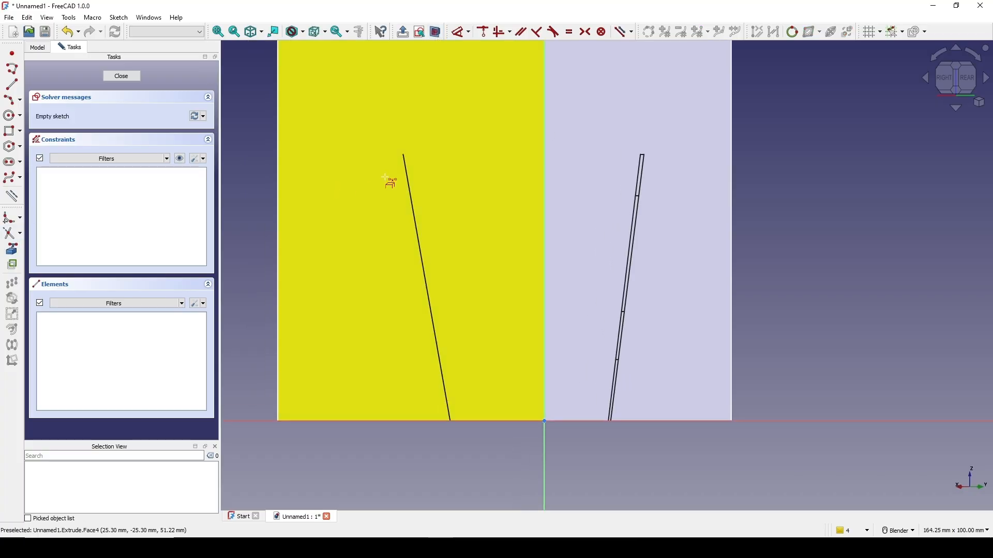
click(407, 171)
click(419, 241)
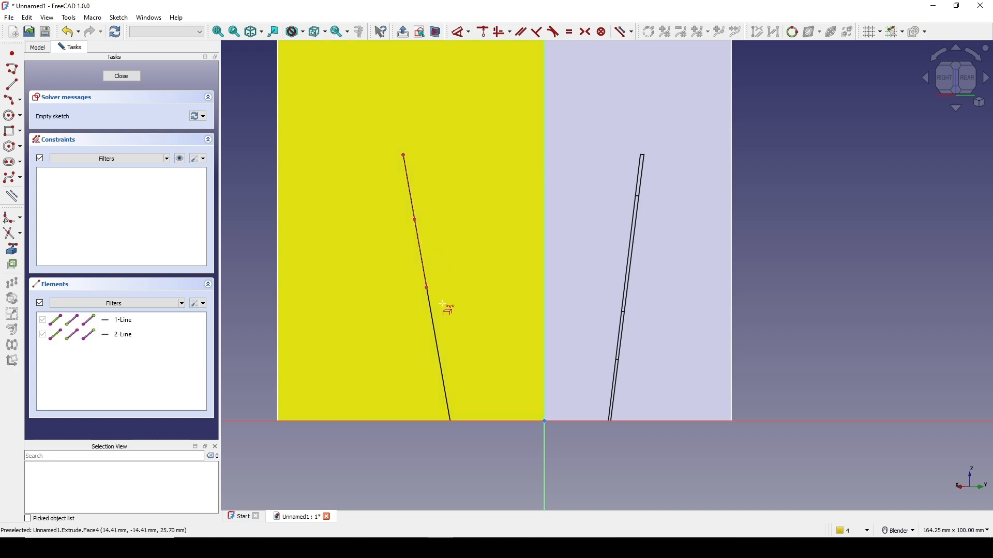
click(432, 319)
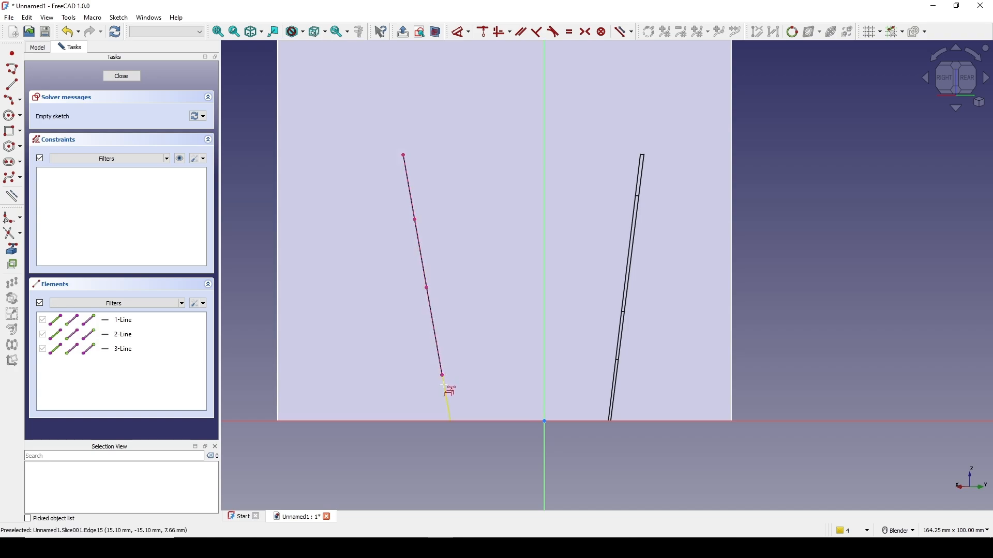
click(445, 391)
- Draw a slanted line inside the projected edges, starting on the horizontal axis, and convert it to construction geometry
scroll(463, 294, up, 2)
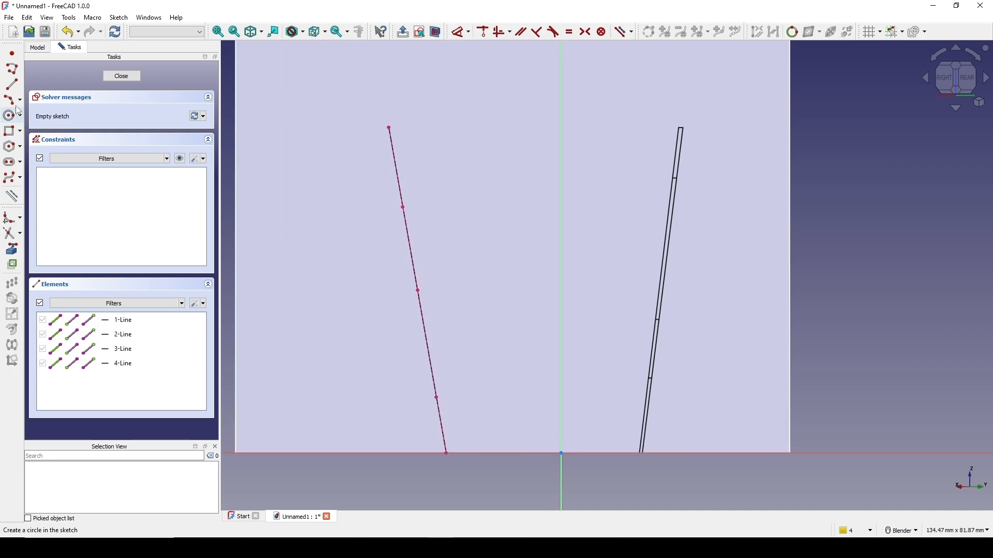
click(12, 87)
click(477, 453)
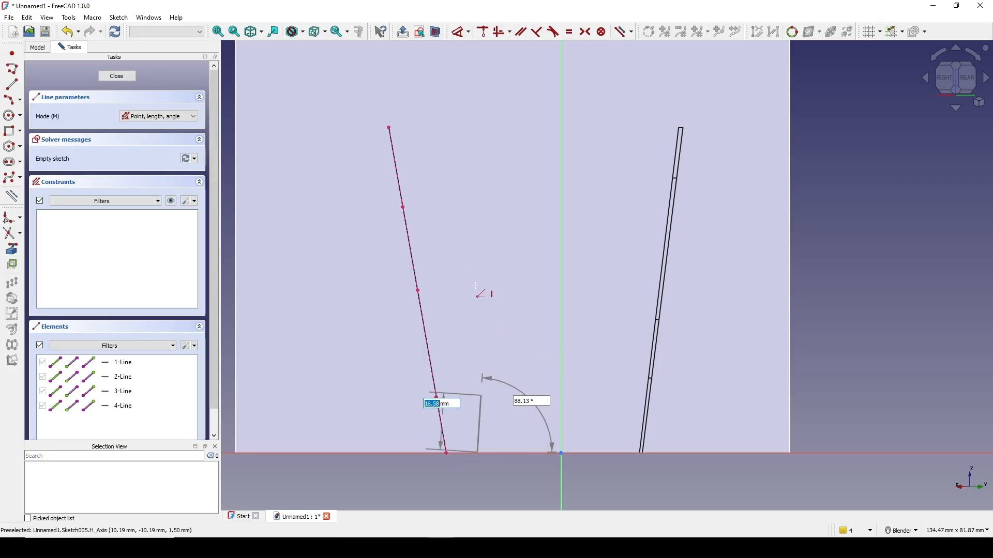
click(419, 95)
key(Escape)
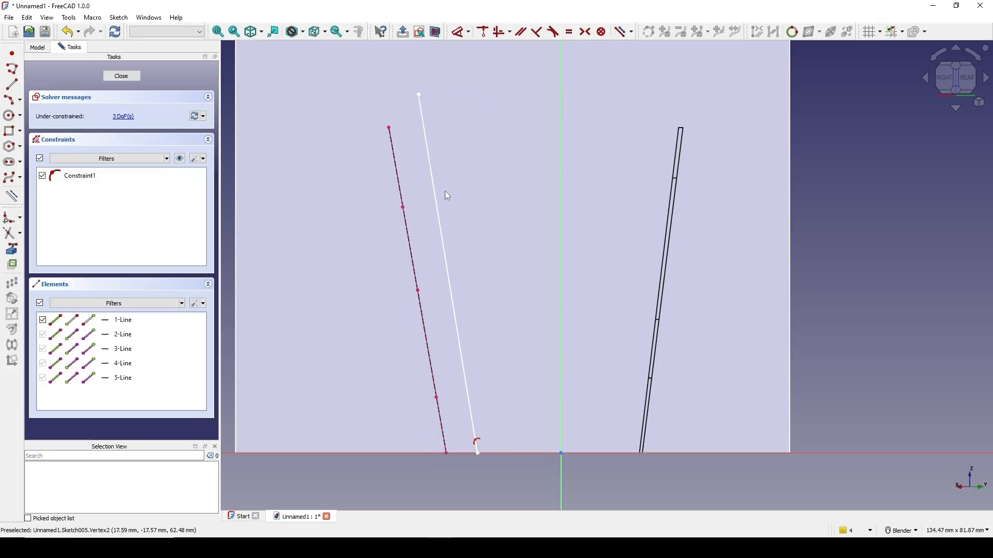
click(435, 196)
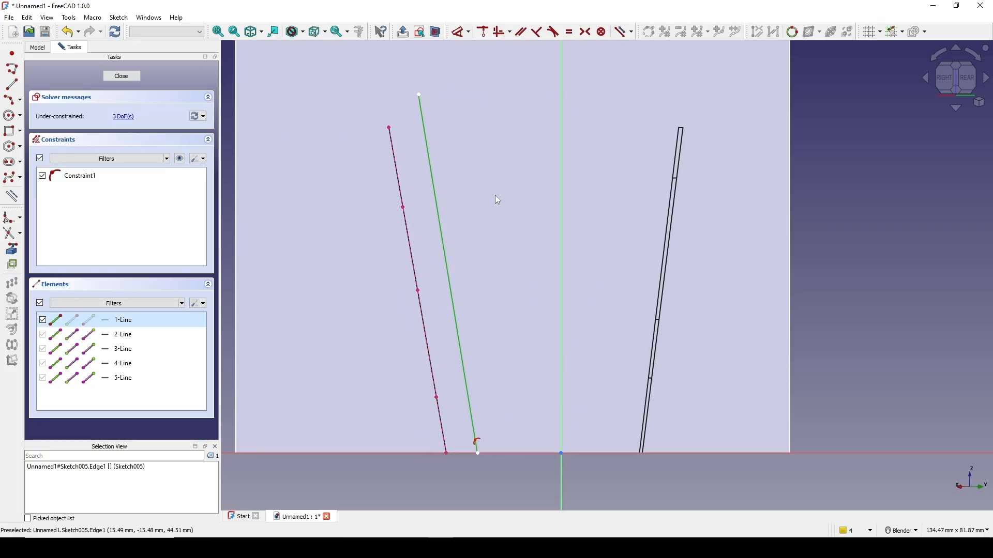
- Constrain the construction line parallel to the projected edge and set the distance between them to 2 mm
click(442, 225)
click(422, 244)
key(p)
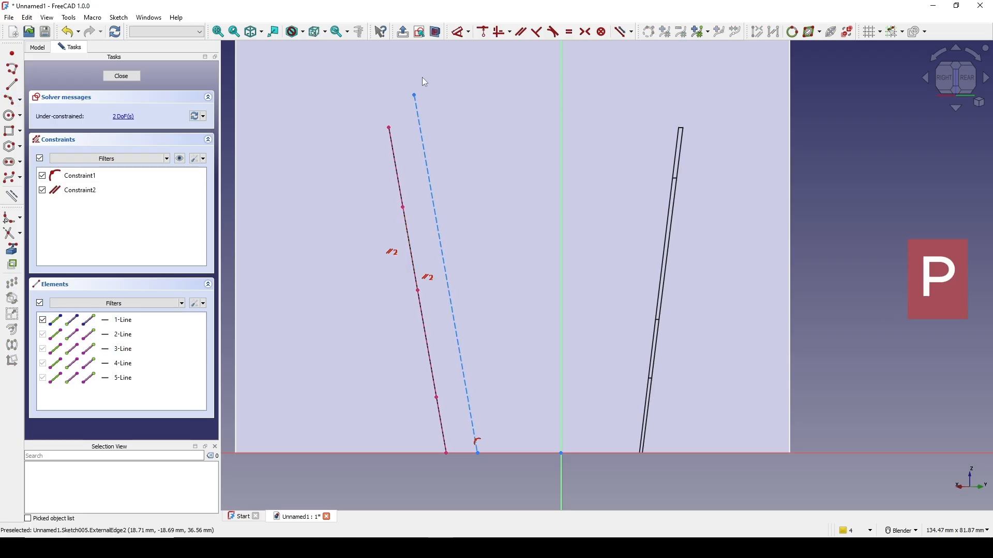
click(413, 94)
click(395, 163)
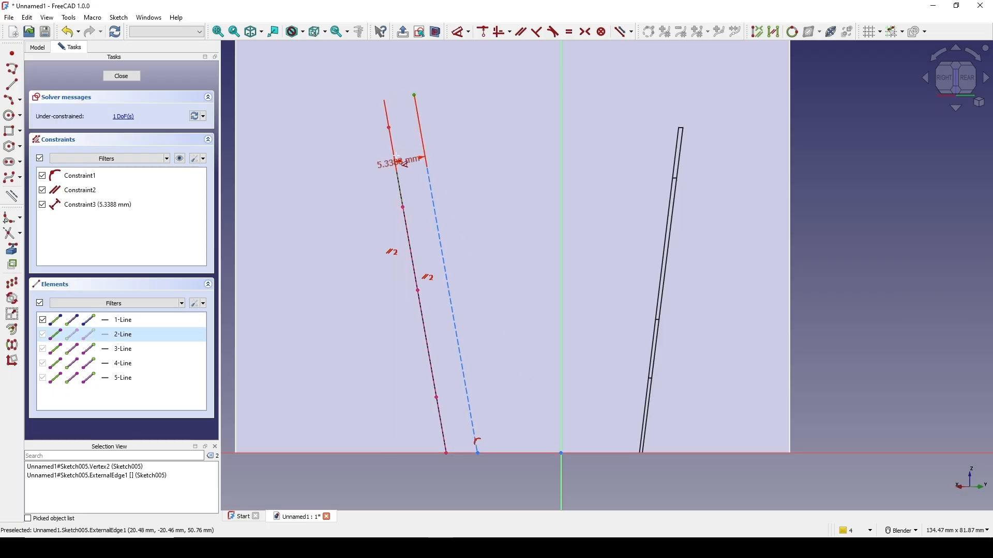
click(398, 83)
click(464, 137)
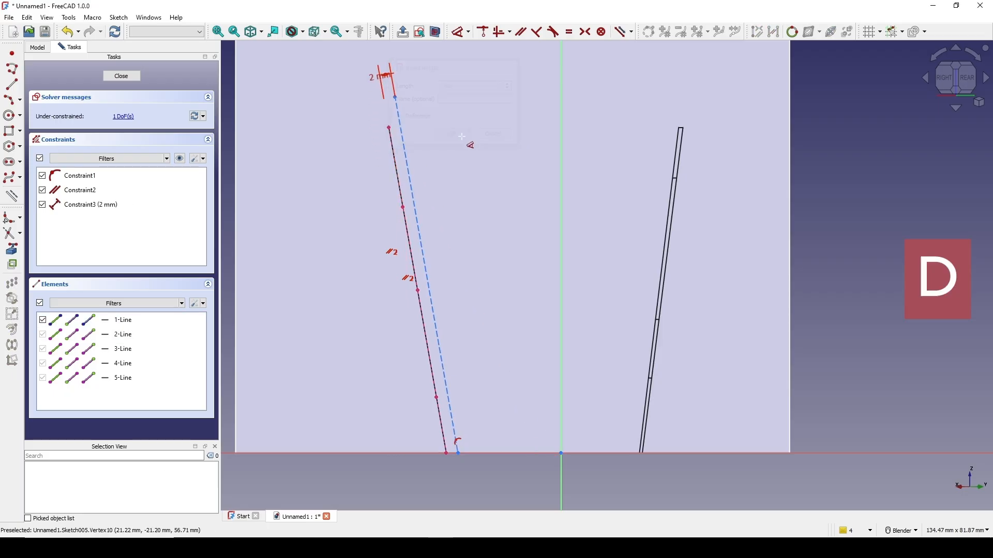
- Draw three-point arcs across the upper two projected edge segments, joining their endpoints and bulging toward the construction line
click(12, 100)
scroll(393, 135, up, 3)
click(381, 115)
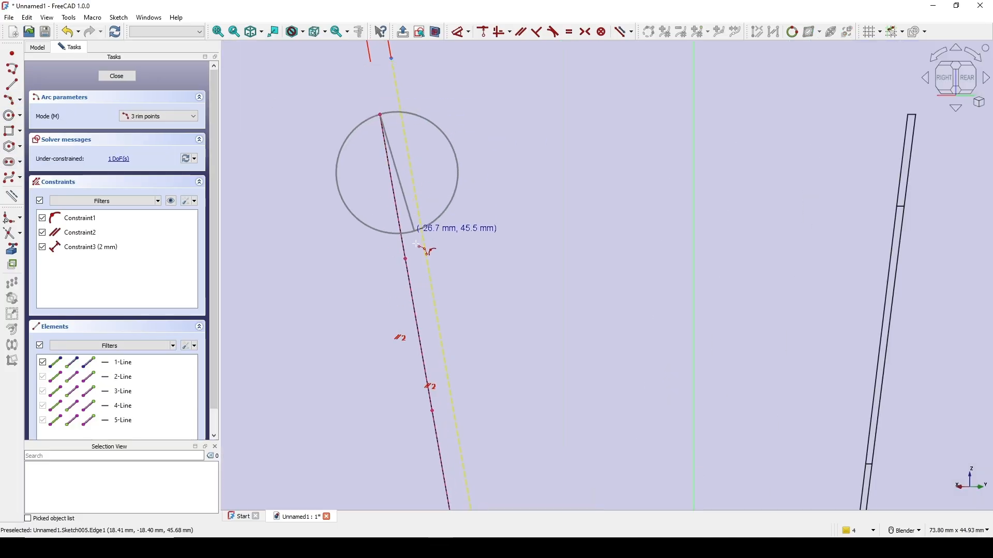
click(406, 258)
scroll(401, 245, up, 3)
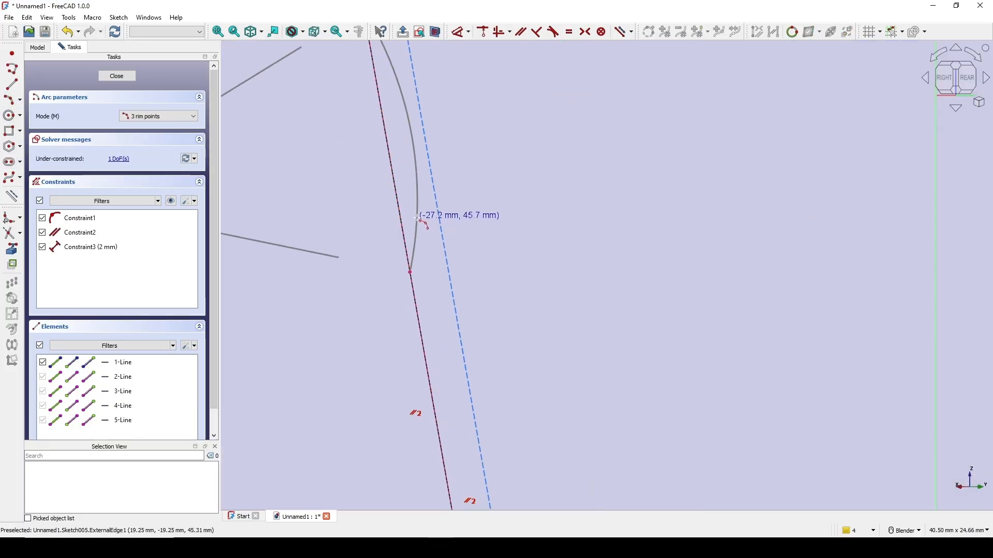
click(419, 214)
scroll(429, 251, down, 4)
shift+middle_drag(430, 261, 431, 125)
scroll(431, 124, up, 1)
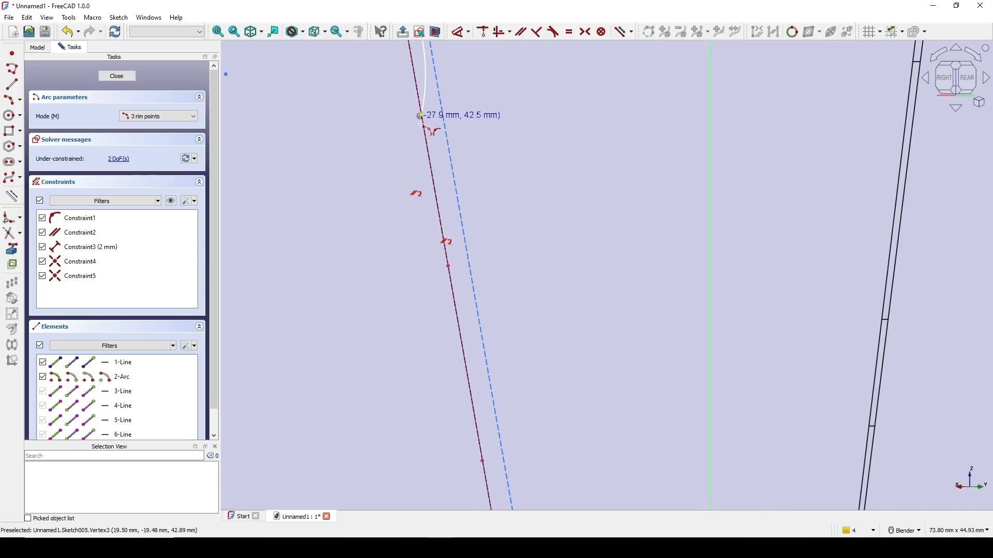
click(423, 116)
click(449, 266)
scroll(453, 241, up, 2)
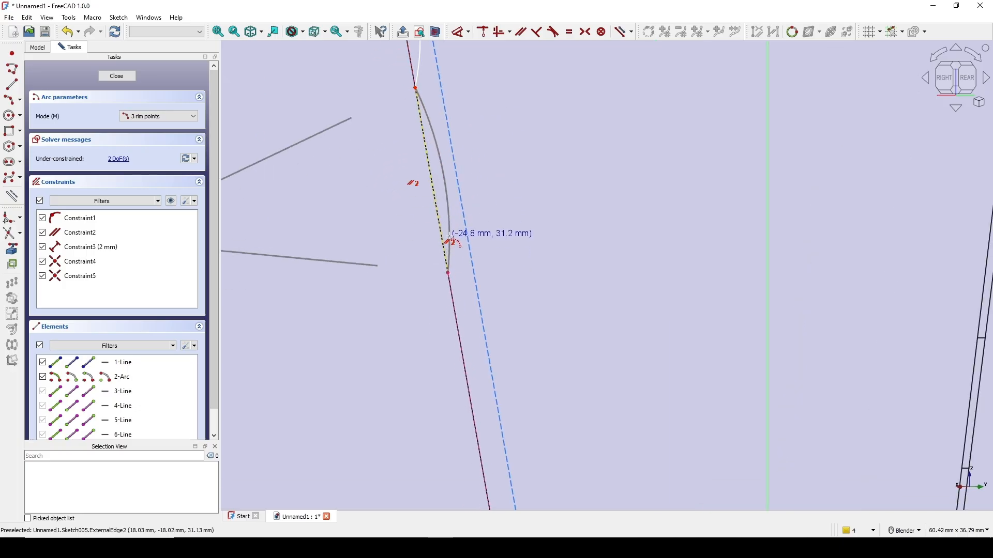
click(461, 198)
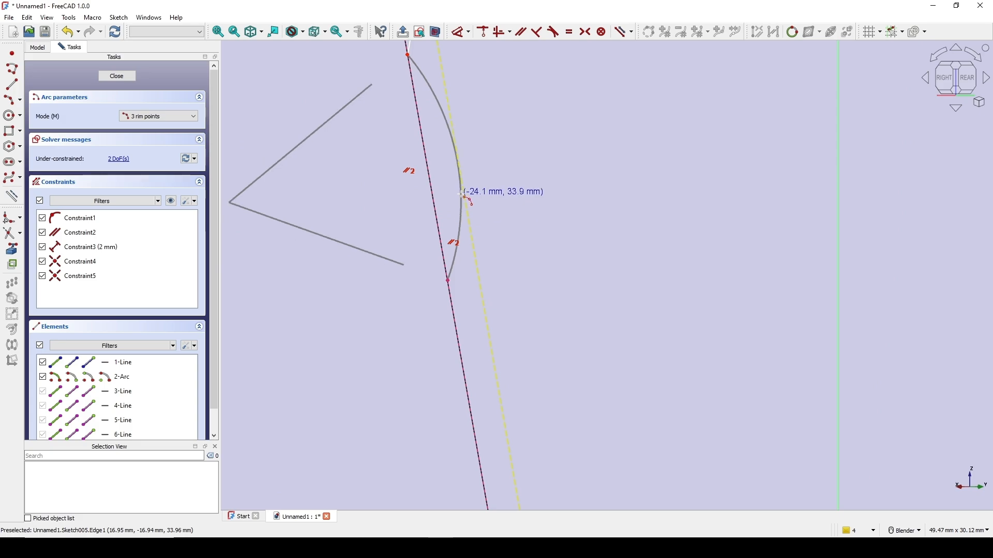
- Add three-point arcs over the lower two projected edge segments down to the horizontal axis, bulging toward the construction line
scroll(457, 217, down, 3)
shift+middle_drag(460, 236, 439, 116)
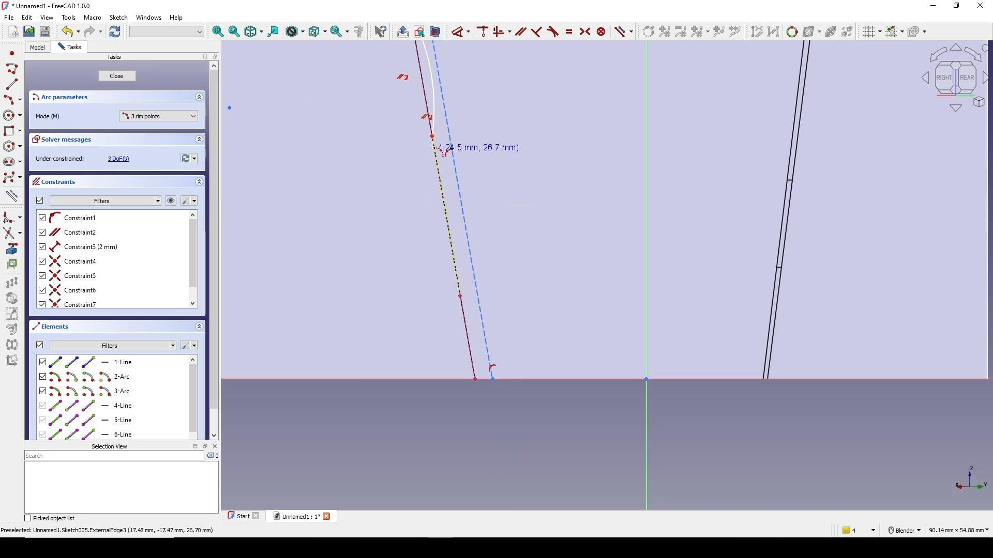
click(433, 136)
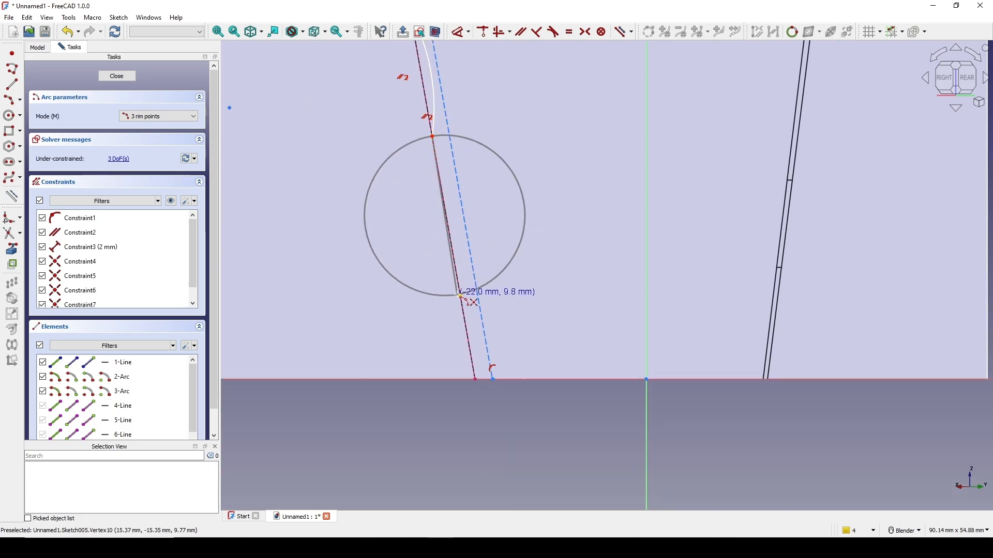
click(461, 295)
click(458, 252)
scroll(419, 217, up, 2)
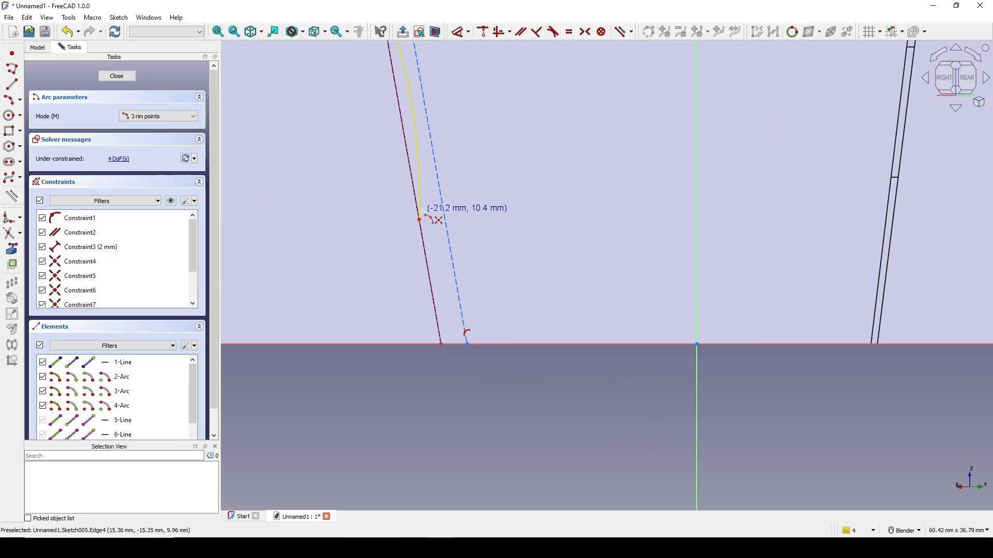
click(426, 216)
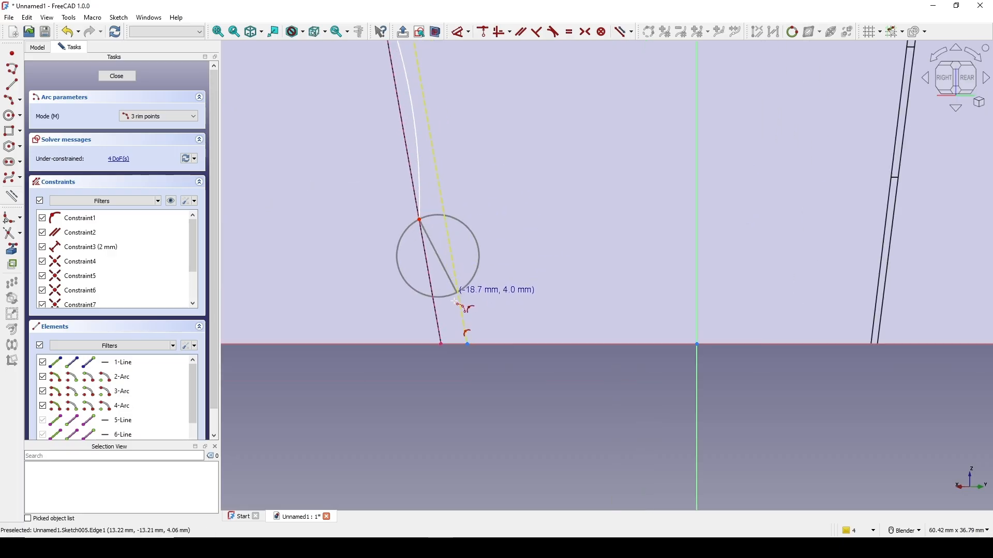
click(440, 343)
click(434, 324)
scroll(433, 273, down, 5)
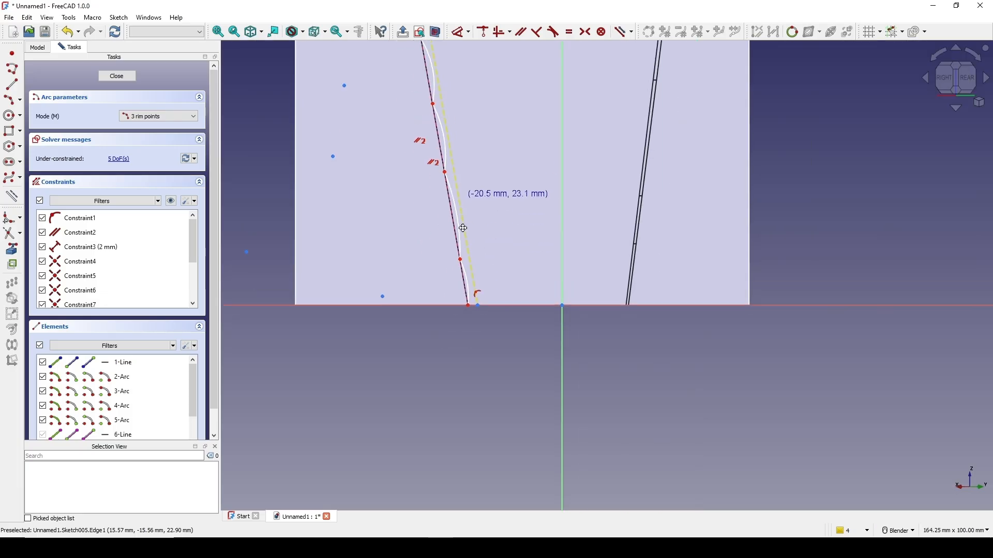
right_click(464, 228)
- Make the upper two arcs of this profile tangent to the construction line
scroll(469, 206, up, 4)
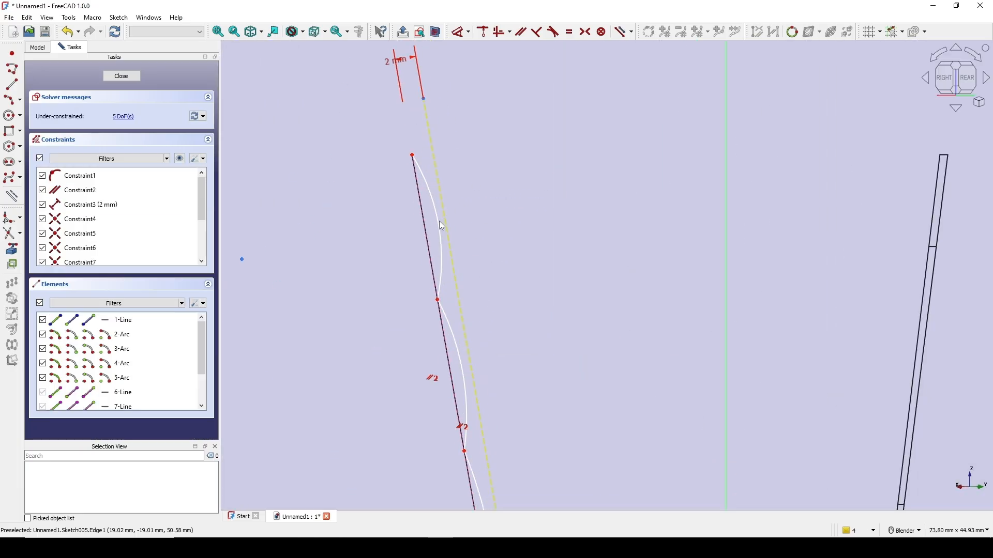
click(440, 226)
click(447, 224)
key(t)
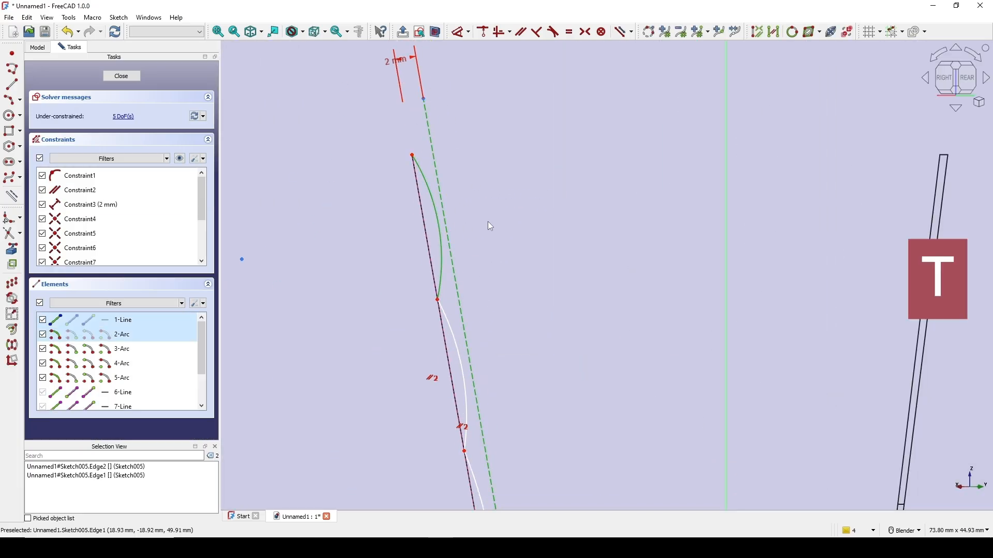
shift+middle_drag(488, 221, 447, 71)
scroll(448, 71, up, 1)
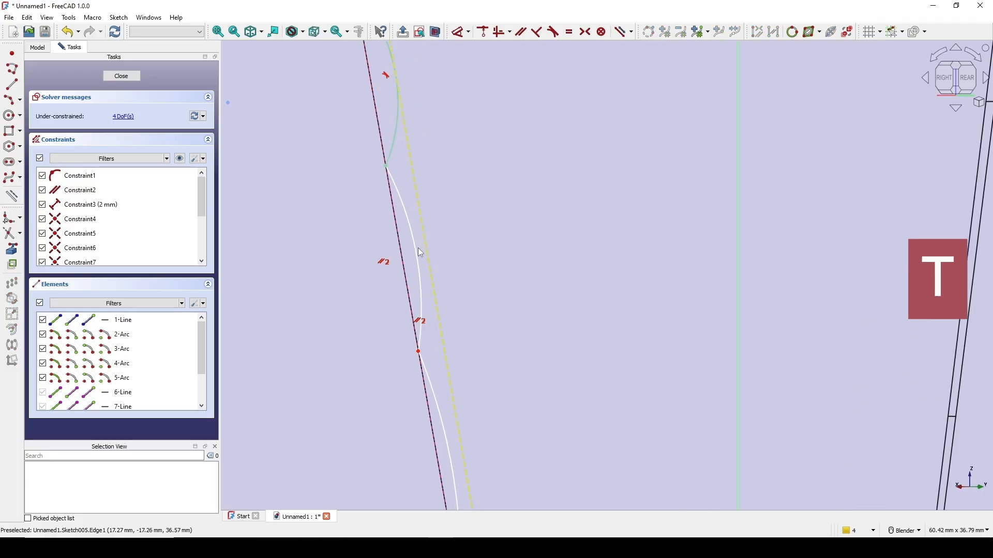
click(422, 253)
click(430, 251)
key(t)
- Make the lower two arcs of this profile tangent to the construction line
scroll(443, 258, down, 2)
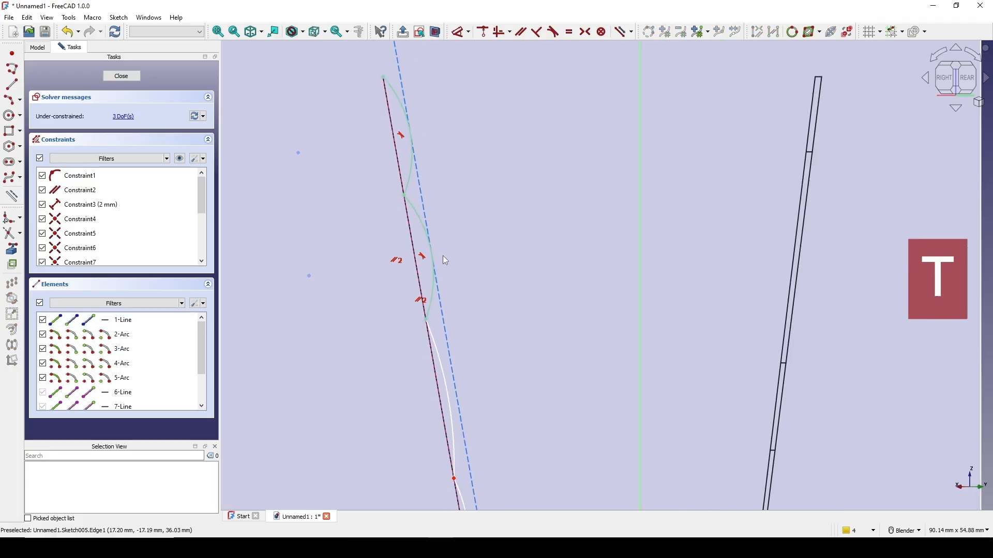
shift+middle_drag(443, 255, 472, 163)
scroll(472, 163, up, 1)
click(470, 238)
click(484, 237)
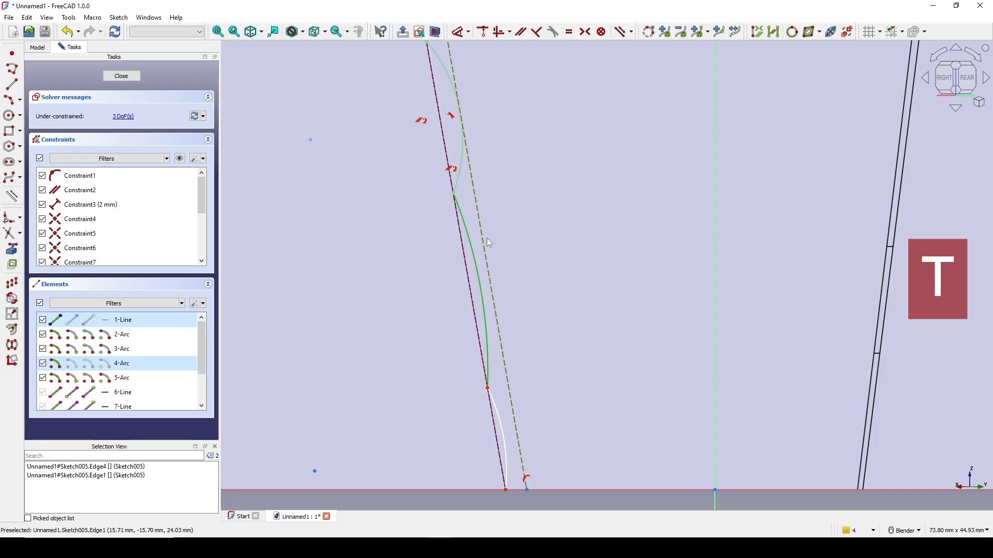
key(t)
scroll(516, 244, down, 1)
shift+middle_drag(516, 244, 451, 174)
scroll(451, 175, up, 2)
click(423, 288)
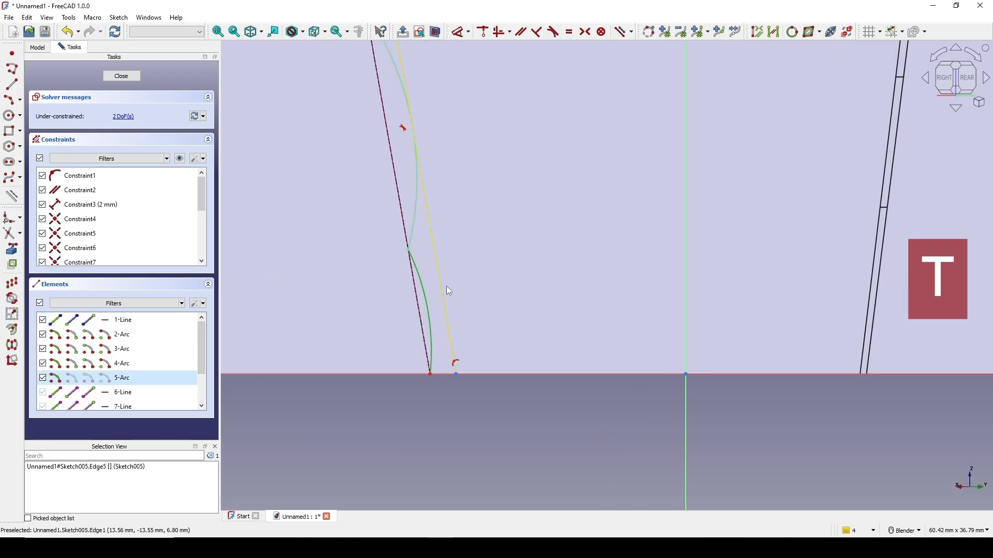
click(445, 286)
key(t)
scroll(454, 278, down, 5)
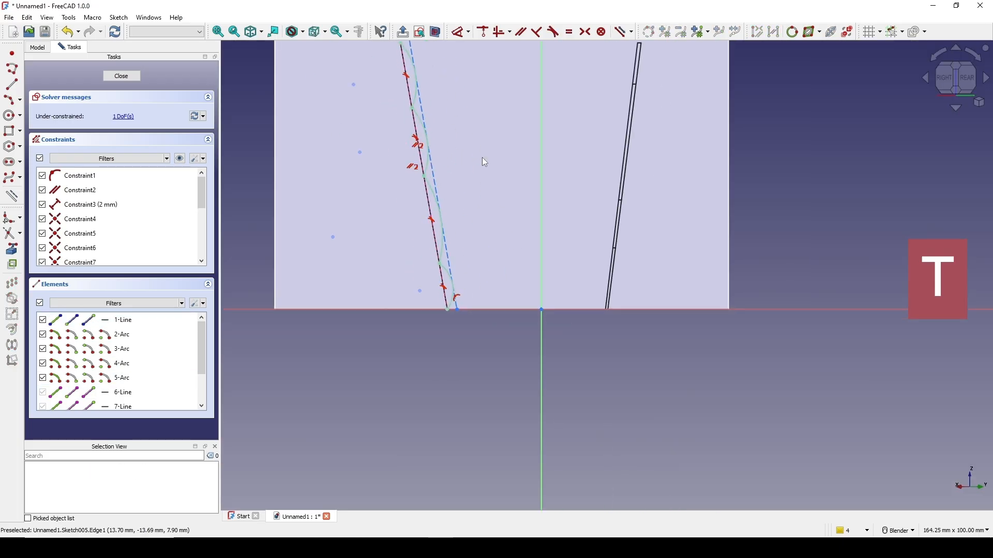
scroll(442, 204, down, 1)
shift+middle_drag(485, 133, 437, 231)
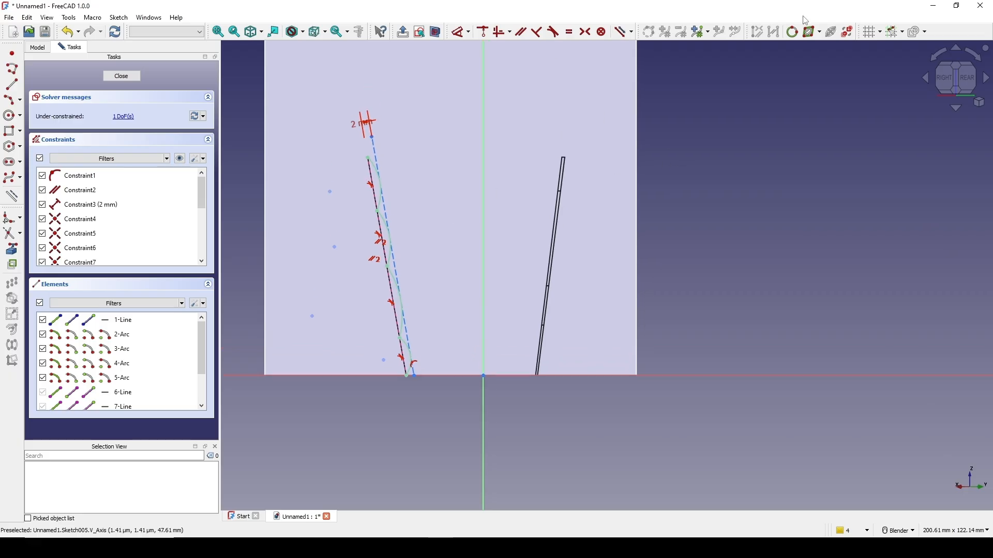
- Finish editing the profile sketch and rename it 3
click(124, 77)
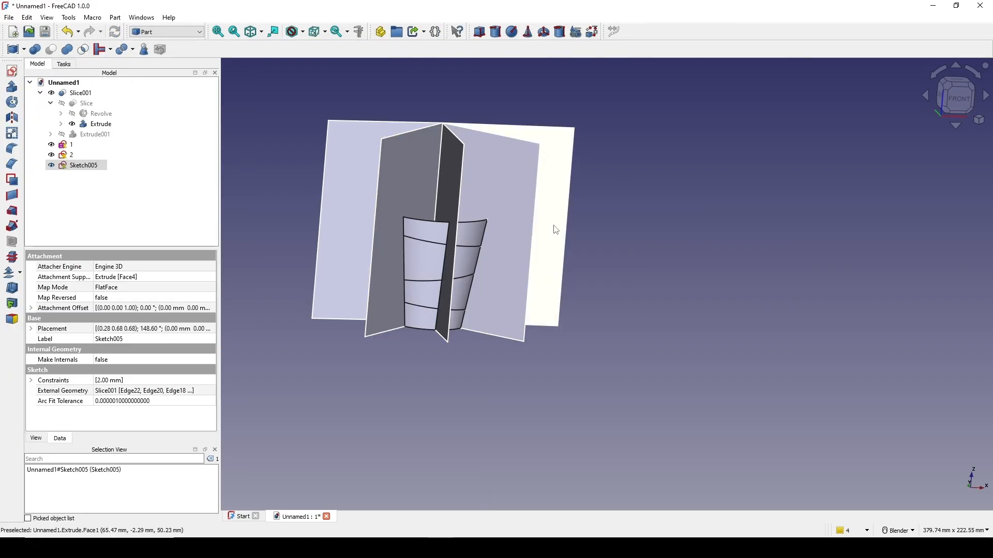
middle_drag(553, 221, 643, 205)
click(643, 205)
click(78, 165)
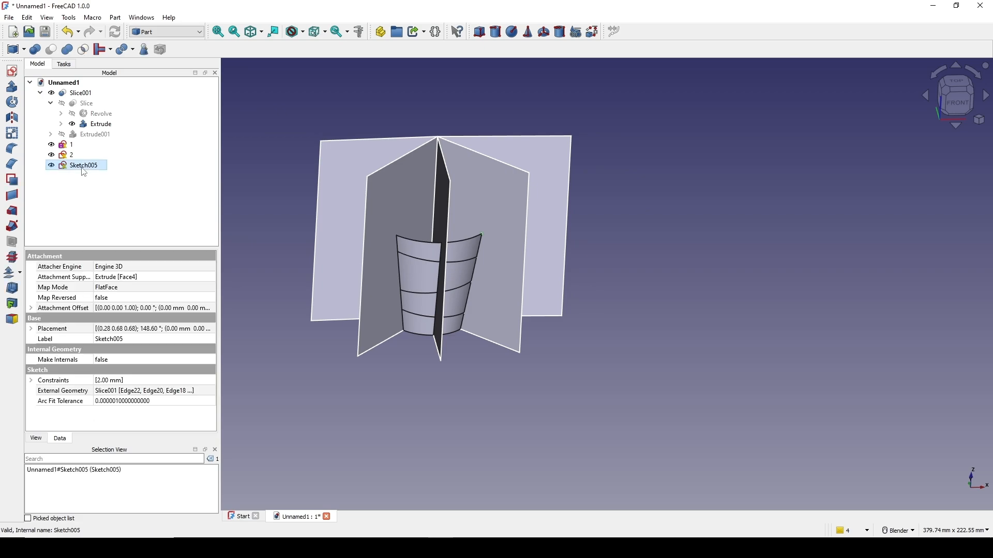
right_click(82, 166)
click(126, 509)
text(3)
click(259, 206)
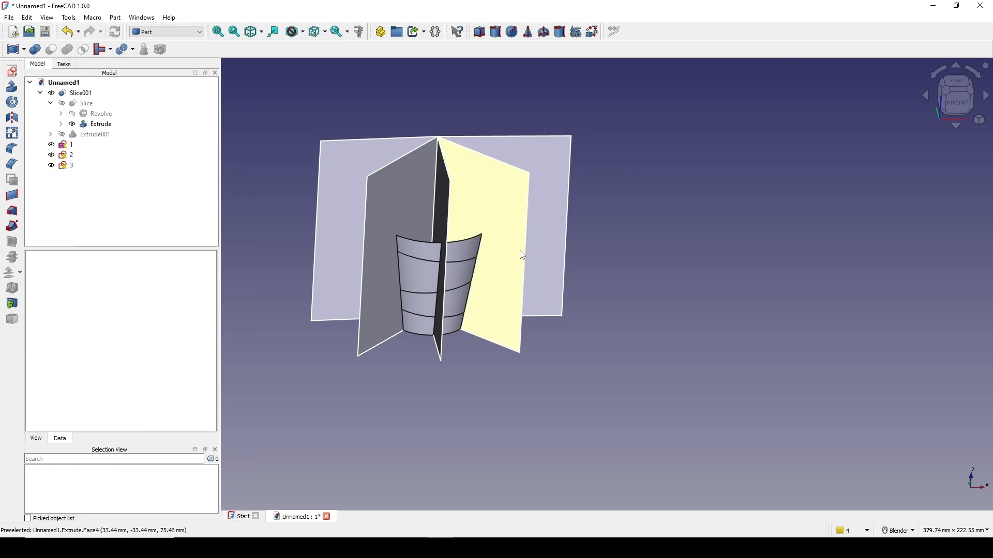
- Create a sketch on the next vertical cutting plane with Plane face attachment and turn on the section view
middle_drag(507, 319, 598, 283)
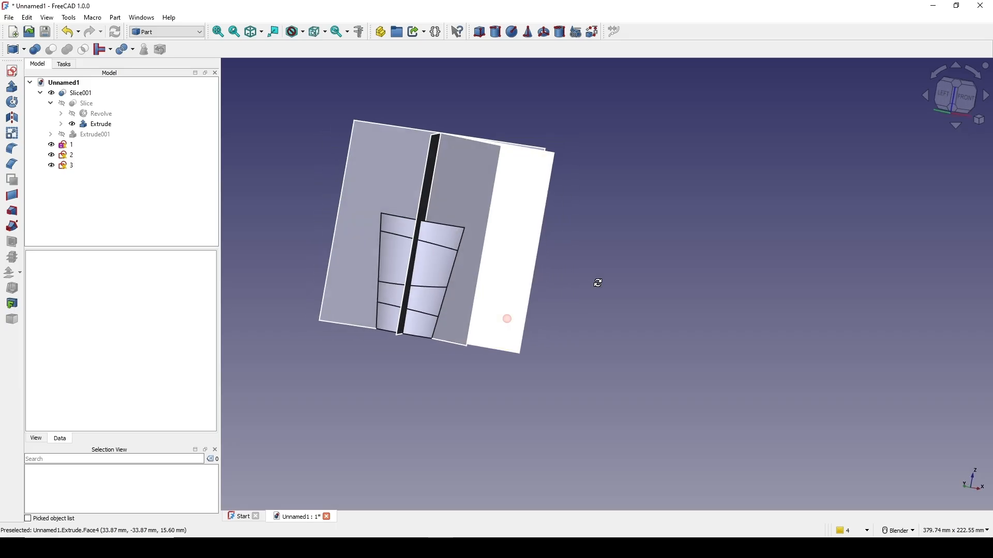
click(479, 200)
click(14, 74)
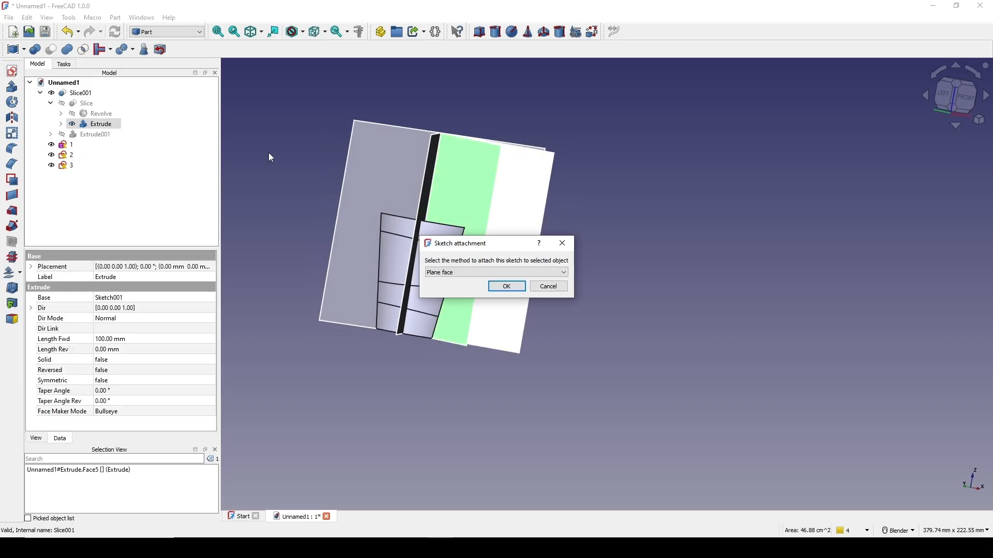
click(506, 287)
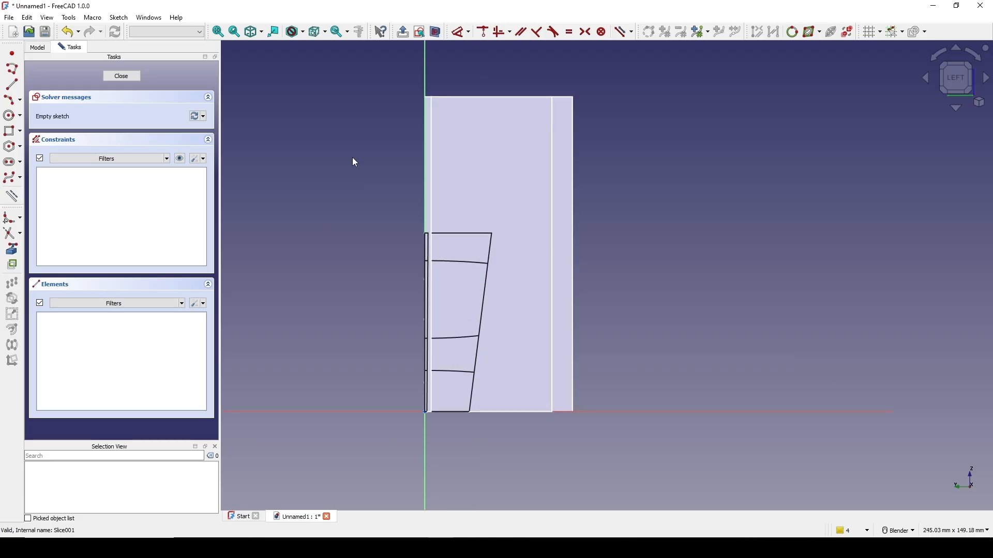
click(435, 32)
scroll(530, 248, up, 1)
shift+middle_drag(531, 249, 527, 166)
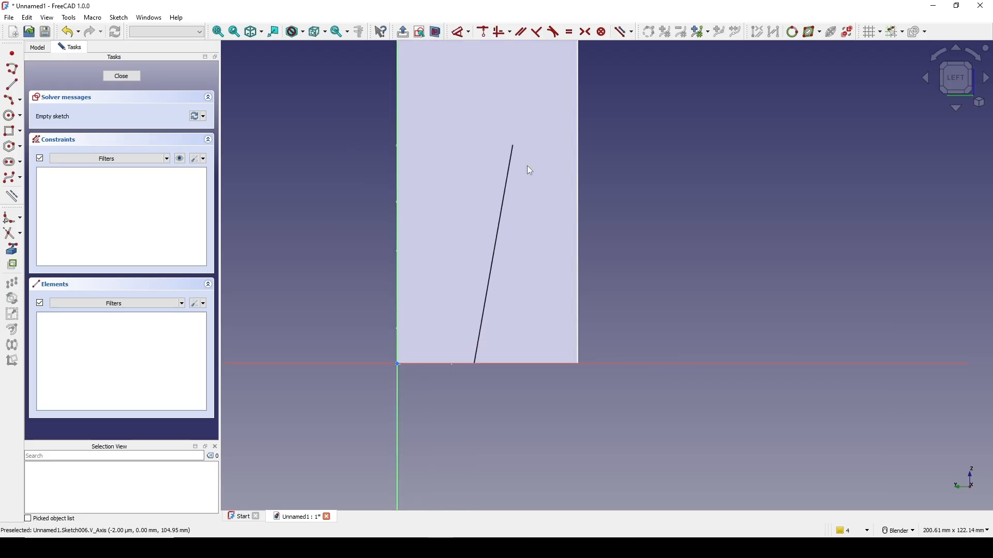
- Switch the display to wireframe and project the four segments of the cup's slanted edge on this plane as external geometry
click(11, 249)
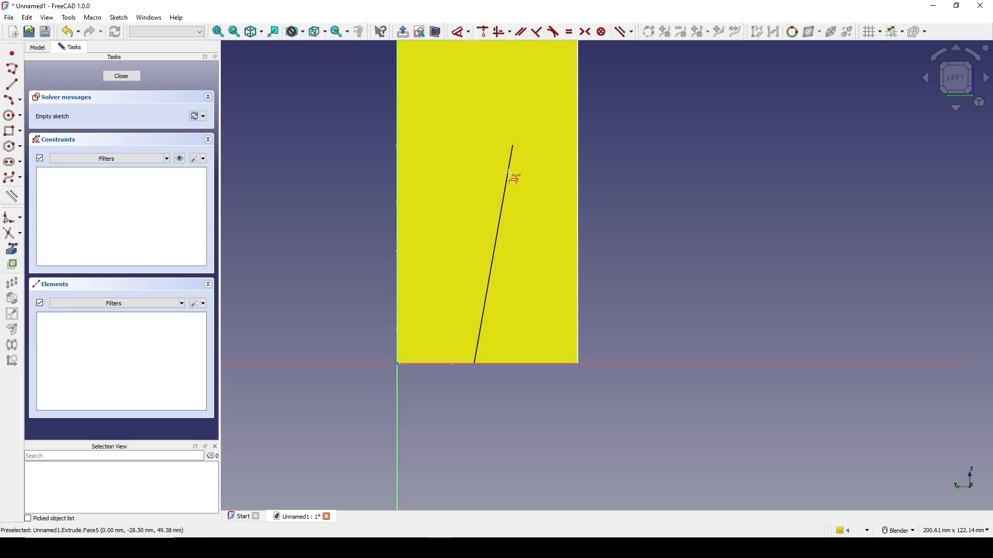
scroll(521, 172, up, 2)
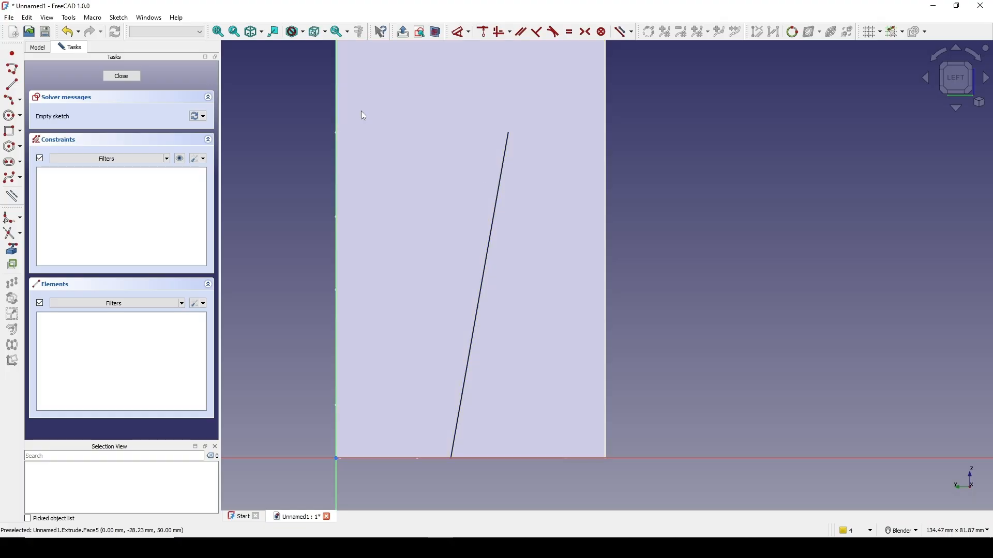
click(297, 32)
click(307, 69)
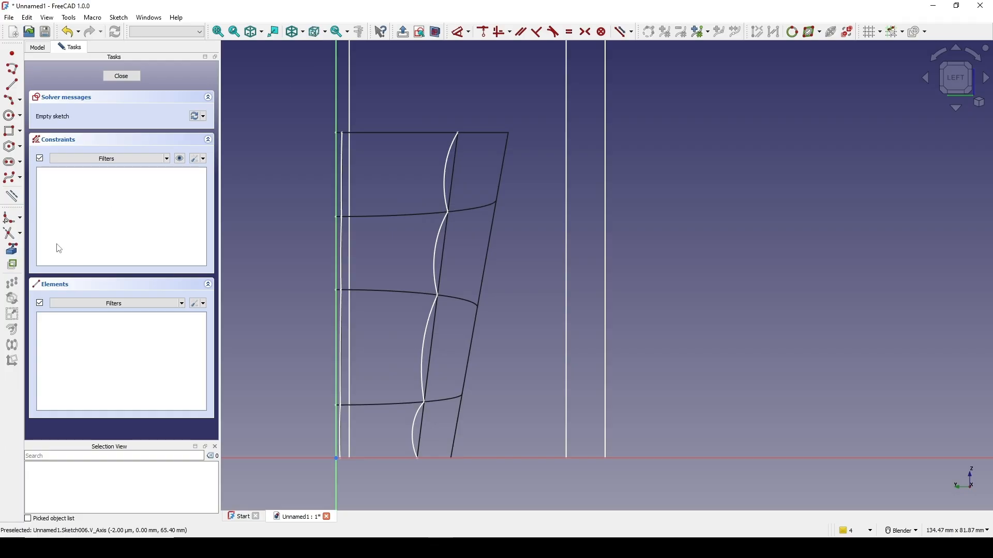
click(505, 181)
click(489, 249)
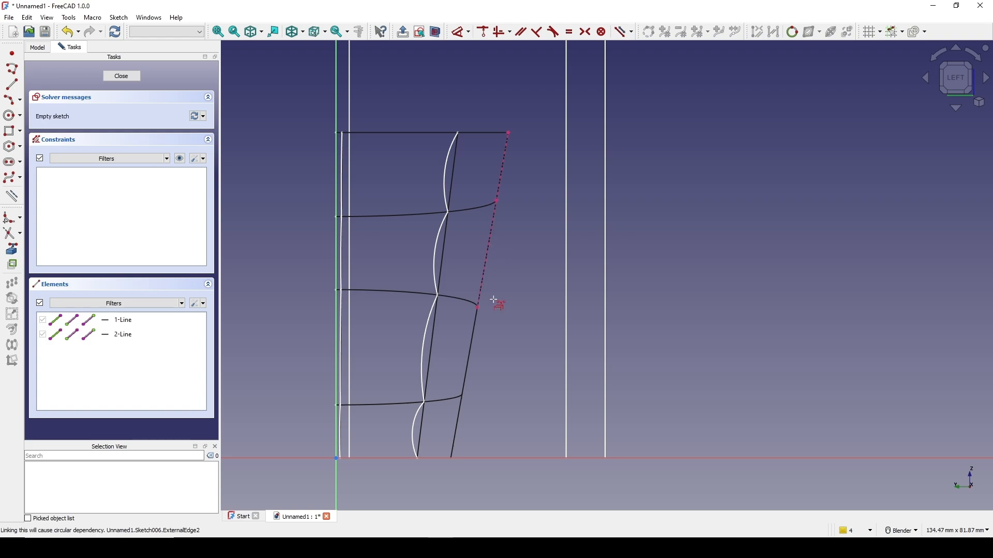
click(475, 350)
click(458, 421)
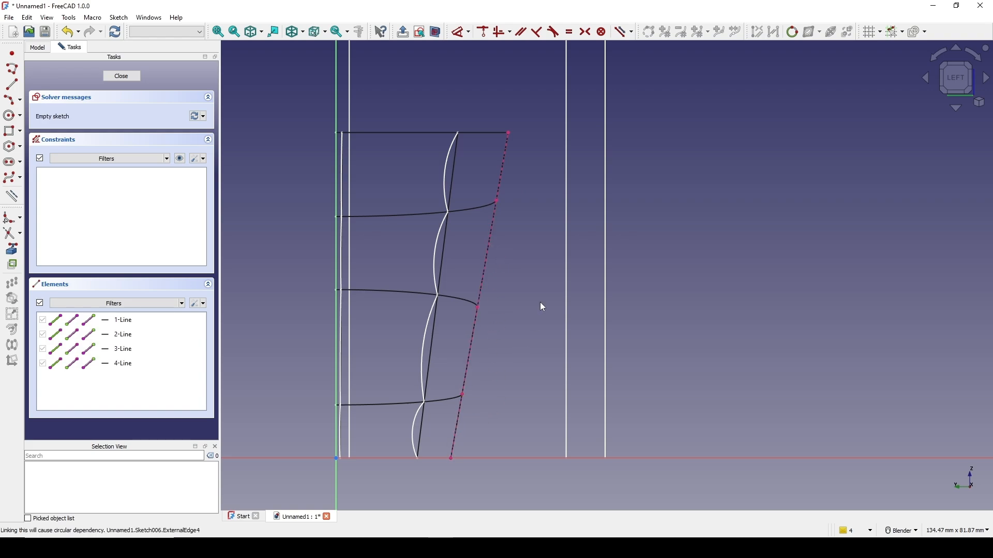
- Draw a slanted line inside the projected edge, from the horizontal axis to just above the cup's rim
click(12, 85)
click(436, 458)
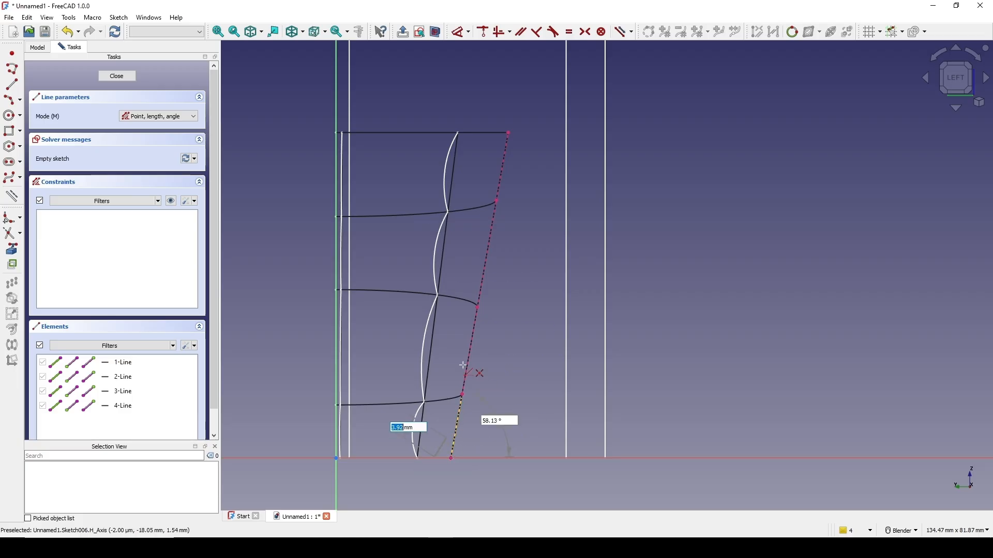
click(499, 115)
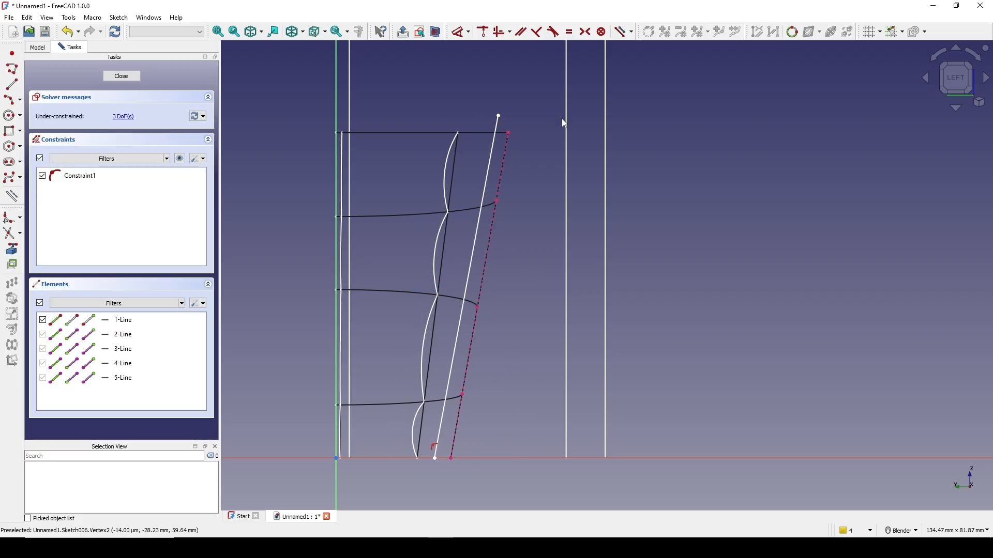
- Constrain the slanted line parallel to the projected edge and set its distance from the edge's upper endpoint to 2 mm
click(495, 160)
click(510, 170)
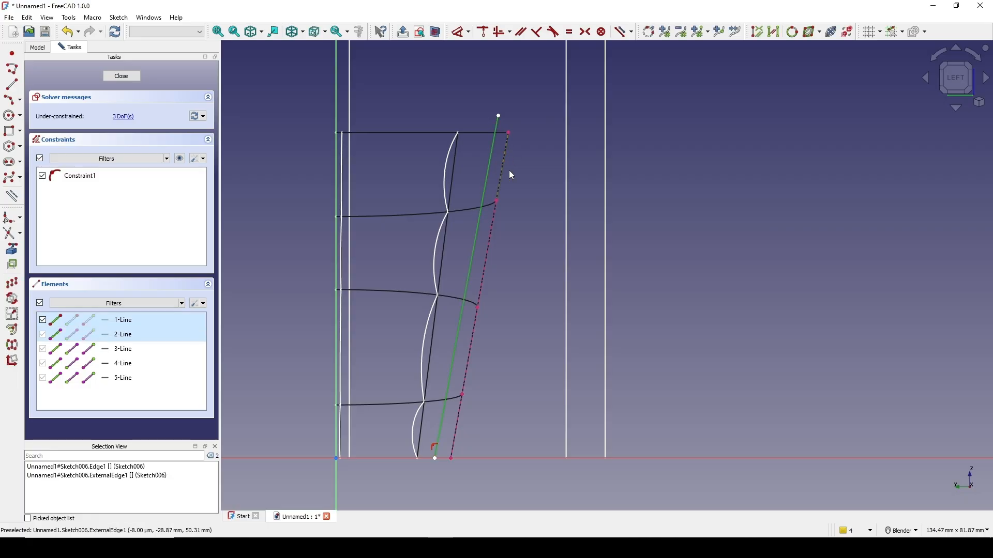
key(p)
key(p)
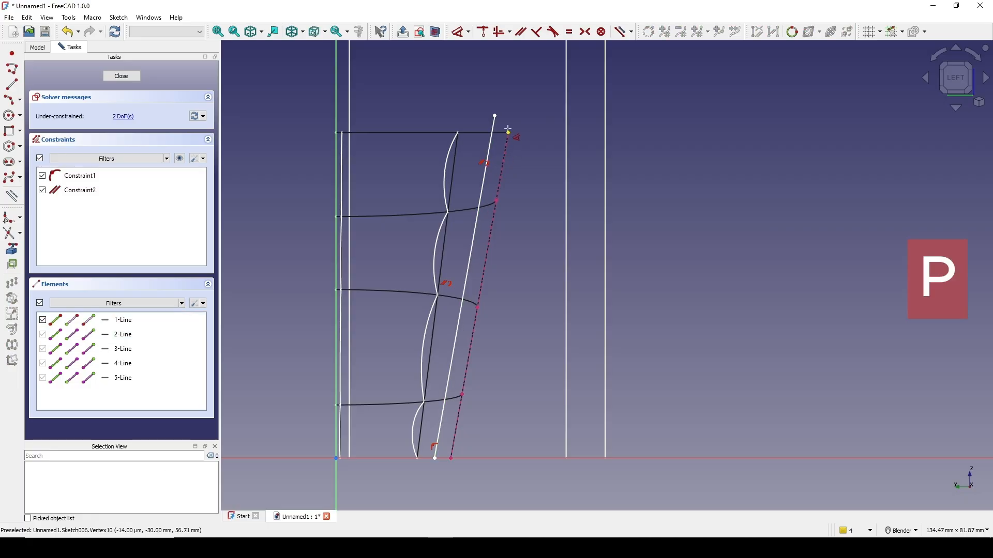
click(507, 129)
click(489, 149)
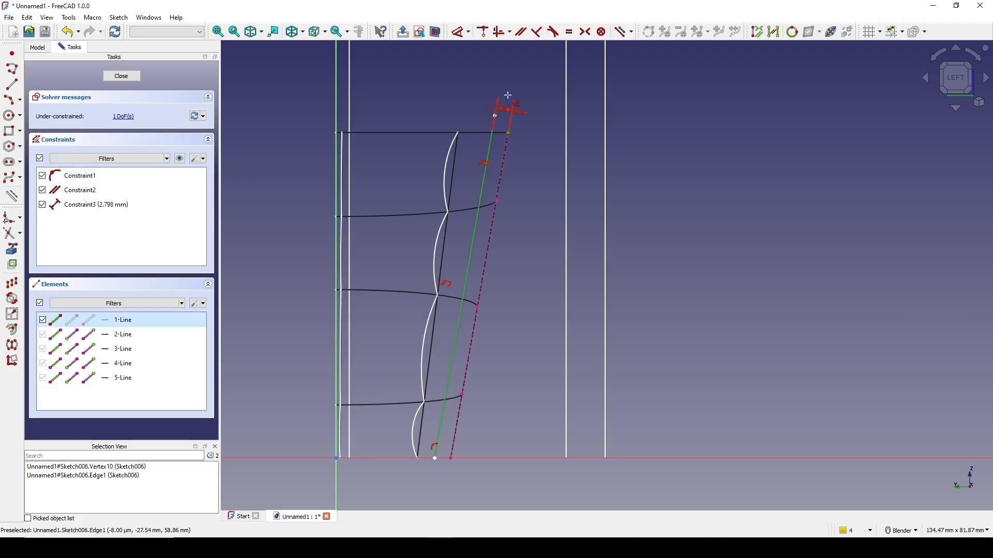
key(d)
click(506, 87)
click(575, 141)
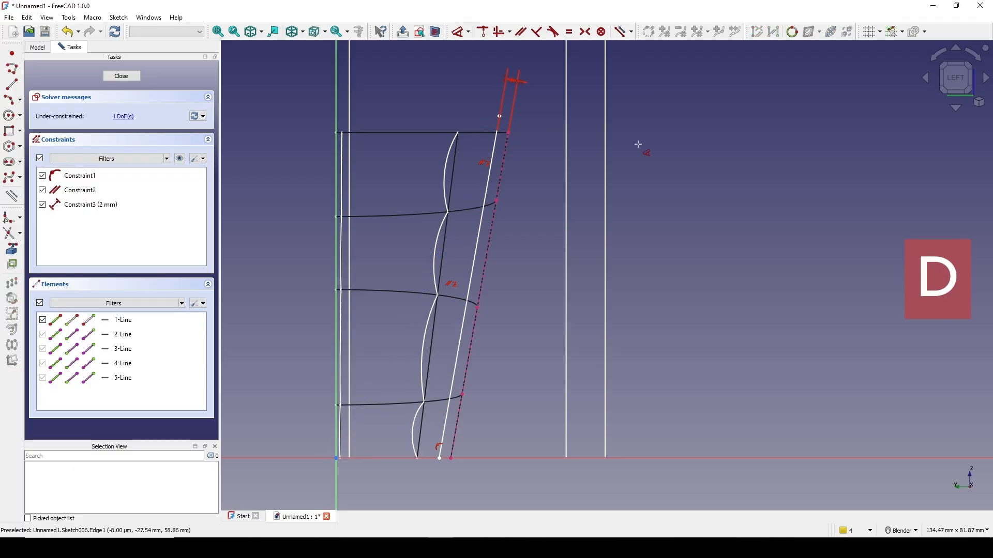
- Select the offset line inside the projected edge
click(476, 238)
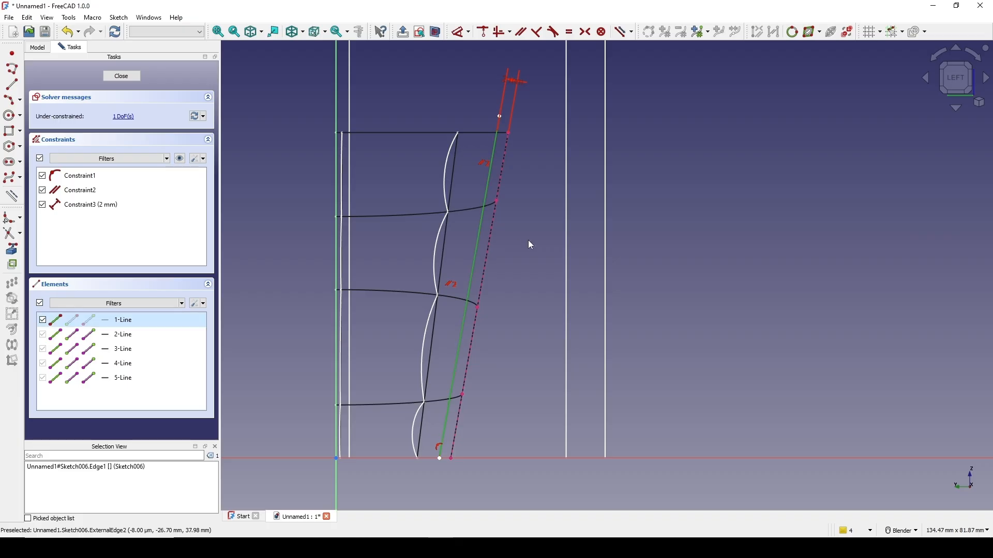
- Convert the 2 mm offset guide line to construction geometry and draw a three-point arc across the uppermost projected wall edge, bulging inward
key(g)
key(n)
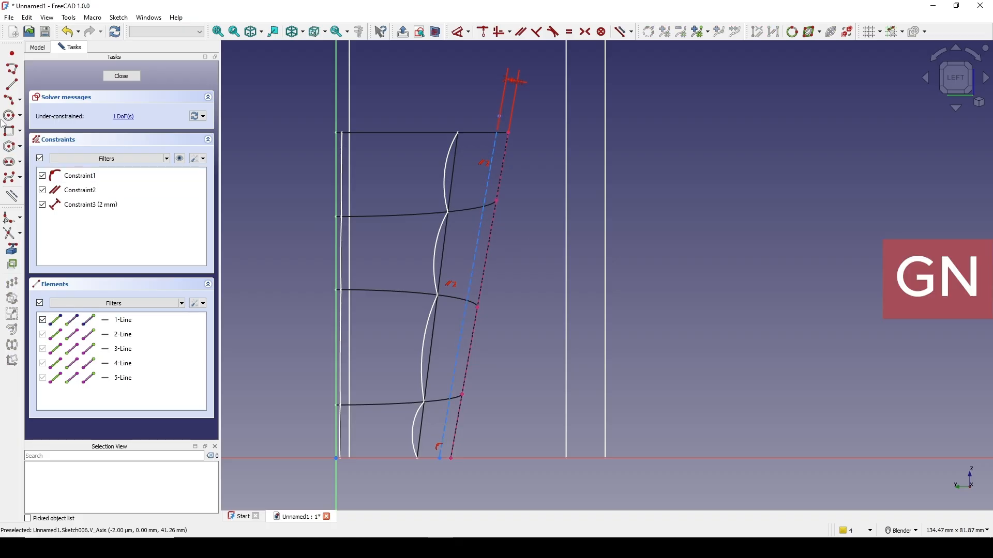
click(12, 100)
scroll(510, 134, up, 3)
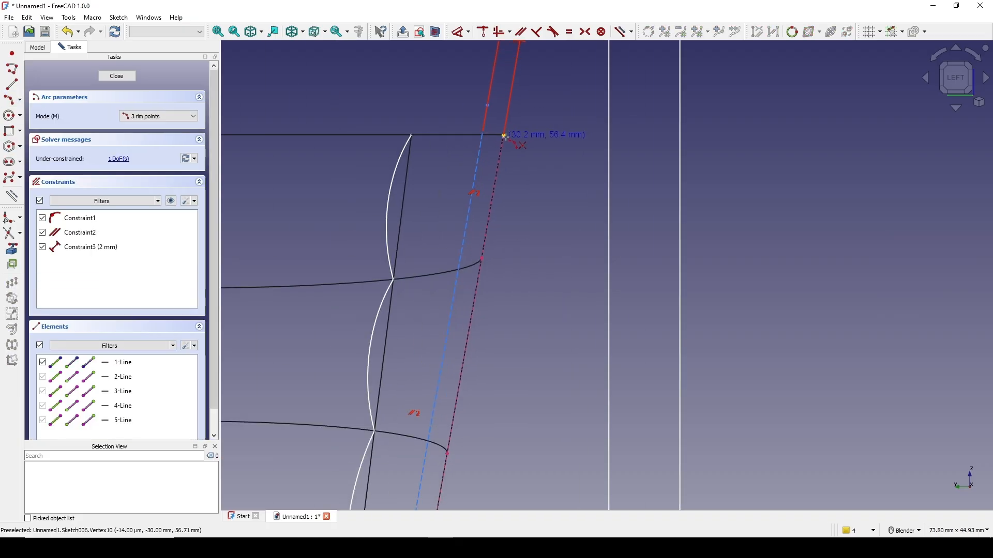
click(505, 135)
click(483, 259)
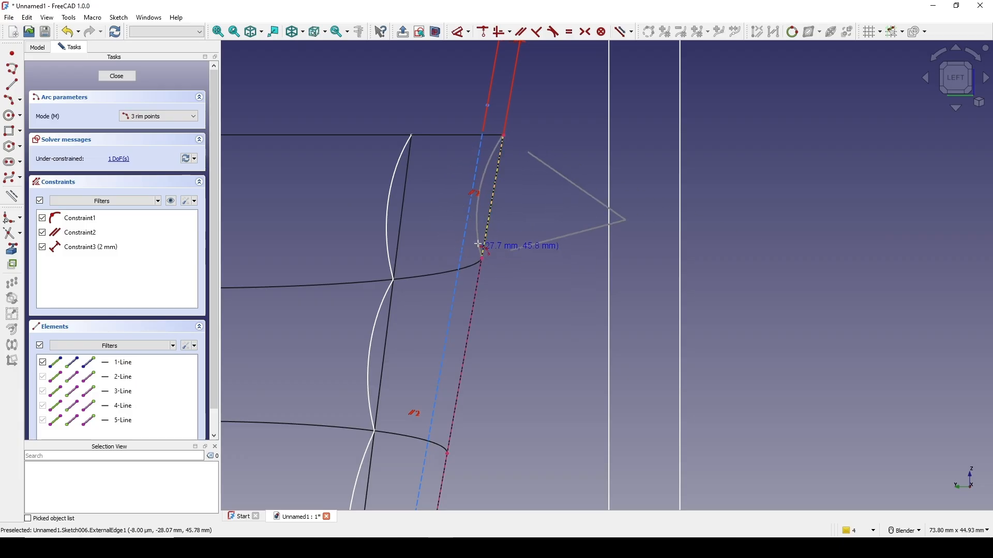
click(480, 217)
- Draw a three-point arc across the second projected wall edge from the top, starting at the first arc's lower end and bulging inward
scroll(499, 261, down, 2)
shift+middle_drag(499, 261, 502, 178)
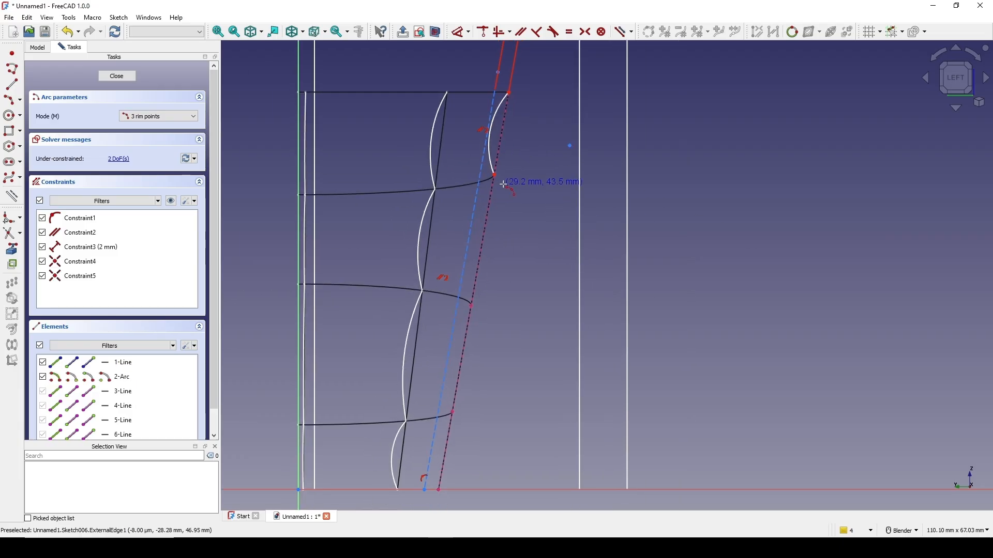
click(495, 176)
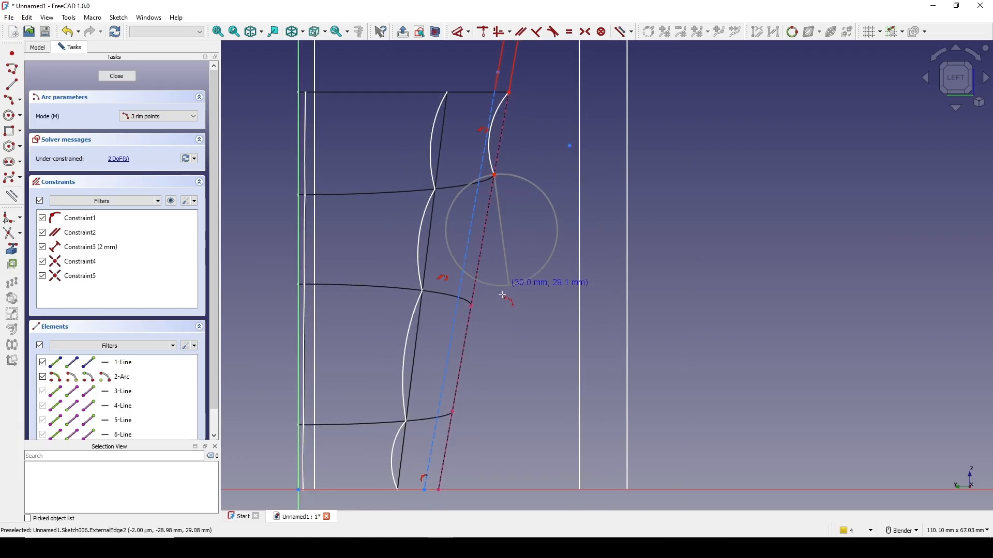
click(472, 305)
click(482, 271)
- Draw inward-bulging three-point arcs across the two lowest projected wall edges, continuing the chain of arcs to the horizontal axis
shift+middle_drag(484, 273, 511, 169)
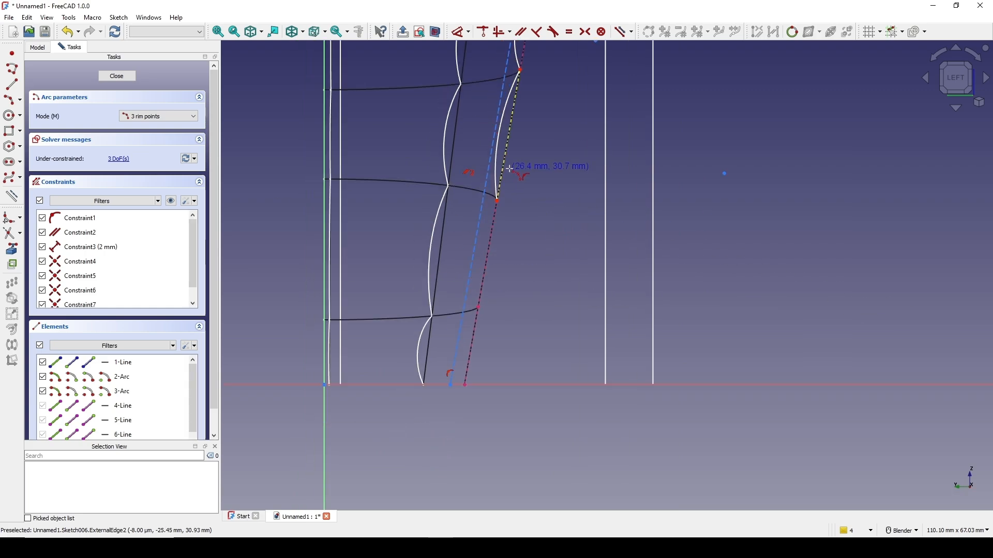
click(498, 201)
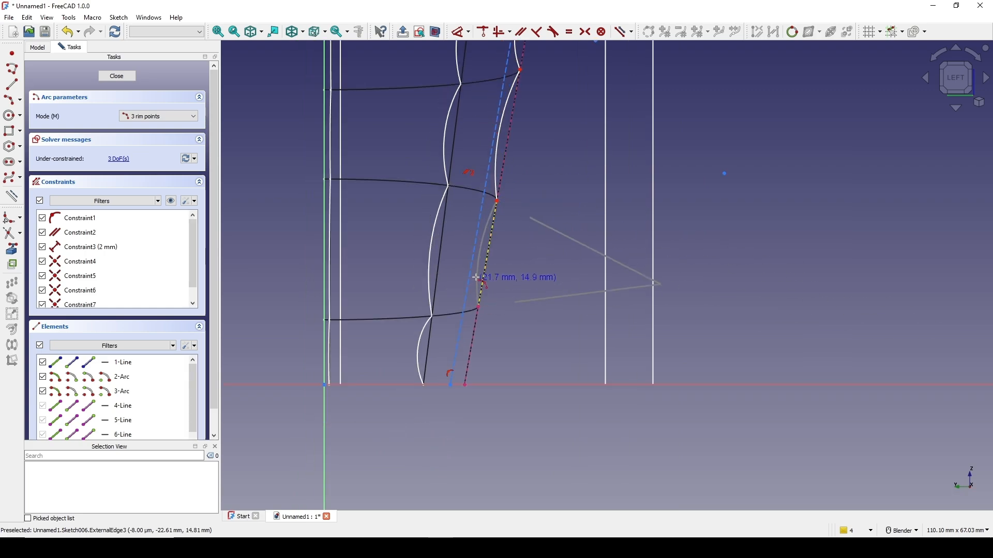
click(476, 278)
click(479, 309)
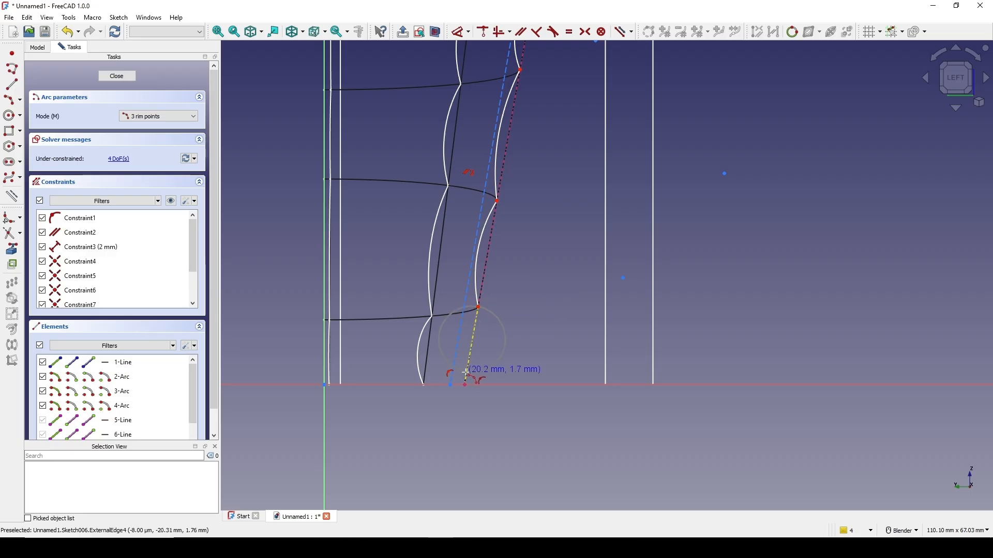
click(464, 384)
click(462, 354)
key(Escape)
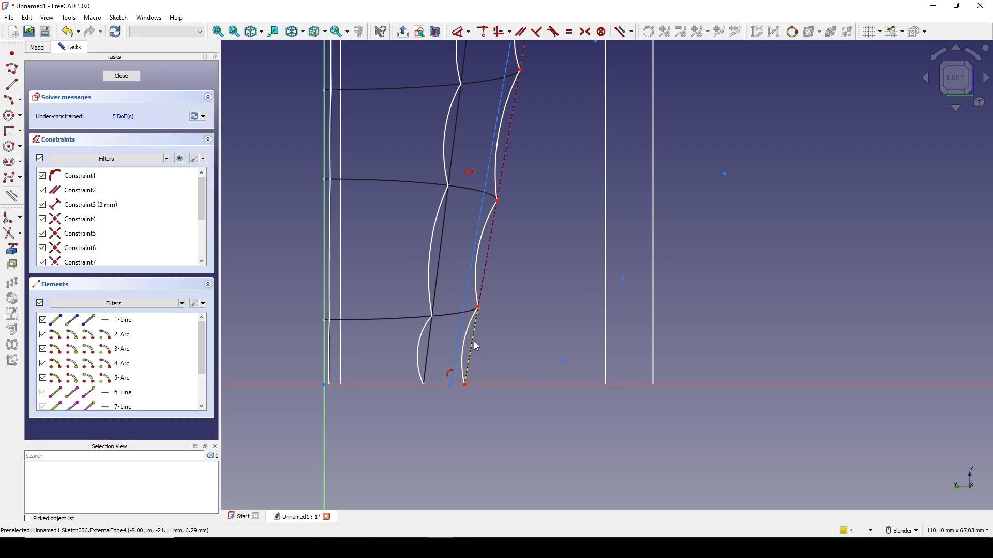
- Make the two lowest arcs tangent to the construction guide line
click(465, 353)
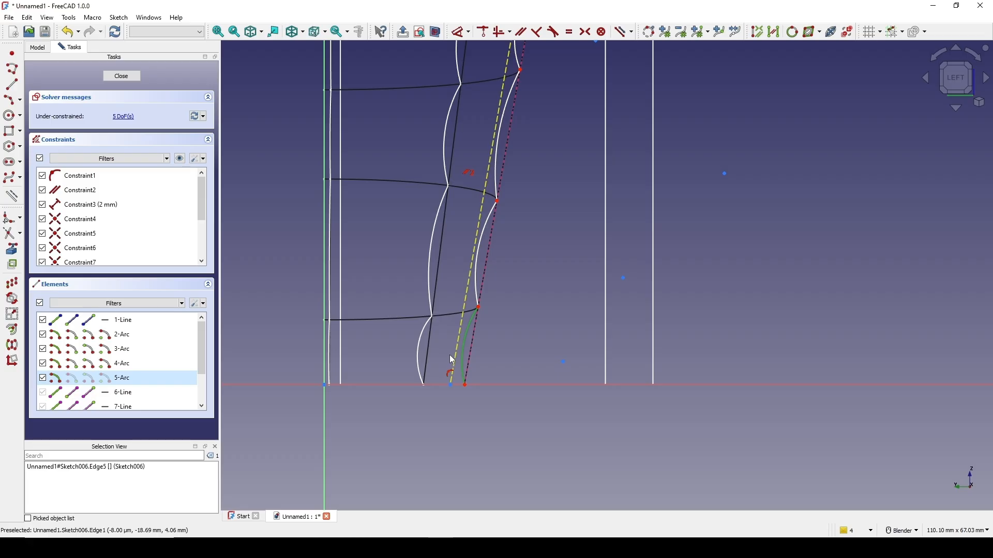
click(455, 355)
key(t)
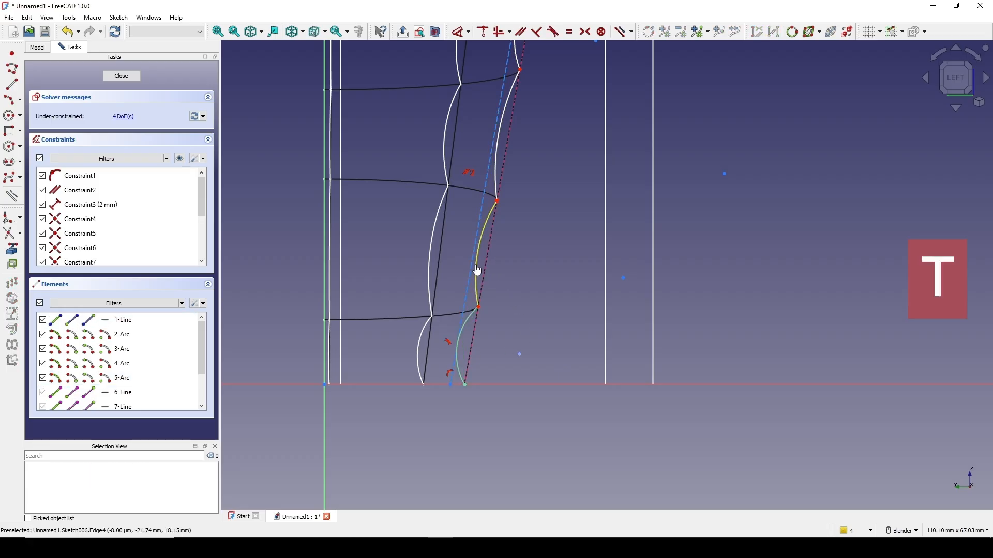
click(471, 270)
click(469, 273)
key(t)
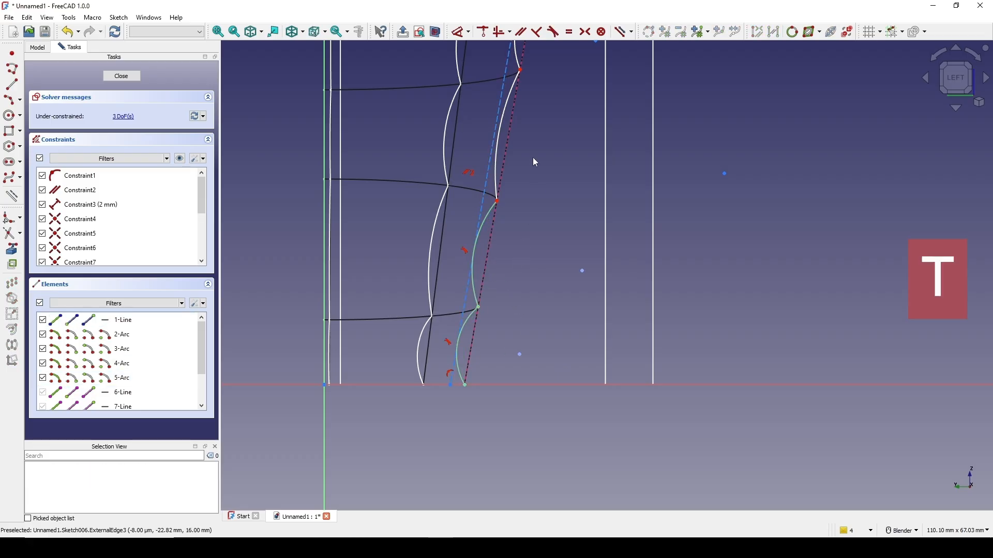
- Make the two upper arcs tangent to the construction guide line
scroll(486, 279, up, 2)
click(435, 270)
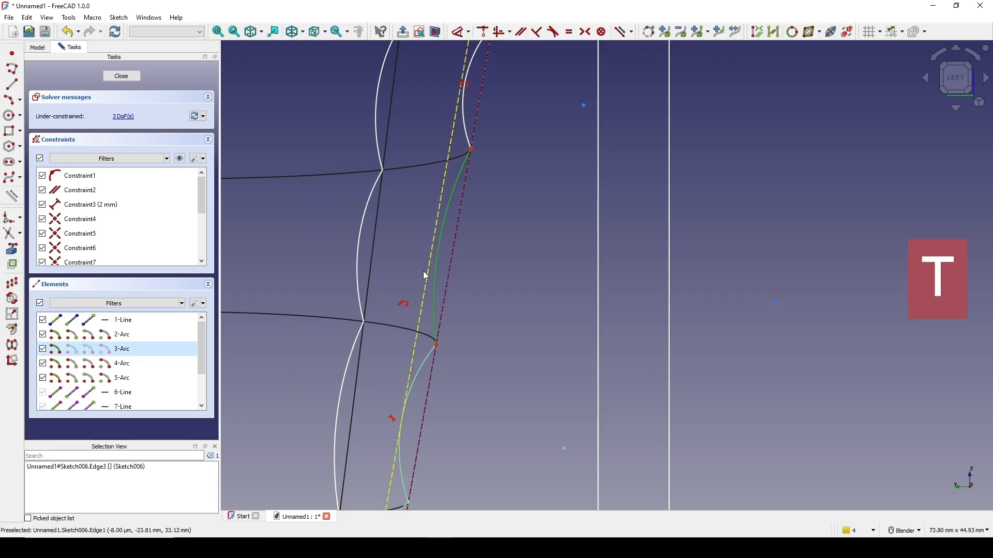
click(426, 273)
key(t)
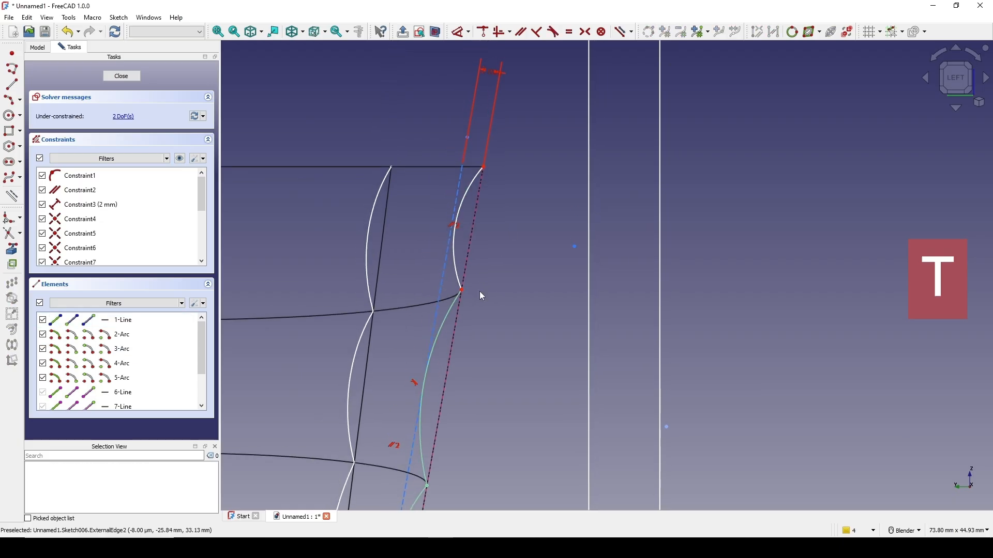
click(452, 246)
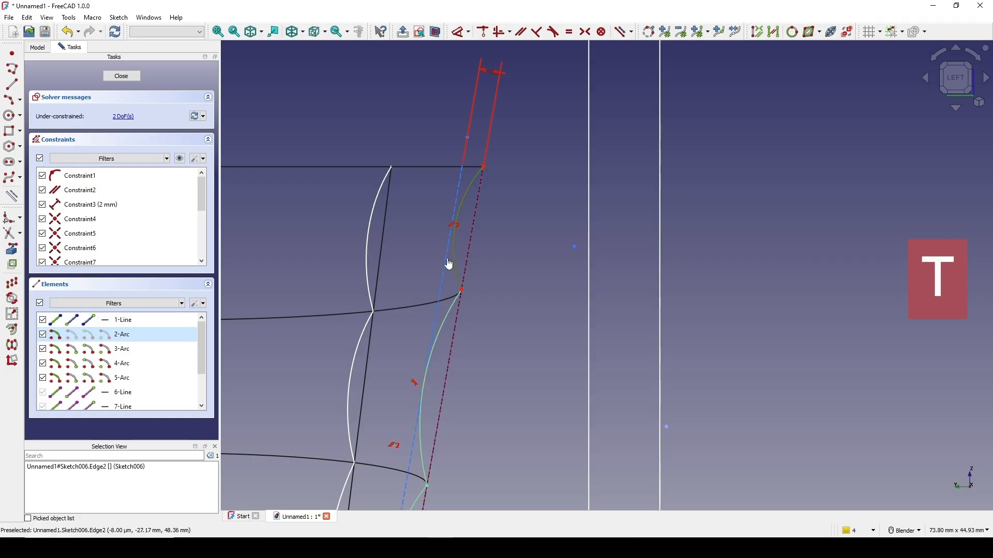
click(447, 261)
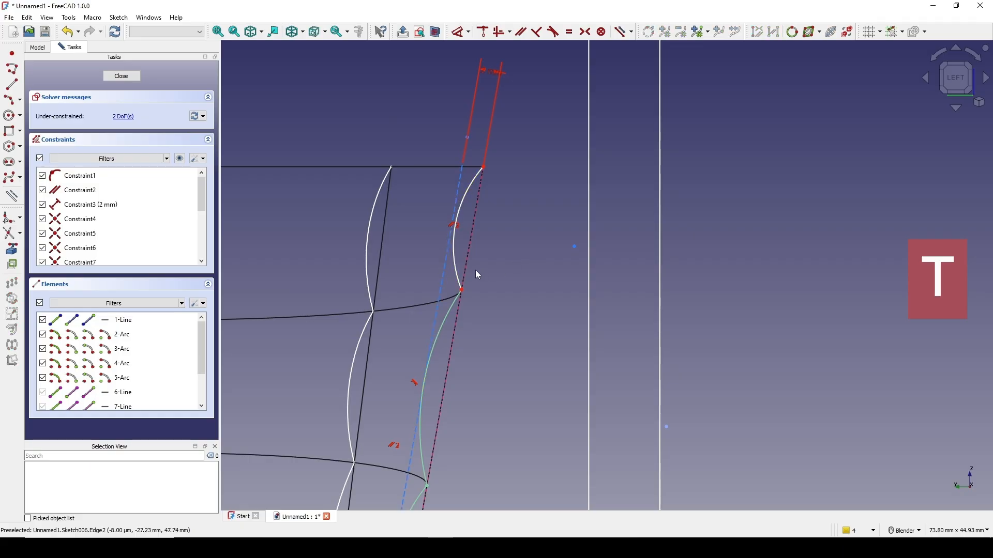
scroll(479, 276, up, 2)
click(428, 275)
click(443, 260)
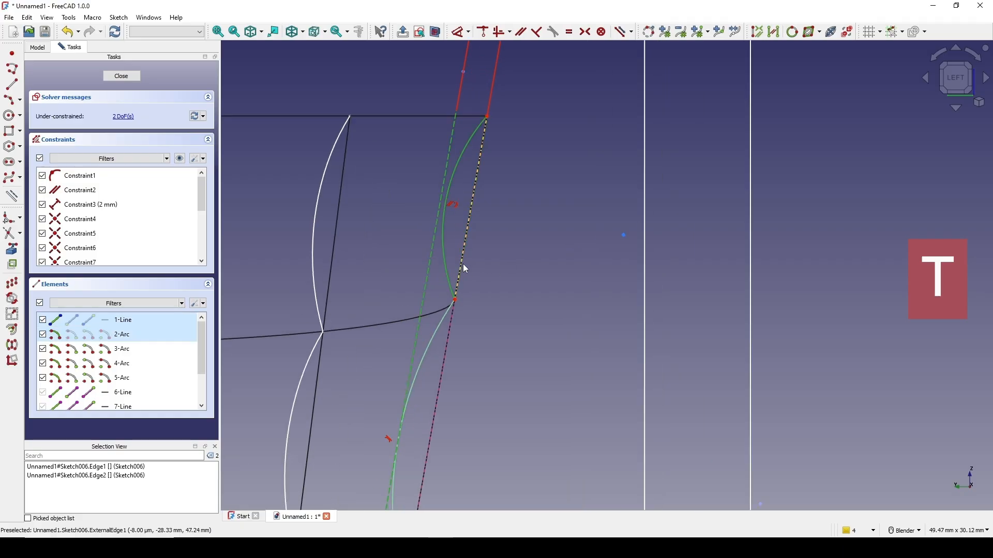
key(t)
- Close the finished arc sketch and rename Sketch006 as 4
scroll(464, 264, down, 8)
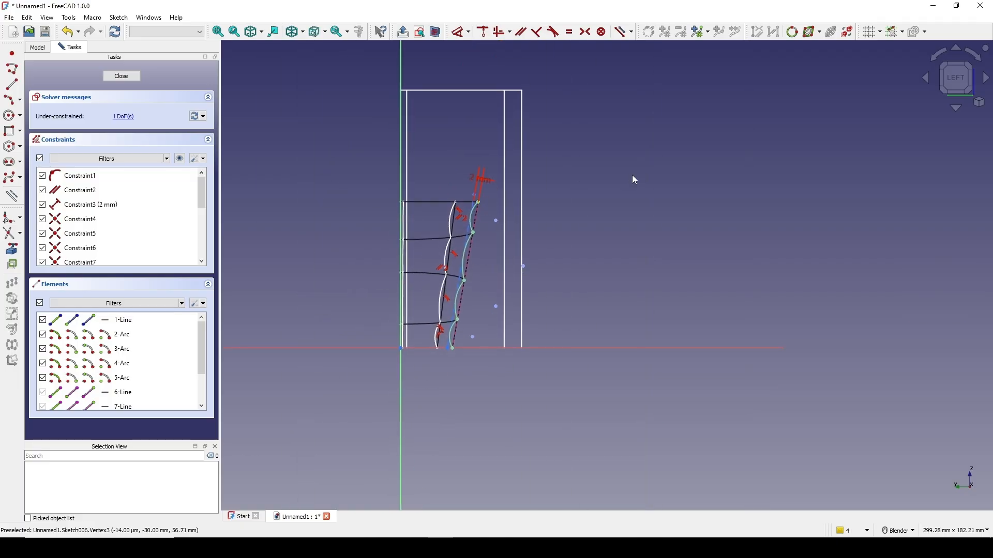
click(133, 76)
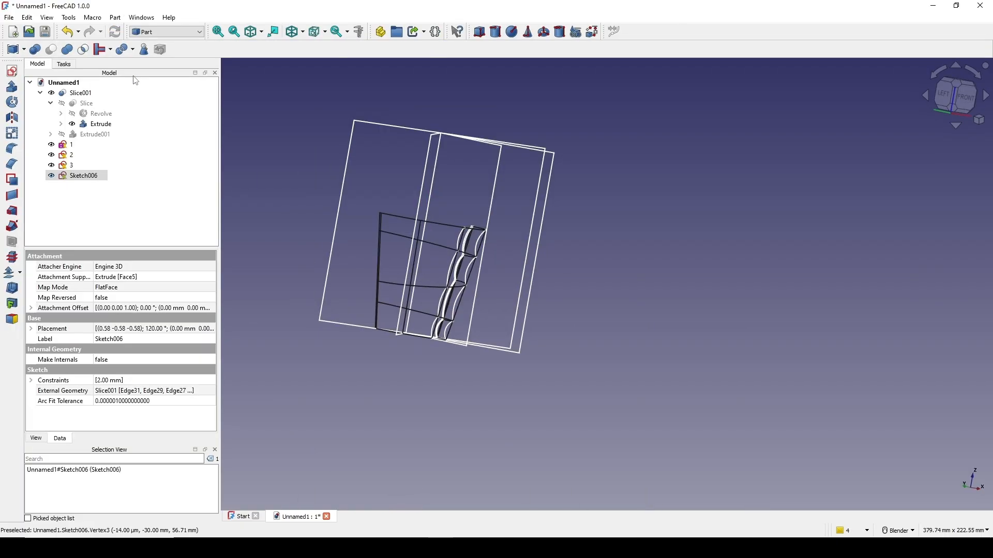
click(83, 176)
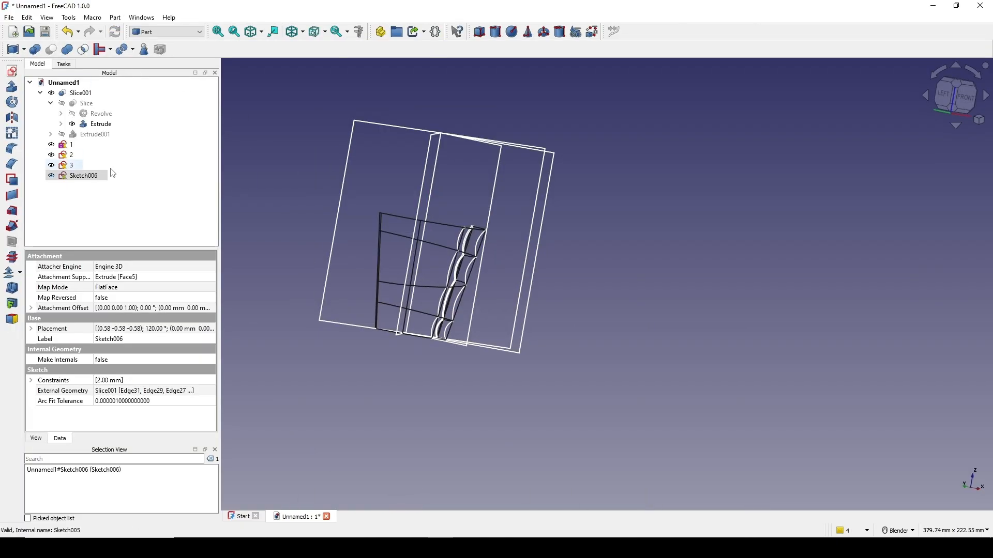
right_click(78, 176)
click(160, 514)
text(4)
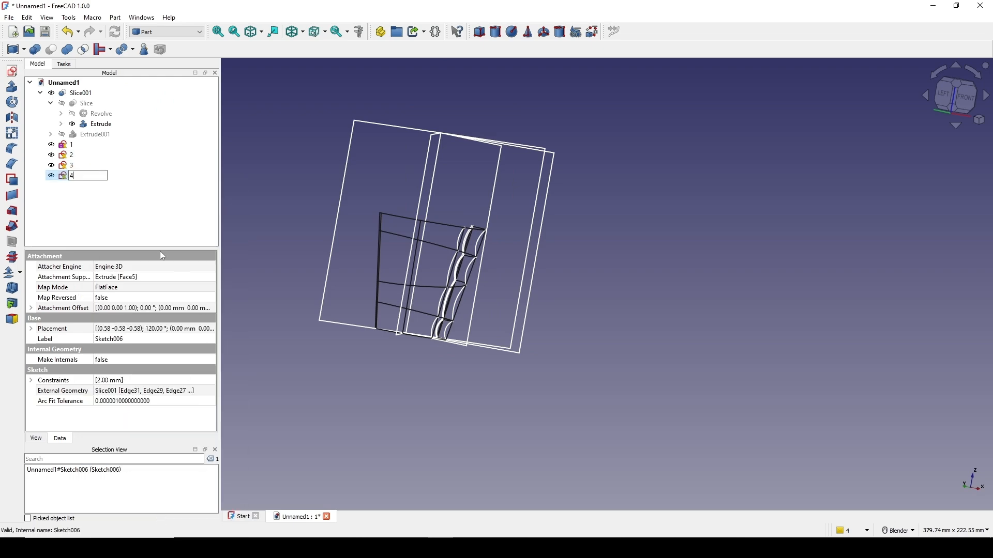
click(277, 195)
- Change the model's draw style from wireframe to Flat lines
middle_drag(355, 202, 446, 218)
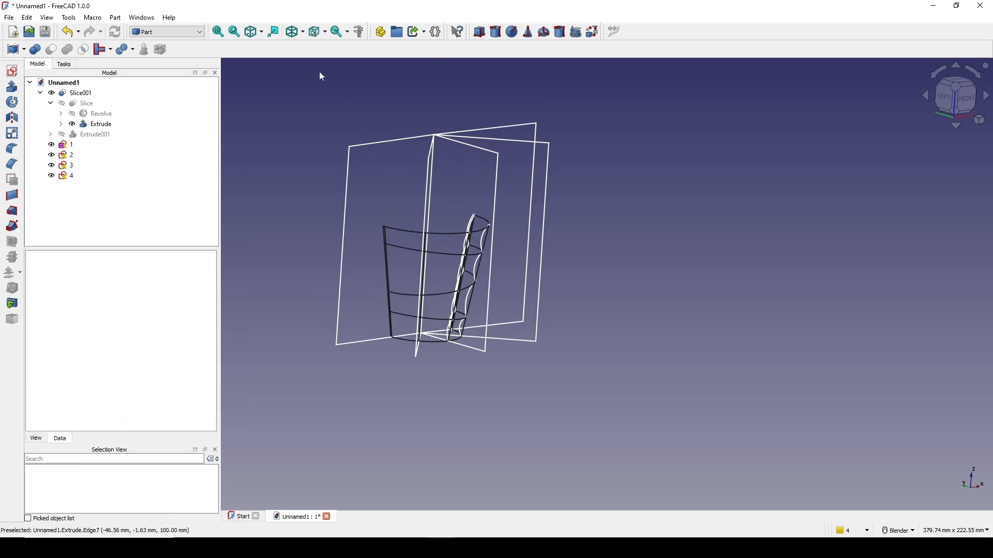
click(303, 32)
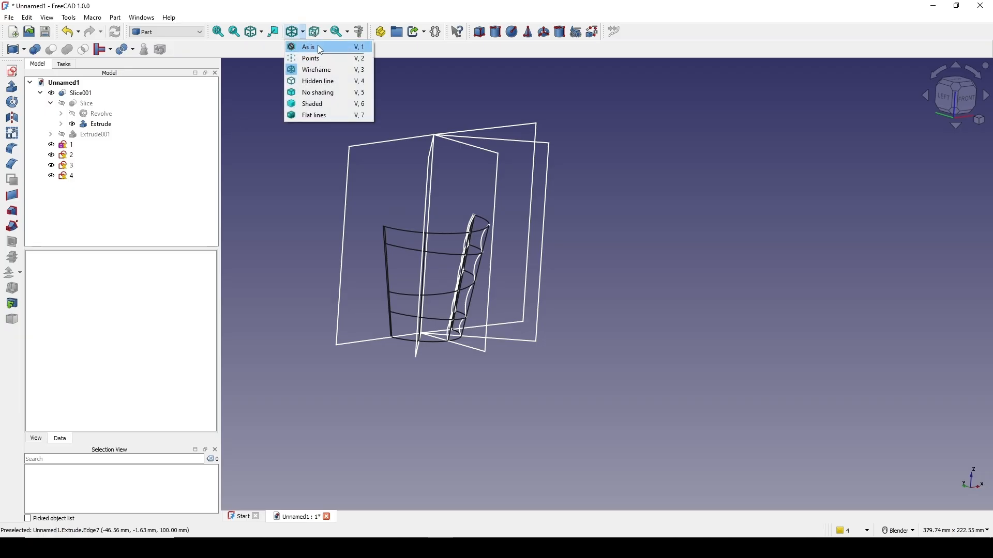
click(320, 48)
click(302, 32)
click(325, 104)
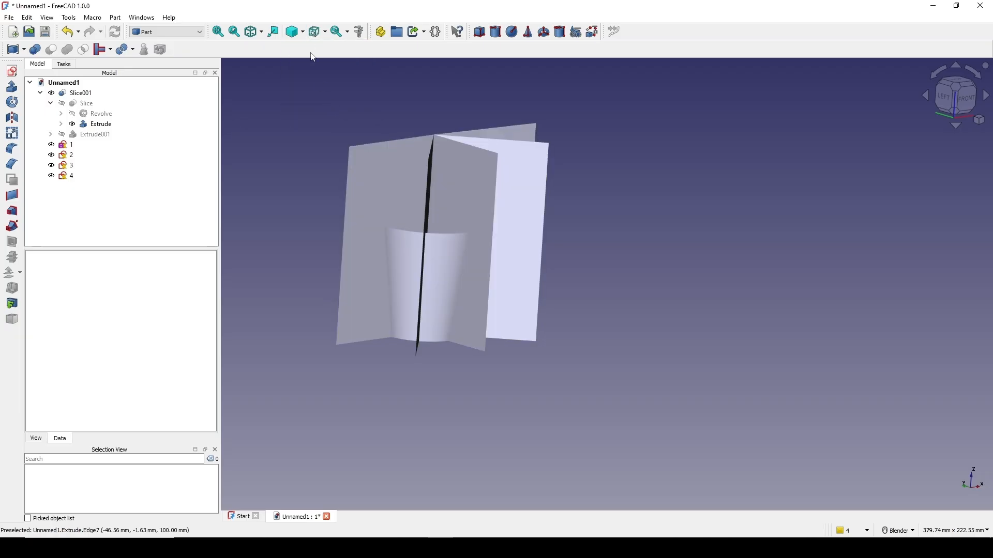
click(303, 32)
click(352, 120)
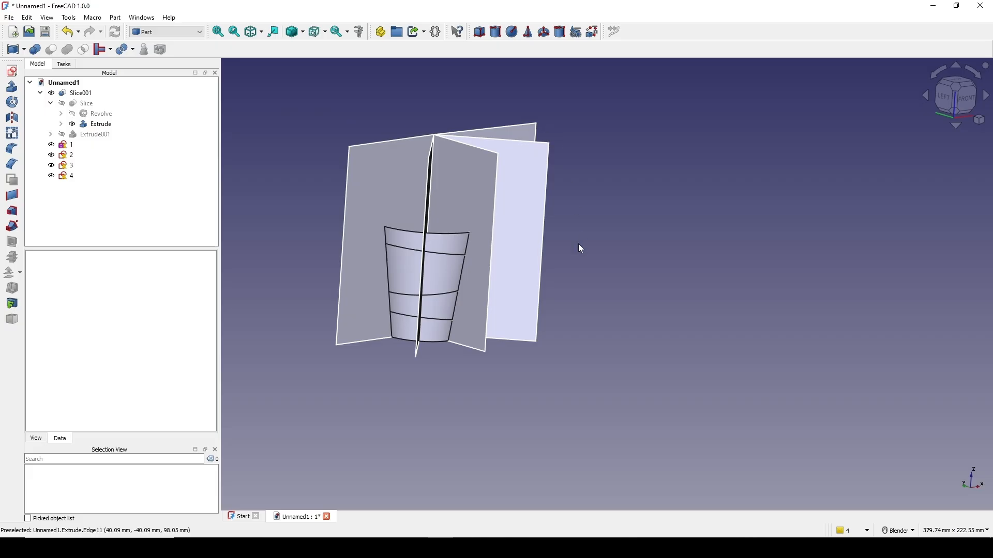
- Create a sketch on the next radial face of the Extrude, attached as Plane face, and turn on the section view
middle_drag(581, 248, 536, 290)
click(486, 212)
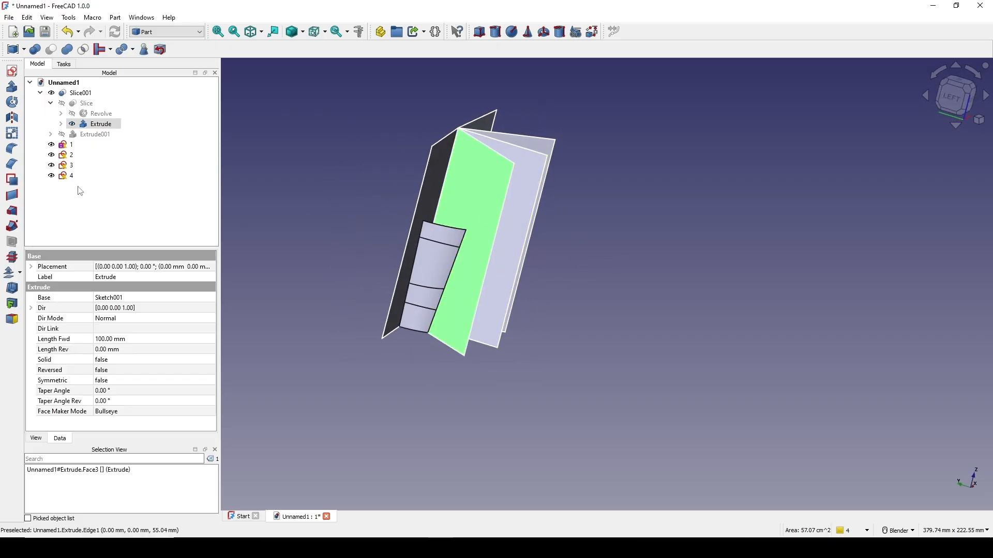
click(12, 72)
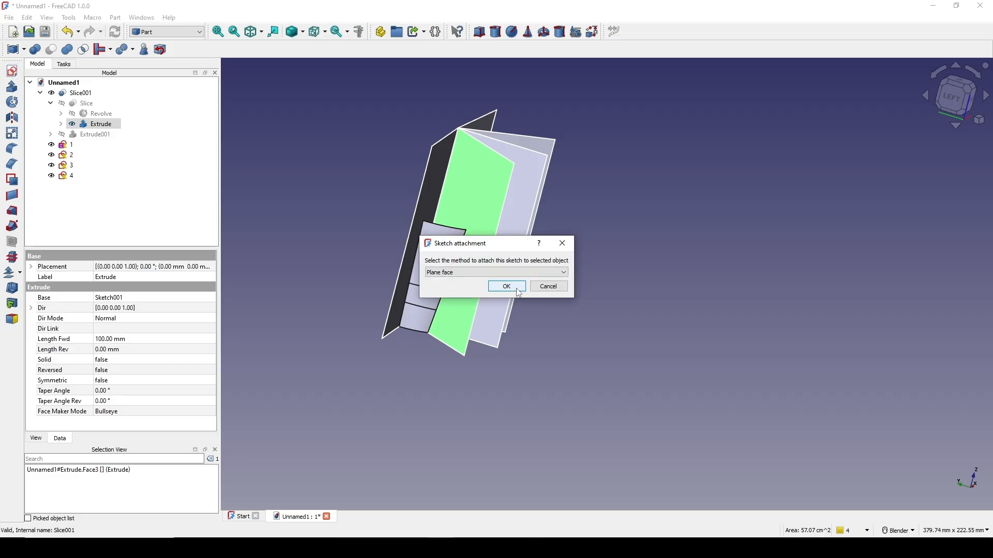
click(507, 287)
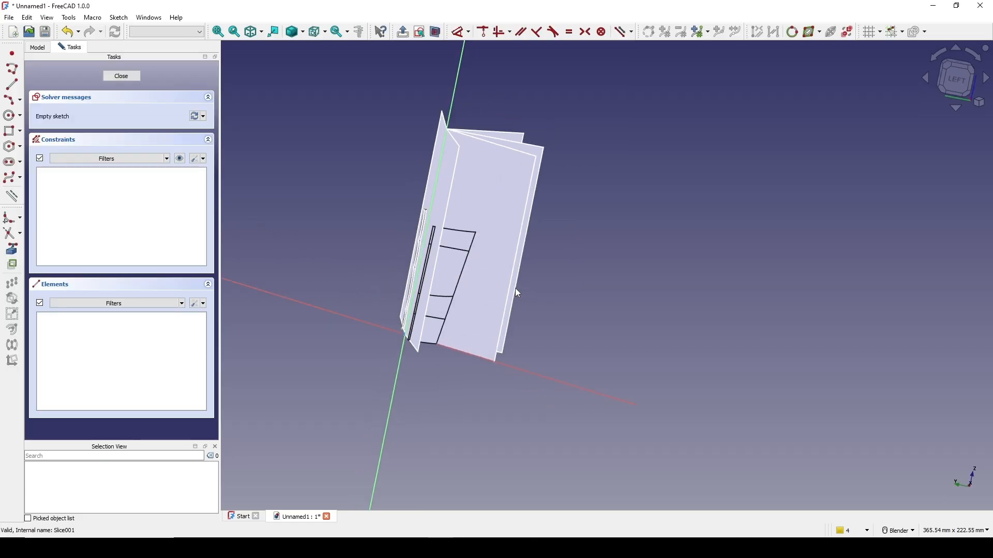
click(439, 35)
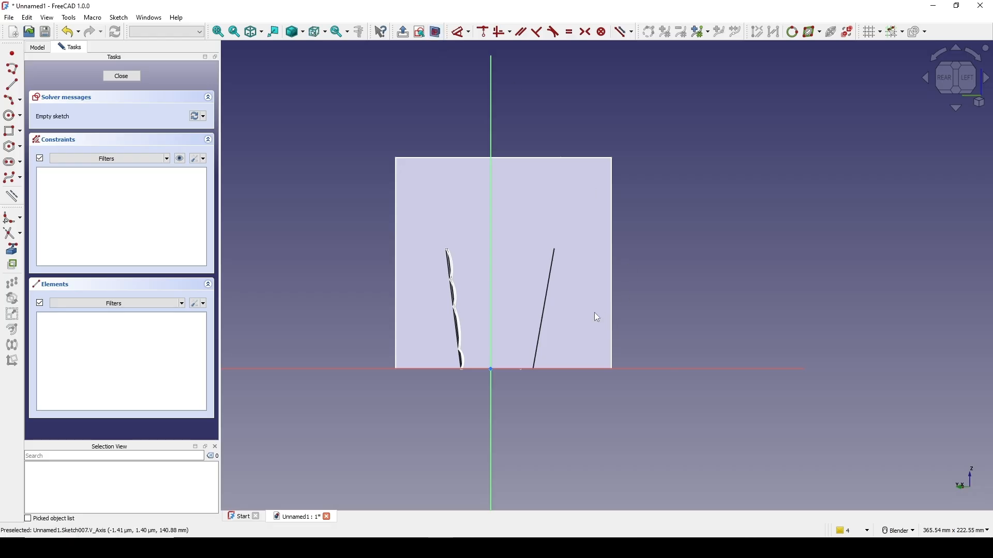
- Project the four slanted cup-wall edge segments into the sketch as external geometry
scroll(573, 295, up, 3)
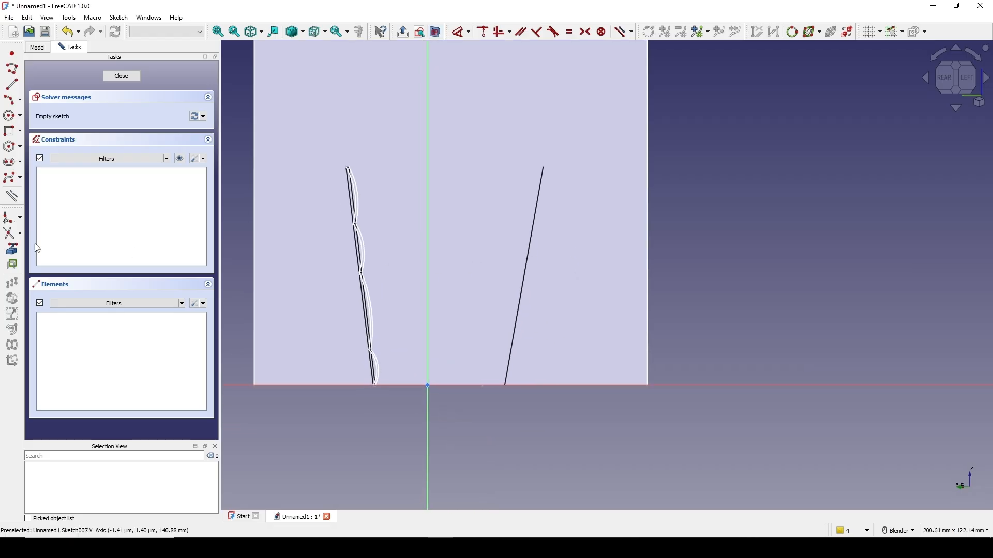
click(539, 193)
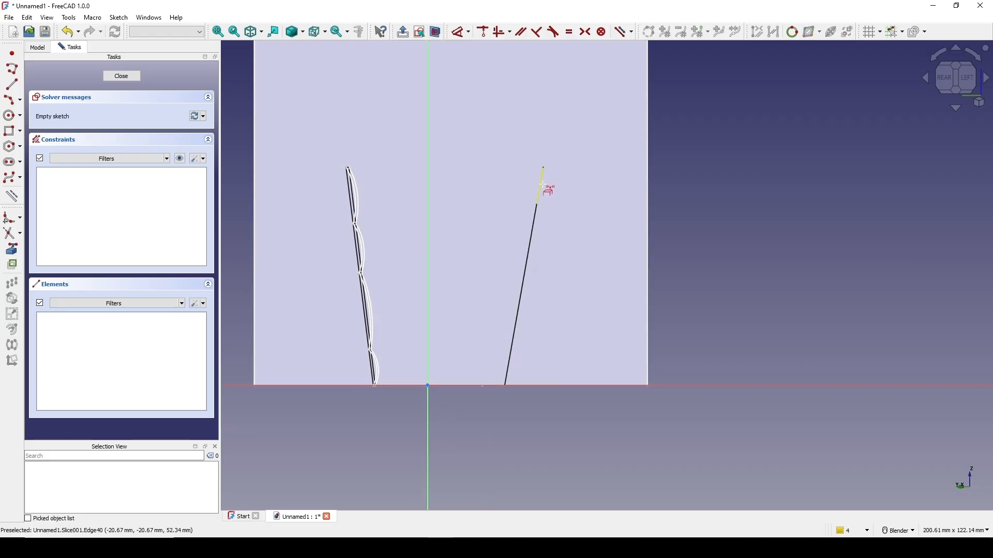
click(521, 293)
click(513, 337)
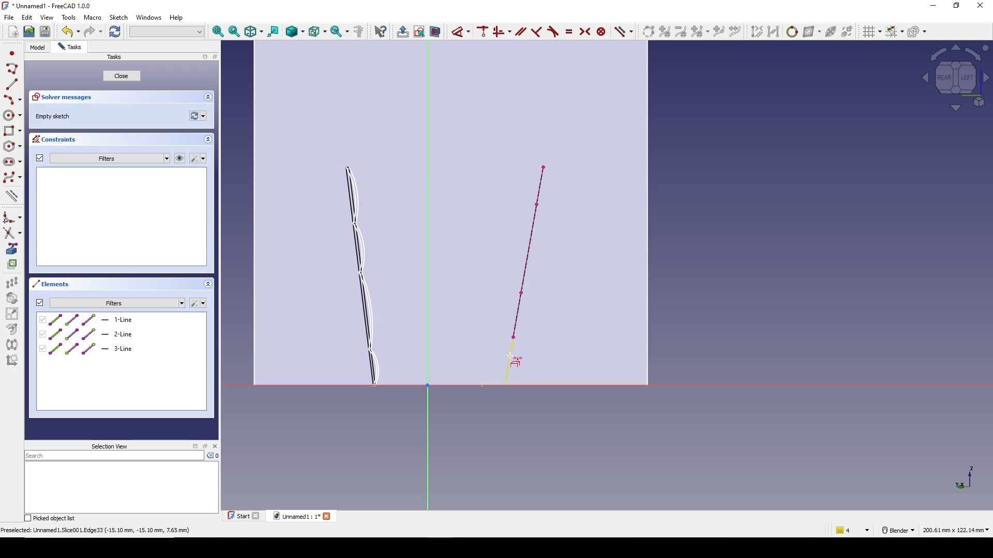
click(8, 100)
key(Escape)
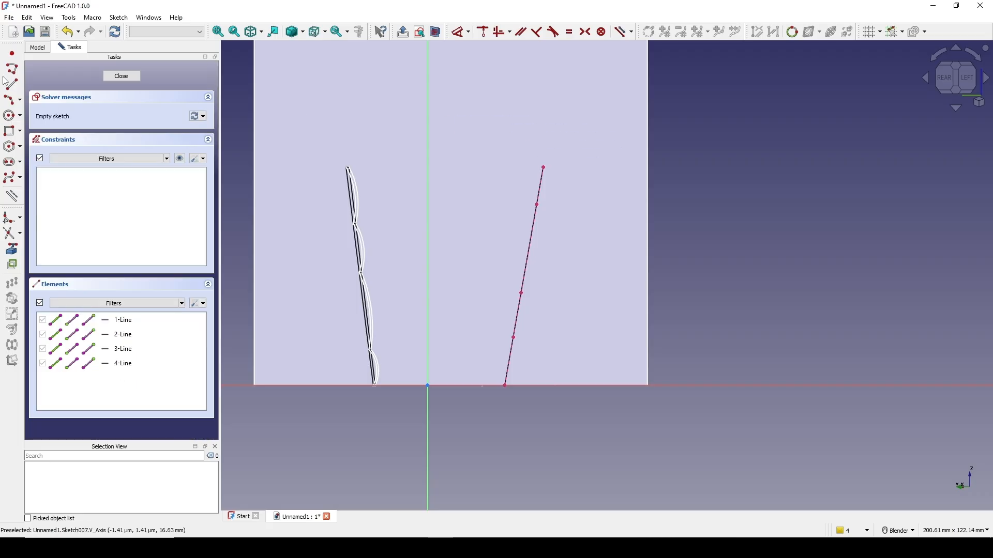
- Draw a slanted line from the horizontal axis up to about 62 mm high, just inside the projected wall edges
click(11, 84)
click(486, 385)
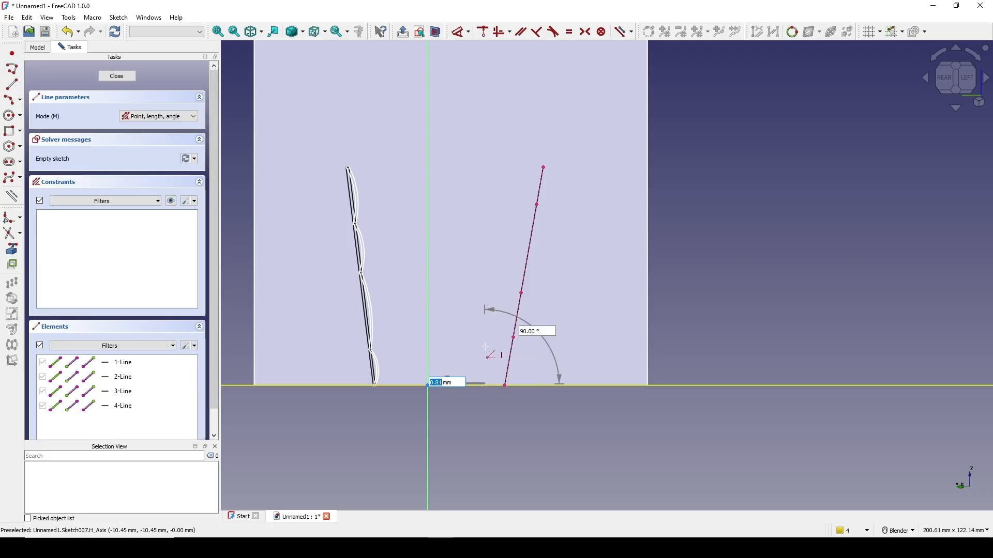
click(531, 148)
right_click(624, 147)
scroll(595, 176, up, 3)
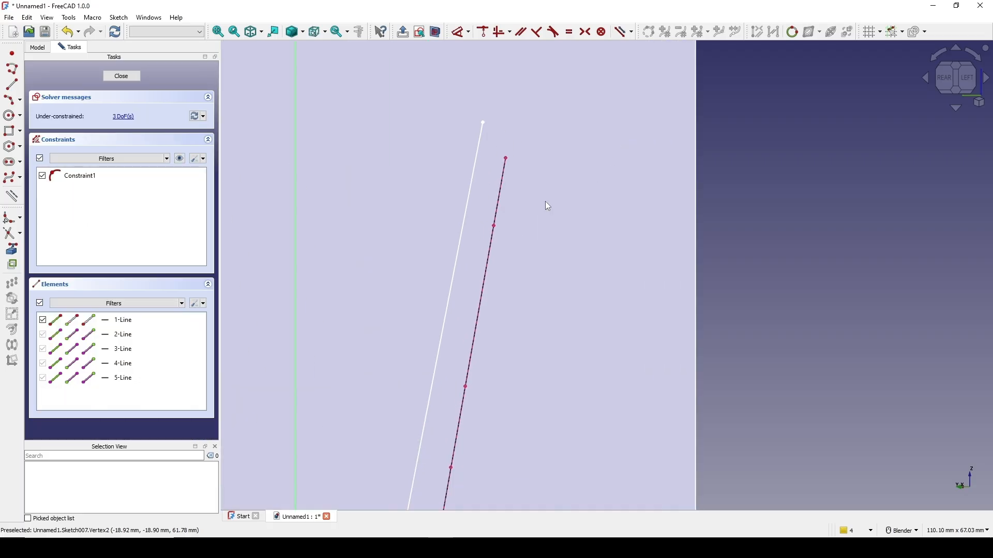
- Make the slanted line parallel to the uppermost projected wall edge and convert it to construction geometry
click(464, 234)
click(501, 212)
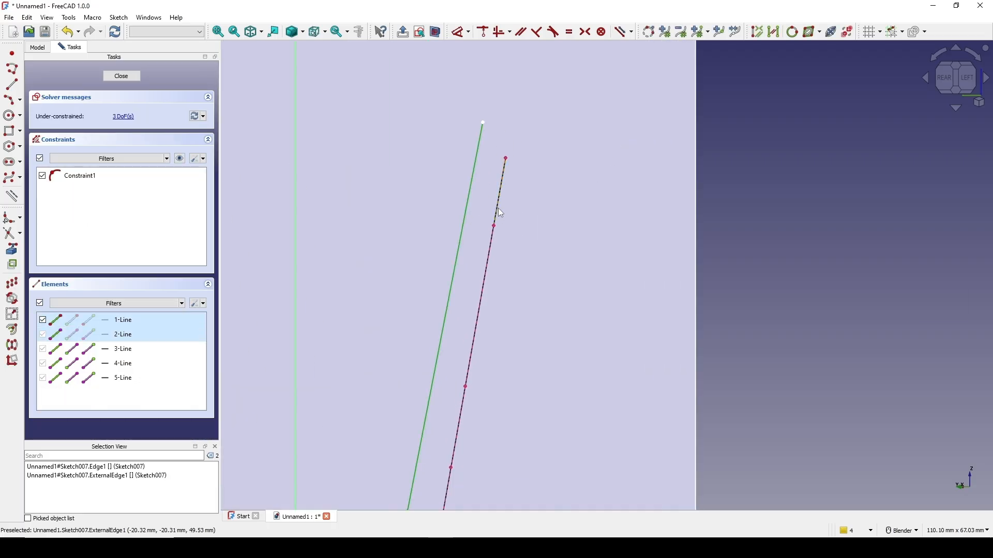
key(p)
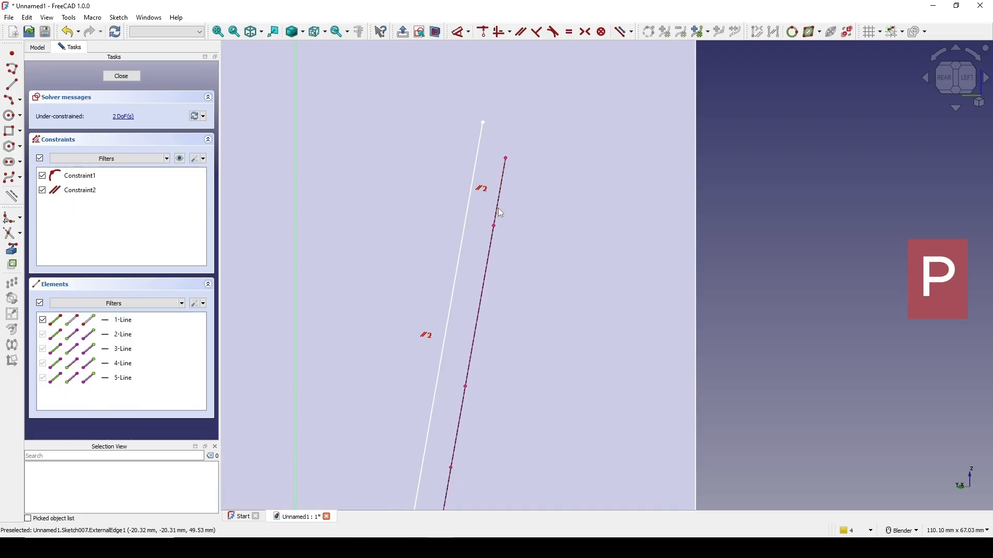
click(467, 228)
key(g)
key(n)
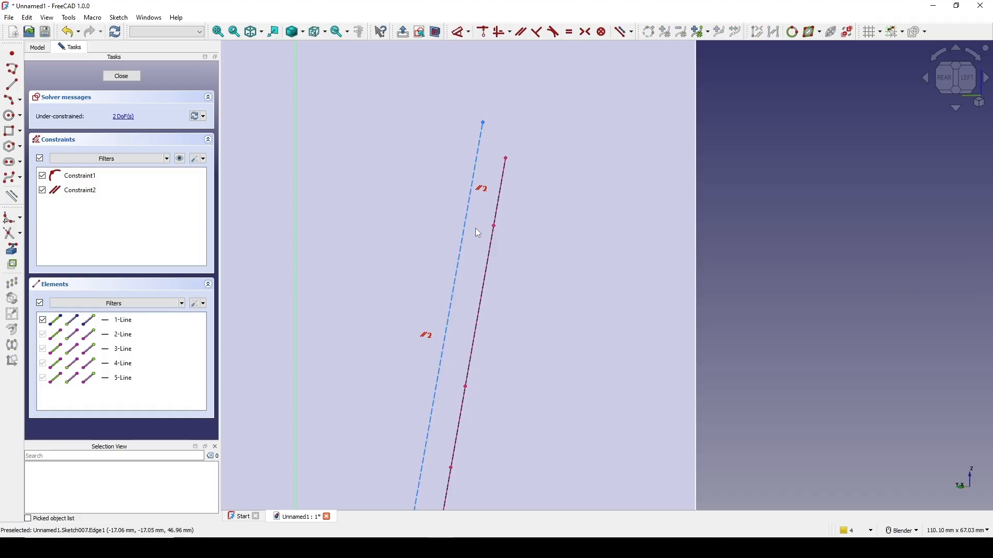
- Constrain the upper endpoint of the construction line to a distance of 2 mm from the projected wall edge
click(483, 122)
click(499, 193)
key(d)
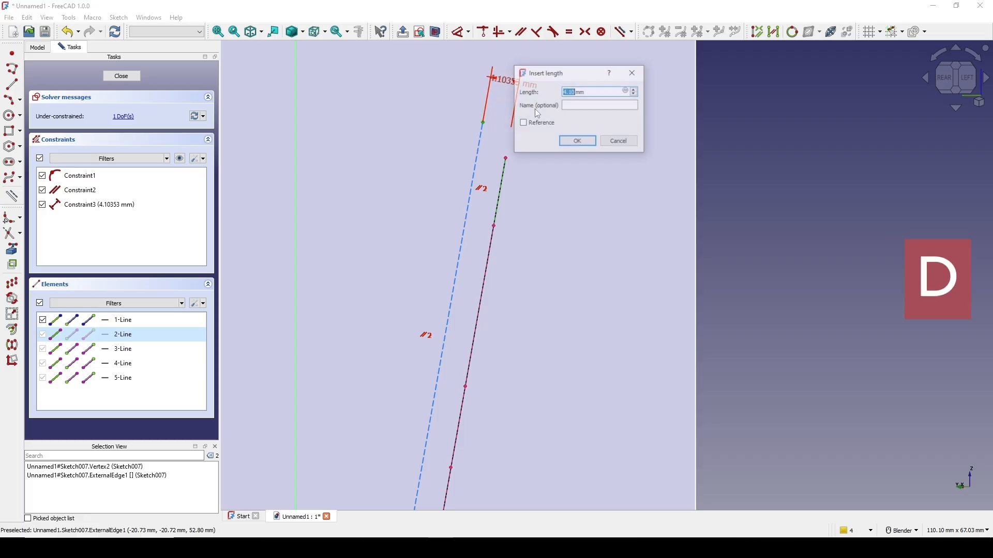
text(2)
click(578, 143)
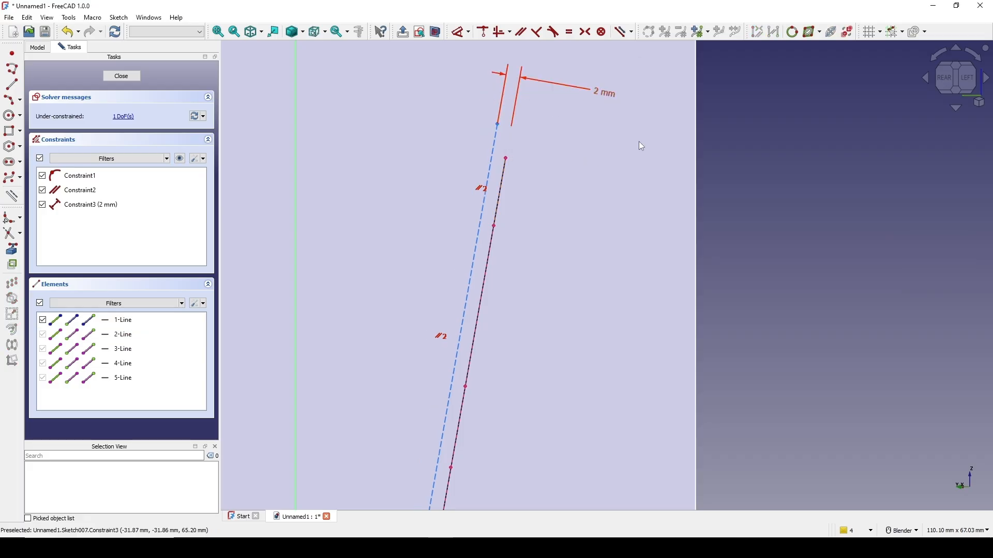
- Draw a three-point arc between the endpoints of the topmost projected wall segment, bulging toward the construction line
scroll(577, 162, down, 3)
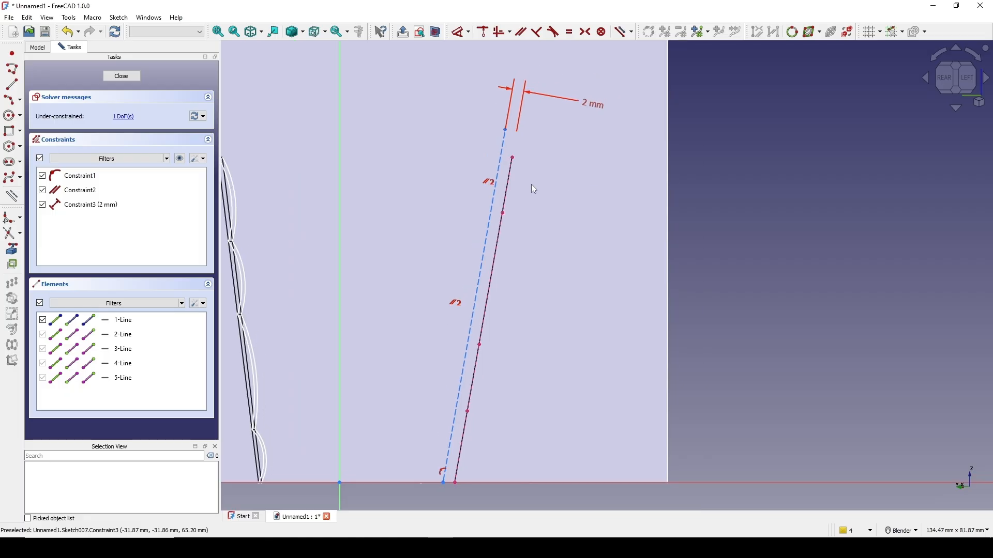
click(12, 100)
scroll(521, 143, up, 3)
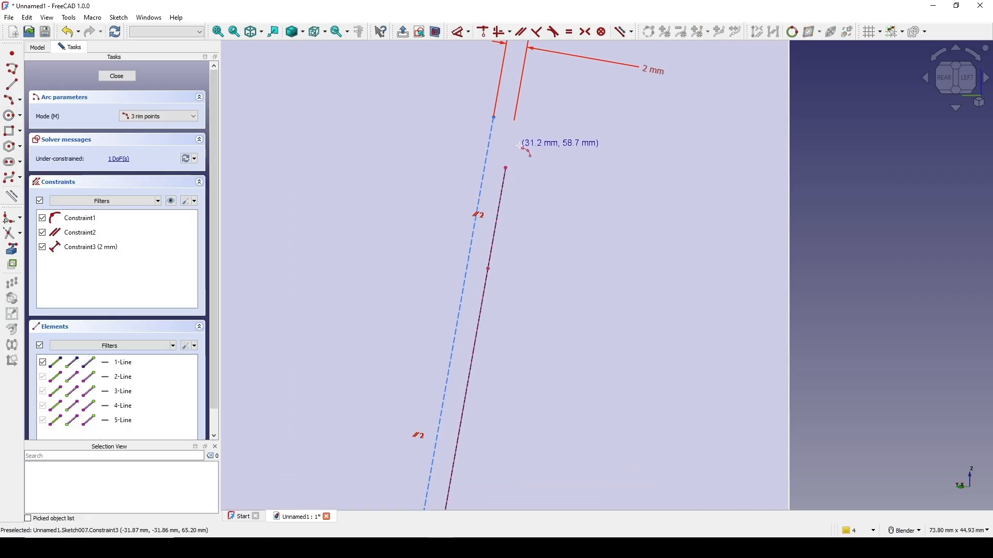
click(507, 168)
click(489, 268)
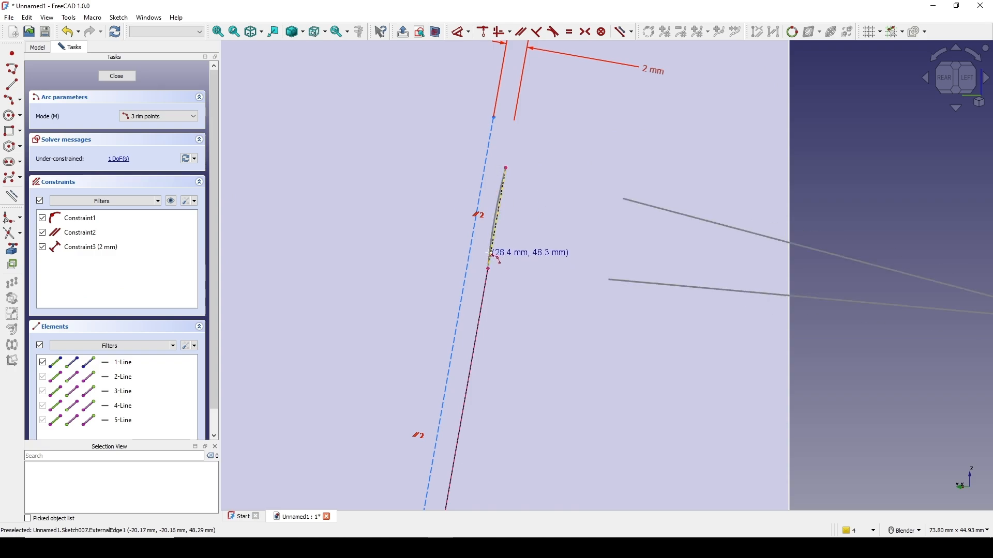
click(481, 231)
- Draw a three-point arc across the long second wall segment, starting at the first arc's lower end and bulging toward the construction line
scroll(513, 255, up, 1)
shift+middle_drag(514, 256, 533, 158)
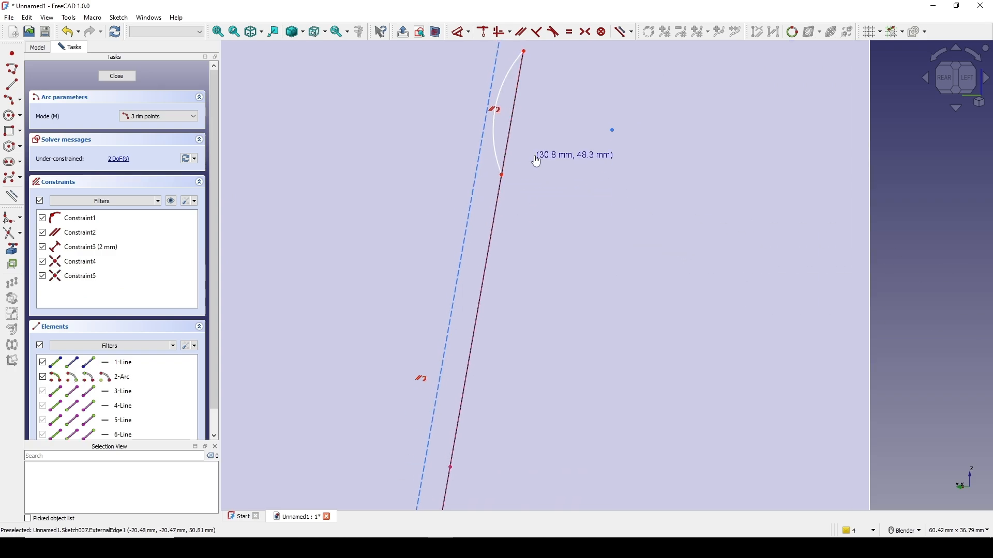
click(504, 176)
scroll(494, 368, down, 3)
shift+middle_drag(501, 377, 517, 231)
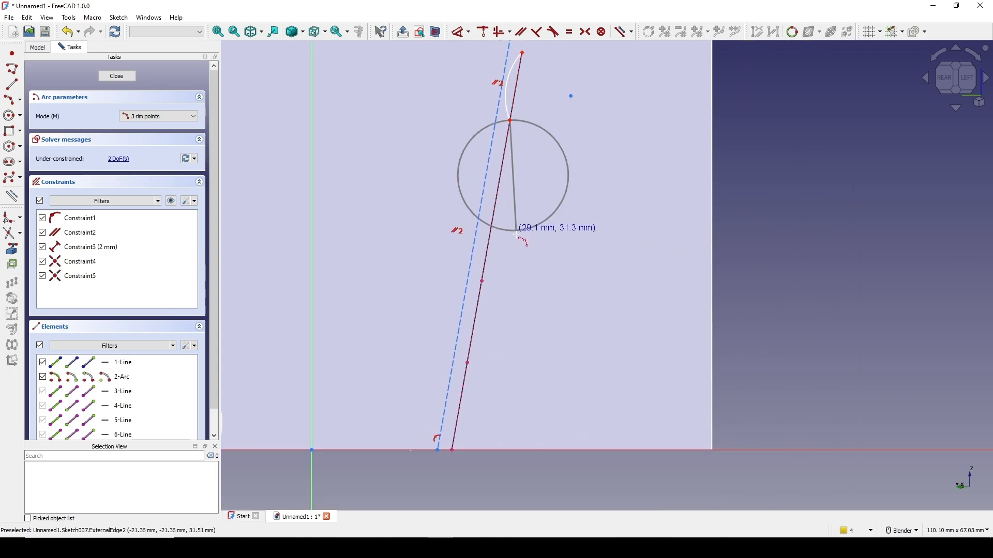
click(482, 281)
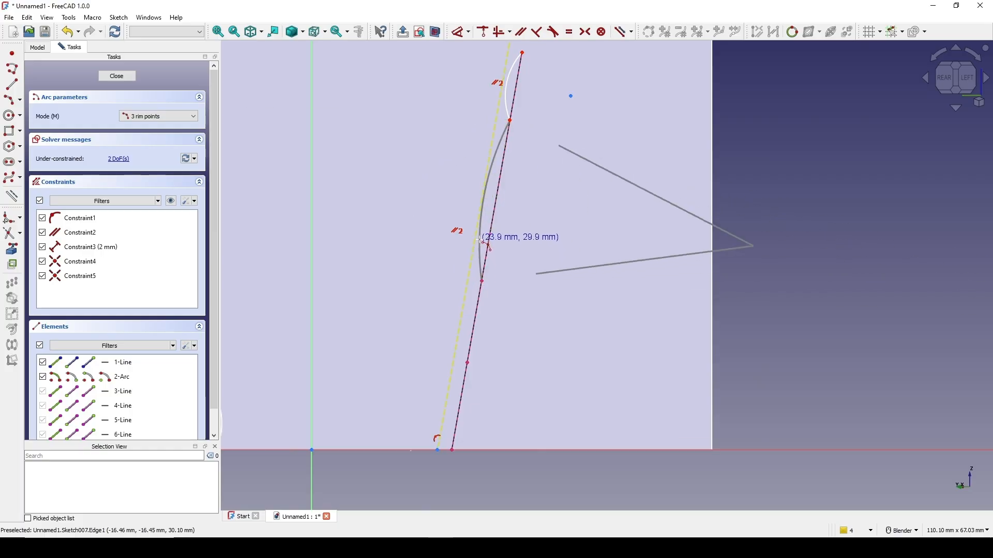
click(478, 239)
- Draw three-point arcs across the two lowest wall segments, continuing the scalloped chain down to the horizontal axis
shift+middle_drag(507, 253, 519, 202)
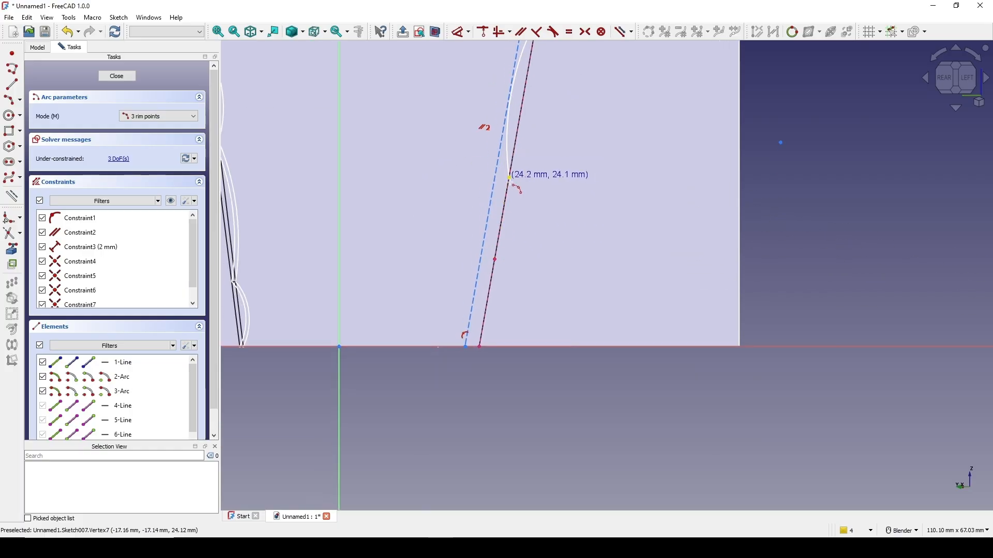
click(510, 178)
click(495, 259)
scroll(495, 260, up, 2)
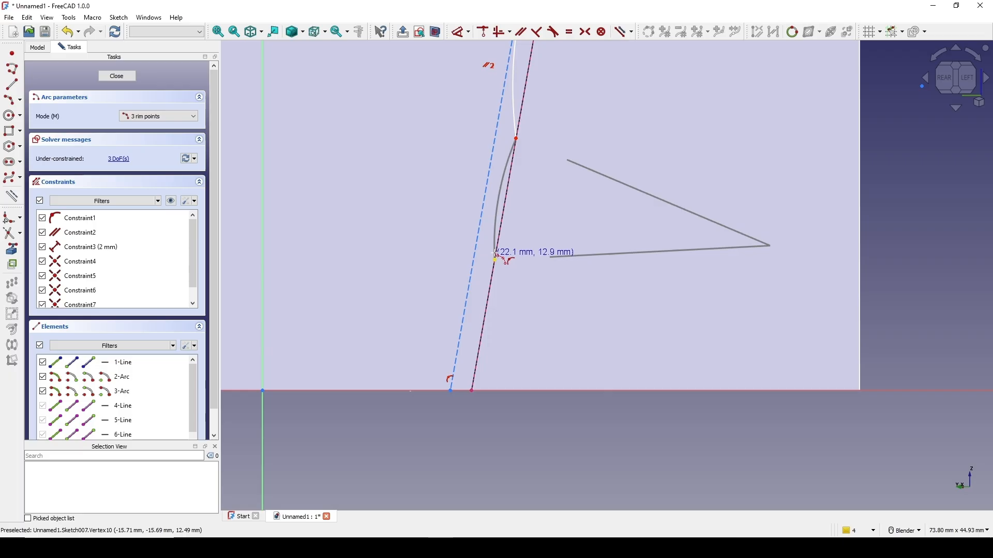
click(492, 226)
click(494, 261)
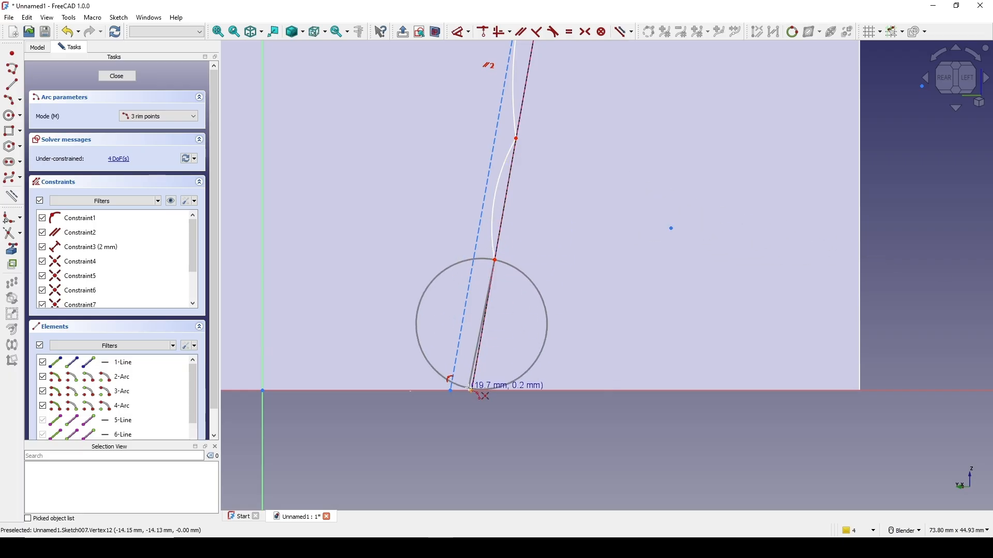
click(471, 390)
click(479, 366)
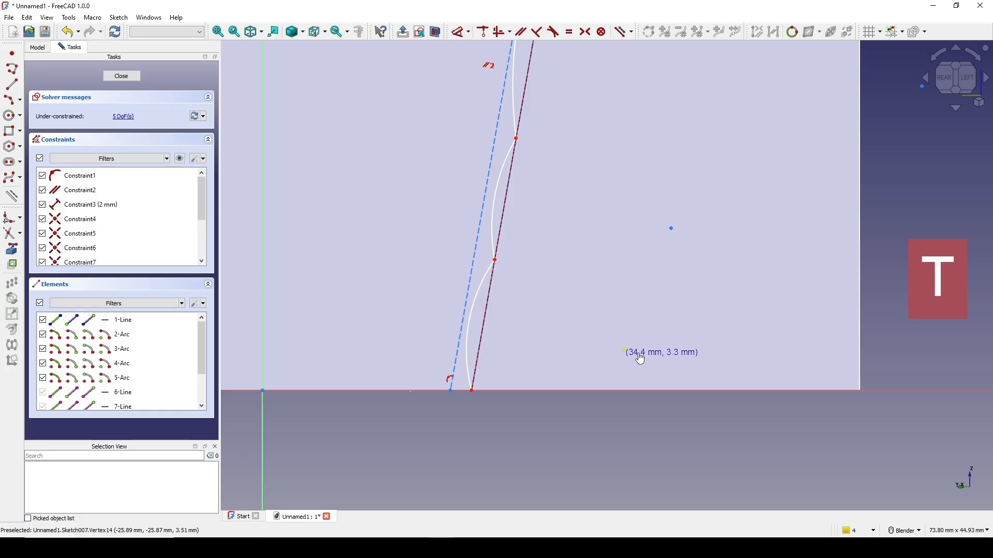
- Make the two lowest arcs tangent to the slanted construction line
click(470, 331)
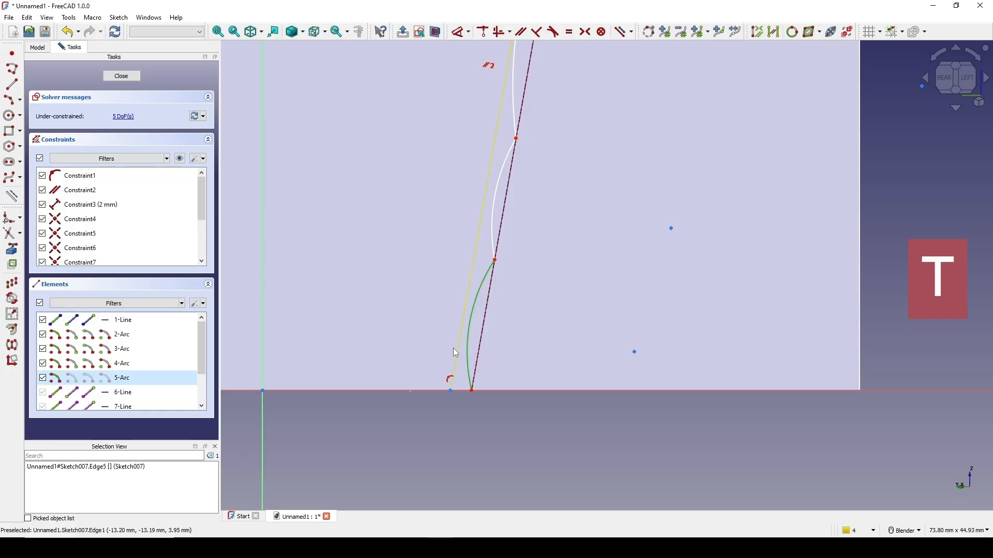
click(458, 348)
key(t)
shift+middle_drag(518, 177, 494, 269)
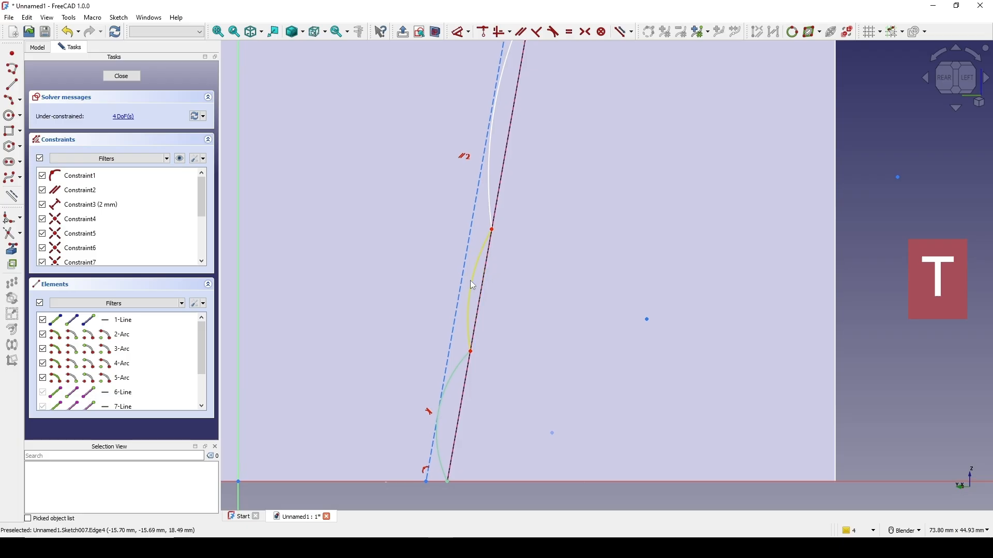
click(467, 281)
click(462, 294)
key(t)
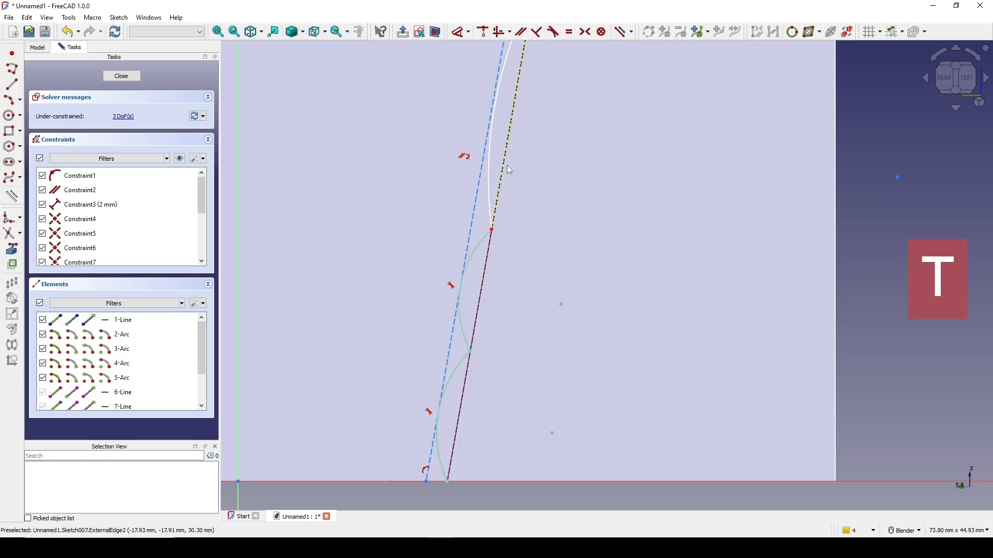
- Make the two upper arcs tangent to the slanted construction line
shift+middle_drag(506, 165, 460, 274)
click(457, 269)
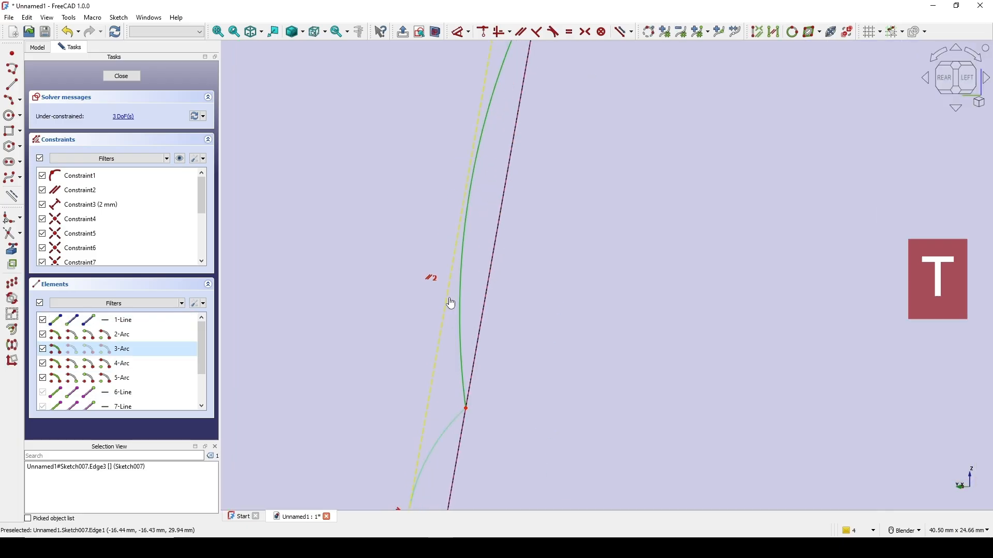
click(447, 296)
key(t)
scroll(454, 294, down, 2)
shift+middle_drag(503, 162, 482, 283)
scroll(483, 283, up, 3)
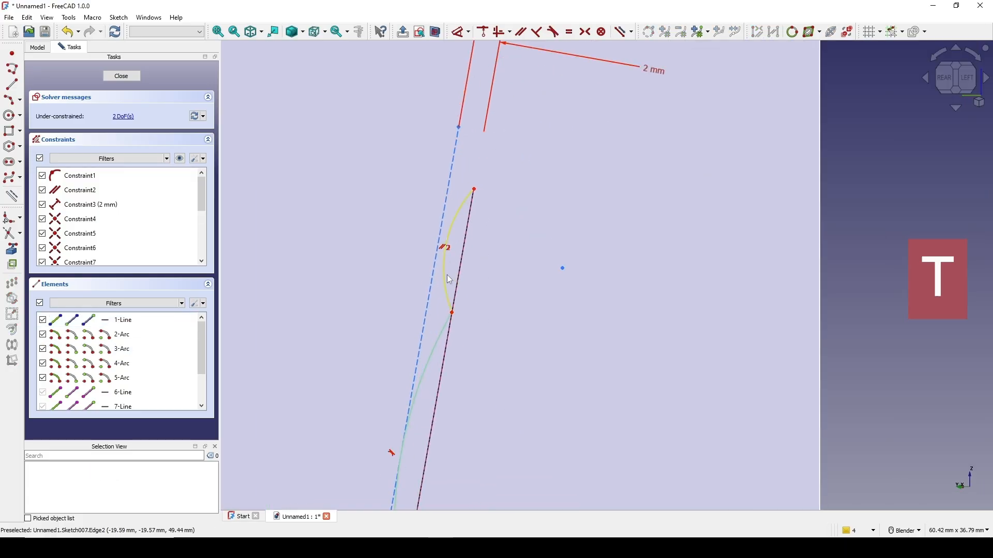
click(442, 275)
click(435, 280)
key(t)
scroll(501, 206, down, 4)
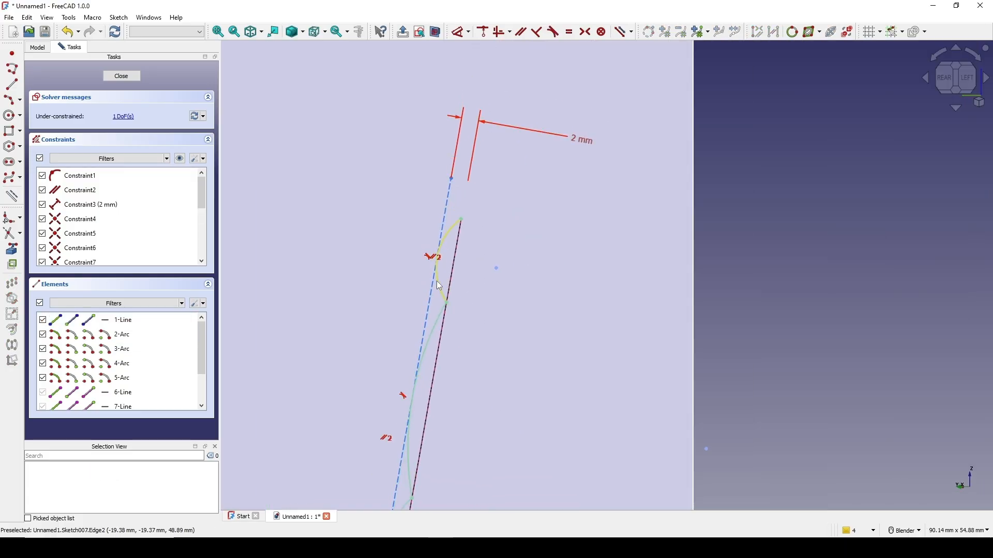
- Close the finished scallop sketch and rename it as 5
click(117, 76)
middle_drag(507, 229, 527, 224)
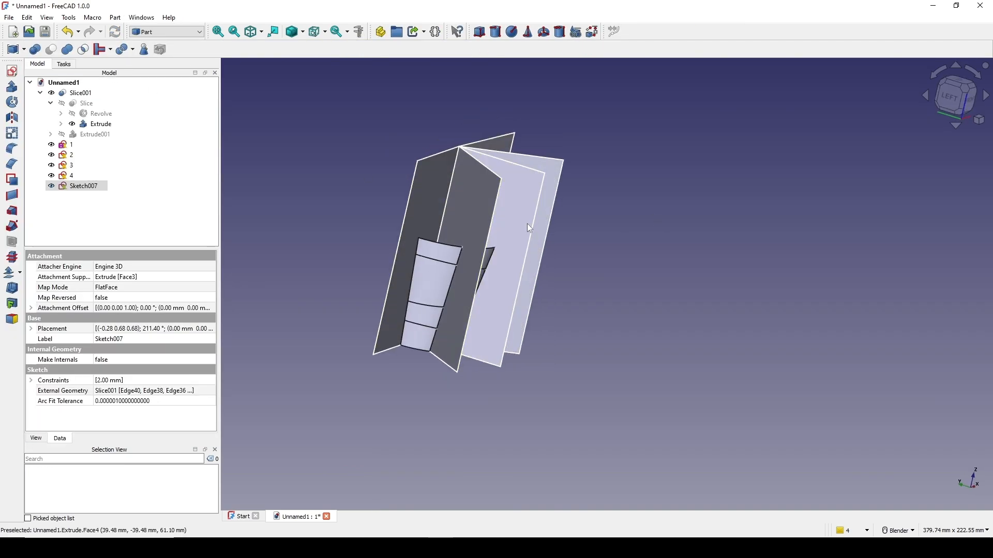
right_click(89, 187)
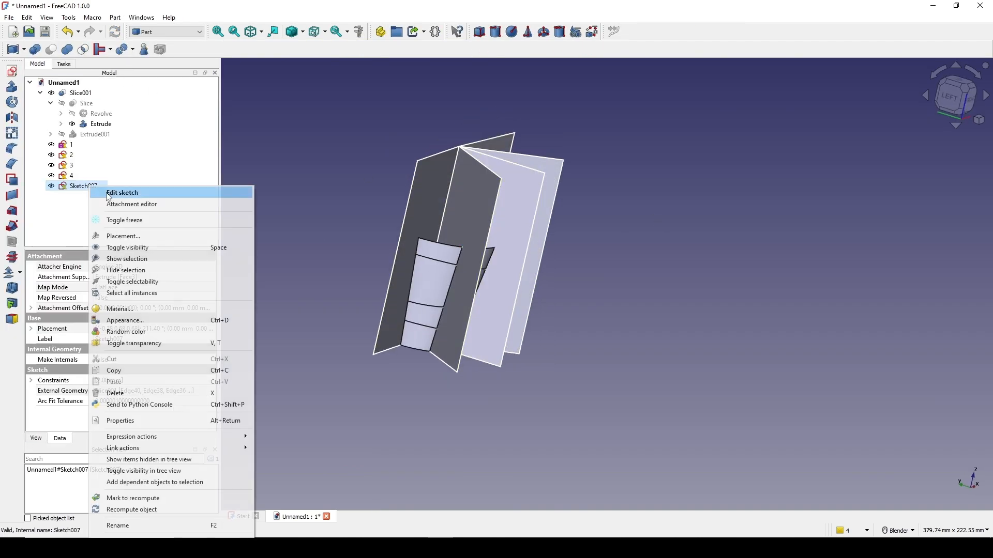
click(157, 525)
text(5)
key(Return)
- Create a sketch on the next radial face of the Extrude and turn on the section view
middle_drag(286, 259, 412, 203)
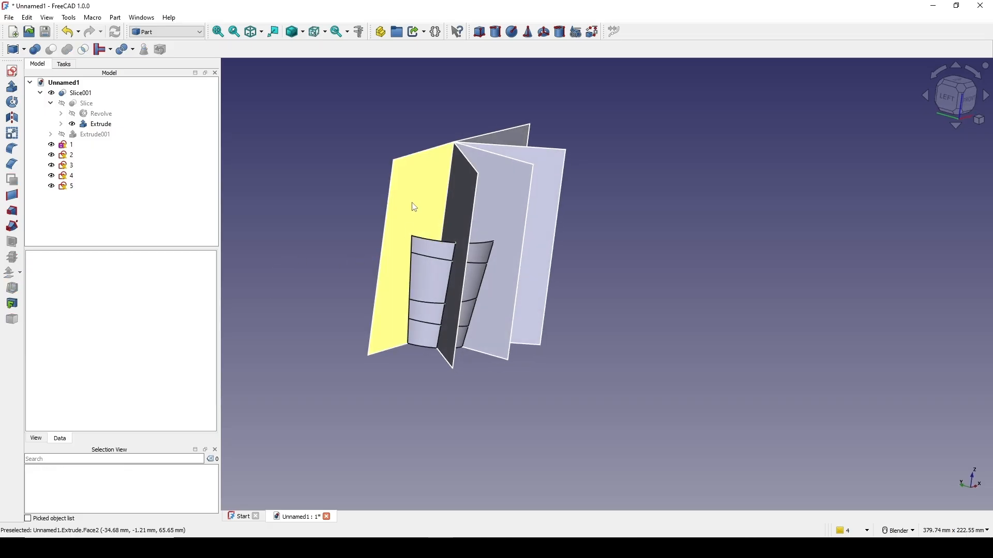
click(412, 202)
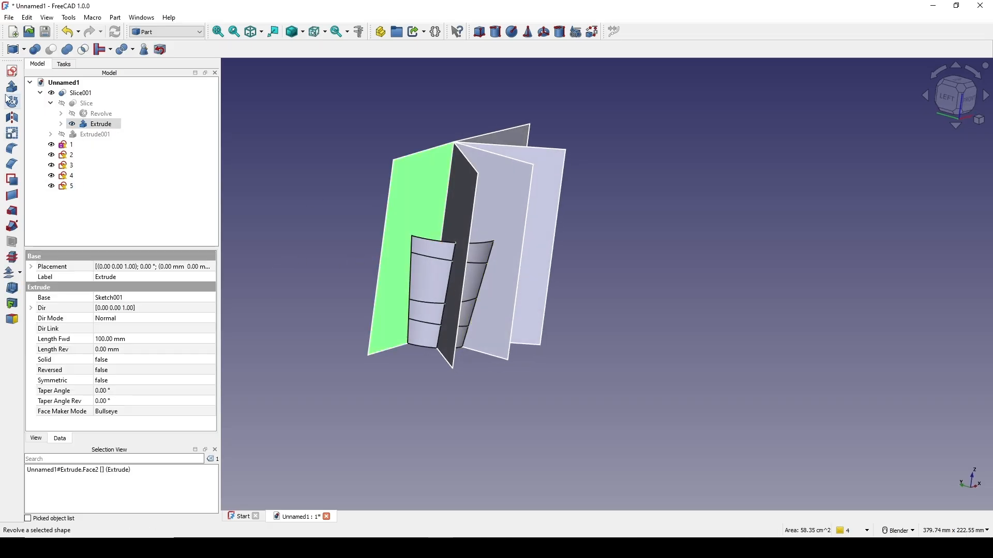
click(12, 71)
click(507, 287)
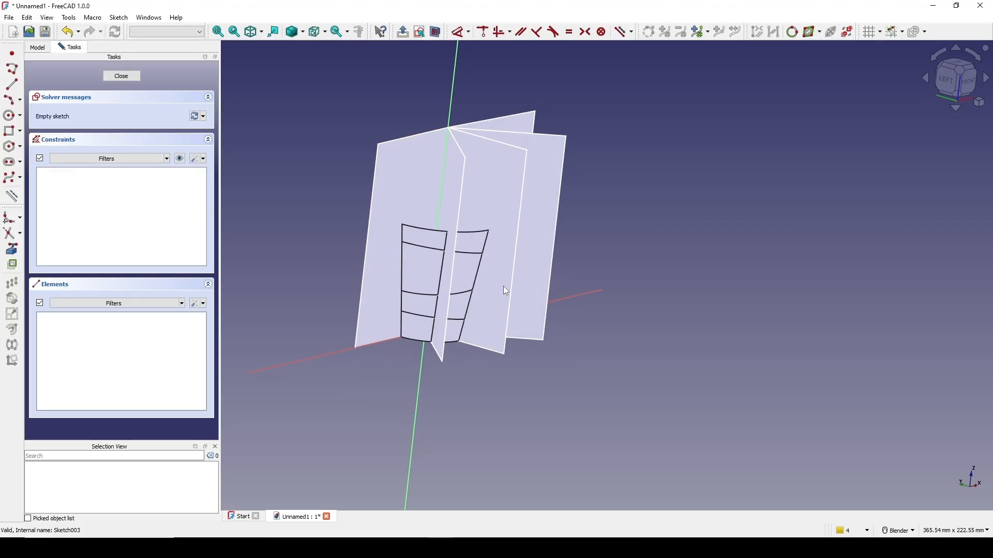
click(437, 33)
- Project the four slanted cup-wall edge segments into the new sketch as external geometry
scroll(519, 255, up, 4)
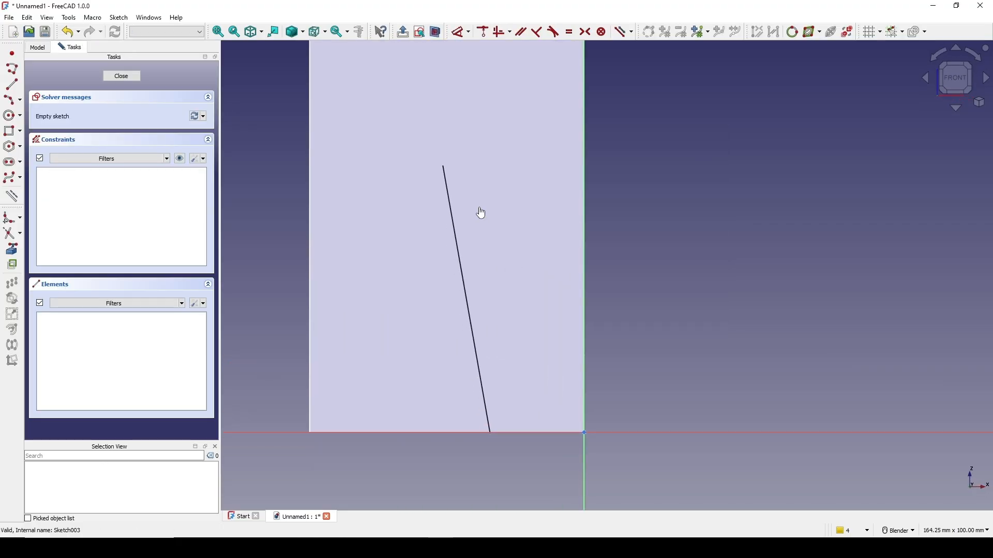
click(448, 197)
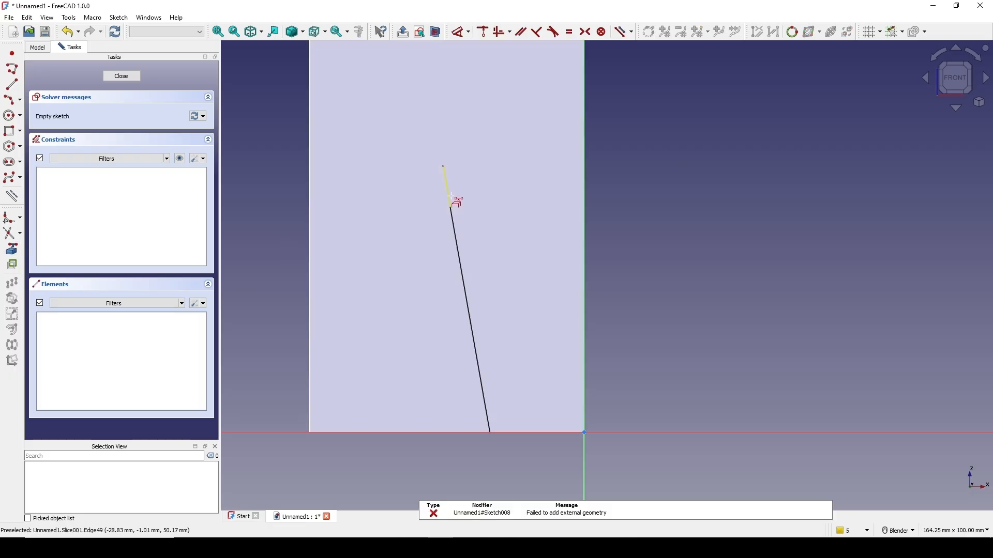
click(454, 238)
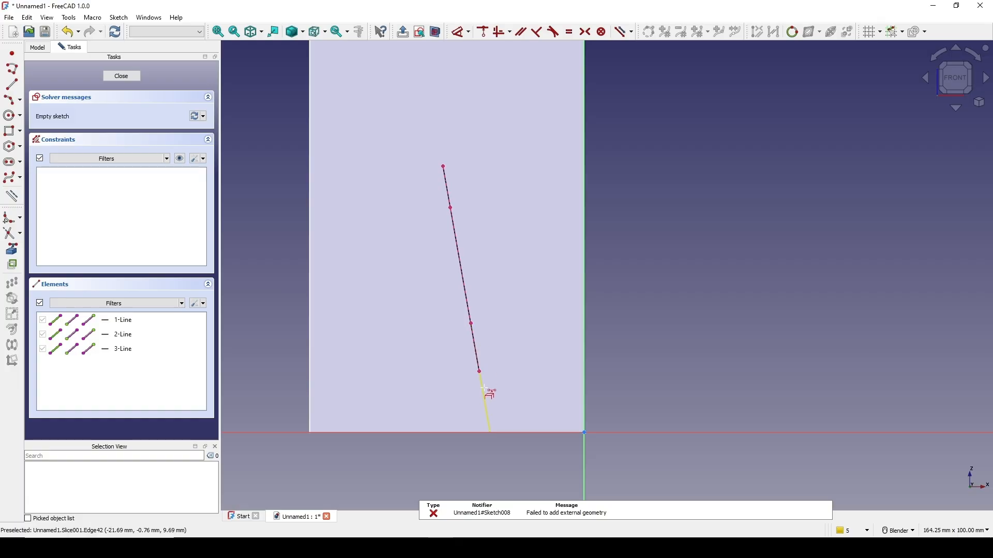
- Draw a slanted line from the horizontal axis up to about 61 mm high, just inside the projected wall edges
mouse_move(472, 327)
shift+middle_down()
mouse_move(431, 299)
mouse_move(453, 289)
shift+middle_up()
scroll(436, 300, up, 1)
click(11, 100)
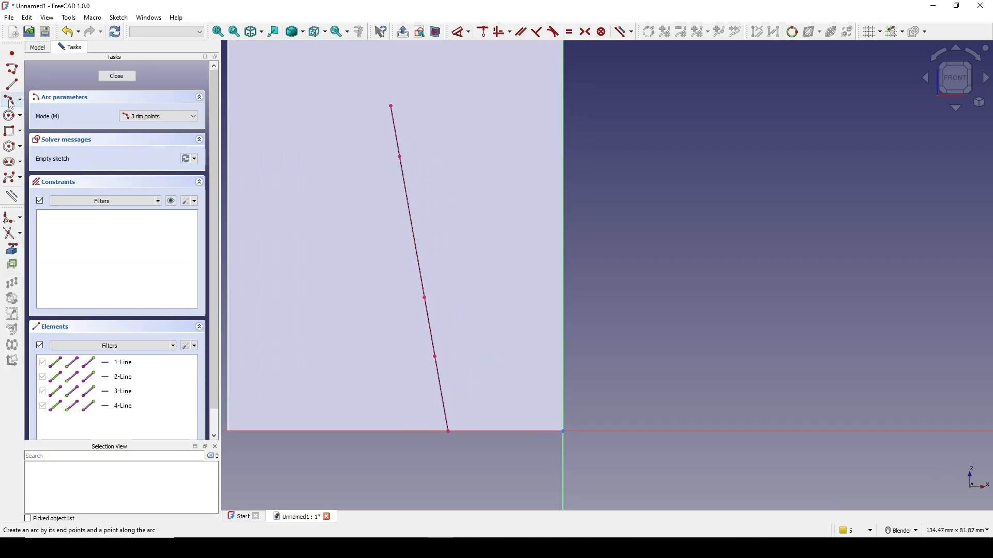
right_click(343, 109)
click(12, 85)
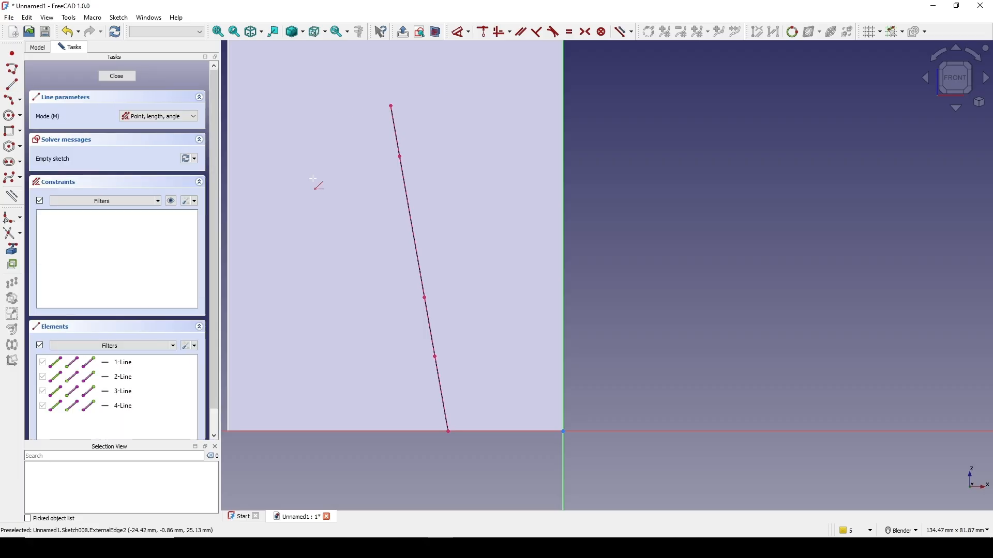
click(466, 431)
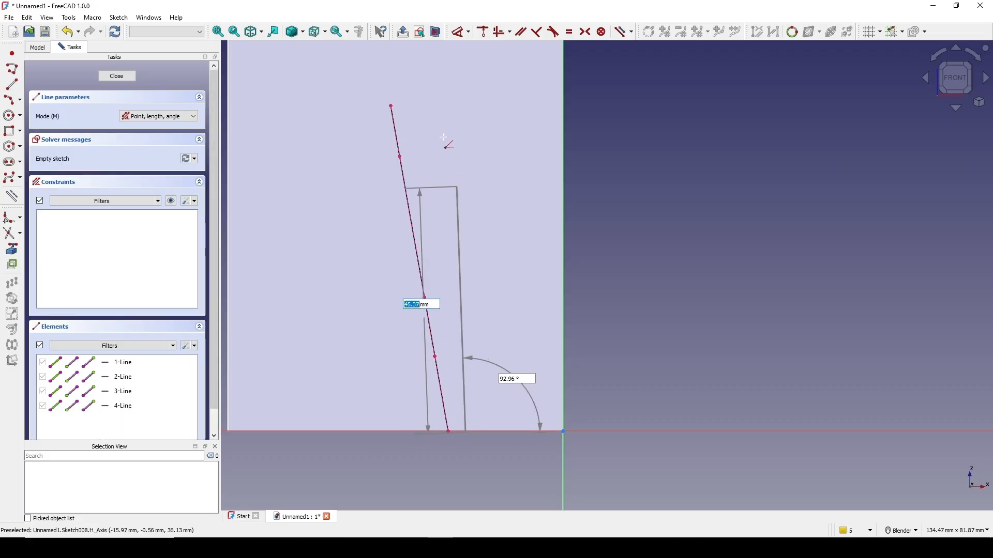
click(408, 82)
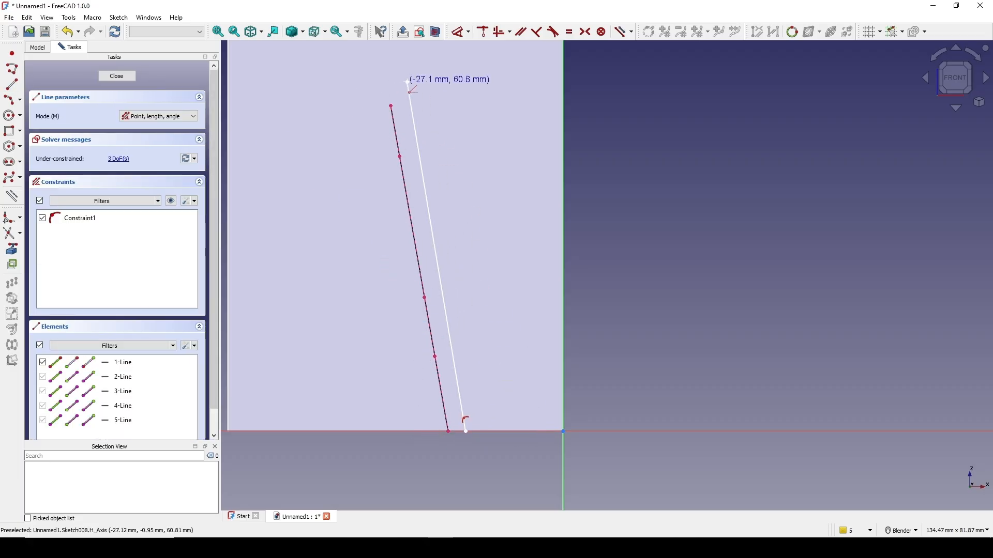
- Convert the new slanted line to construction geometry
click(415, 119)
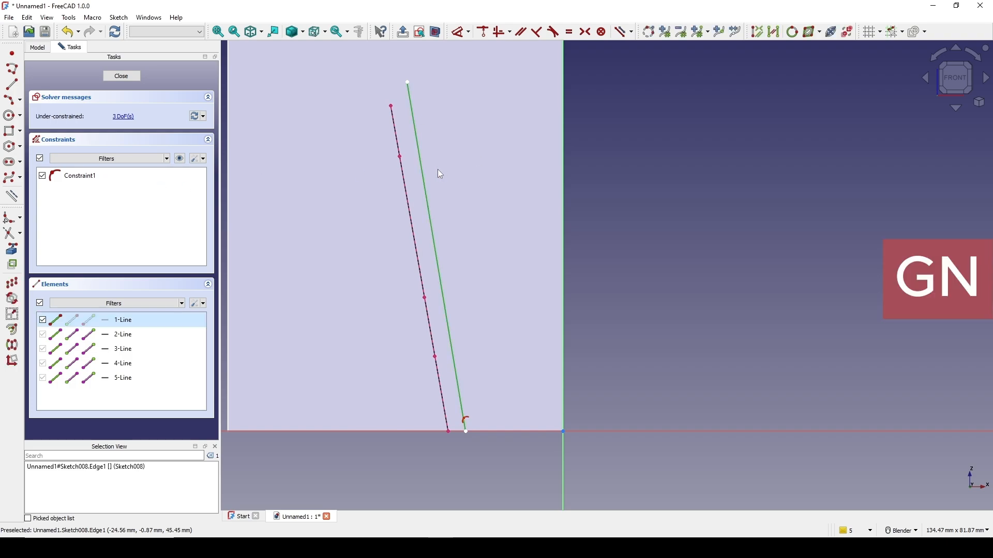
key(g)
key(n)
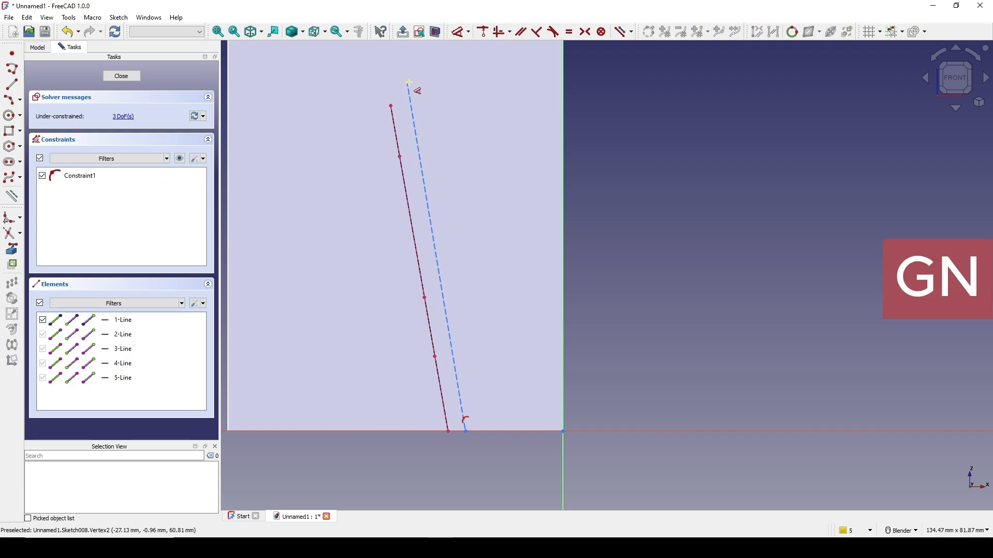
- Constrain the upper end of the construction line to a 2 mm distance from the topmost projected wall edge
click(408, 82)
click(394, 124)
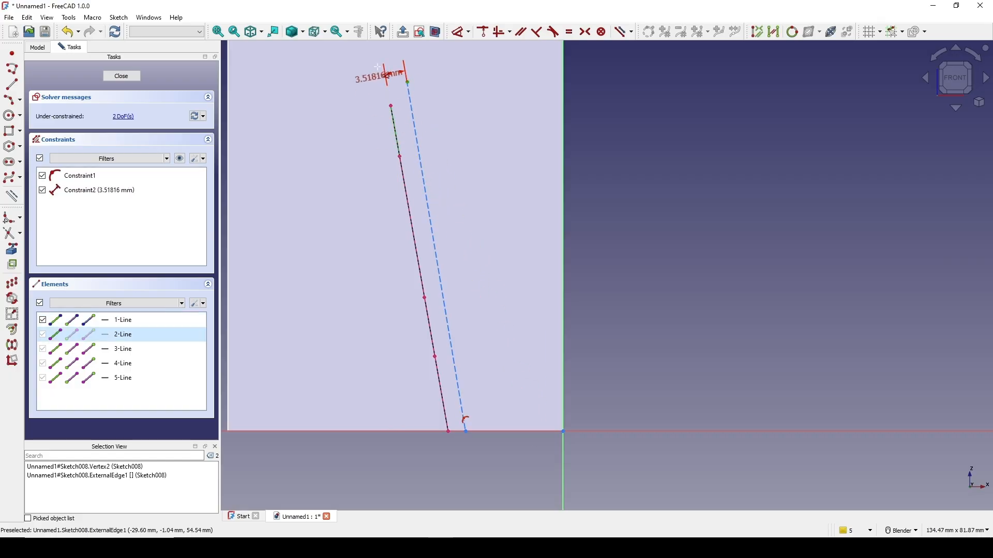
click(379, 60)
text(2mm)
click(444, 120)
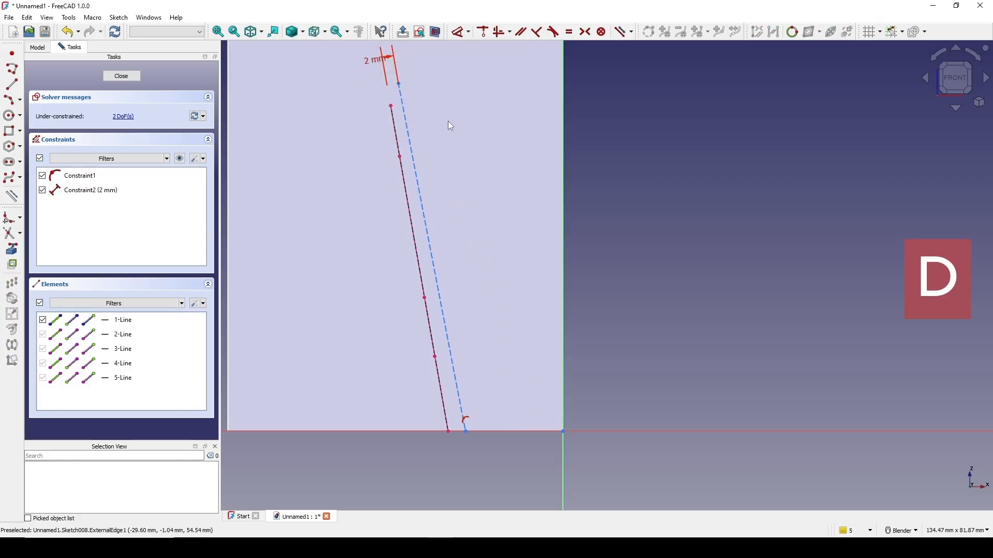
- Make the construction line parallel to the second projected wall edge from the top
shift+middle_drag(448, 122, 468, 154)
click(436, 212)
click(428, 237)
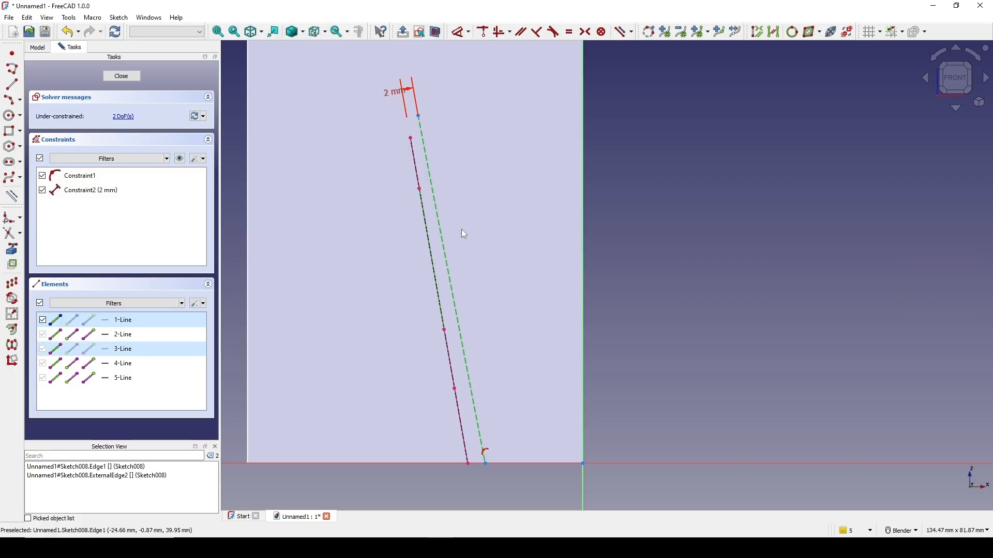
key(p)
- Draw a three-rim-point arc across the topmost wall segment, joined to its endpoints and bulging toward the construction line
scroll(439, 162, up, 2)
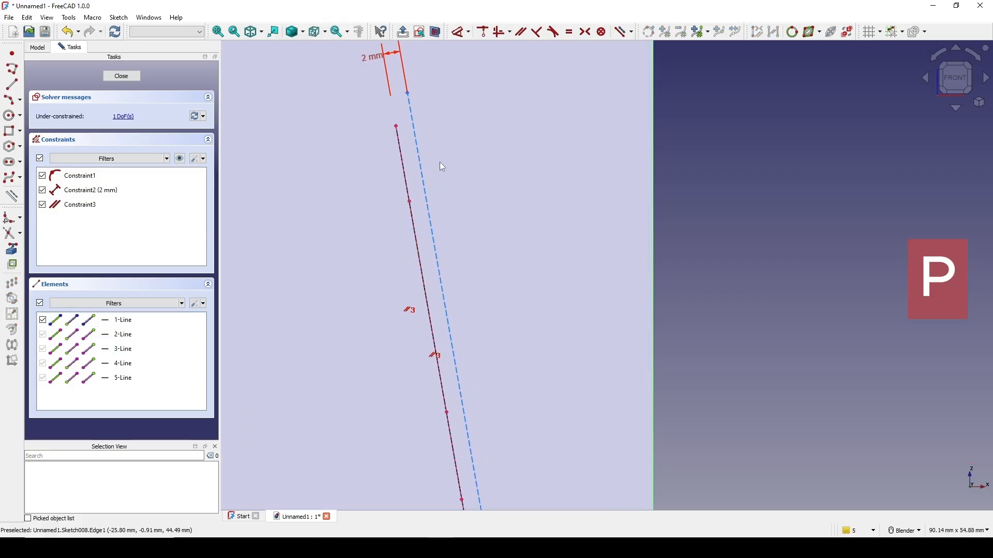
click(18, 103)
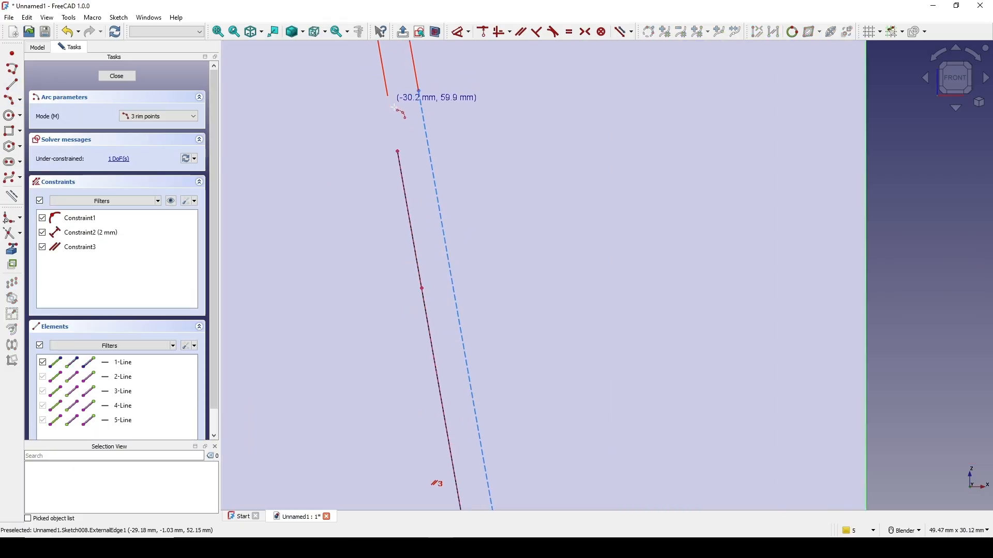
click(399, 151)
click(423, 288)
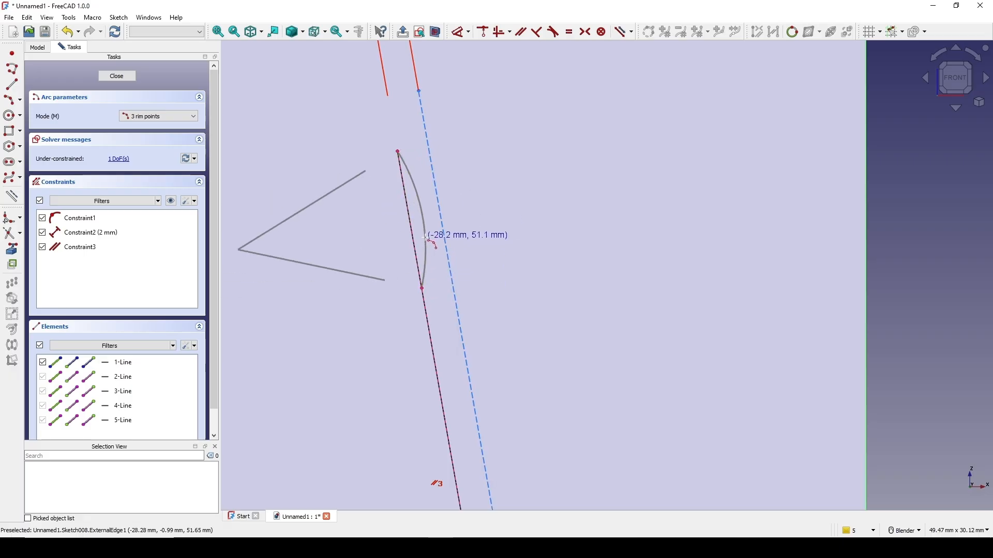
click(427, 239)
- Draw a second three-rim-point arc spanning the long wall segment below the top one, bulging toward the construction line
click(422, 288)
scroll(434, 307, down, 3)
shift+middle_drag(433, 315, 421, 165)
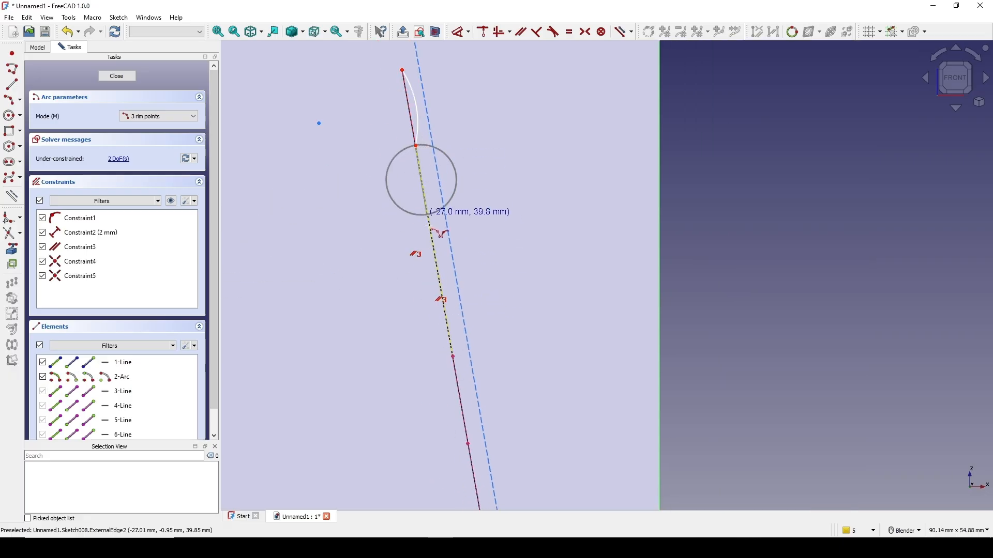
click(453, 356)
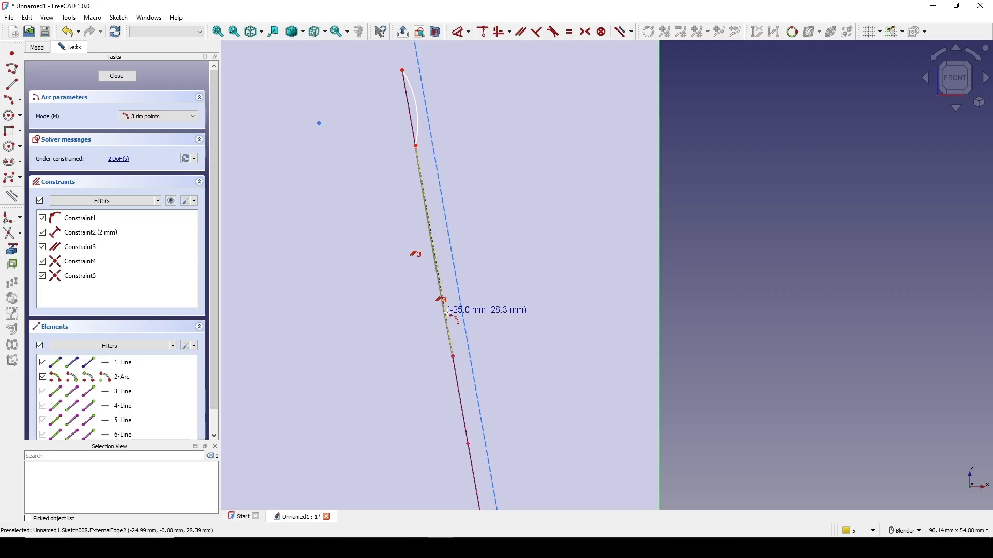
click(450, 308)
- Draw a third three-rim-point arc across the next shorter wall segment, starting where the second arc ends
shift+middle_drag(455, 335, 453, 227)
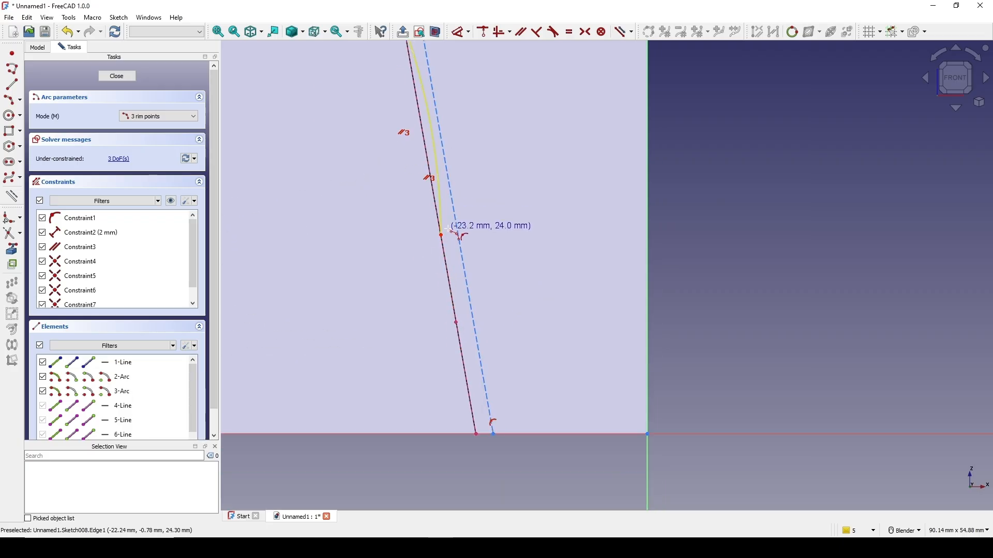
click(441, 235)
click(456, 322)
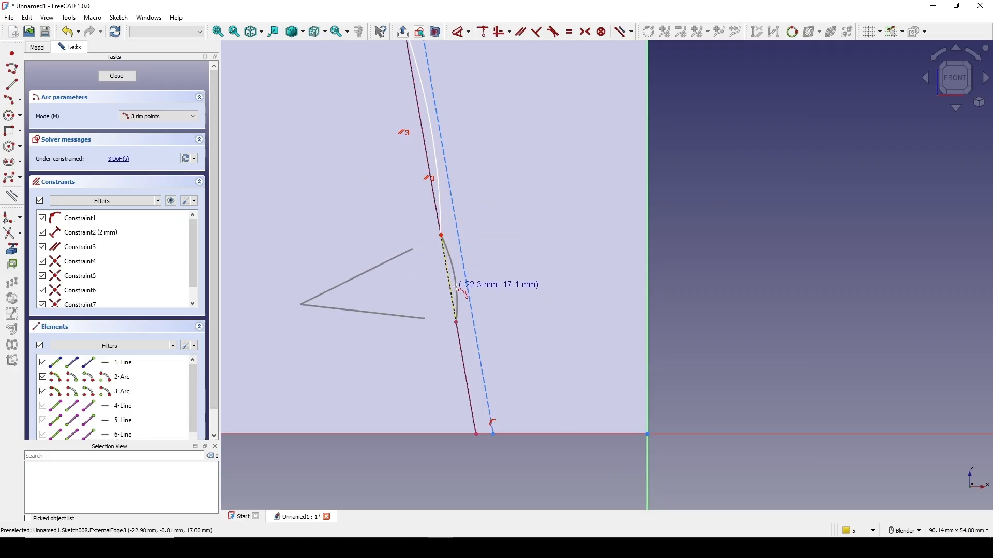
click(455, 285)
- Draw the fourth three-rim-point arc across the lowest wall segment down to the horizontal axis and leave the arc tool
shift+middle_drag(455, 285, 436, 207)
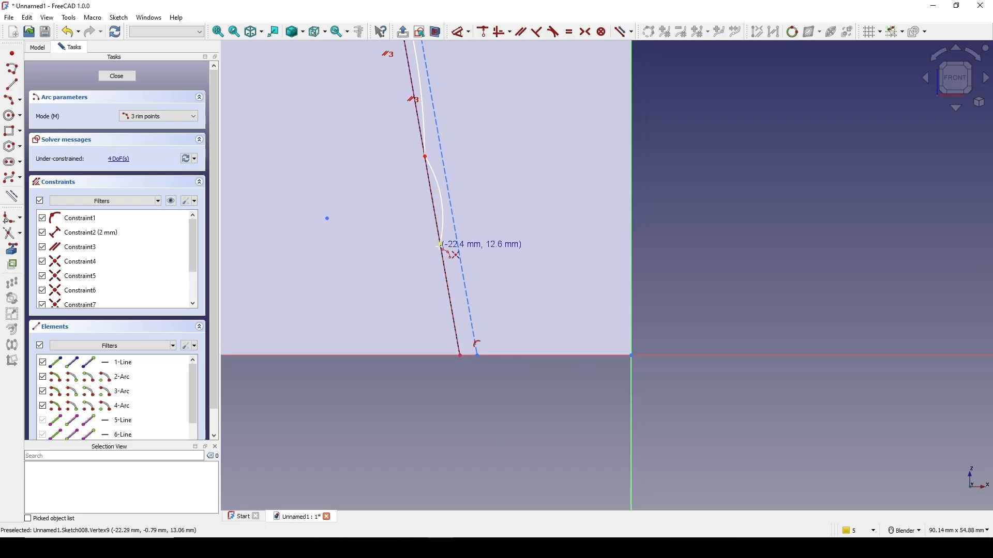
click(441, 244)
click(461, 355)
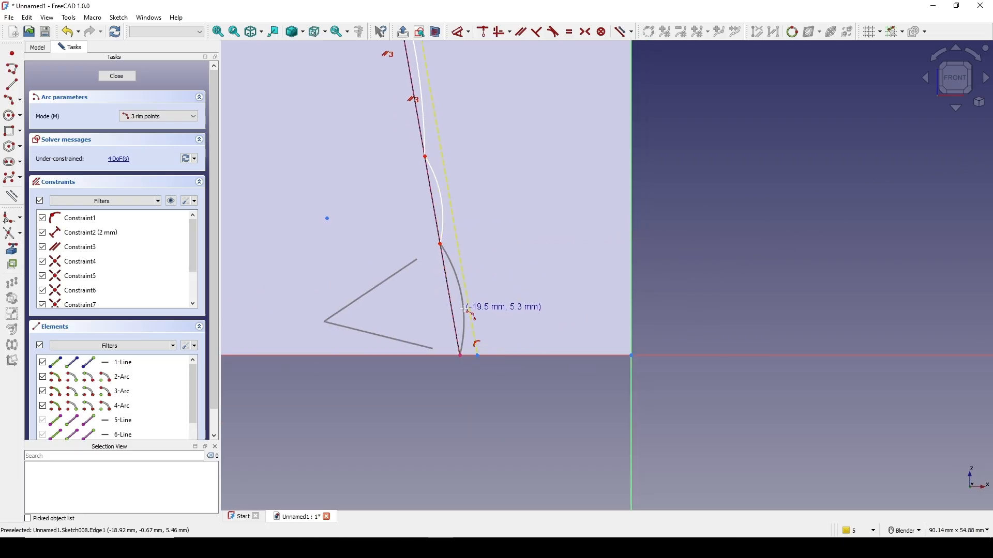
click(462, 309)
key(Escape)
- Make the two lower arcs tangent to the dashed construction line
scroll(463, 316, up, 4)
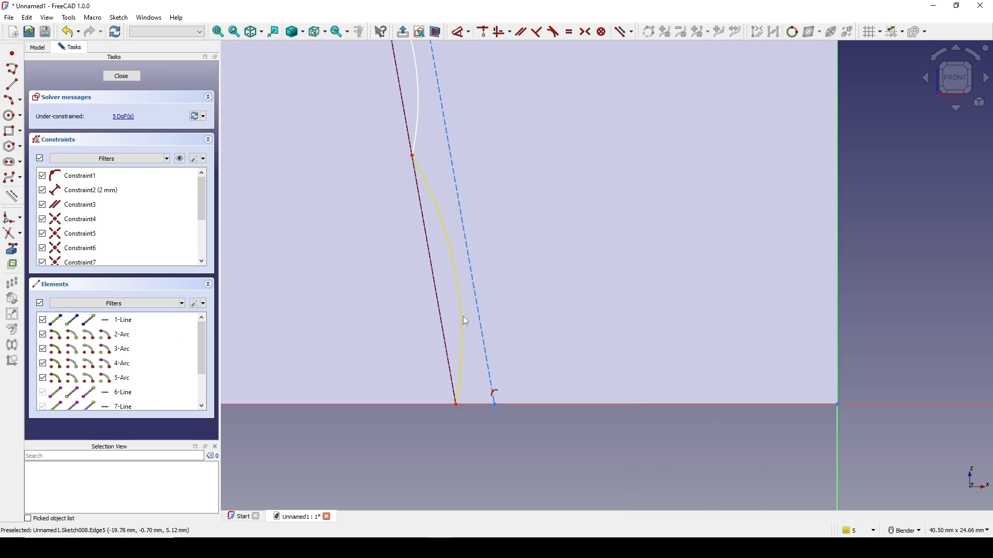
click(463, 317)
click(478, 311)
key(t)
shift+middle_drag(501, 255, 477, 299)
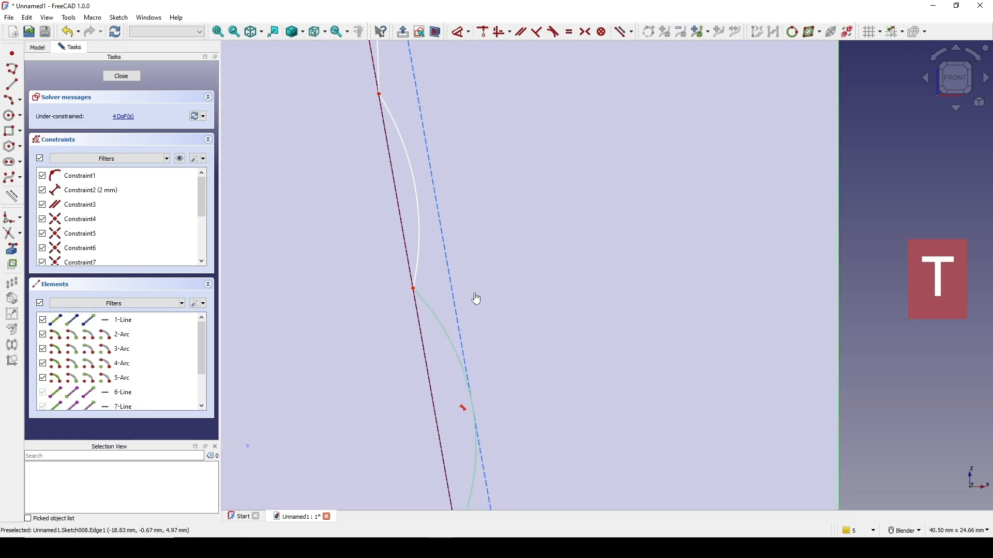
click(425, 236)
click(442, 228)
key(t)
- Make the two upper arcs tangent to the dashed construction line
scroll(463, 191, down, 2)
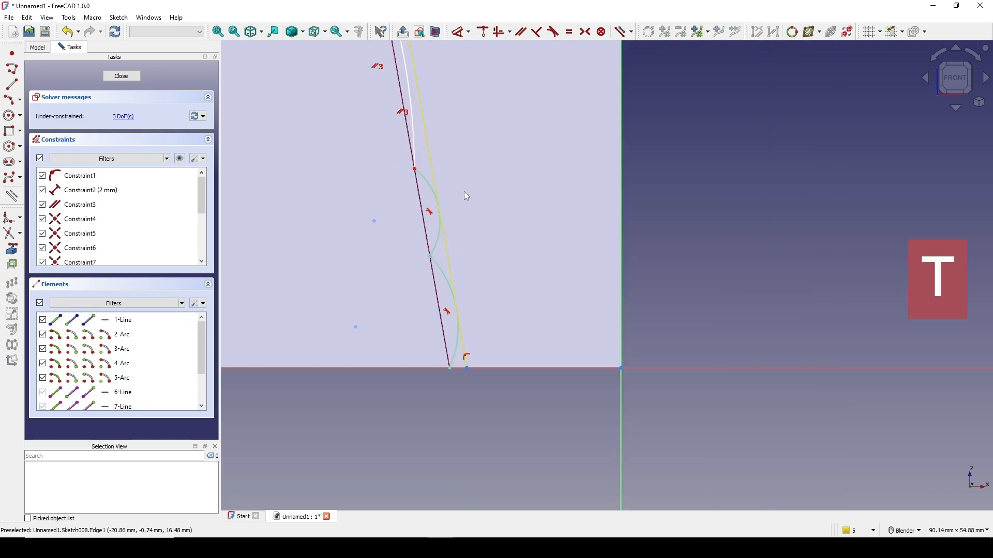
click(404, 260)
click(421, 257)
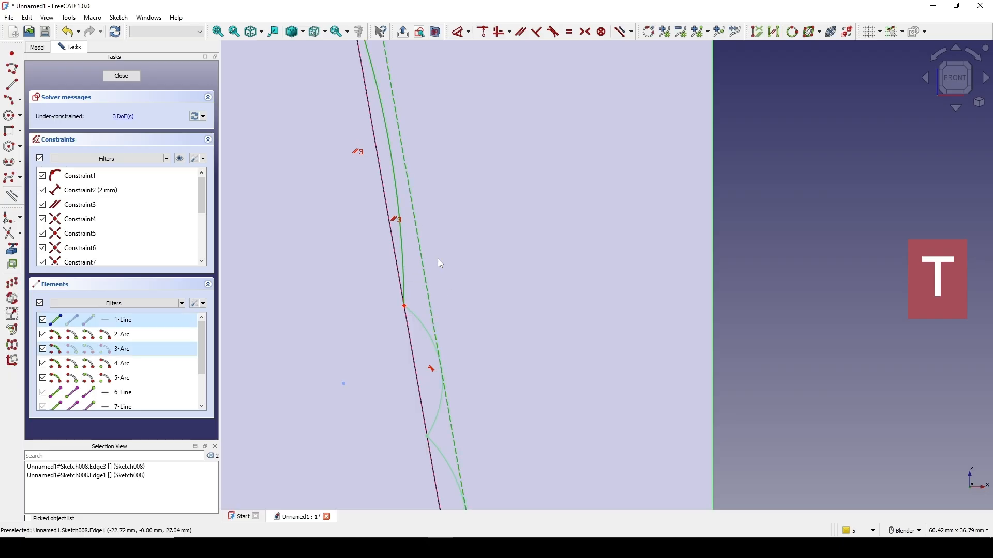
key(t)
scroll(439, 254, down, 3)
shift+middle_drag(450, 181, 459, 310)
scroll(457, 300, up, 2)
click(380, 214)
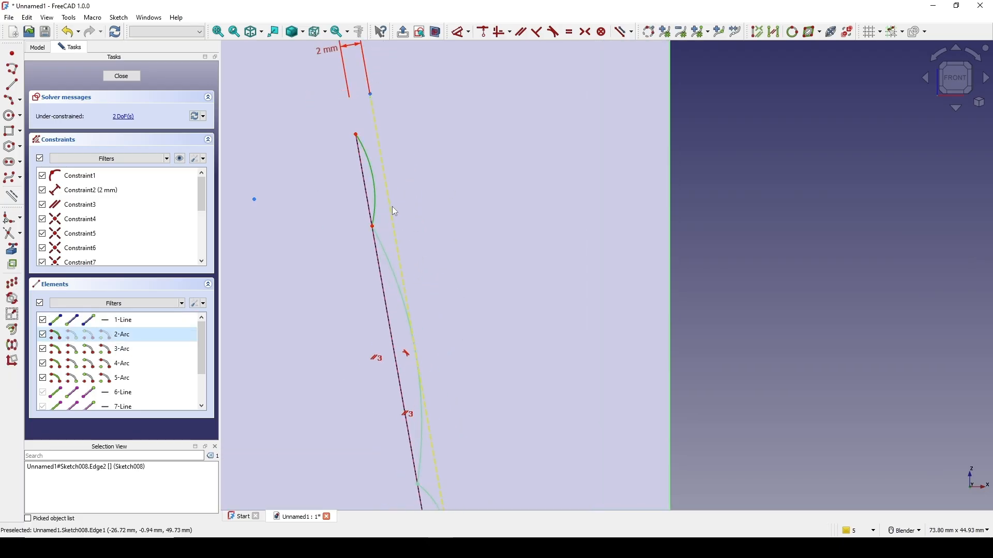
click(392, 206)
key(t)
- Close the finished sketch and rename it 6
scroll(402, 213, down, 4)
shift+middle_drag(414, 216, 422, 171)
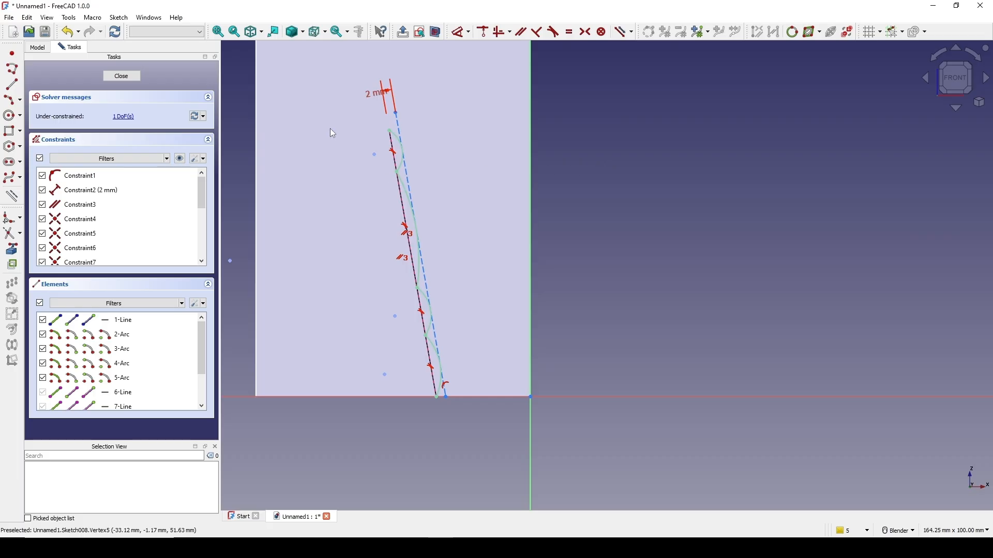
click(122, 76)
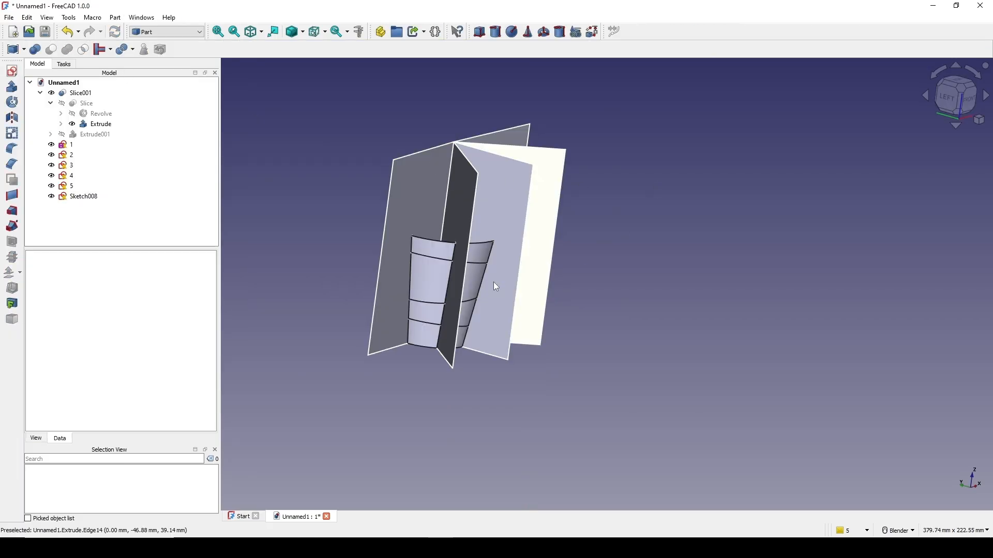
click(82, 197)
right_click(80, 202)
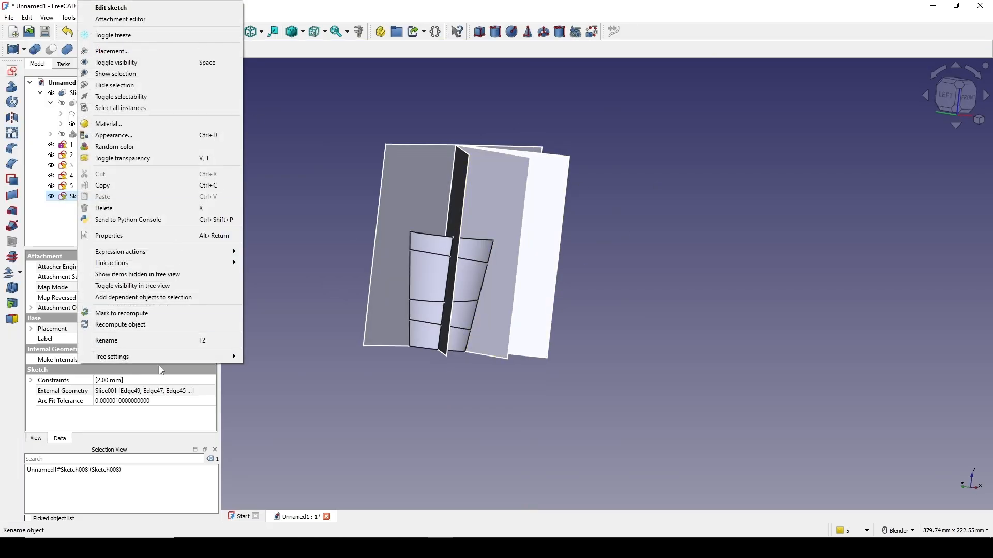
click(163, 309)
text(6)
click(249, 235)
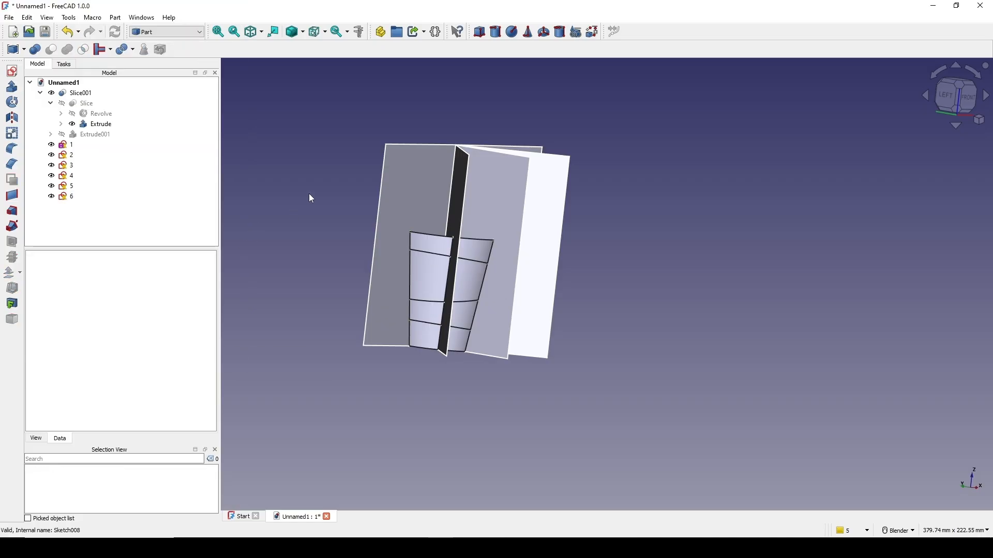
- Create a new sketch on the XZ-Plane with 0 mm offset and turn on the section view
click(12, 71)
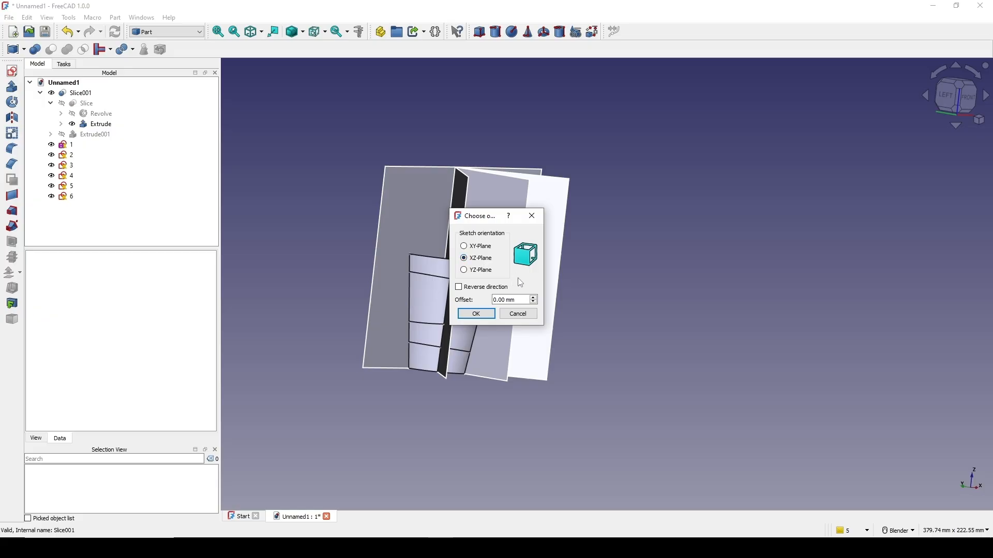
click(477, 313)
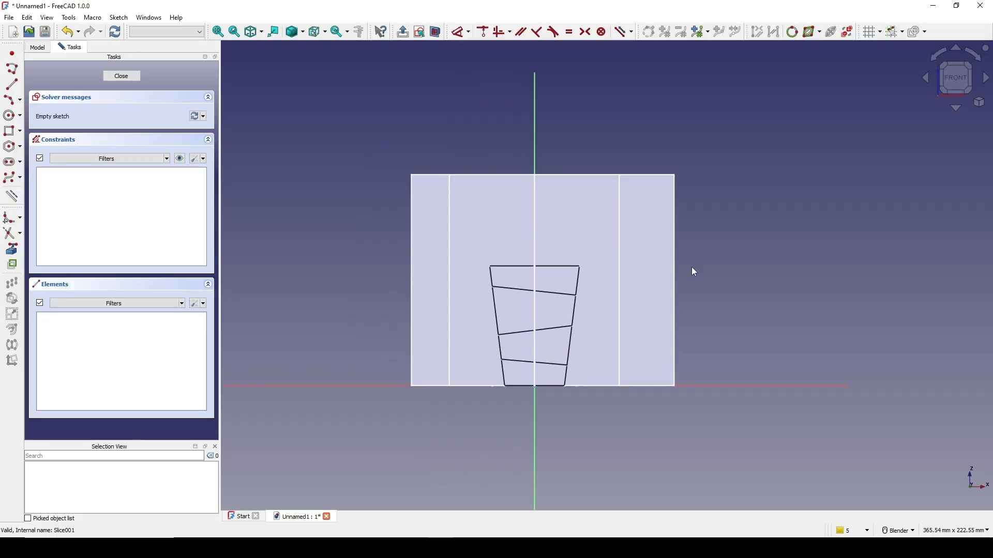
click(434, 32)
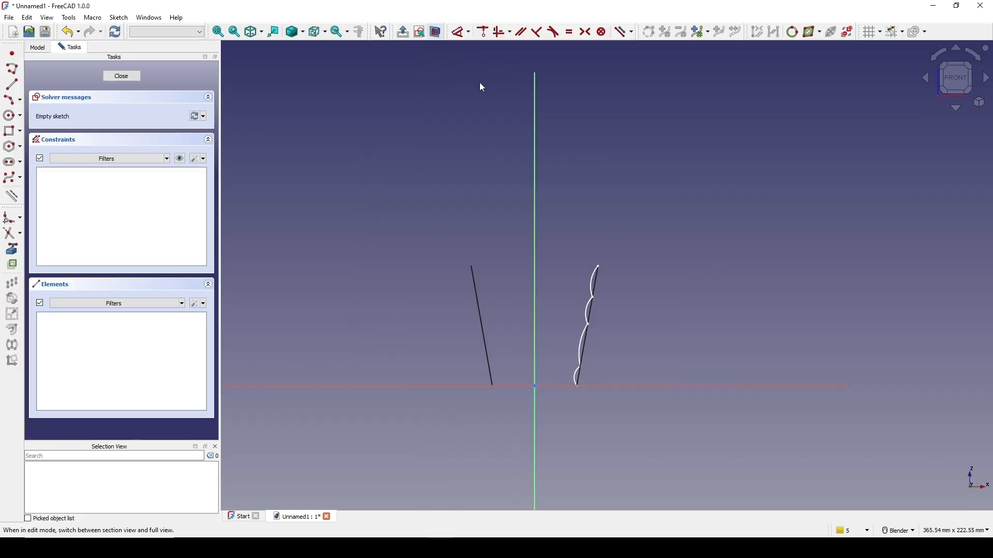
- Project the four slanted wall segments on the cup's negative-X side into the sketch as external geometry
scroll(534, 343, up, 5)
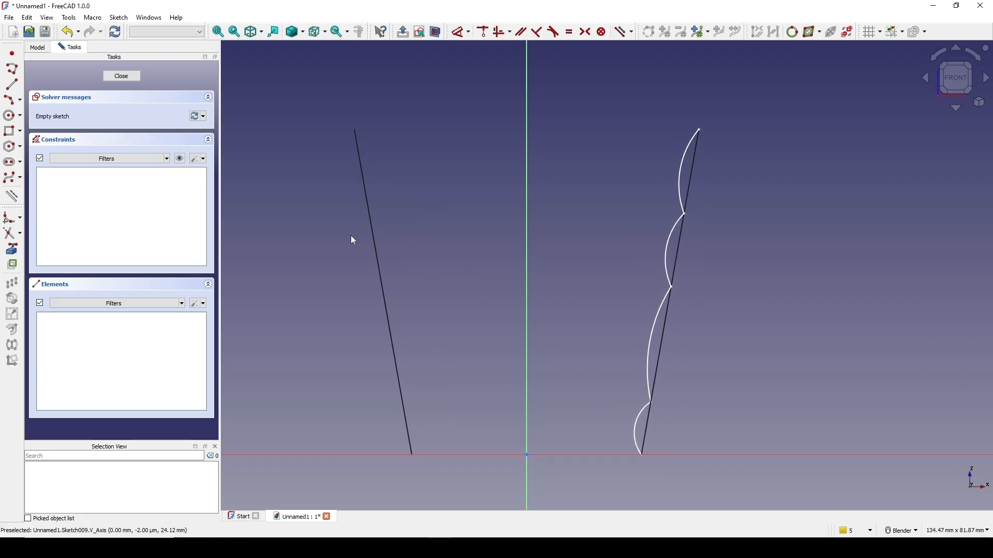
click(16, 253)
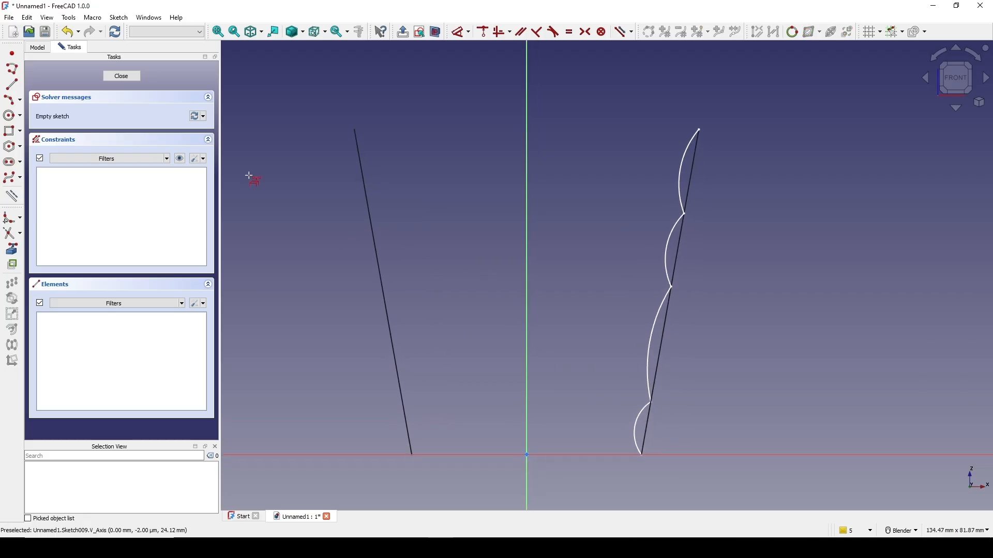
click(357, 149)
click(373, 207)
click(397, 364)
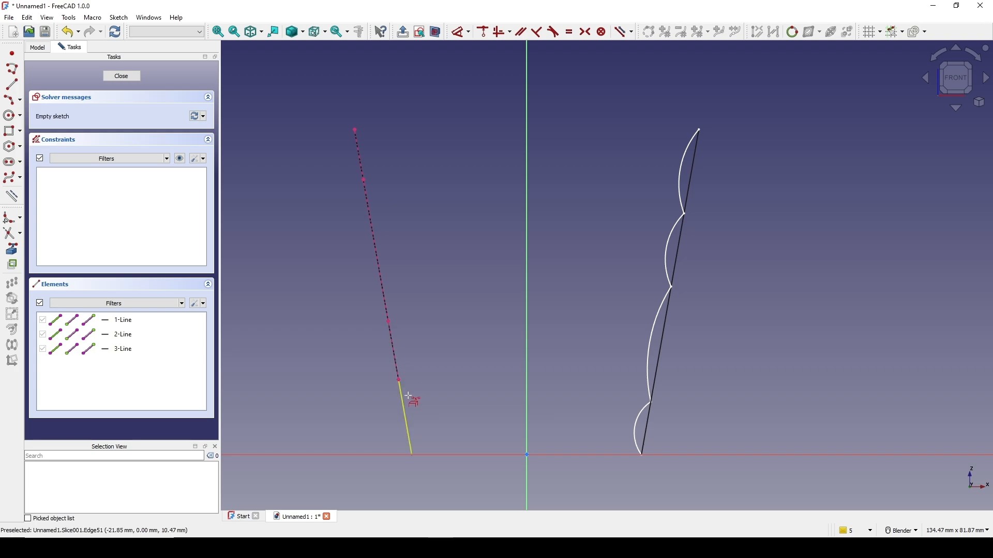
click(407, 401)
- Draw a slanted line from the horizontal axis to about 57 mm high inside the wall and make it parallel to the projected edge
click(12, 84)
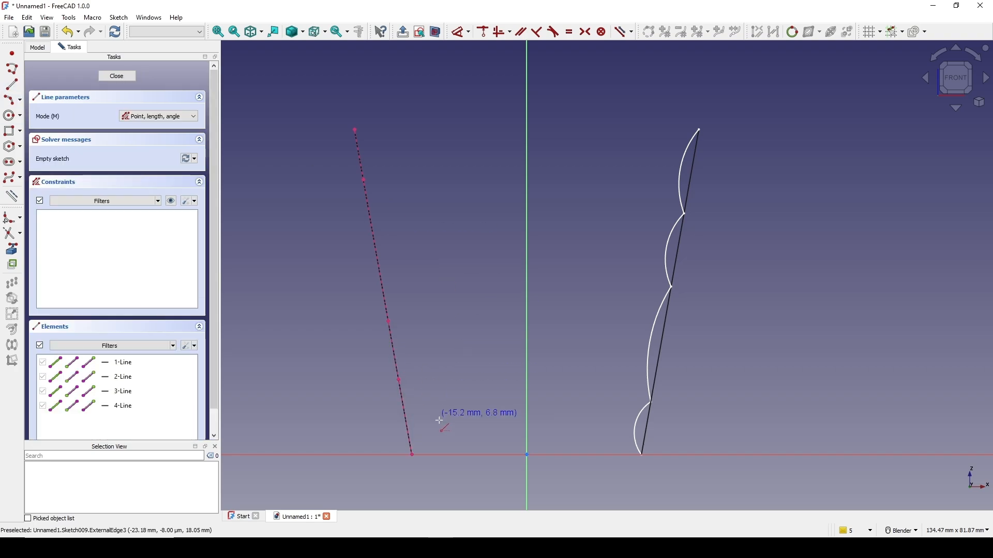
click(389, 125)
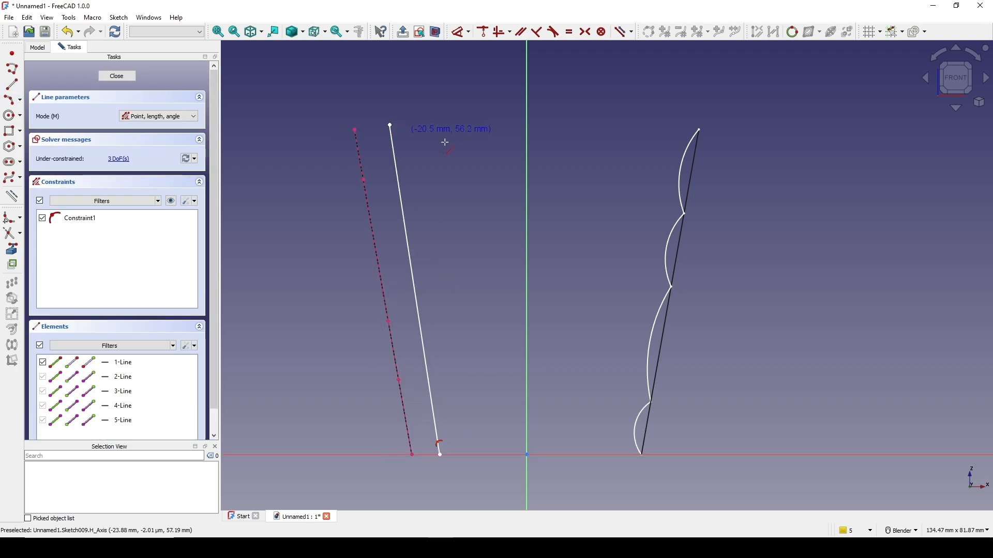
click(403, 190)
click(368, 216)
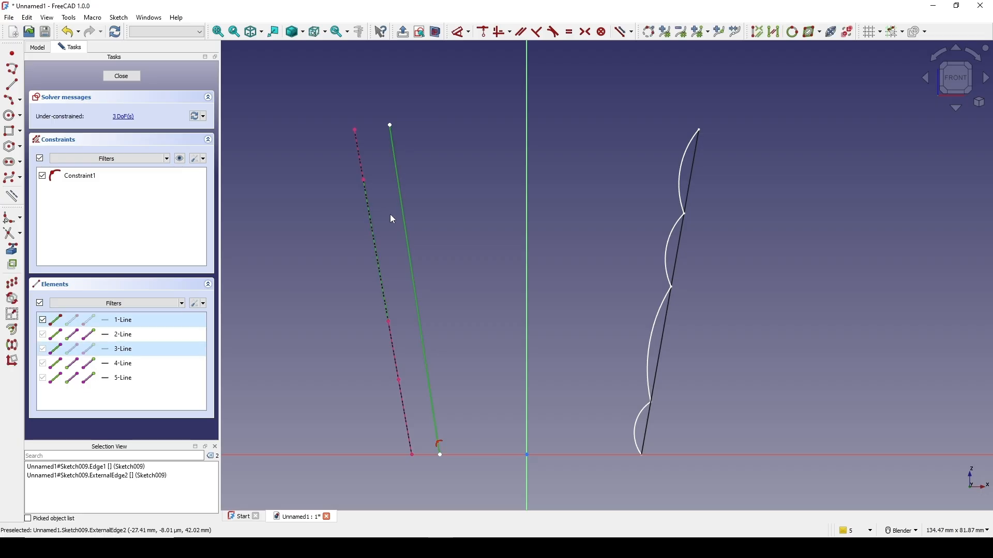
key(p)
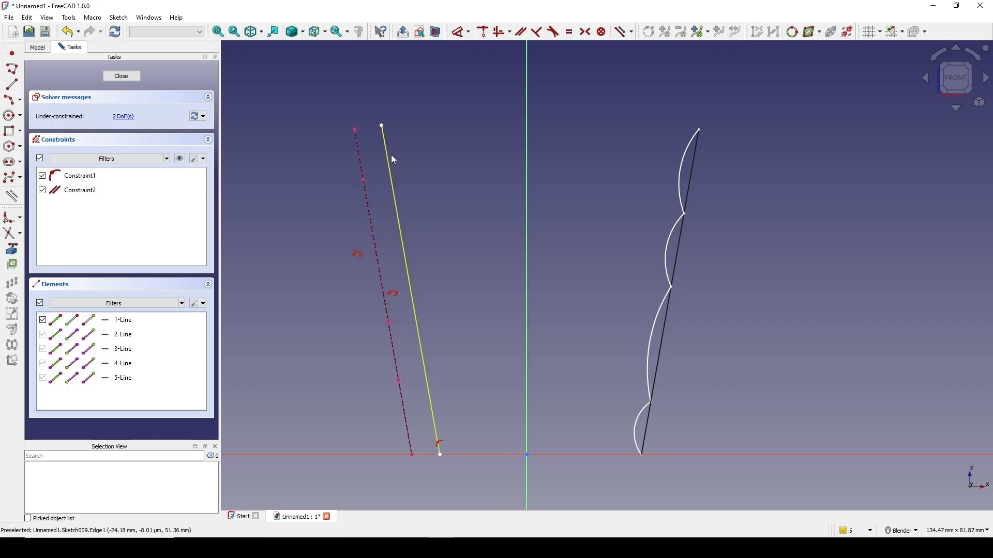
- Constrain the slanted line's upper end to a 2 mm distance from the projected wall edge
click(388, 124)
click(371, 198)
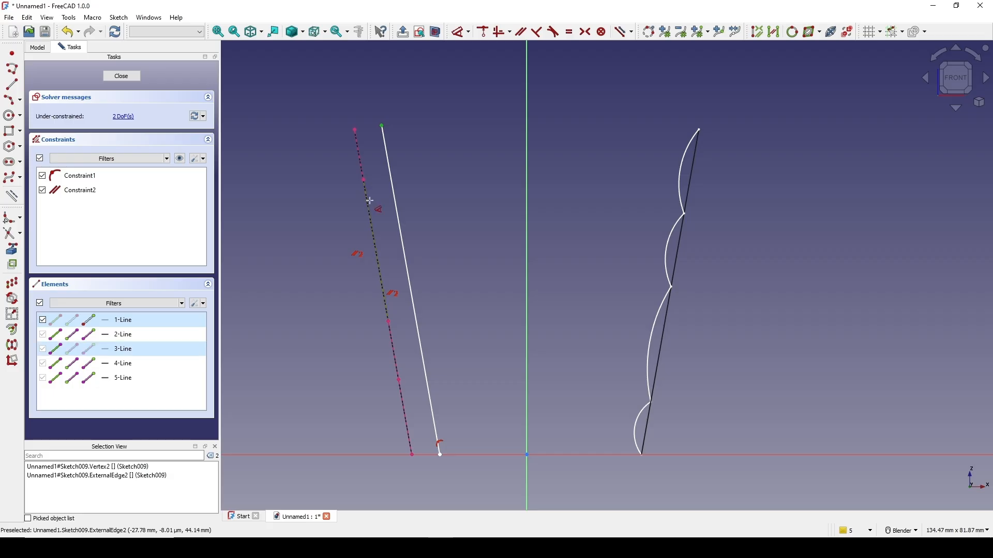
key(d)
double_click(369, 106)
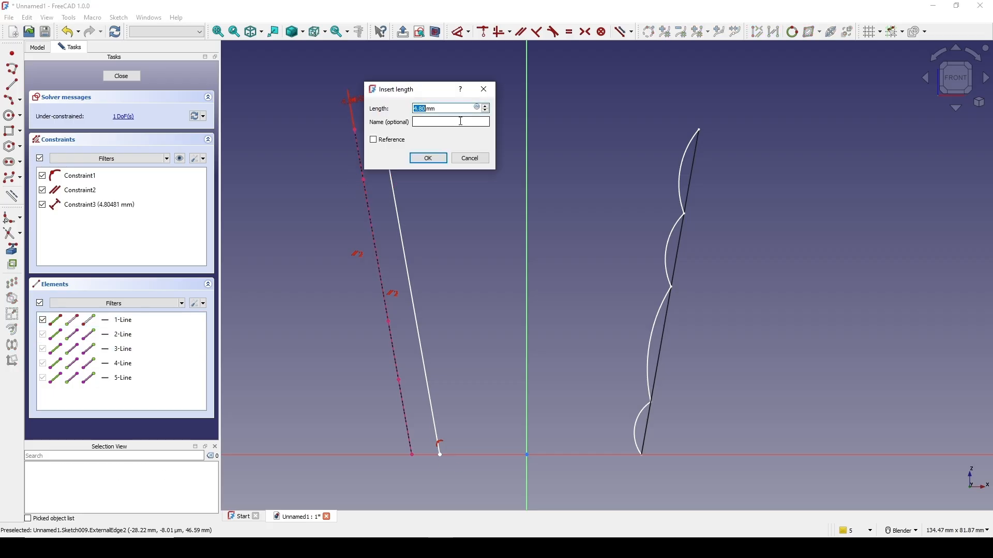
text(2)
click(428, 159)
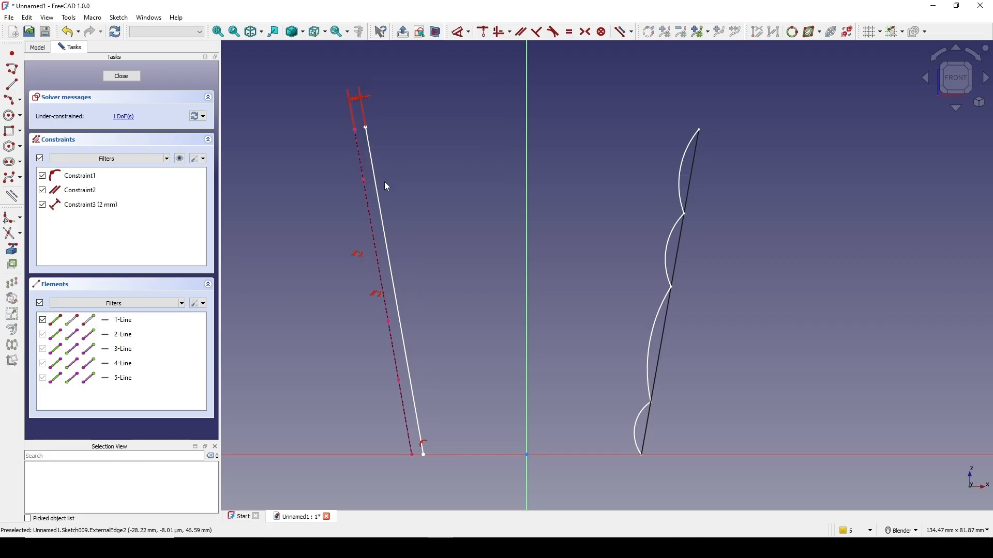
- Convert the 2 mm offset line to construction geometry
click(377, 187)
key(g)
key(n)
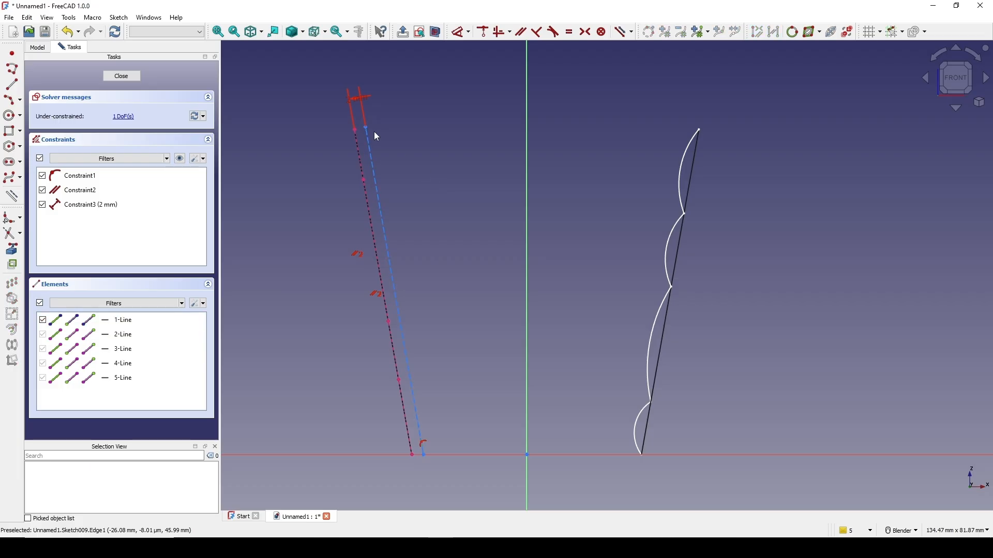
- Draw three-point arcs across the upper two projected wall segments, each ending at the segment endpoints and bulging toward the construction line
click(16, 103)
scroll(357, 111, up, 4)
click(353, 155)
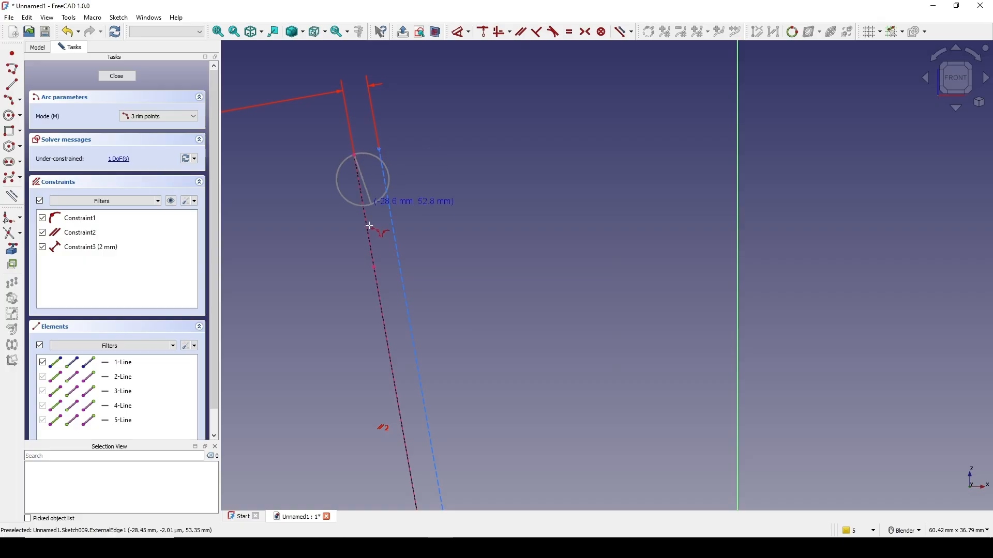
click(375, 267)
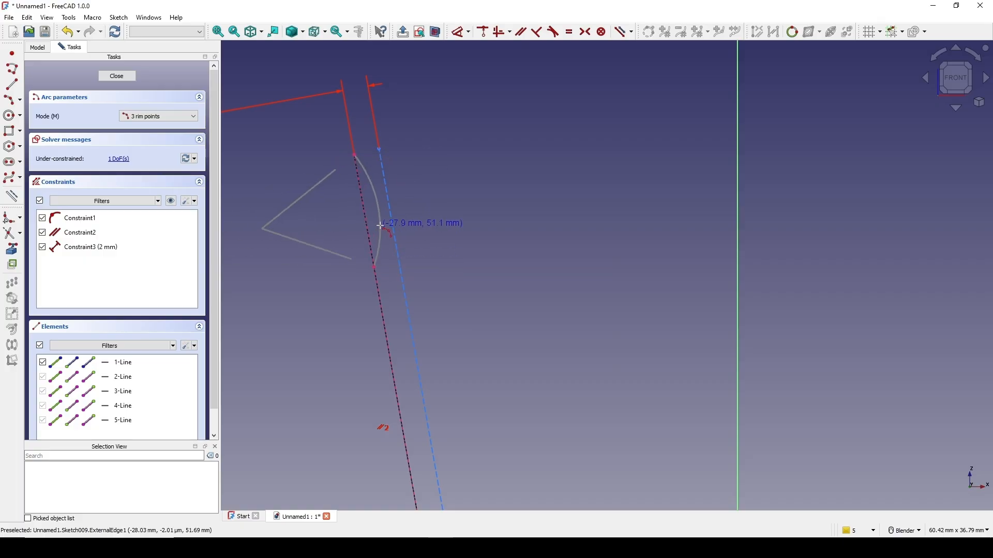
click(380, 224)
shift+middle_drag(386, 278, 386, 187)
click(374, 177)
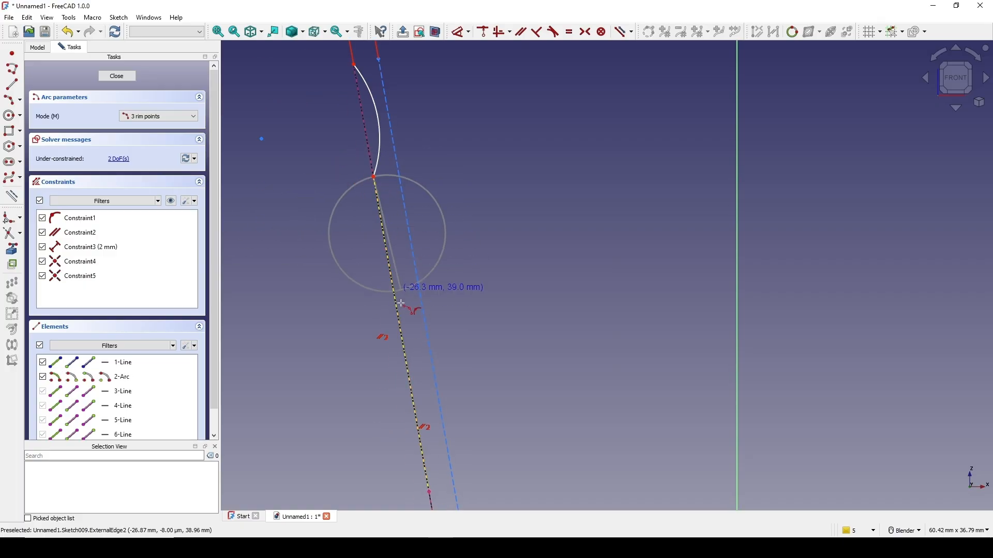
click(429, 491)
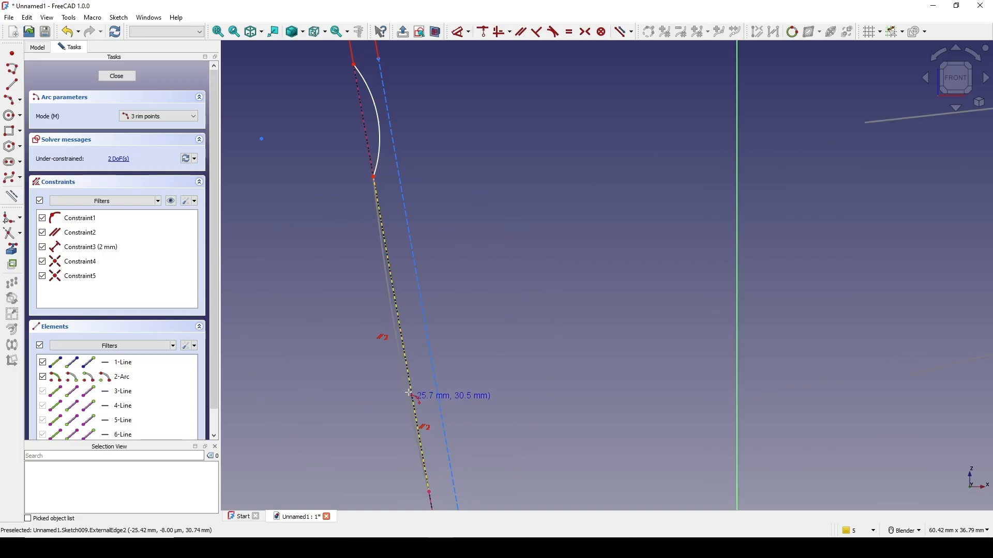
click(432, 382)
- Draw three-point arcs across the lower two projected wall segments, continuing the scalloped chain down to the horizontal axis
scroll(387, 142, down, 3)
scroll(387, 142, up, 2)
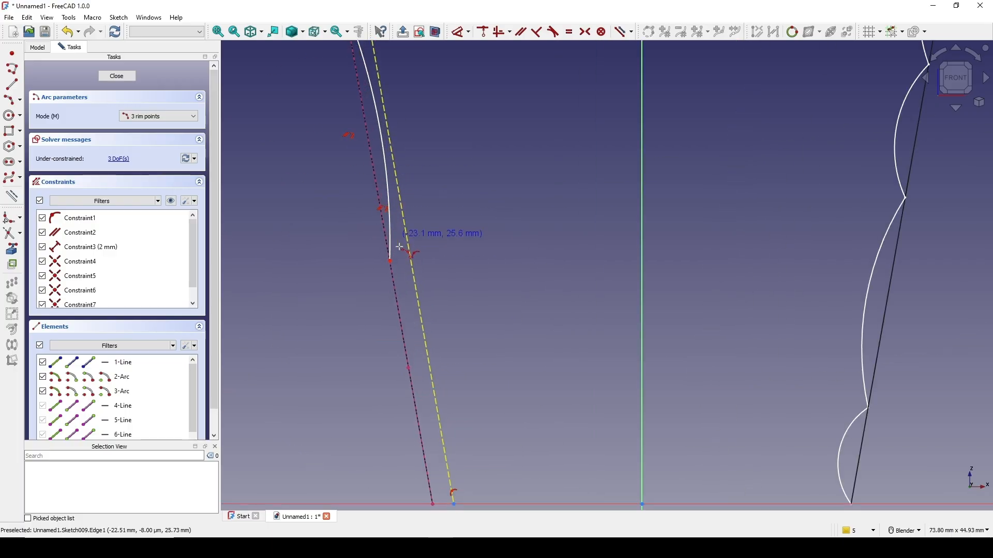
click(391, 261)
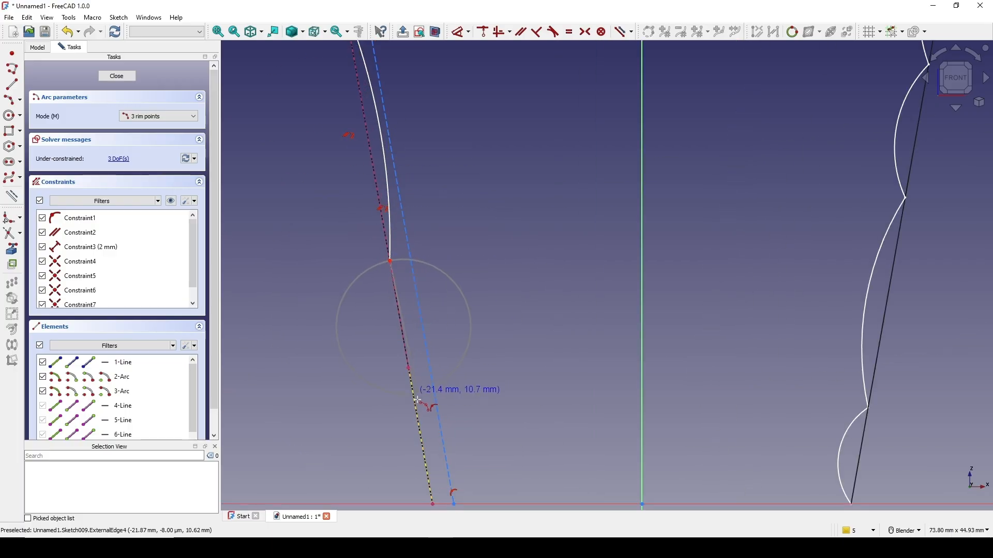
click(408, 368)
shift+middle_drag(437, 359, 411, 168)
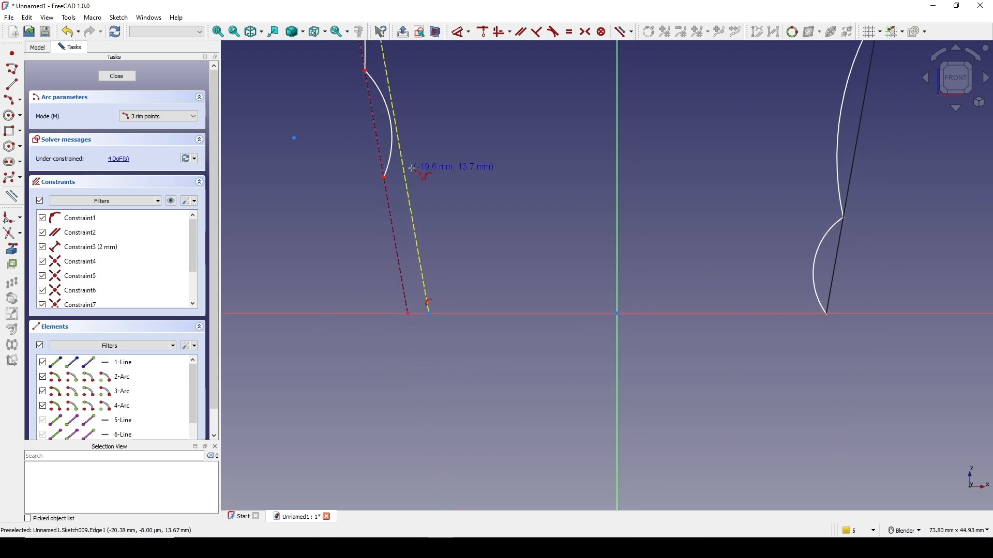
click(385, 179)
click(408, 313)
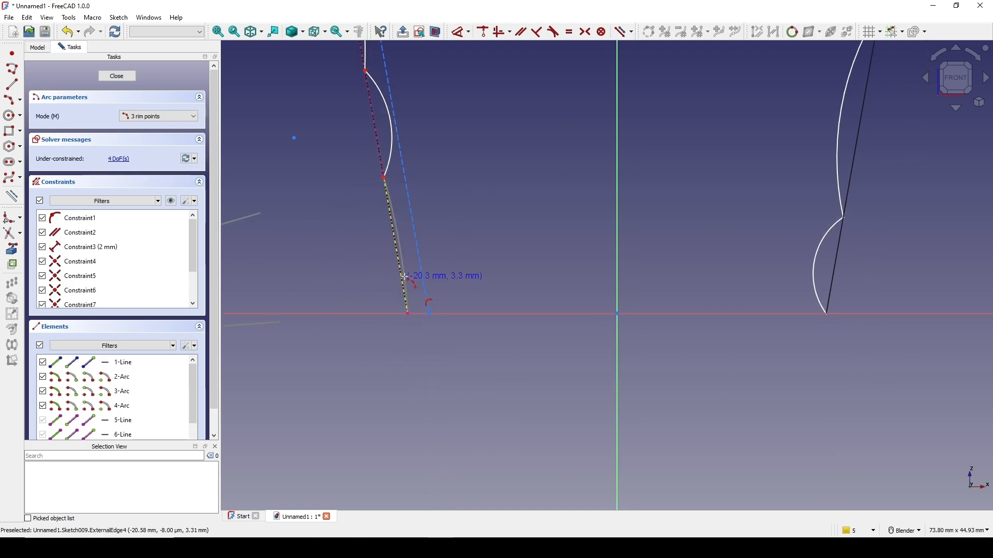
click(415, 259)
- Make the two lowest arcs tangent to the offset construction line
scroll(417, 264, up, 4)
click(410, 285)
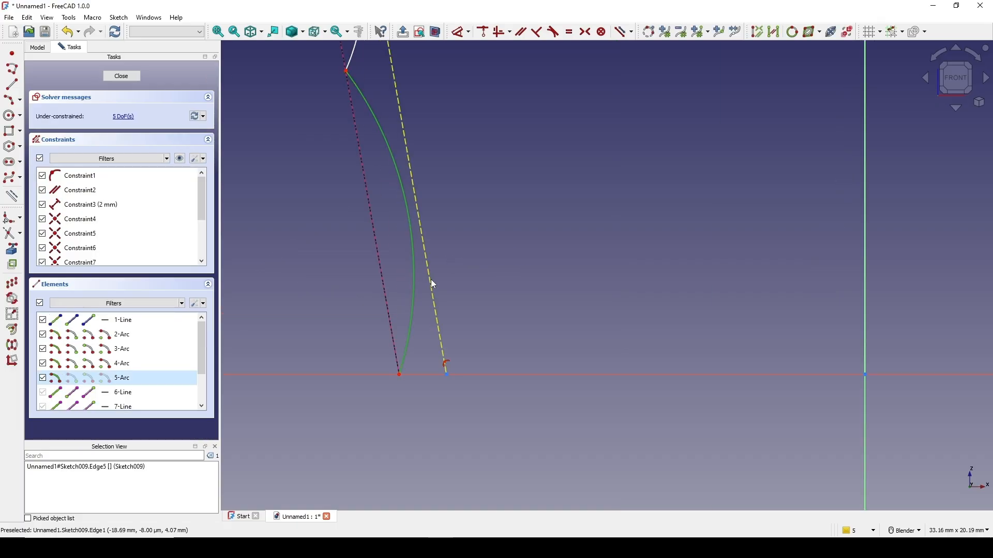
click(430, 280)
key(t)
scroll(452, 271, down, 4)
shift+middle_drag(443, 167, 434, 296)
scroll(433, 296, up, 1)
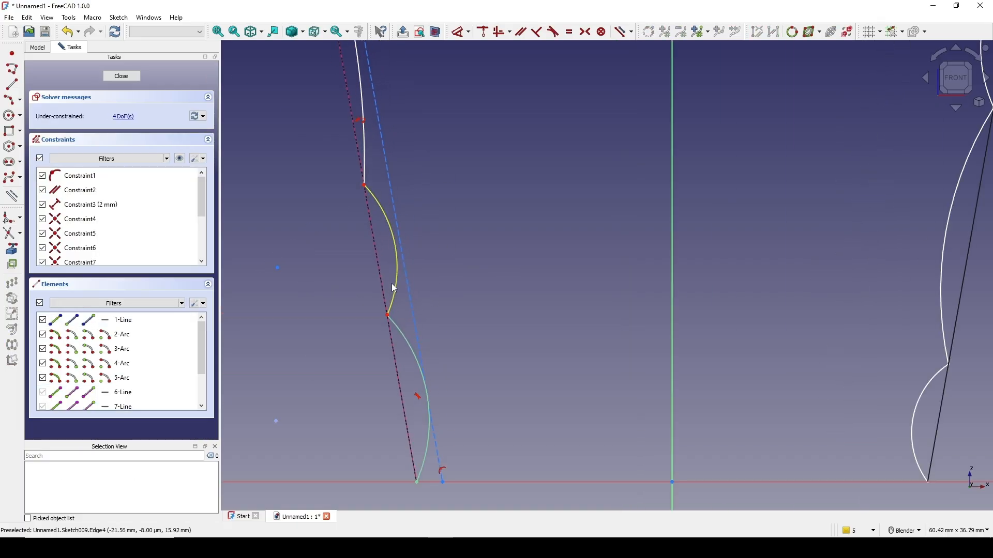
click(398, 282)
click(407, 282)
key(t)
- Make the two upper arcs tangent to the offset construction line
shift+middle_drag(365, 160, 382, 281)
scroll(383, 281, up, 3)
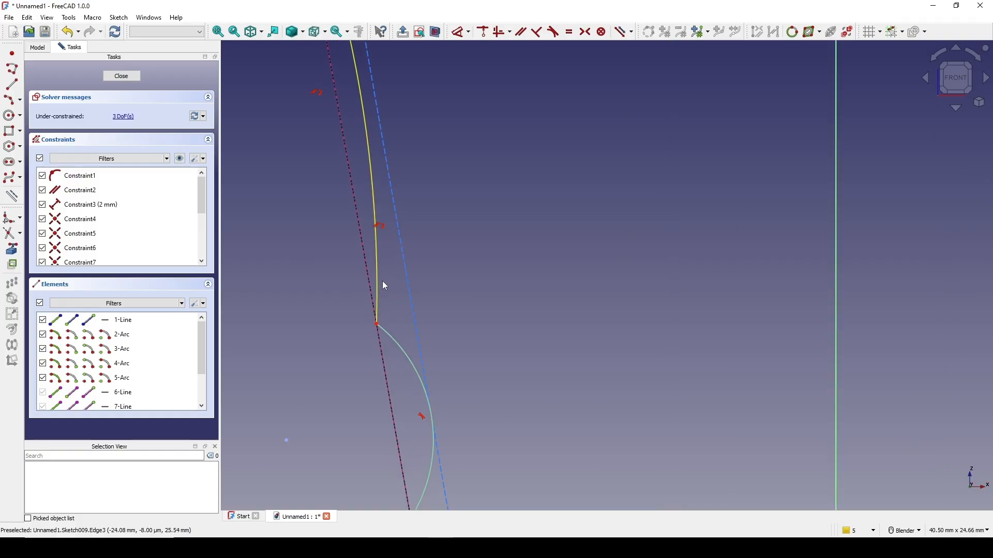
click(378, 257)
click(411, 254)
key(t)
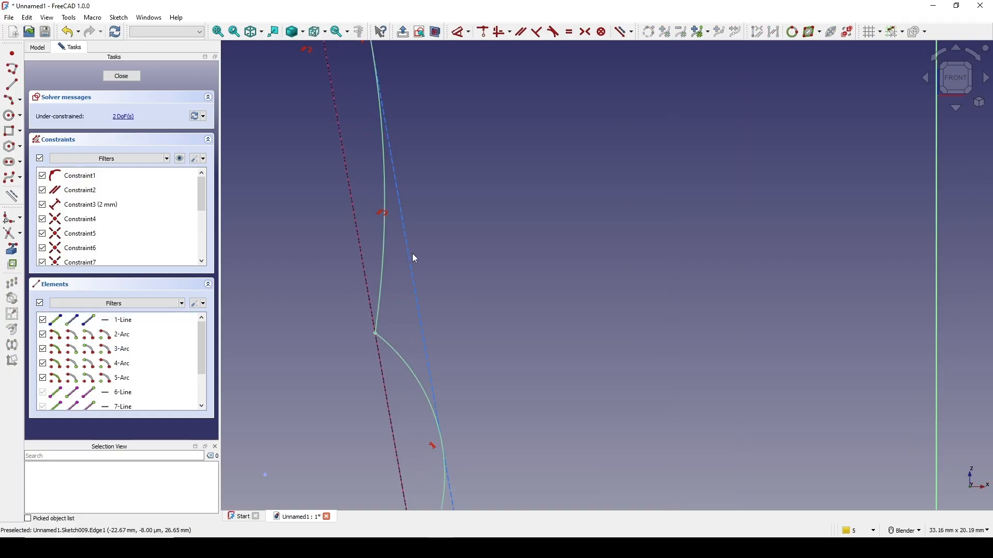
scroll(412, 253, down, 5)
shift+middle_drag(428, 177, 478, 329)
scroll(422, 196, up, 3)
click(411, 201)
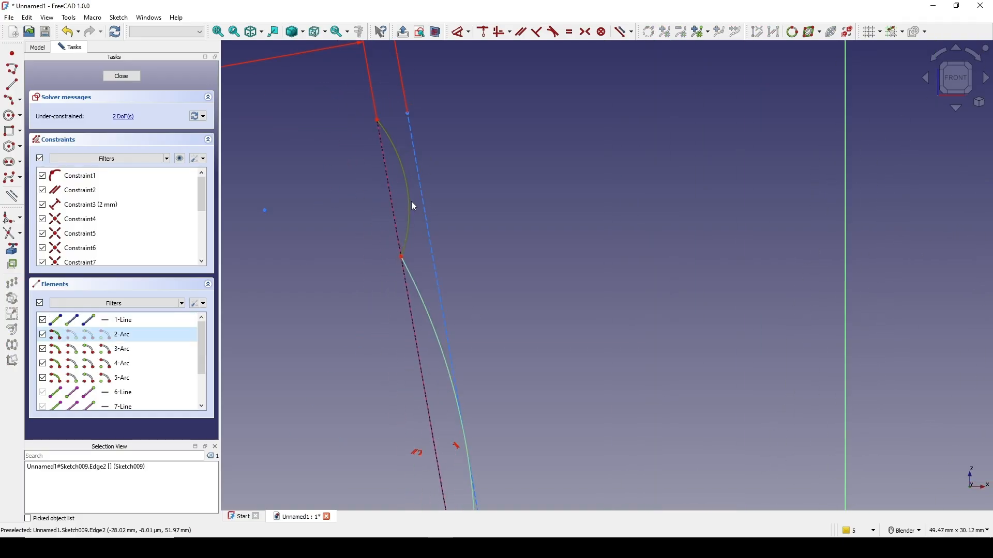
click(421, 207)
key(t)
- Finish editing the scalloped profile sketch and return to the 3D model
scroll(473, 234, down, 4)
scroll(475, 237, down, 2)
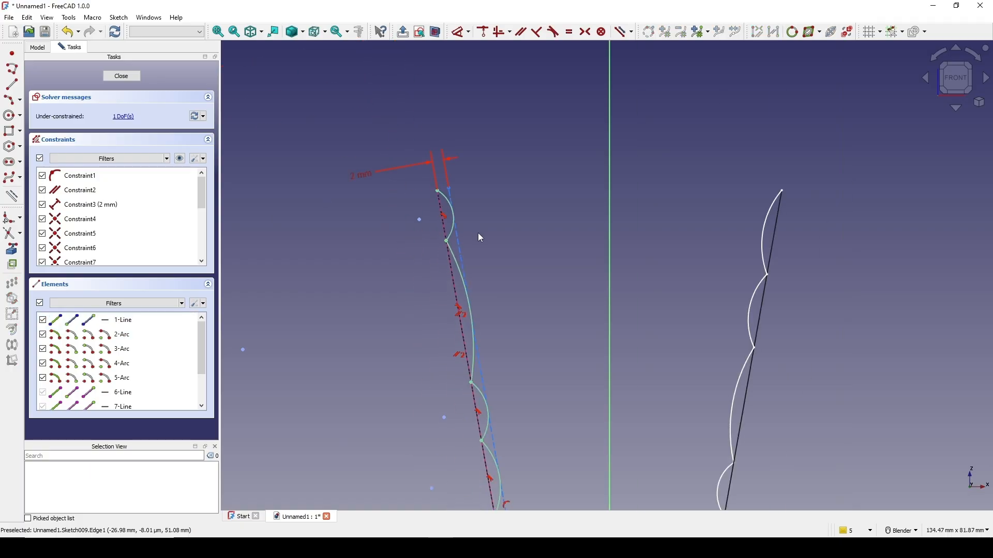
shift+middle_drag(478, 233, 470, 186)
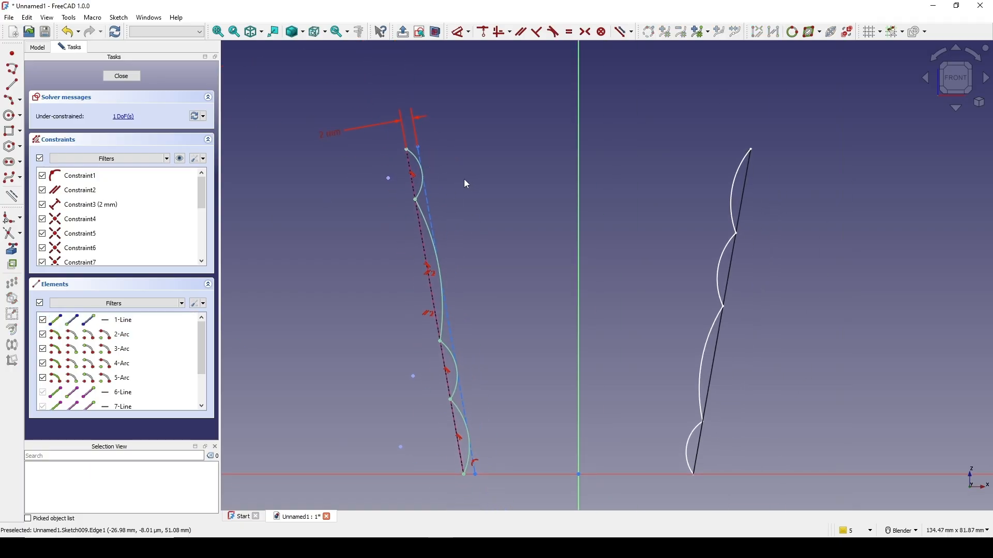
scroll(464, 179, up, 2)
scroll(407, 178, down, 5)
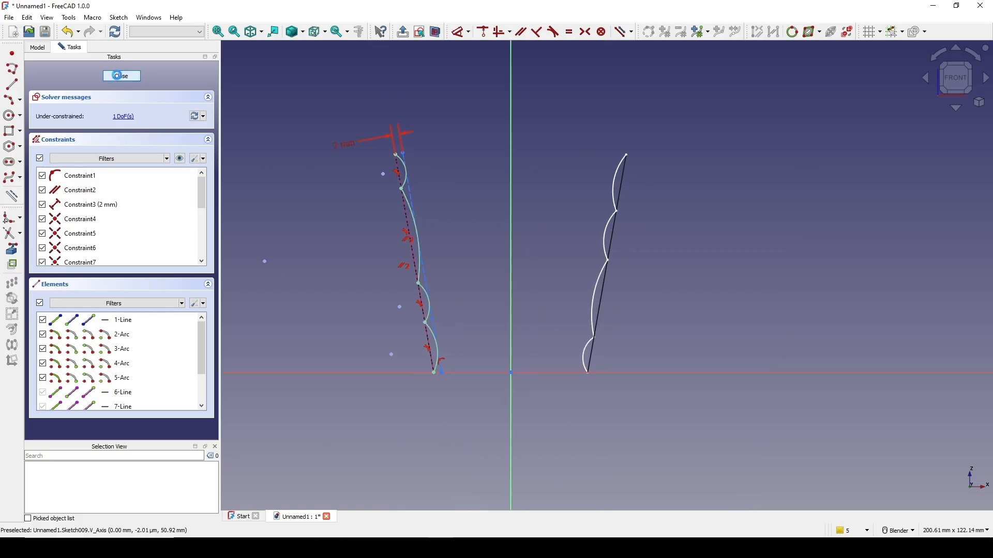
click(118, 76)
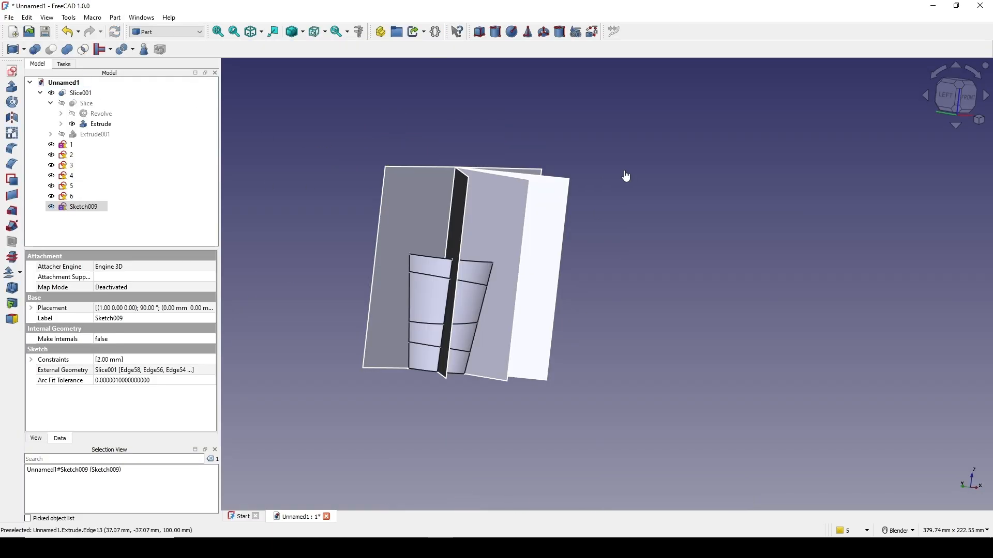
- Hide the Extrude planes and the Slice001 cup so only the profile sketches are displayed
click(99, 126)
key(space)
click(549, 266)
middle_drag(549, 267, 264, 220)
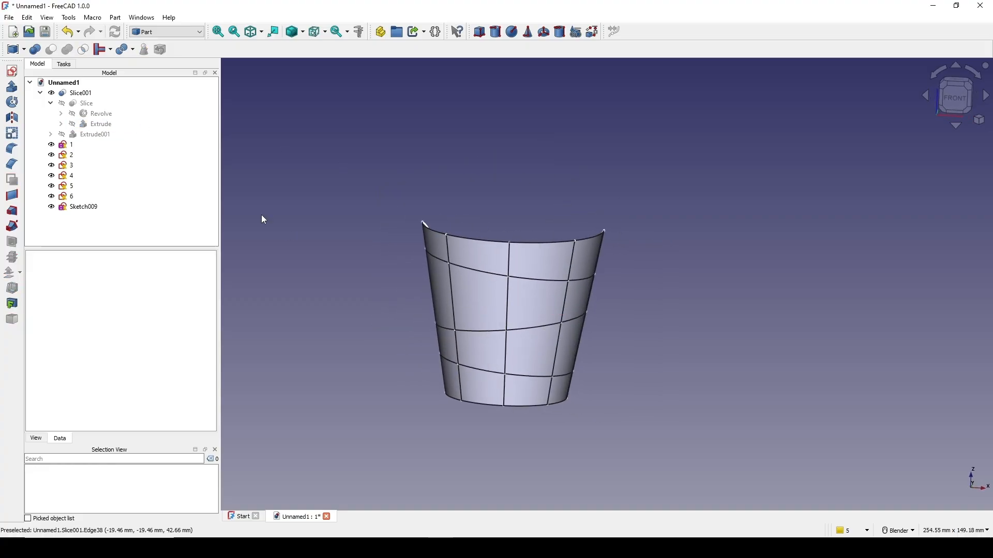
click(77, 93)
key(space)
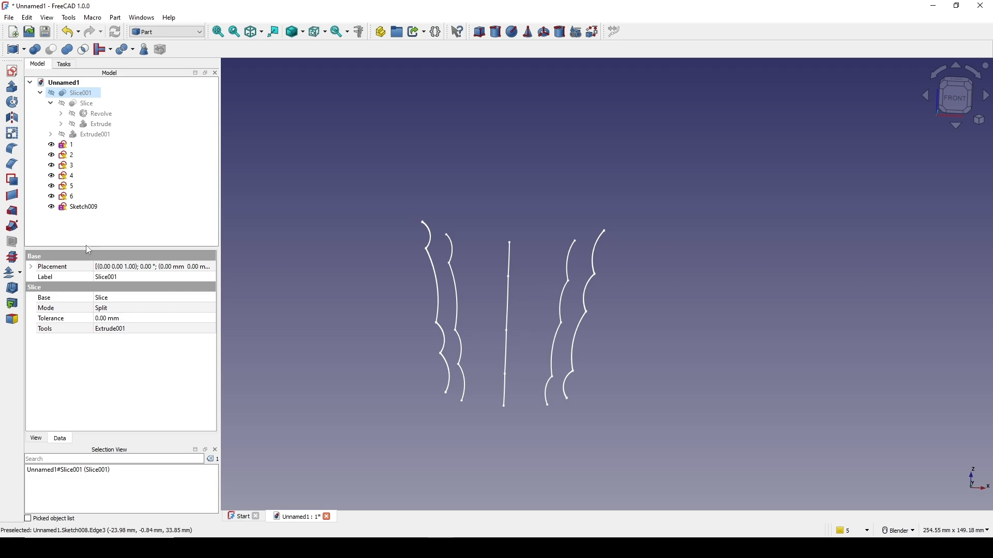
- Rename Sketch009 as 7
click(86, 208)
right_click(86, 208)
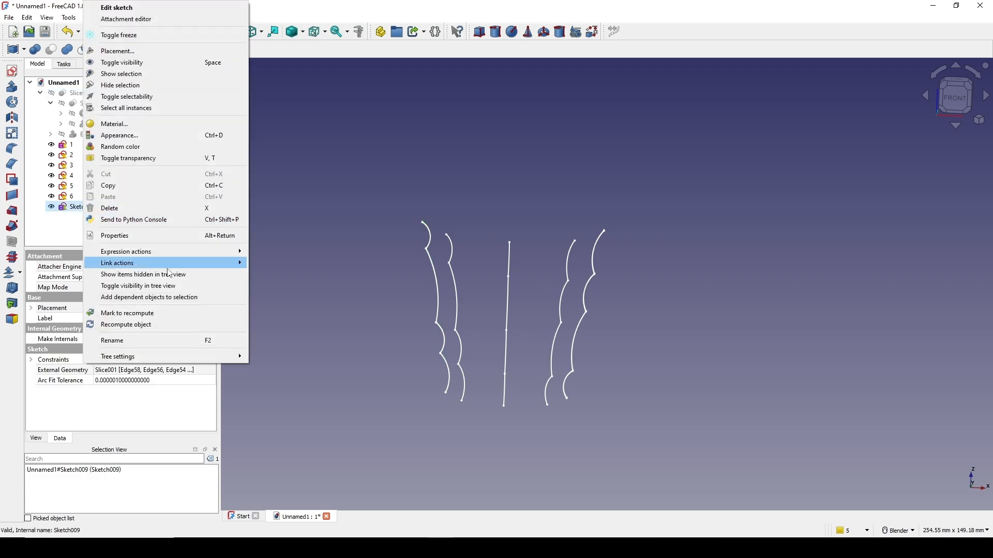
click(153, 336)
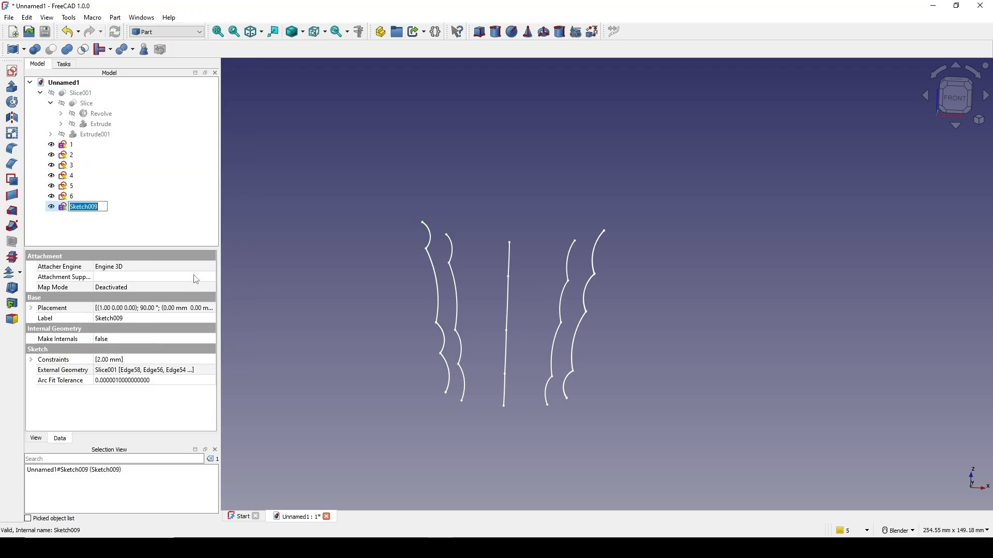
click(335, 217)
- Turn on the axis cross at the origin and look at the profiles in the standard left view
mouse_move(497, 277)
middle_down()
mouse_move(498, 248)
mouse_move(532, 261)
mouse_move(571, 243)
mouse_move(589, 257)
mouse_move(423, 260)
mouse_move(628, 269)
mouse_move(387, 259)
mouse_move(538, 263)
mouse_move(501, 259)
mouse_move(379, 342)
mouse_move(392, 326)
mouse_move(356, 266)
mouse_move(340, 268)
middle_up()
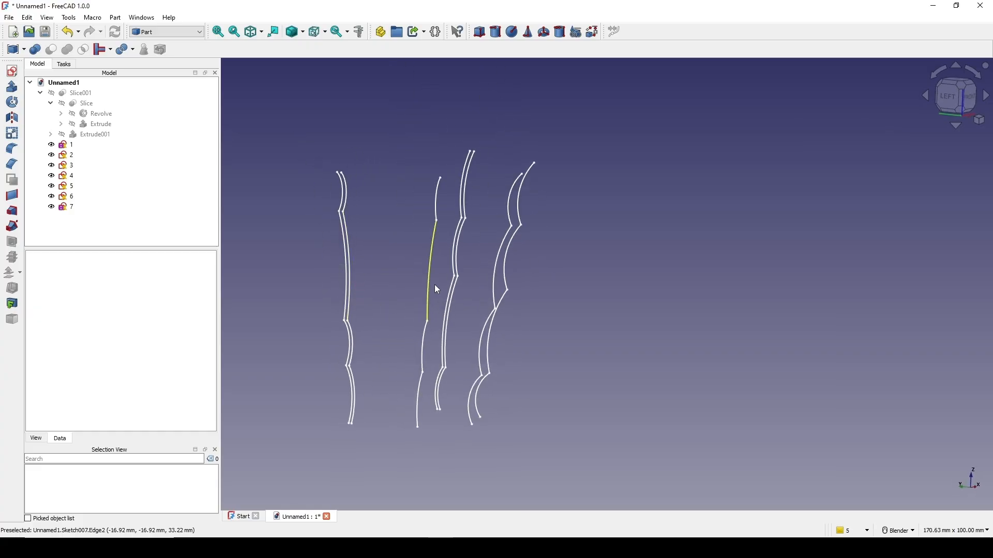
middle_drag(437, 289, 489, 285)
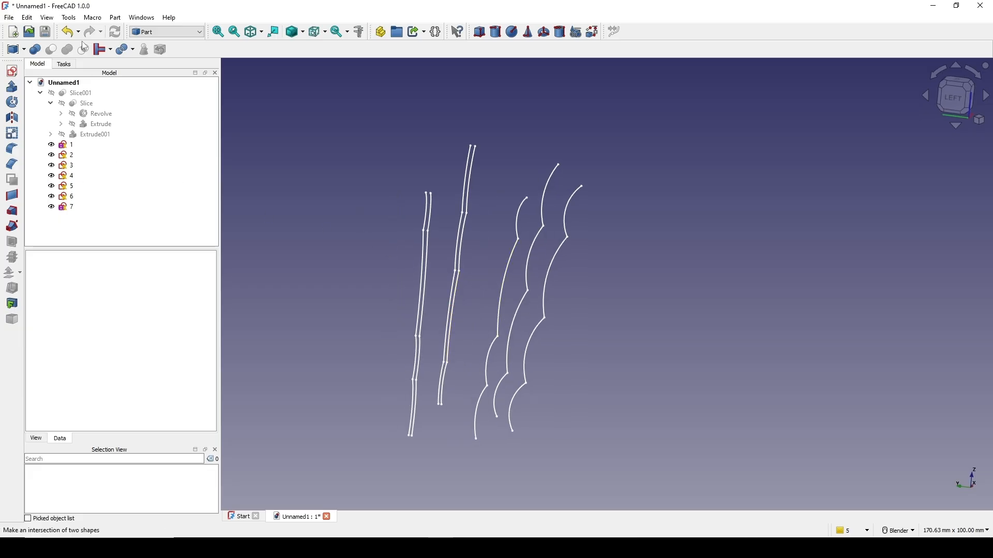
click(47, 18)
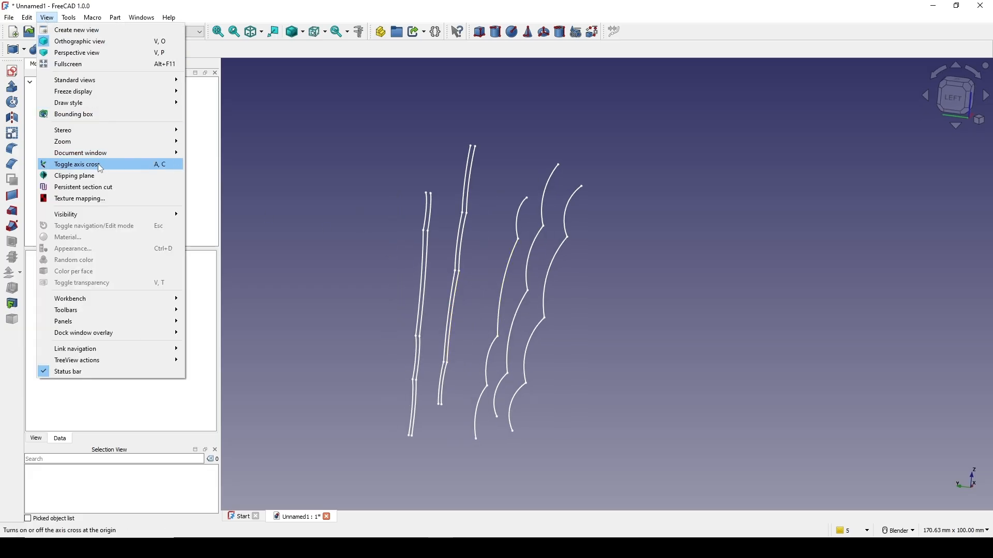
click(123, 163)
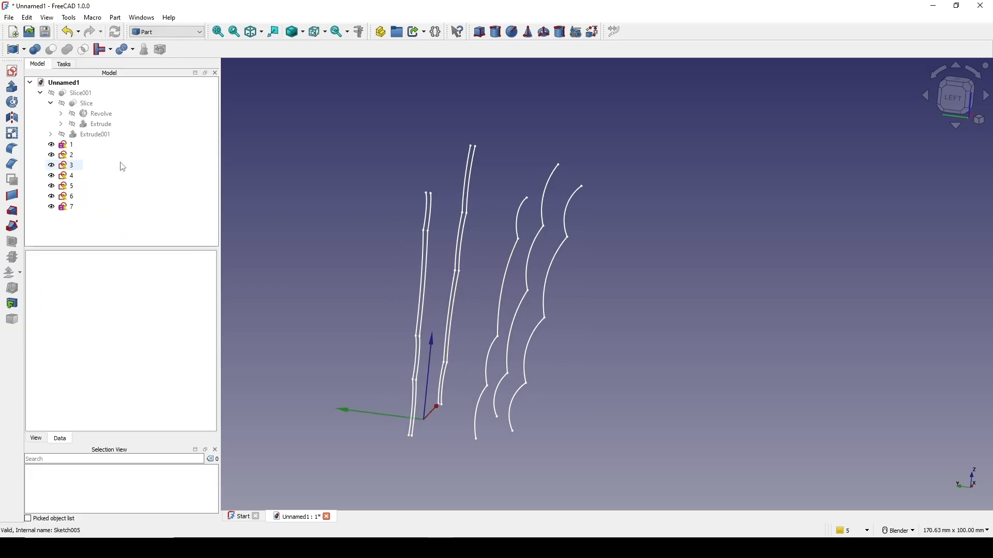
click(951, 96)
scroll(585, 191, up, 1)
shift+middle_drag(632, 174, 632, 169)
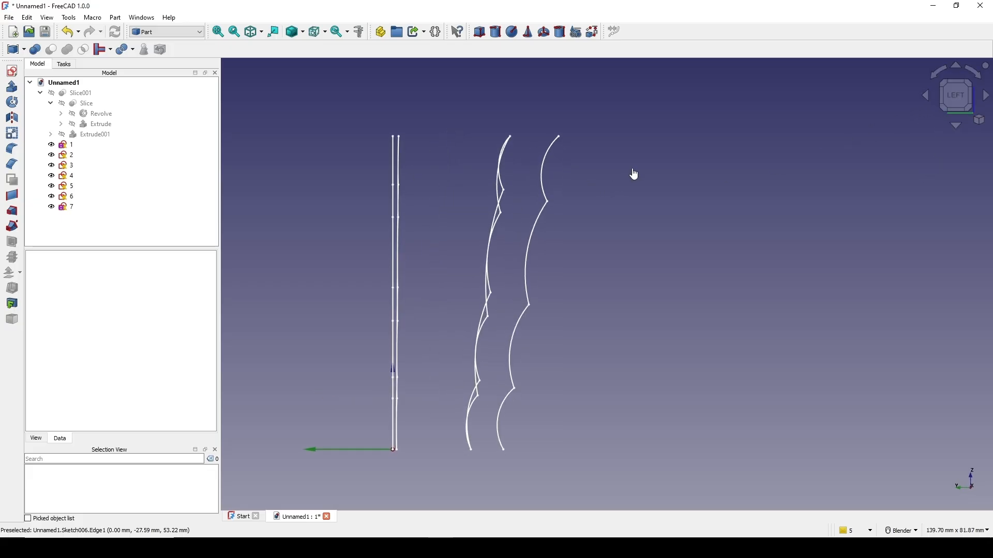
key(F1)
drag(264, 63, 749, 493)
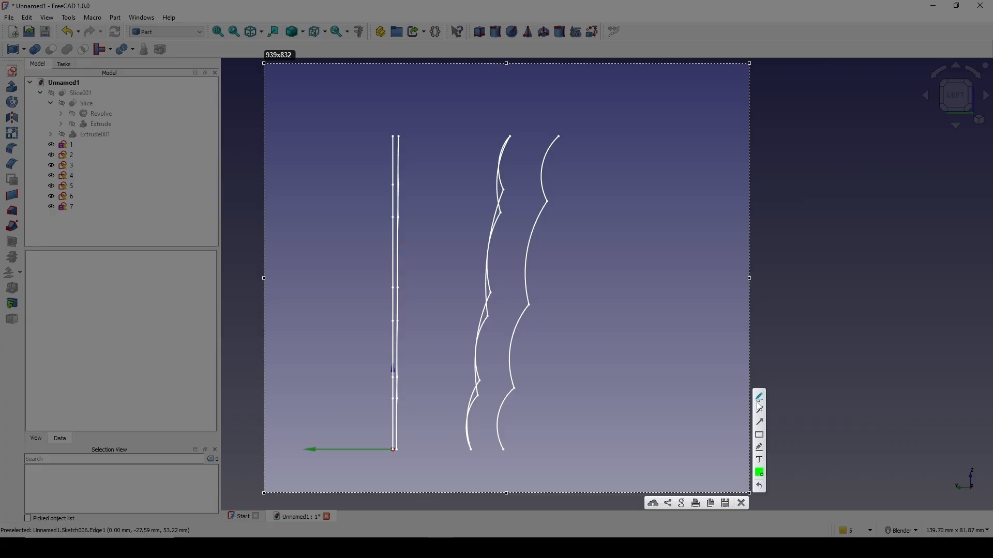
drag(364, 114, 366, 334)
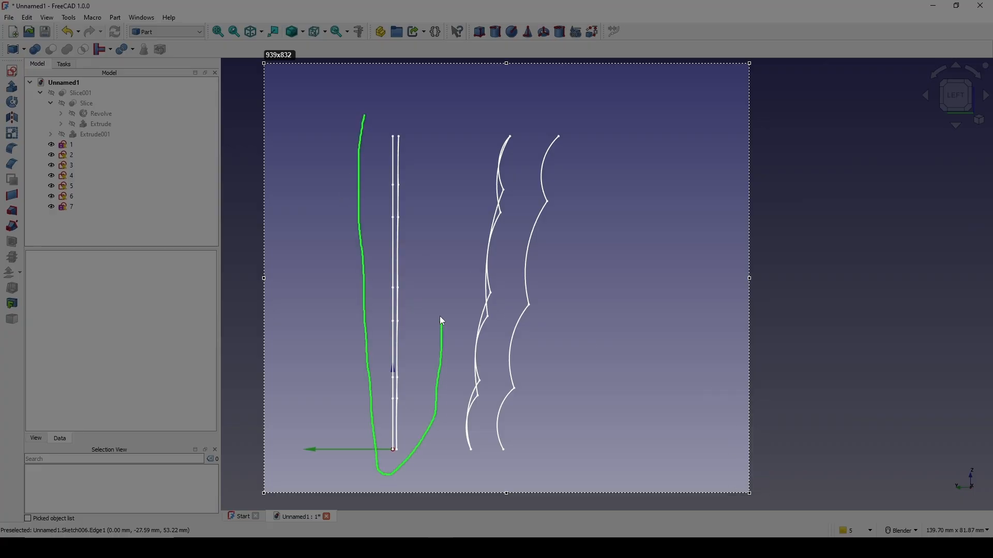
drag(368, 116, 369, 116)
mouse_move(377, 79)
mouse_down()
mouse_move(376, 101)
mouse_move(400, 79)
mouse_up()
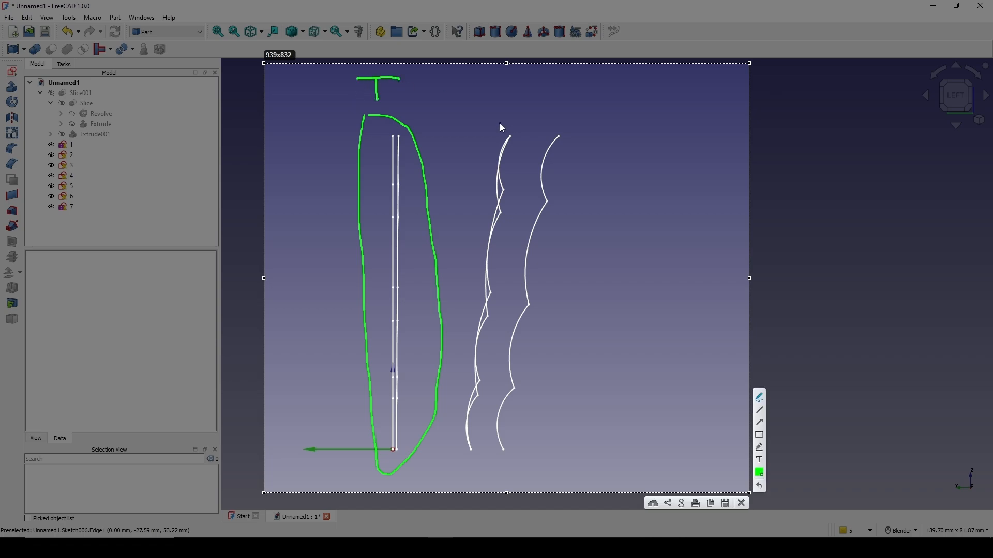
drag(511, 97, 508, 103)
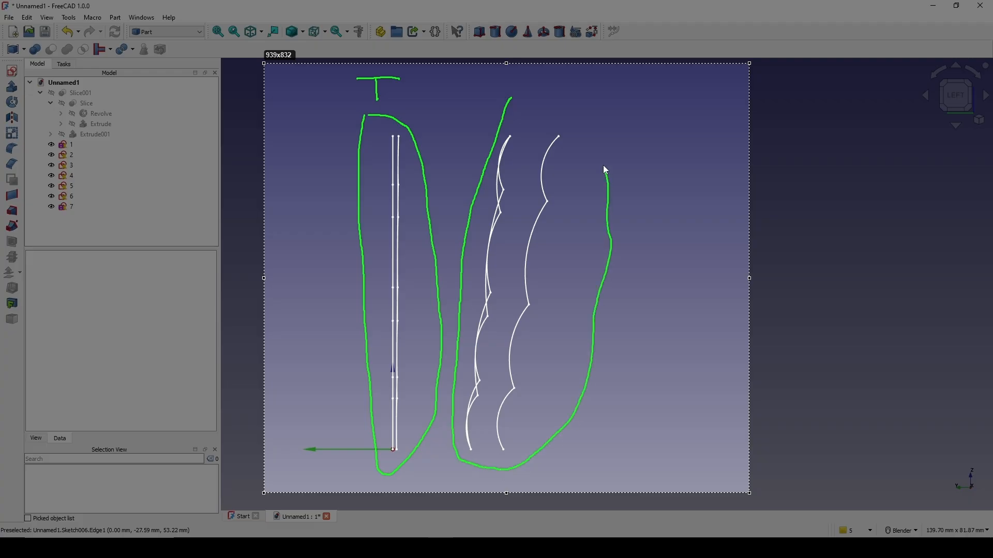
drag(521, 96, 512, 97)
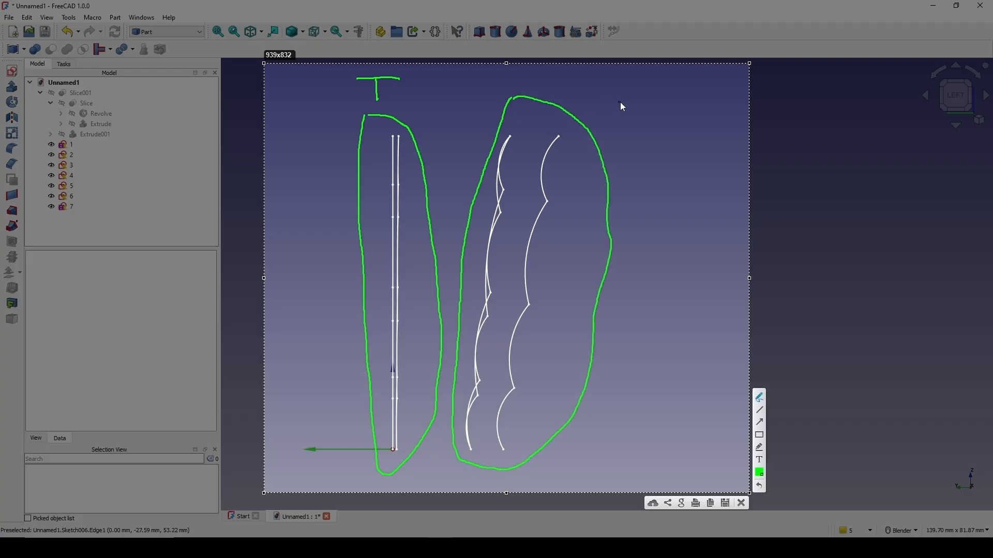
drag(630, 111, 631, 111)
click(741, 503)
- Loft profiles 1 to 7 in numerical order into a surface, without the solid, ruled or closed options
mouse_move(555, 303)
middle_down()
mouse_move(636, 377)
mouse_move(577, 398)
middle_up()
shift+middle_drag(639, 240, 631, 302)
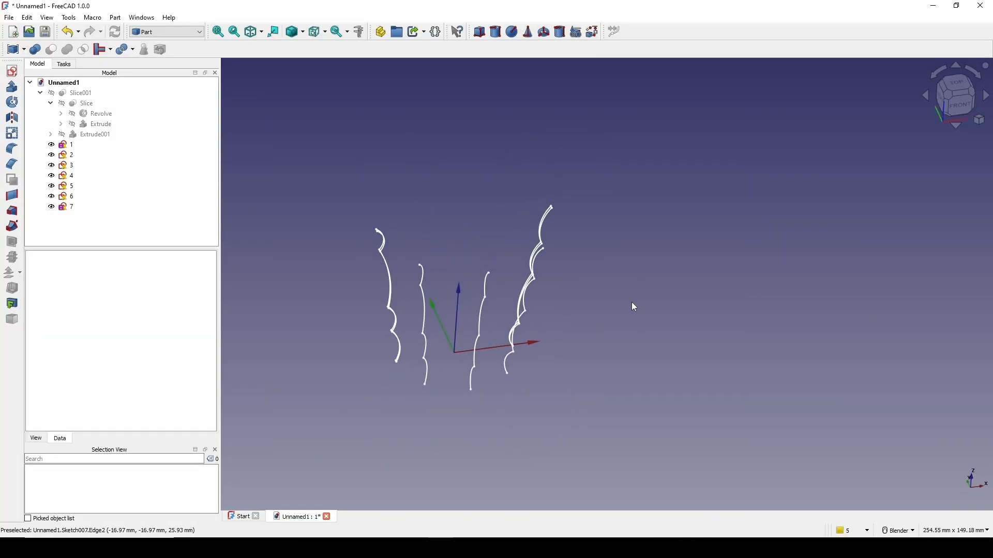
click(12, 211)
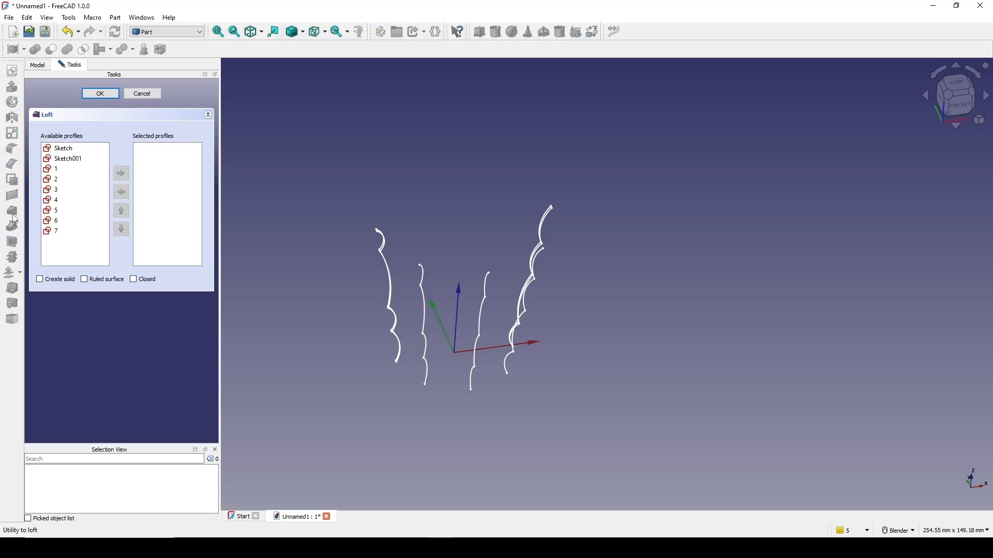
double_click(59, 171)
double_click(58, 171)
double_click(59, 170)
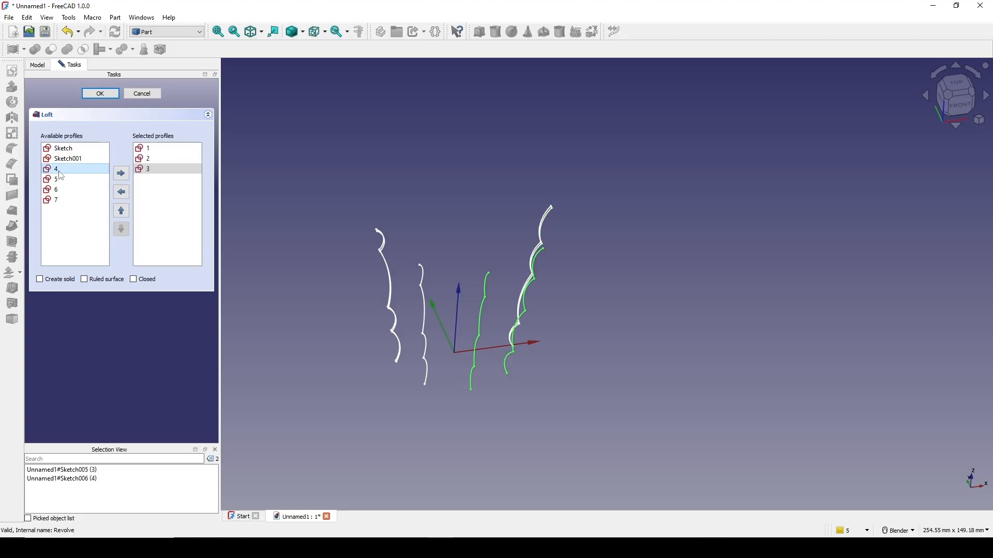
double_click(59, 171)
double_click(59, 171)
double_click(59, 170)
double_click(59, 171)
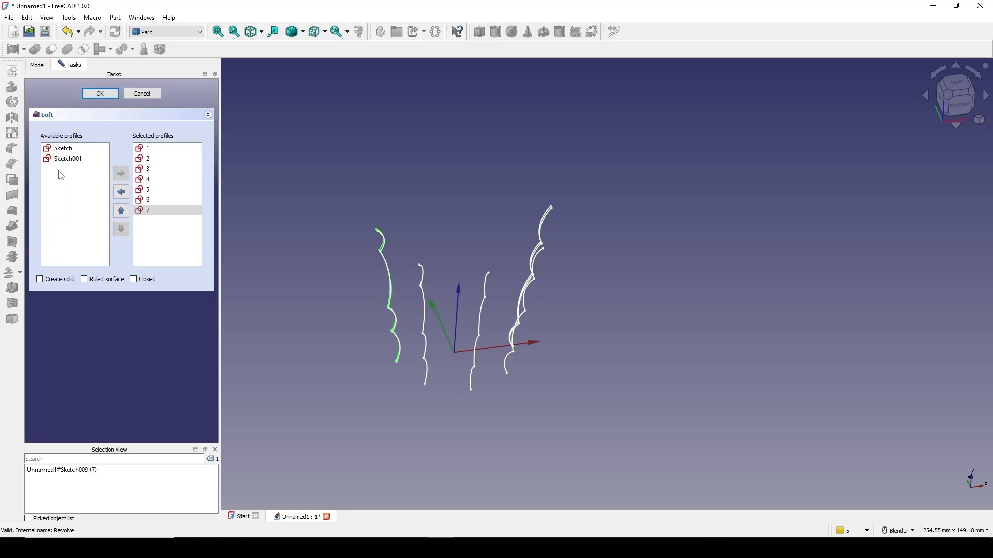
click(100, 94)
middle_drag(585, 376, 615, 318)
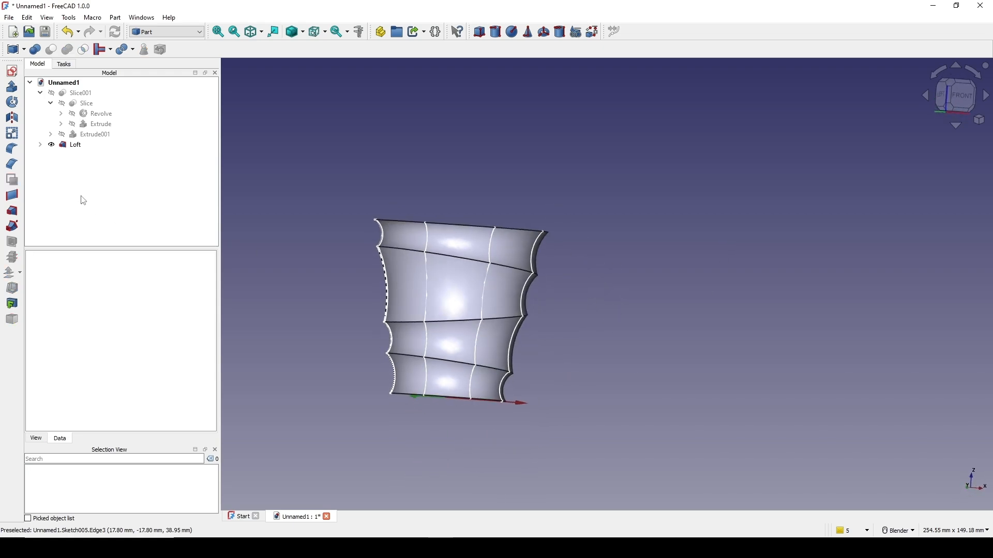
- Hide profile sketches 1 to 7 inside the Loft so only the lofted surface is displayed
click(40, 145)
click(80, 155)
shift+click(80, 217)
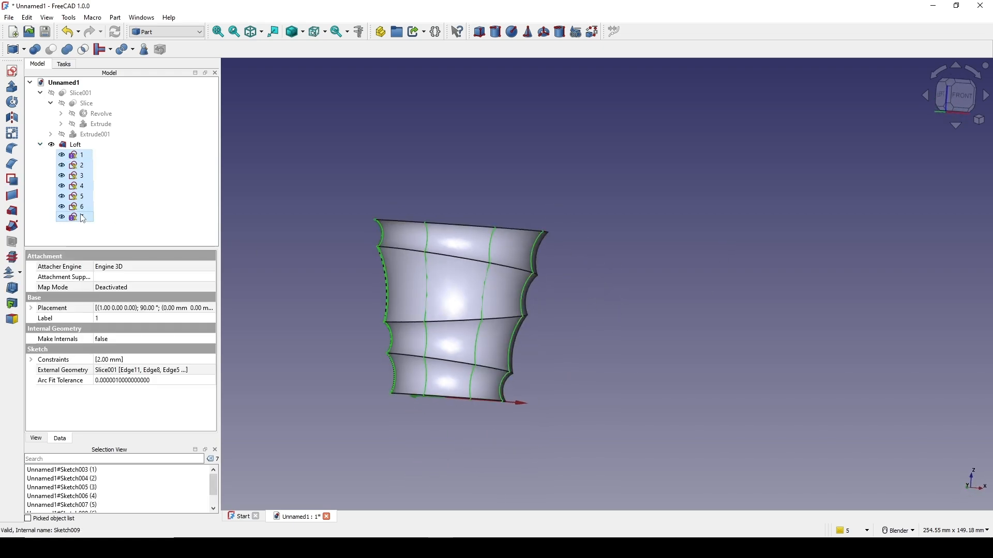
click(579, 246)
mouse_move(499, 316)
middle_down()
mouse_move(616, 265)
mouse_move(714, 298)
mouse_move(666, 341)
middle_up()
scroll(523, 305, up, 3)
mouse_move(522, 305)
middle_down()
mouse_move(540, 230)
mouse_move(492, 202)
mouse_move(441, 220)
mouse_move(435, 209)
middle_up()
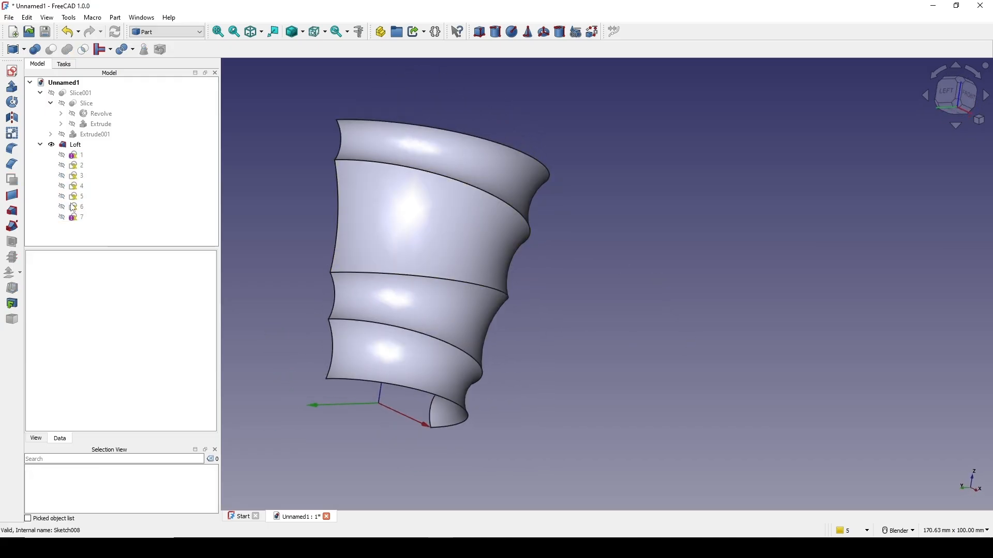
click(41, 145)
click(72, 144)
click(626, 253)
middle_drag(625, 253, 484, 319)
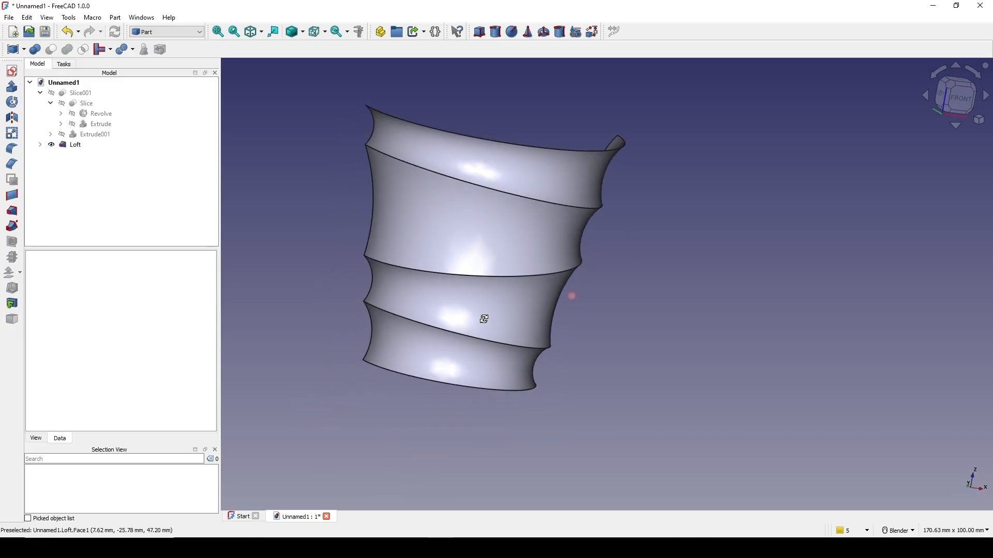
middle_drag(616, 262, 519, 147)
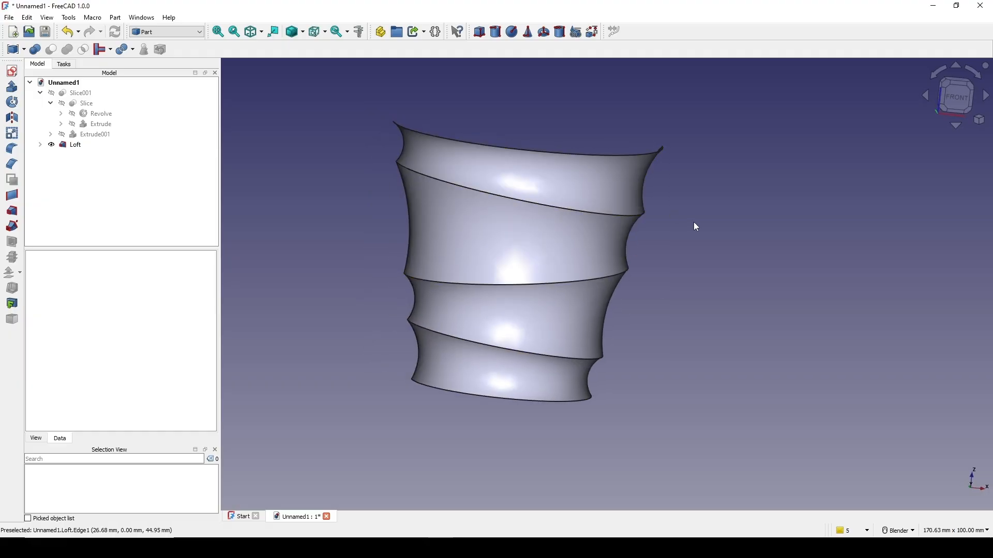
key(Print)
drag(274, 66, 809, 466)
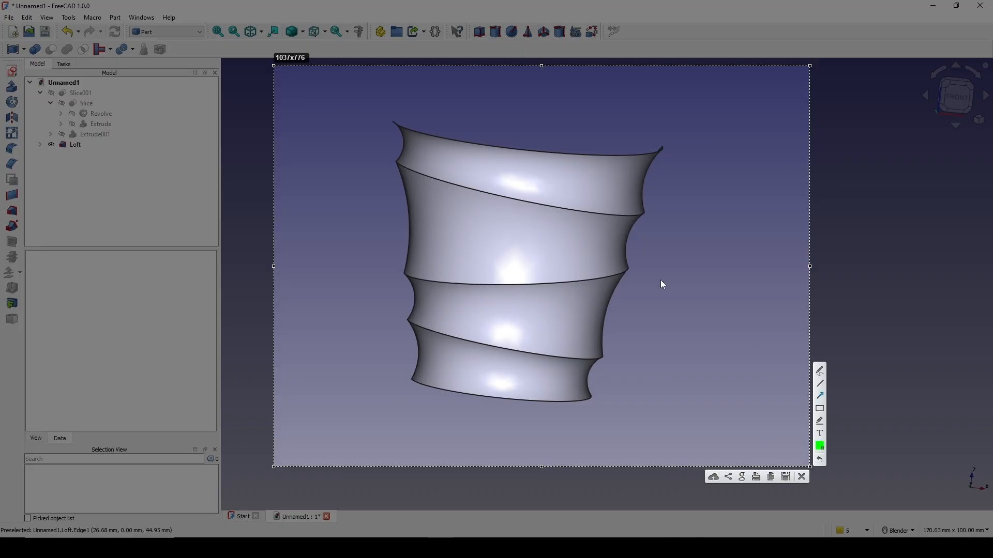
drag(677, 162, 684, 120)
drag(608, 385, 604, 425)
click(802, 477)
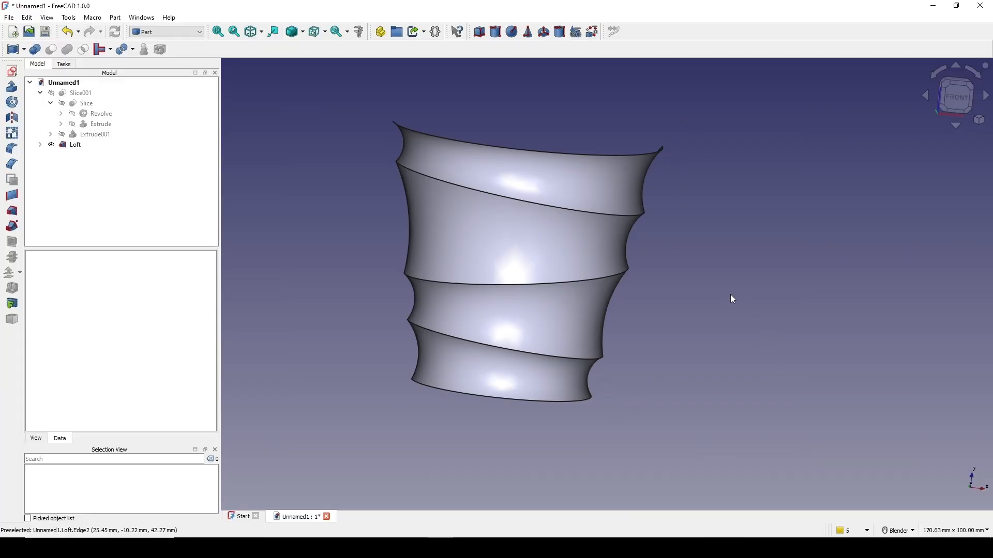
- In the Curves workbench, create separate joined curves from the loft's upper rim edge and its lower rim edge
click(948, 96)
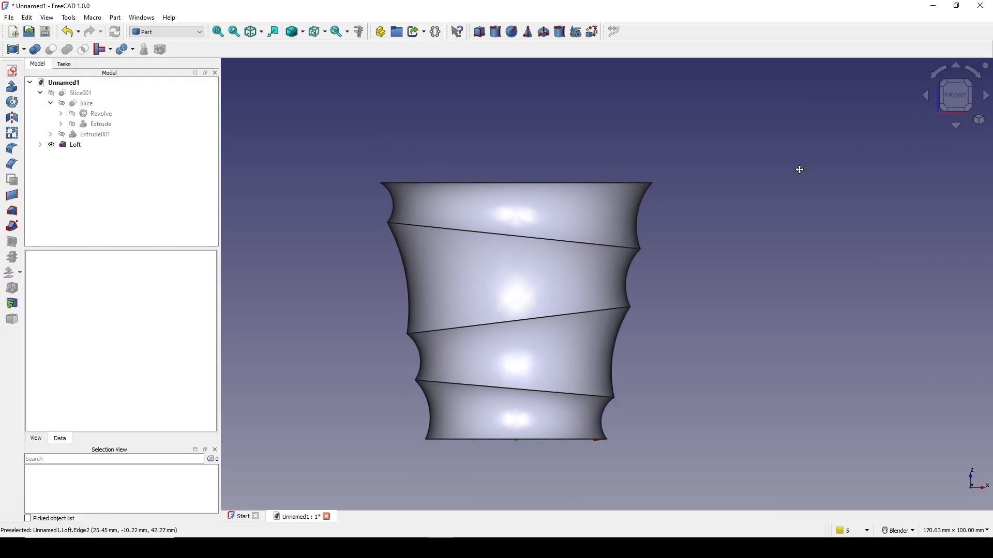
shift+middle_drag(800, 170, 761, 150)
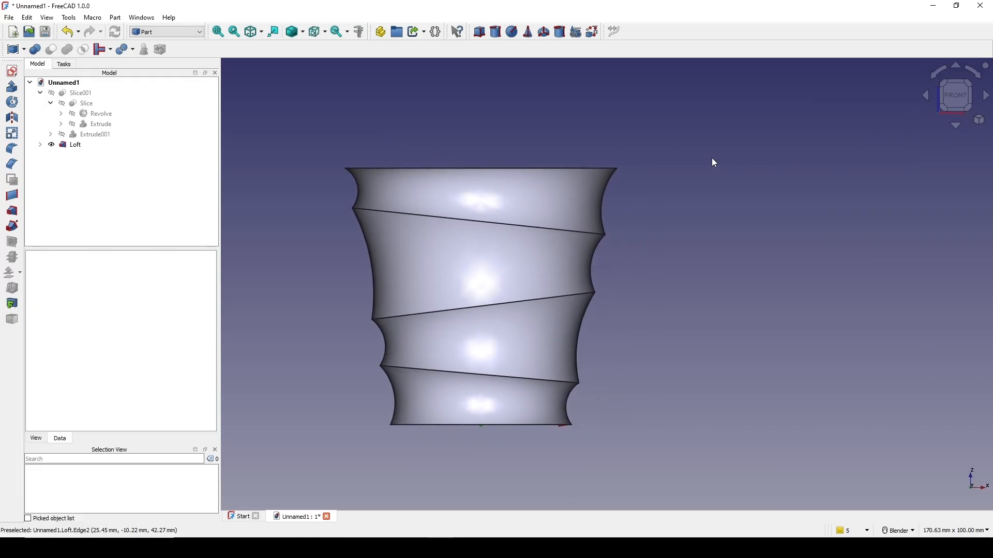
click(192, 34)
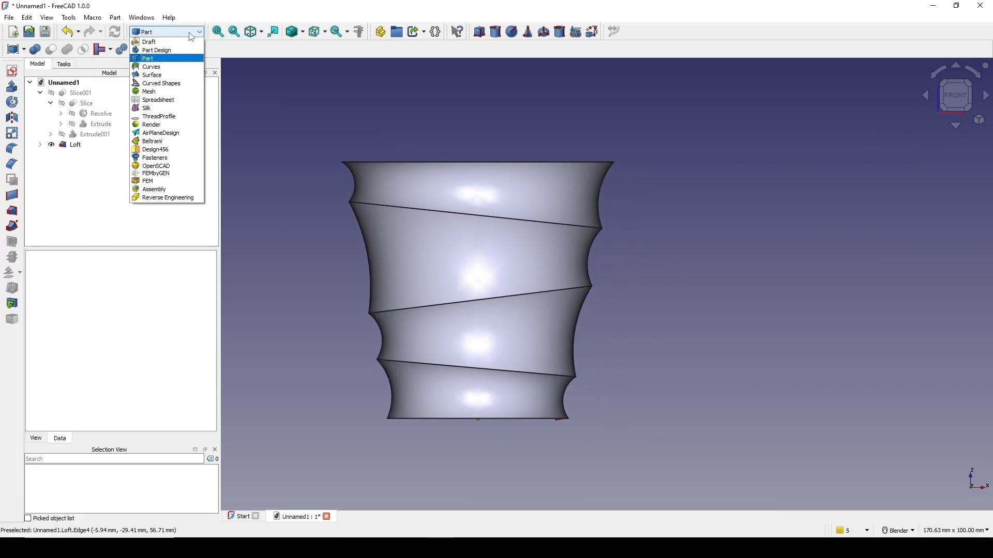
click(155, 67)
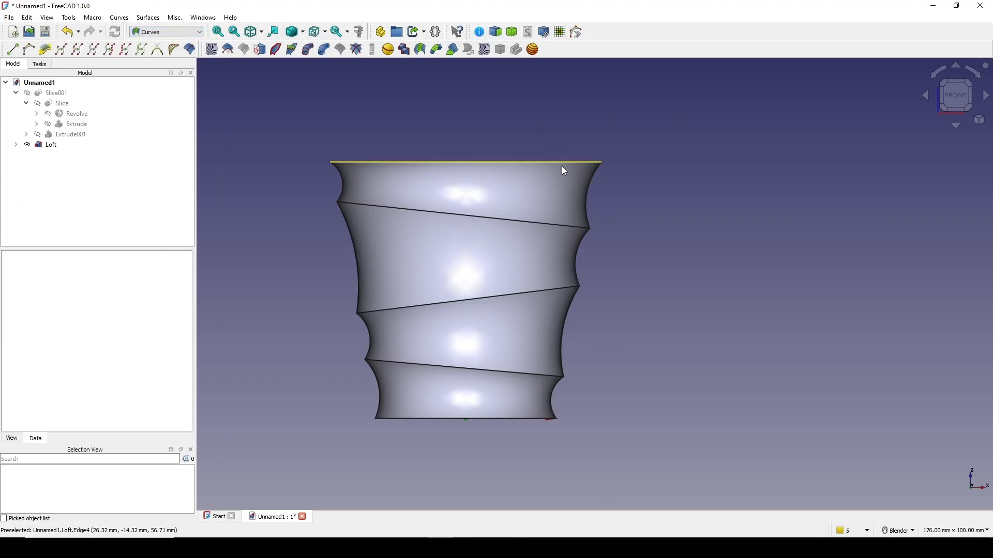
middle_drag(561, 166, 566, 203)
click(529, 184)
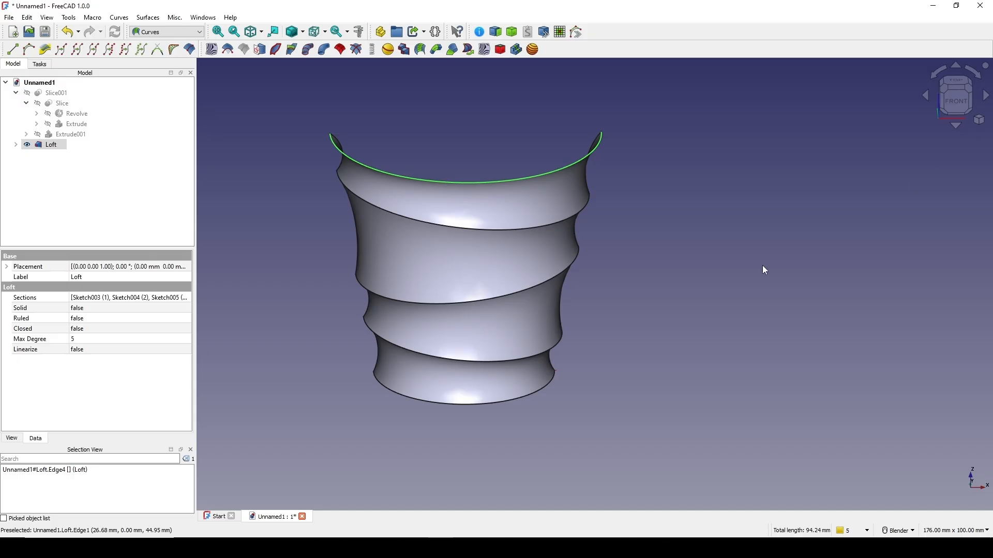
click(956, 96)
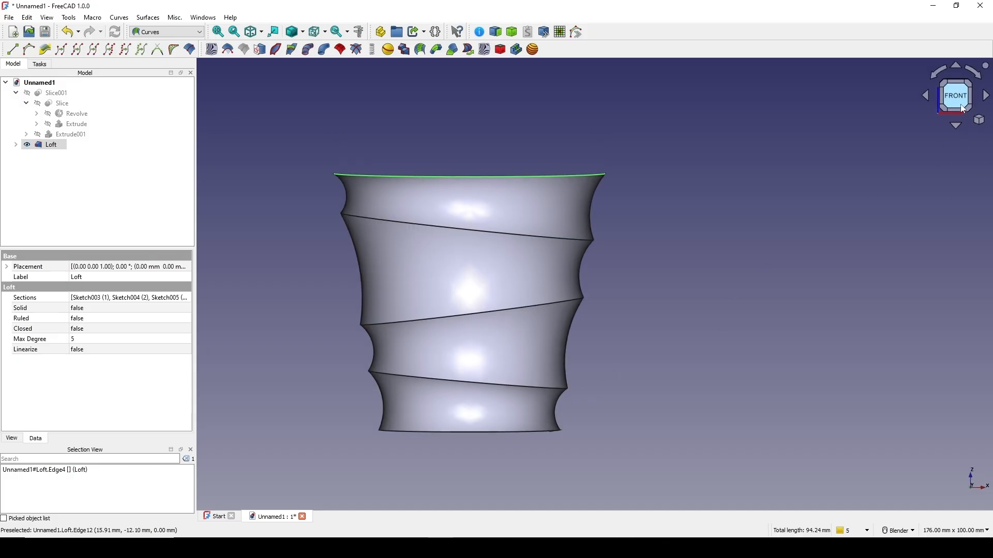
click(77, 50)
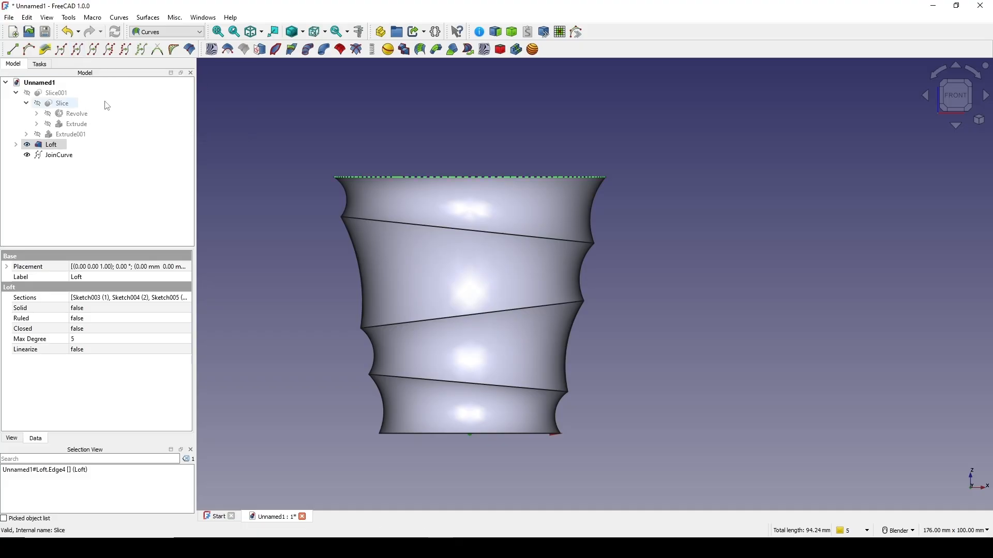
click(434, 434)
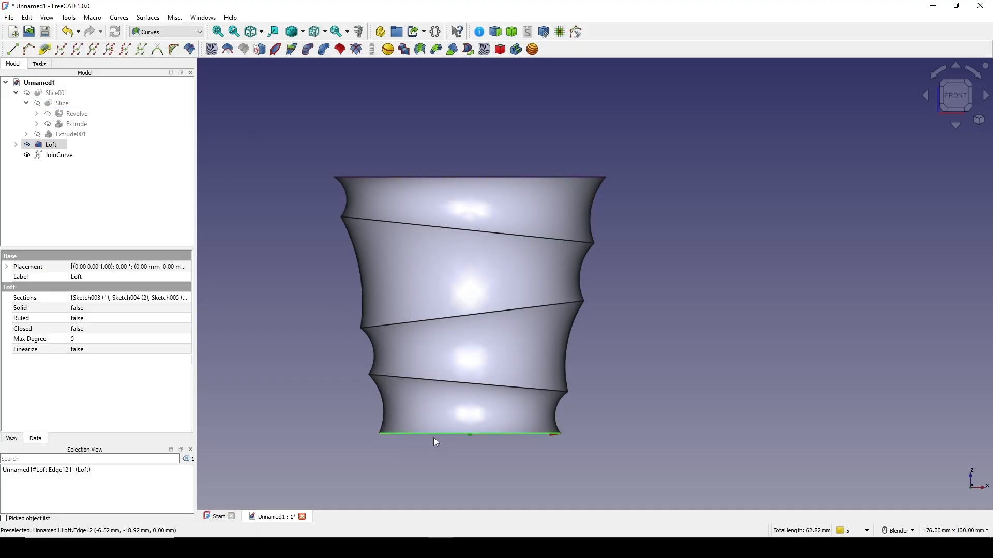
click(79, 52)
- Transform the upper rim curve 3 mm upward along Z with a 1 mm translation increment
click(54, 155)
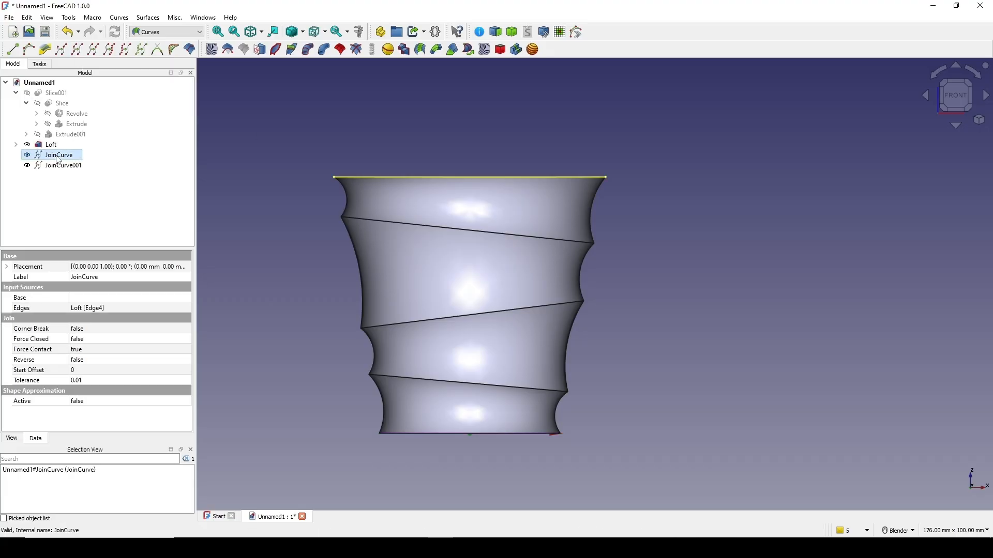
right_click(56, 155)
click(114, 163)
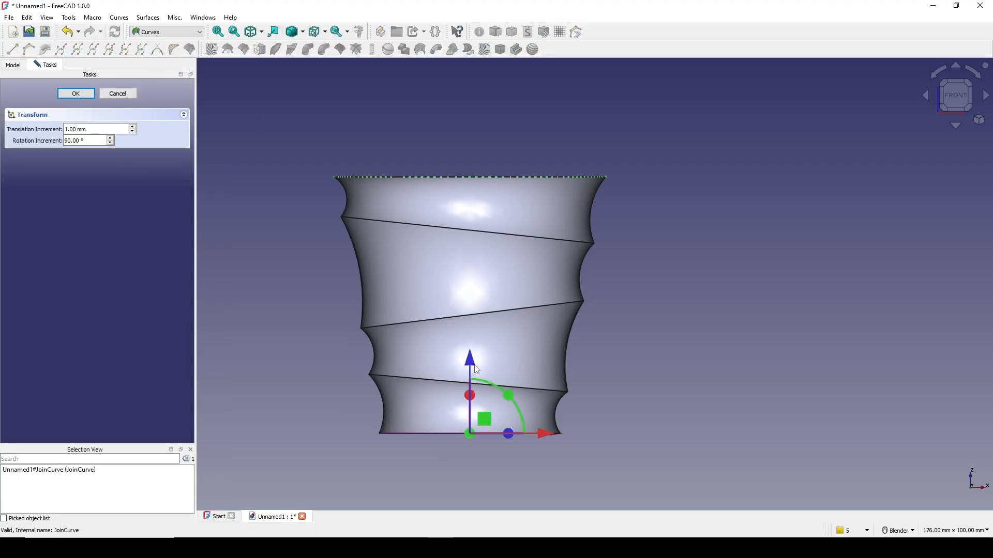
mouse_move(471, 365)
mouse_down()
mouse_move(472, 378)
mouse_move(473, 353)
mouse_up()
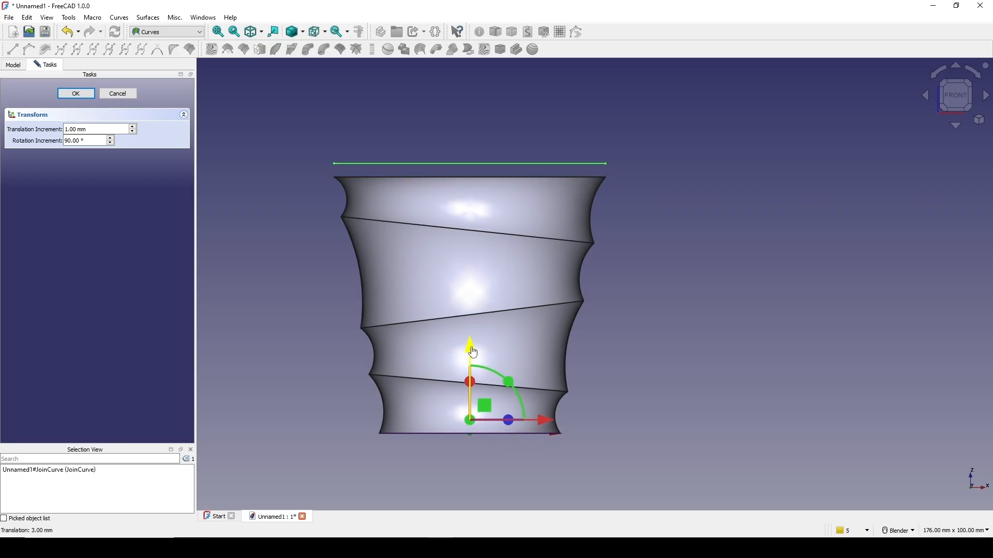
click(82, 95)
middle_drag(569, 243, 579, 189)
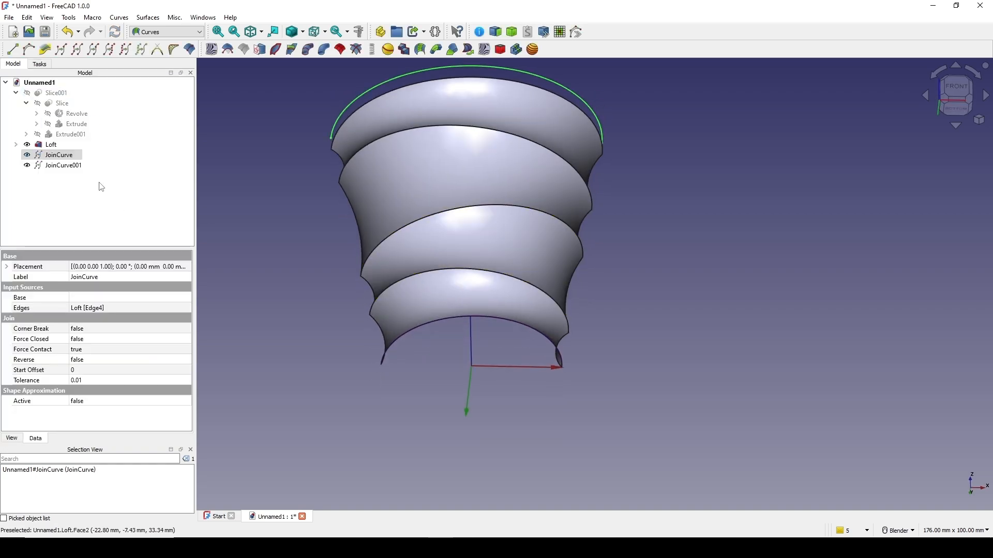
- Transform the lower rim curve JoinCurve001 4 mm downward along Z
click(61, 166)
right_click(63, 165)
click(123, 171)
middle_drag(533, 315, 539, 351)
drag(474, 311, 476, 329)
middle_drag(542, 296, 685, 327)
click(81, 97)
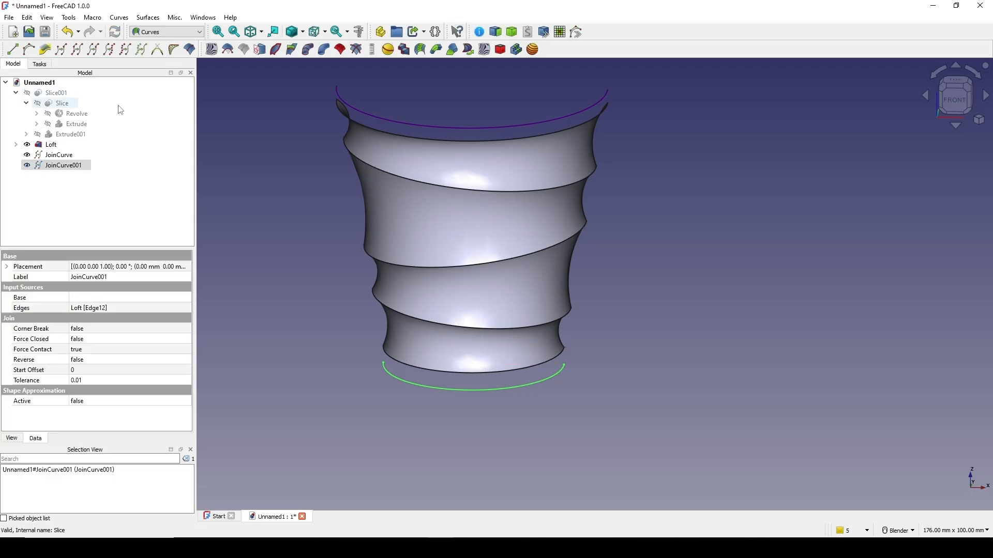
click(578, 317)
- In the Part workbench, create a ruled surface between the loft's upper rim edge and the raised JoinCurve
middle_drag(579, 317, 544, 320)
click(161, 33)
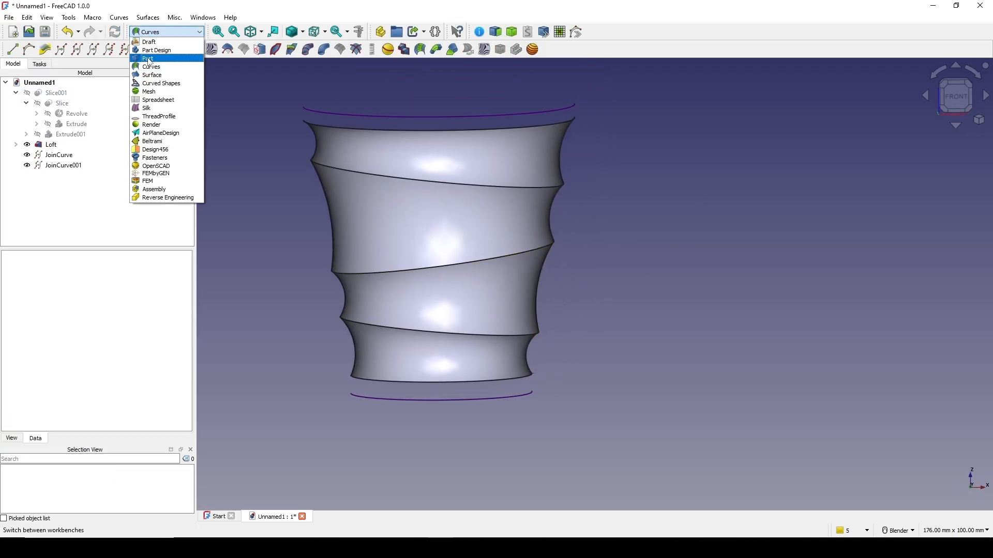
click(173, 59)
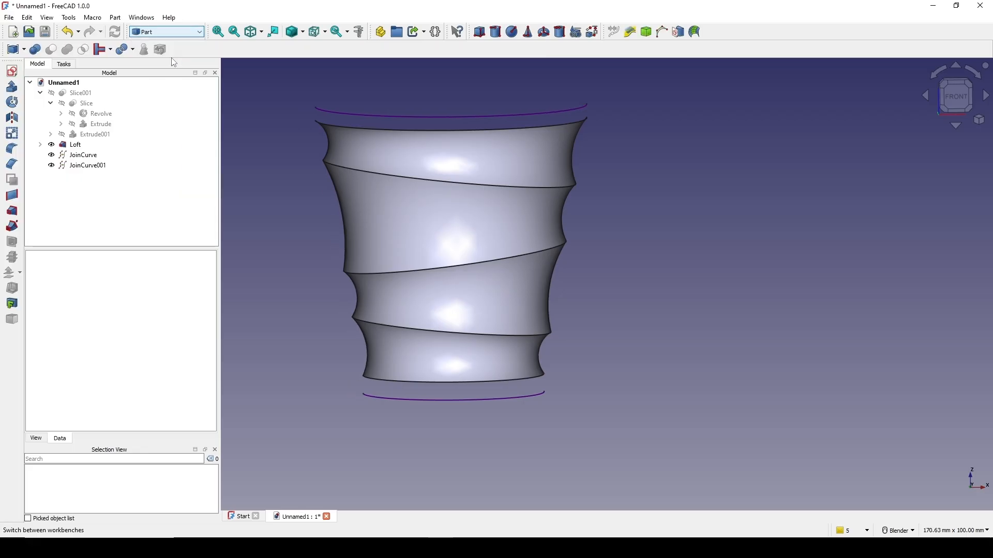
click(437, 132)
ctrl+click(455, 118)
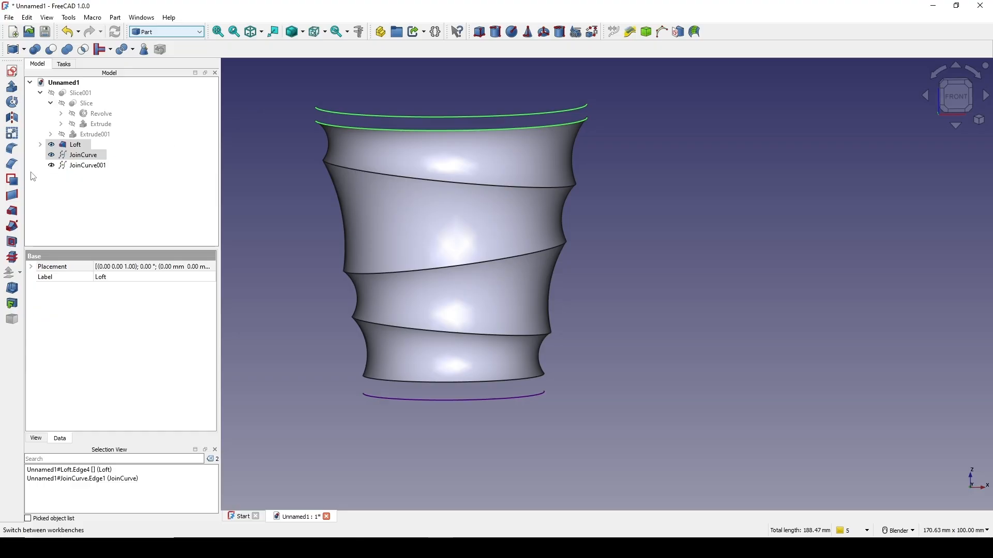
click(12, 196)
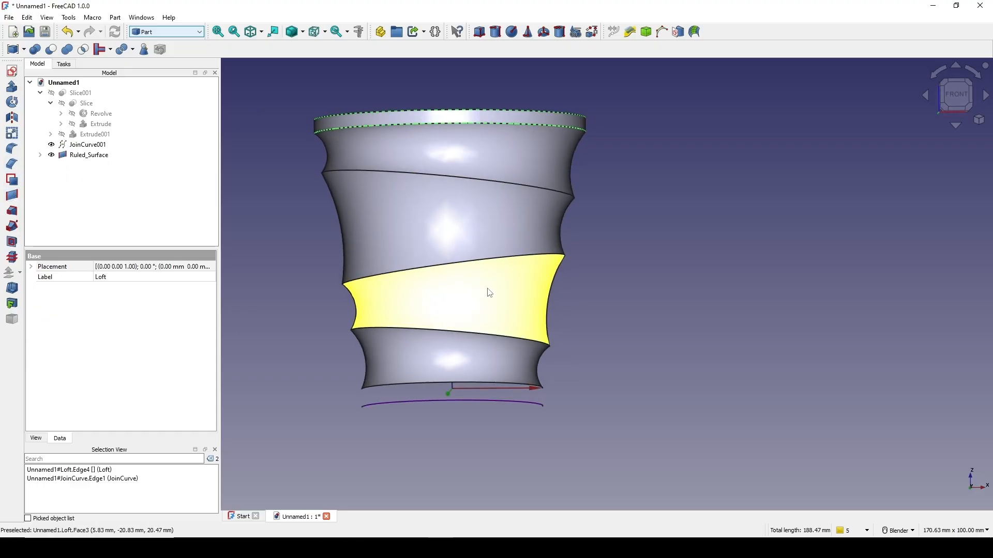
- Create a ruled surface between the loft's lower rim edge and the lowered JoinCurve001
click(457, 385)
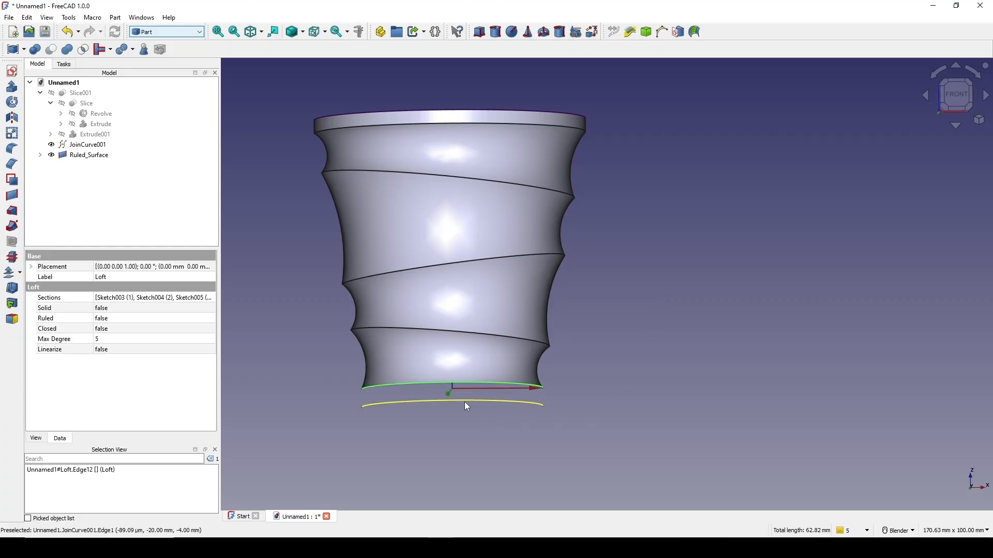
ctrl+click(464, 402)
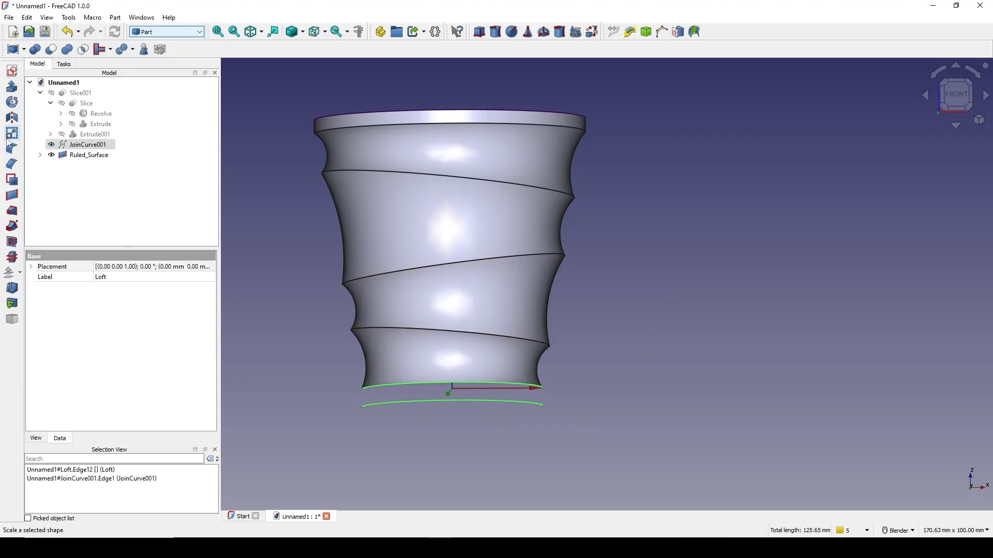
click(17, 198)
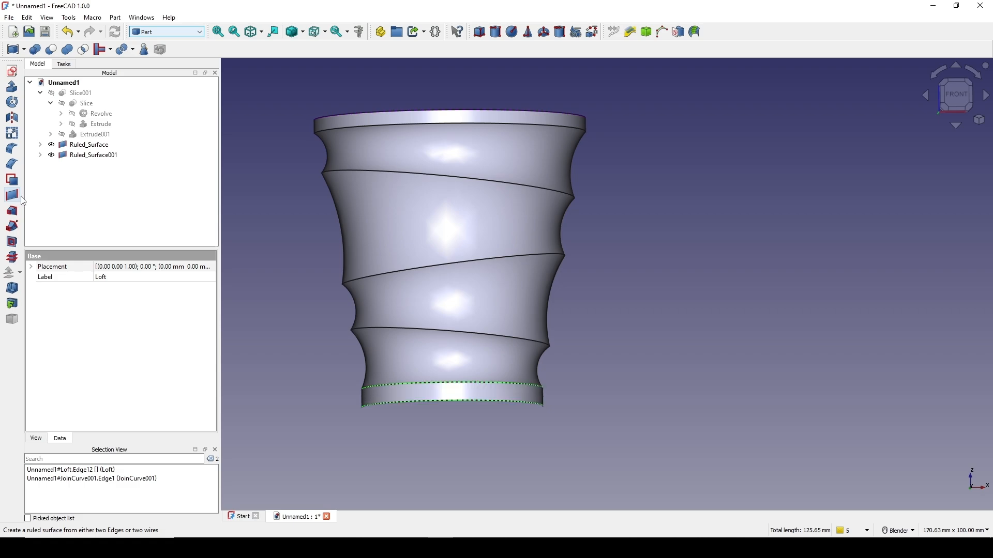
middle_drag(720, 268, 667, 306)
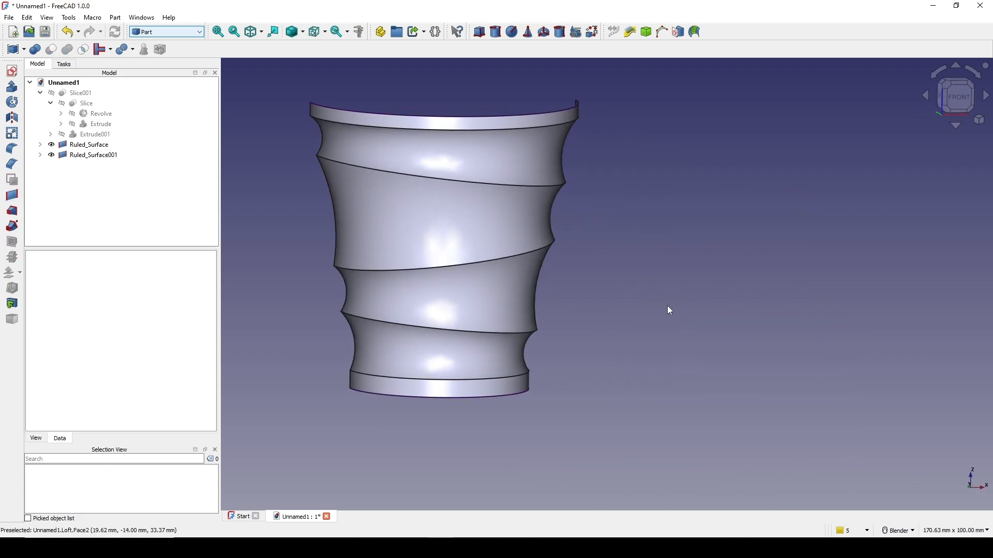
scroll(666, 303, down, 2)
shift+middle_drag(615, 277, 649, 274)
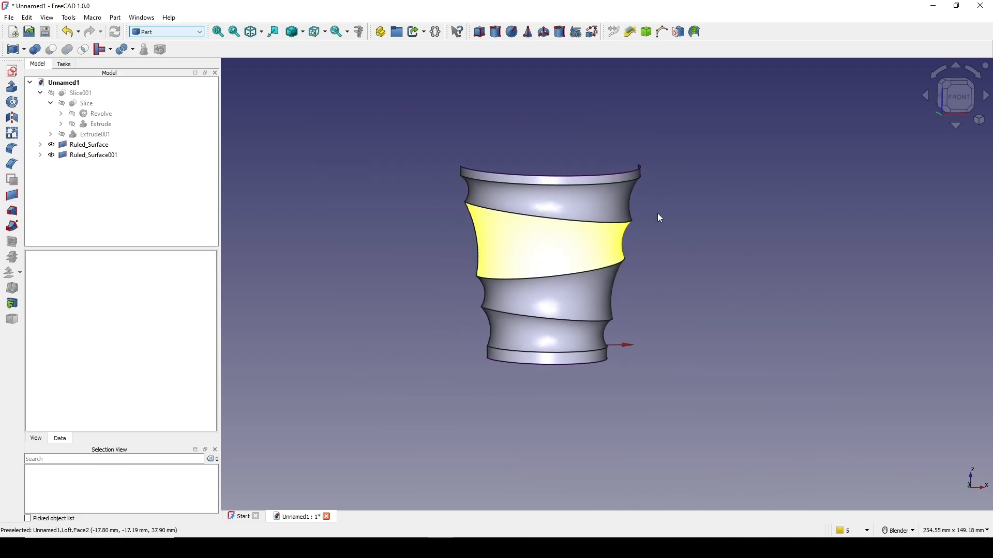
- Hide JoinCurve and JoinCurve001 inside the two ruled surfaces so only the surfaces stay displayed
click(40, 145)
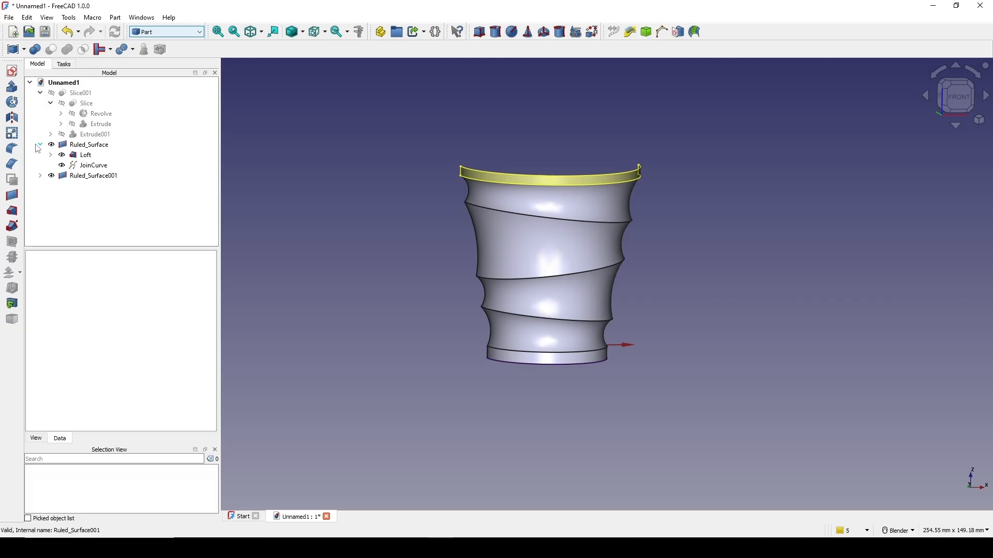
click(89, 166)
ctrl+click(97, 188)
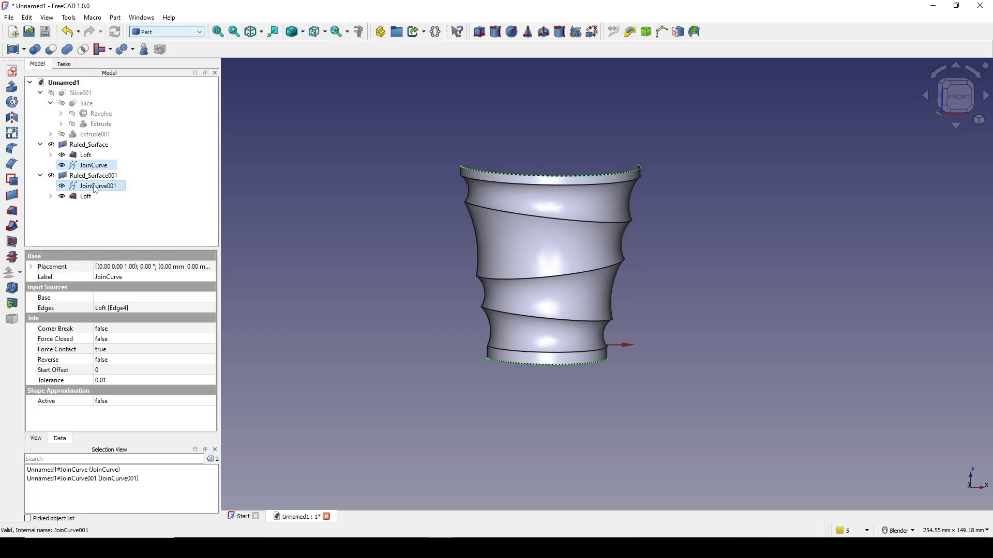
key(space)
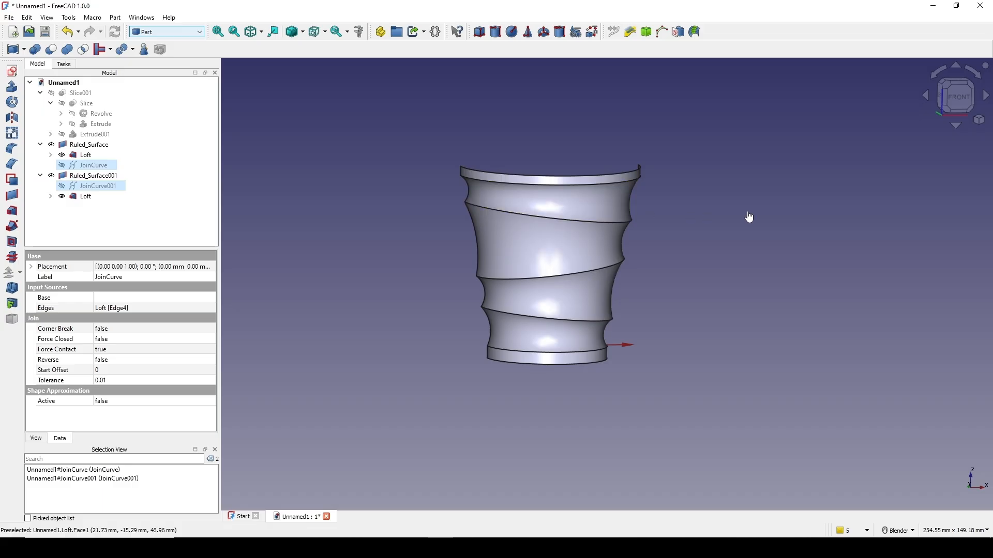
click(722, 221)
- In the Curves workbench, combine Ruled_Surface, Ruled_Surface001 and the Loft into one shape with the parametric solid command
middle_drag(722, 222, 626, 230)
middle_drag(305, 239, 333, 236)
shift+middle_drag(412, 232, 413, 205)
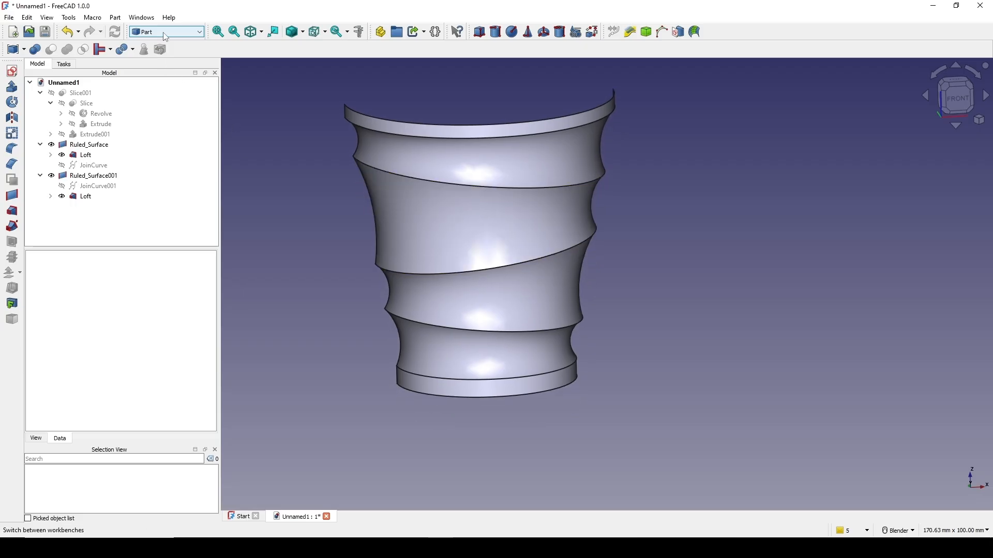
middle_drag(350, 212, 348, 205)
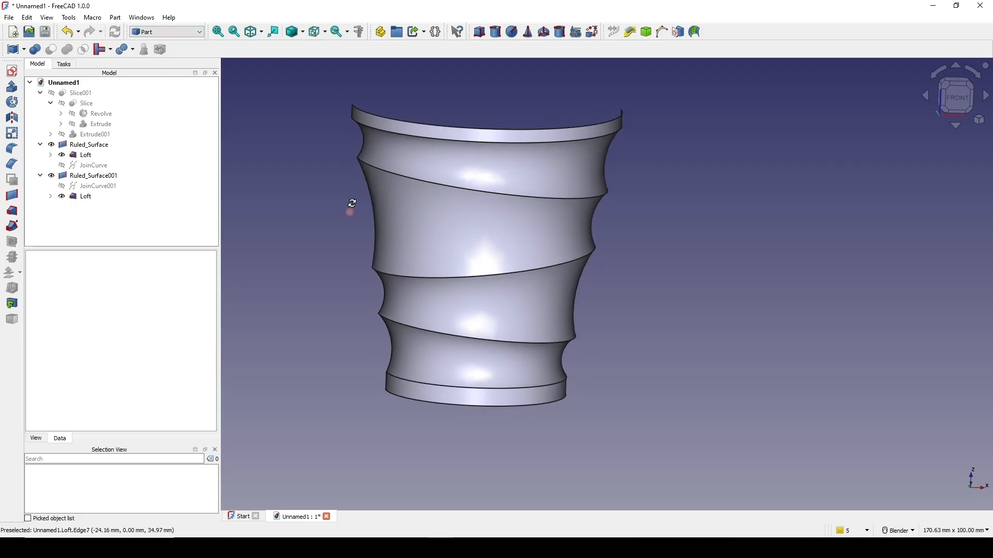
shift+middle_drag(495, 209, 481, 175)
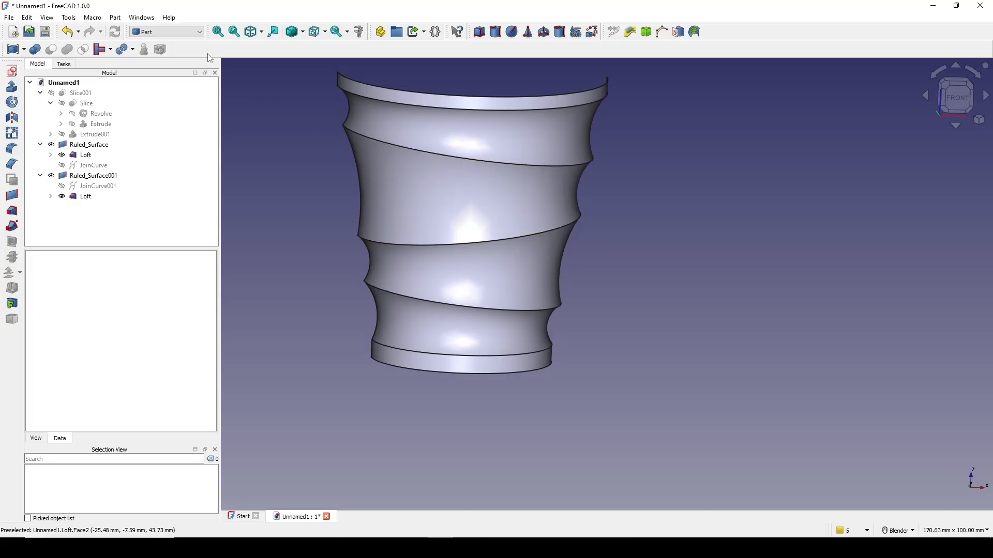
click(186, 33)
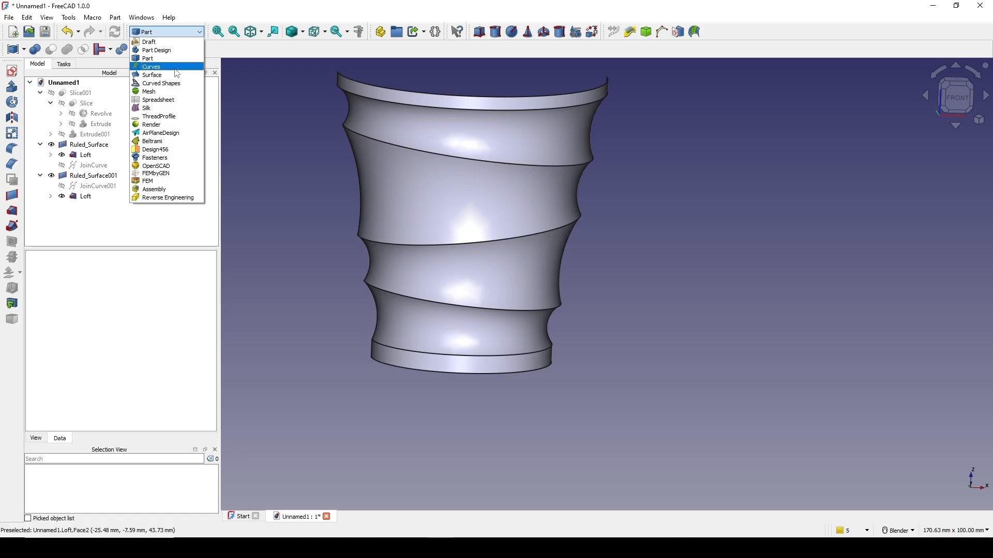
click(155, 67)
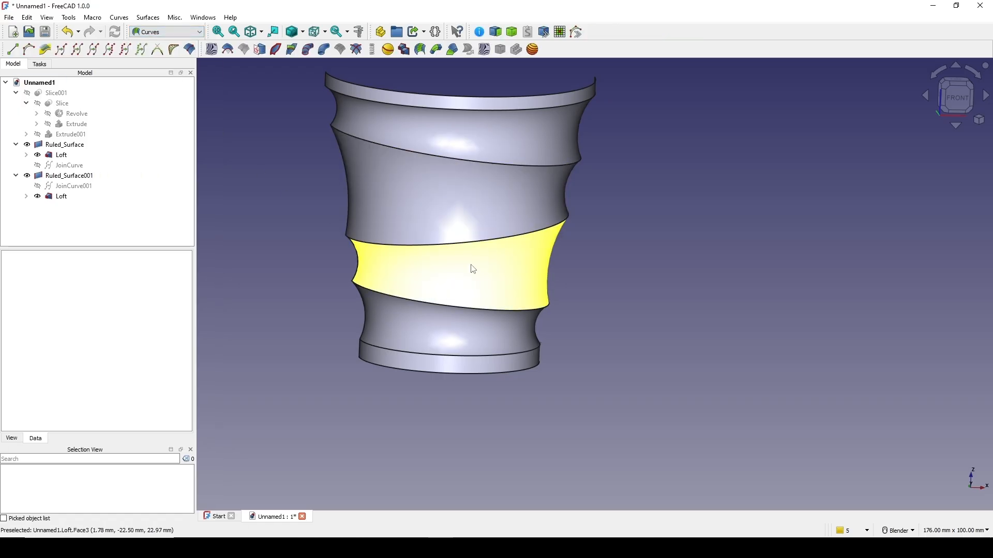
click(65, 147)
ctrl+click(65, 177)
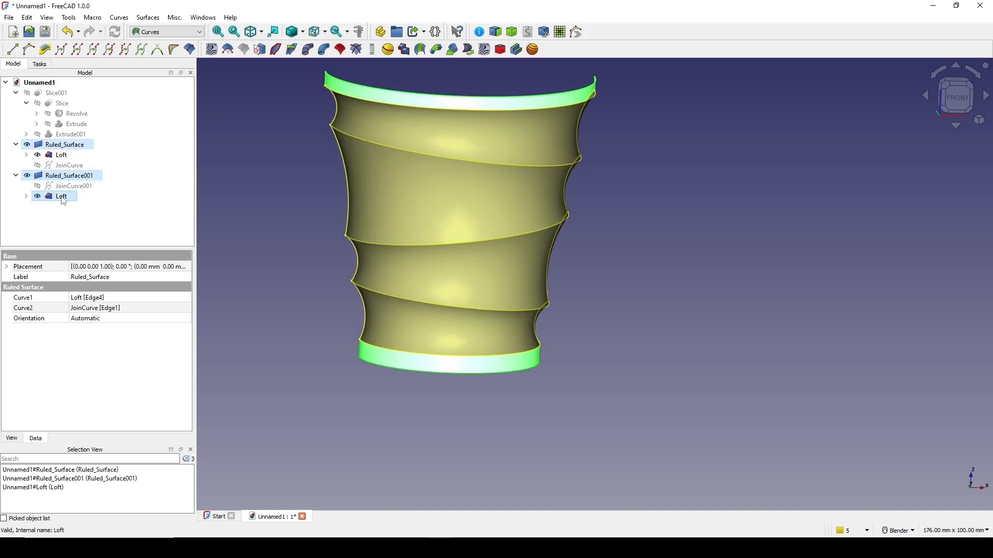
ctrl+click(62, 197)
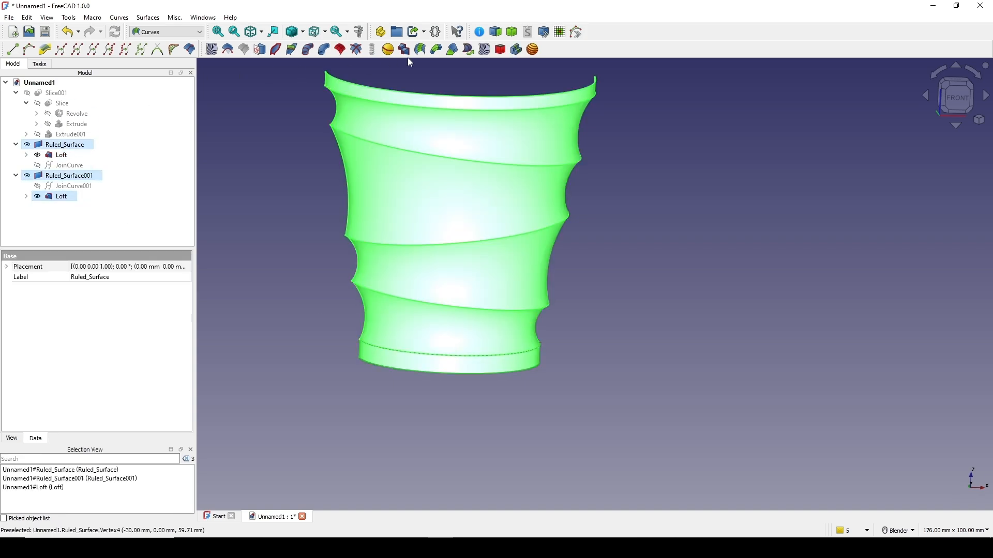
click(512, 32)
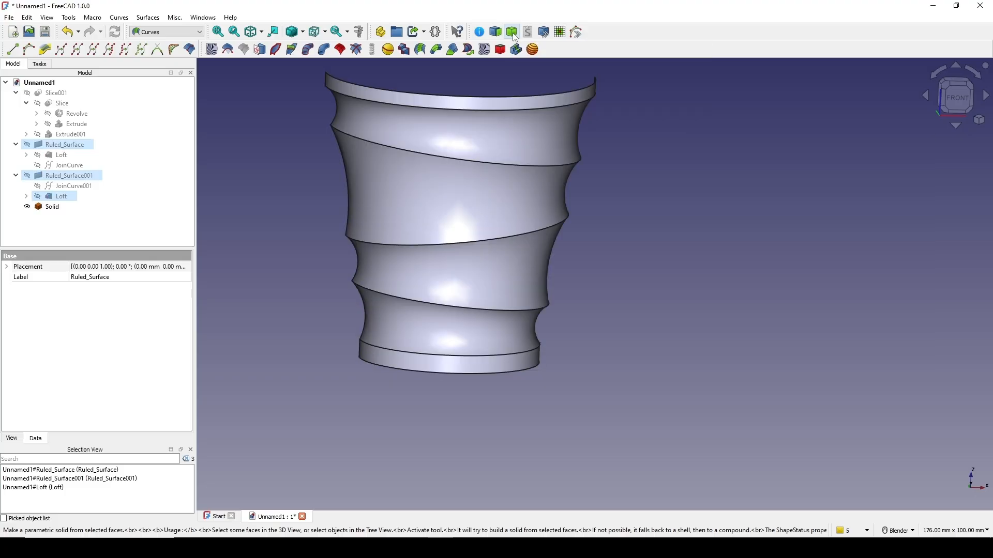
shift+middle_drag(526, 223, 591, 257)
click(594, 253)
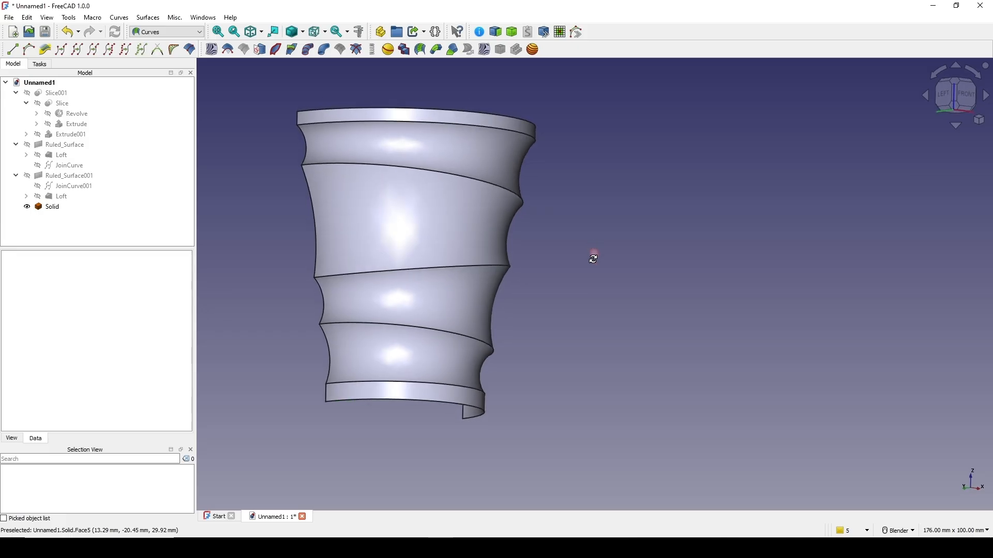
- In the Part workbench, fillet the three spiral ridge edges of the combined half-cup with a 1 mm radius
click(166, 32)
scroll(174, 78, down, 3)
click(178, 64)
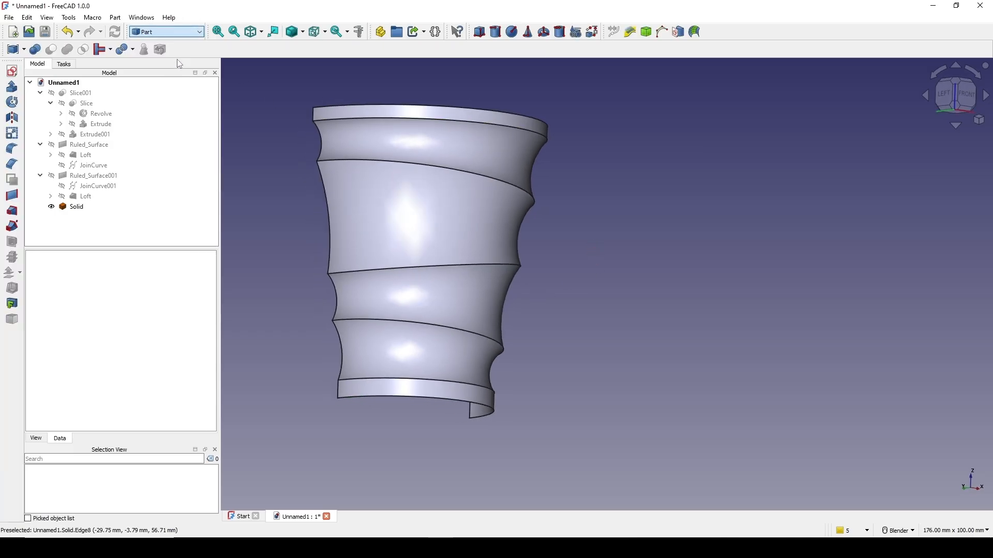
click(494, 343)
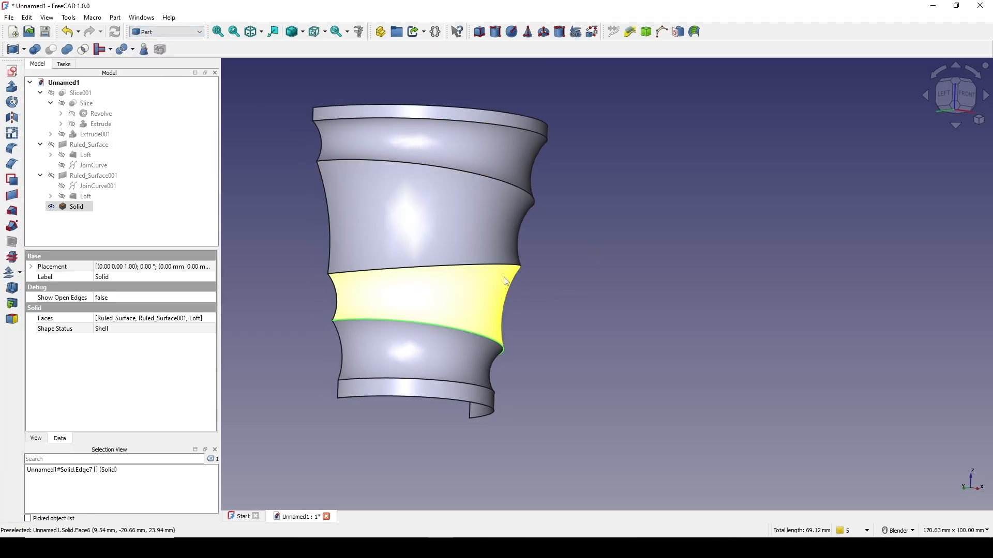
ctrl+click(512, 269)
ctrl+click(530, 196)
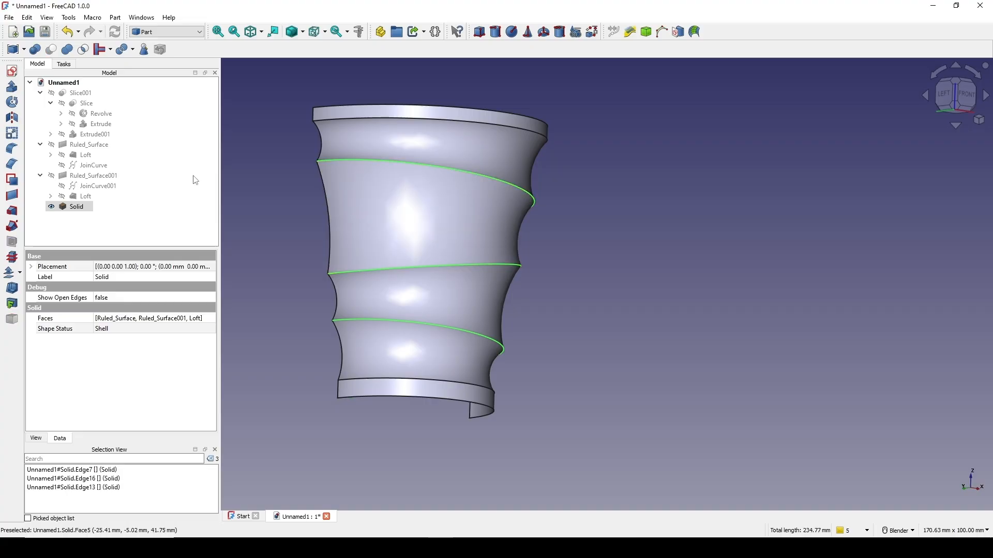
click(12, 150)
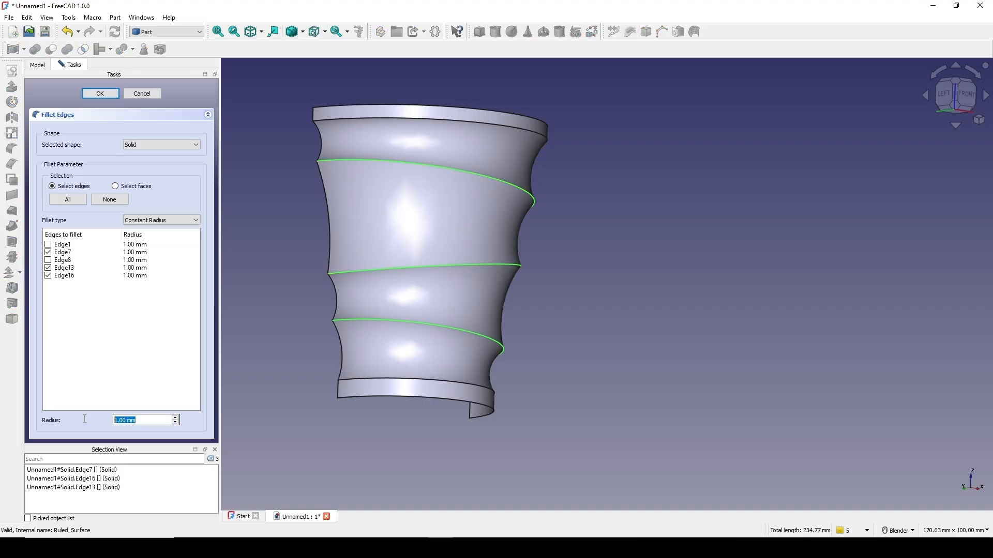
click(106, 93)
mouse_move(552, 326)
middle_down()
mouse_move(476, 246)
mouse_move(538, 294)
mouse_move(522, 313)
mouse_move(537, 322)
middle_up()
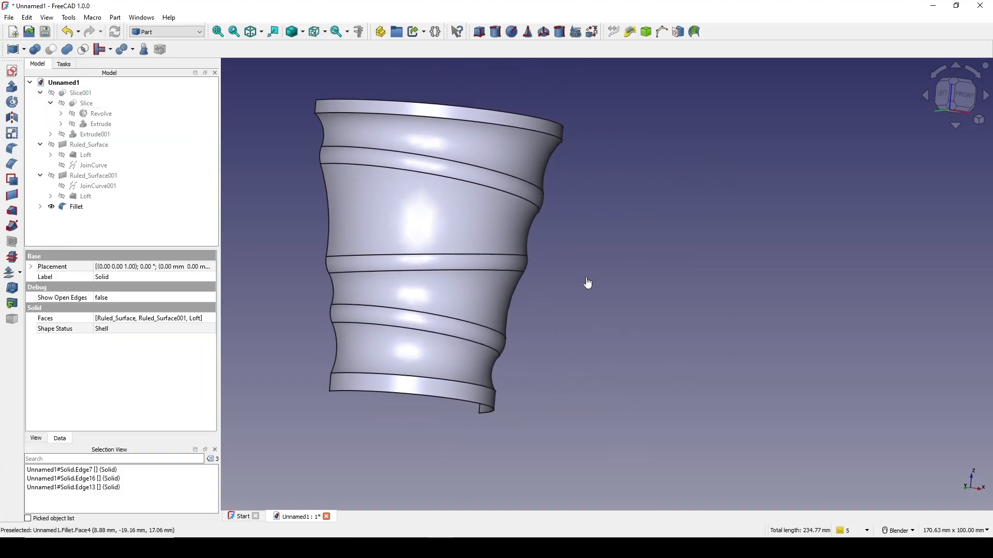
click(586, 283)
- Fillet the two edges where the upper and lower rim bands meet the half-cup body with a 1 mm radius
shift+middle_drag(549, 281, 534, 311)
scroll(531, 324, up, 1)
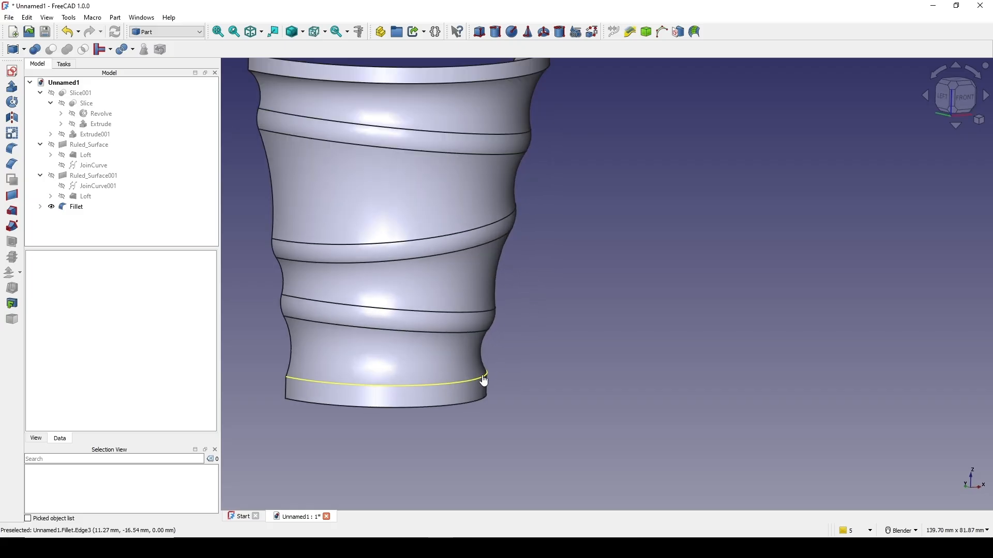
click(483, 383)
scroll(518, 302, up, 3)
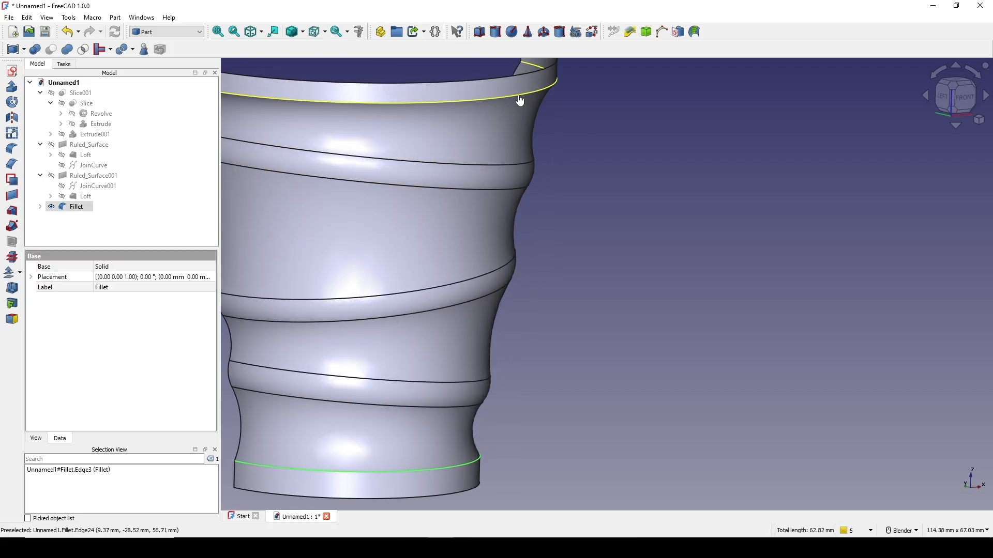
click(521, 100)
scroll(520, 119, down, 3)
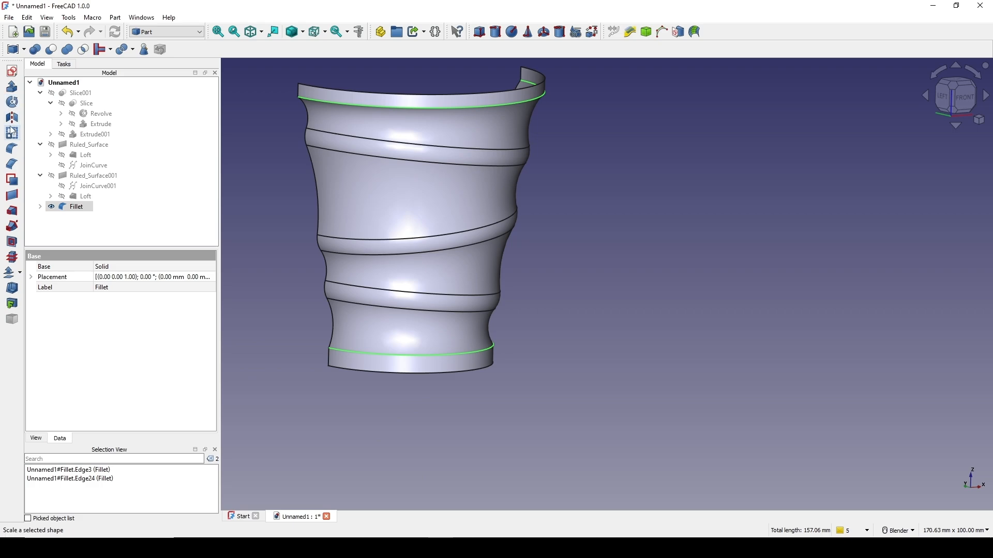
click(12, 149)
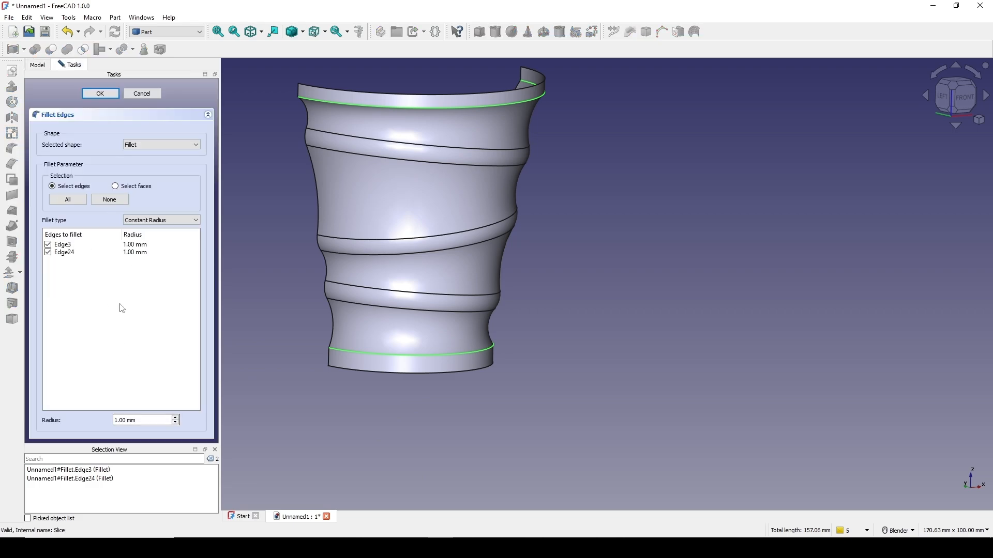
click(101, 94)
middle_drag(613, 276, 416, 289)
- Mirror the filleted half-cup Fillet001 across the XZ plane to complete the full cup shape
click(74, 207)
middle_drag(756, 310, 596, 295)
scroll(622, 269, up, 2)
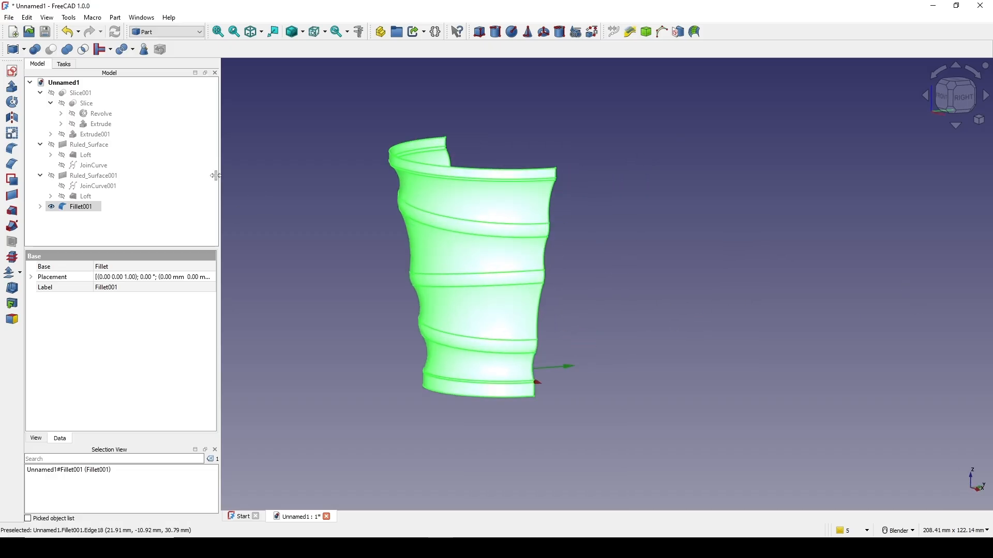
click(13, 119)
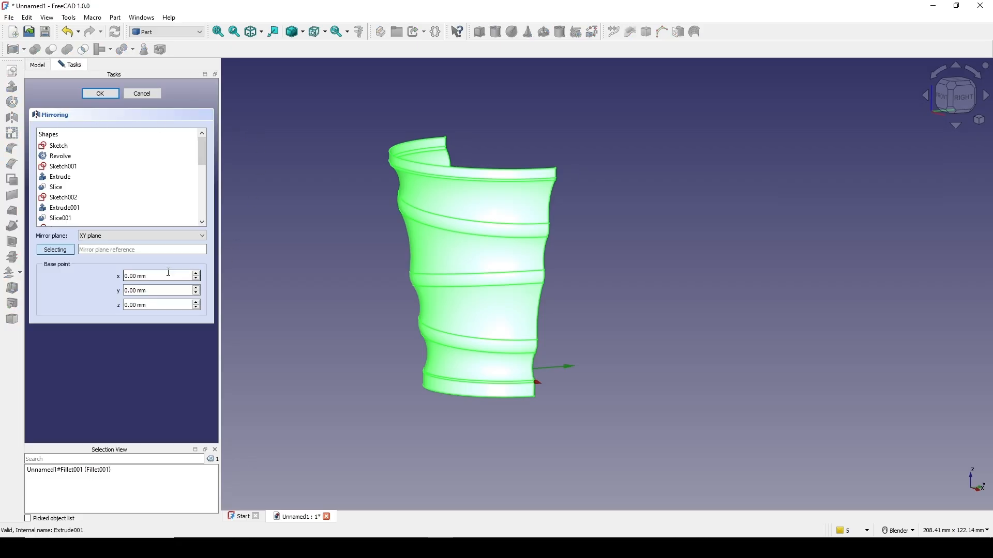
click(129, 236)
click(121, 251)
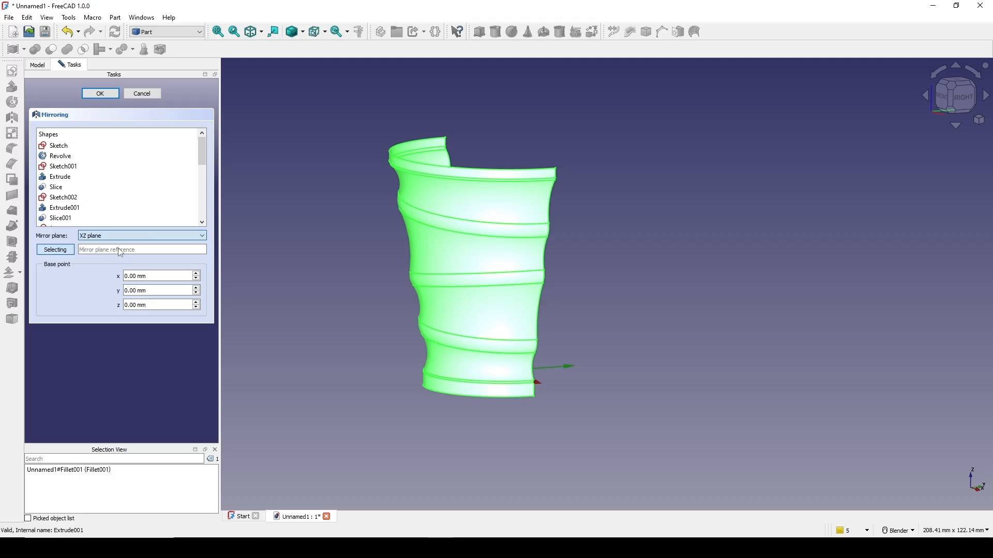
click(112, 94)
click(727, 203)
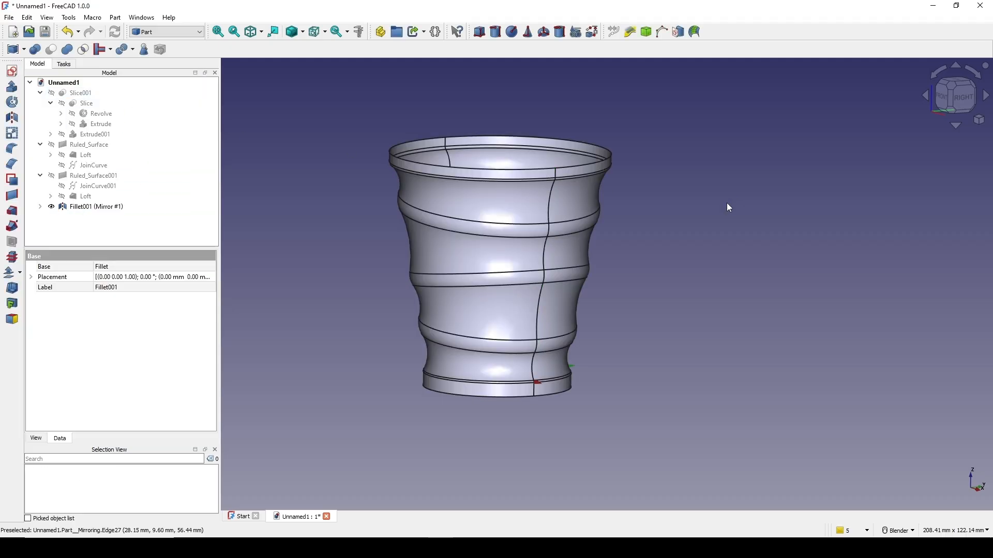
- Close the cup's bottom opening with a ruled surface between the lower rim edges of the original and mirrored halves
middle_drag(727, 203, 599, 320)
middle_drag(662, 270, 589, 263)
scroll(587, 264, up, 2)
click(461, 304)
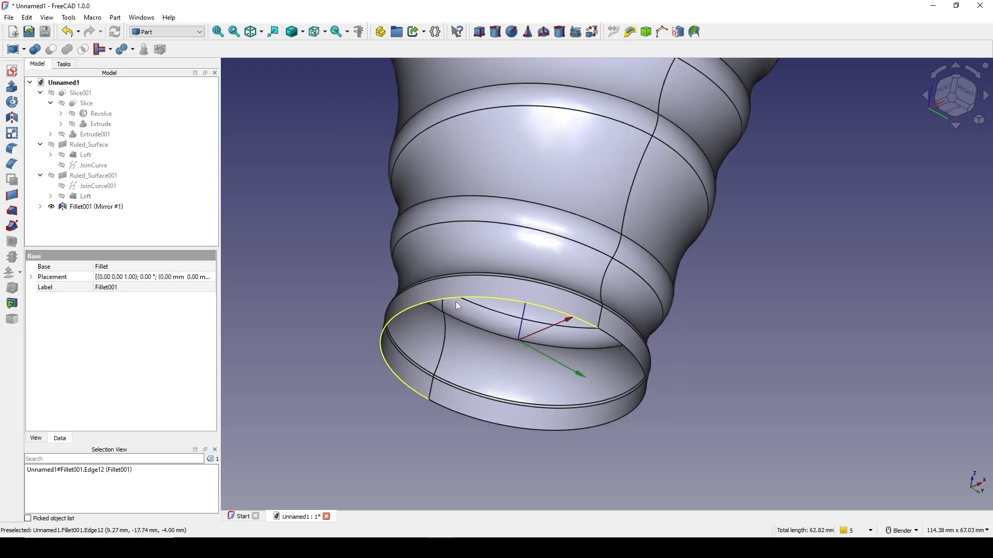
ctrl+click(594, 433)
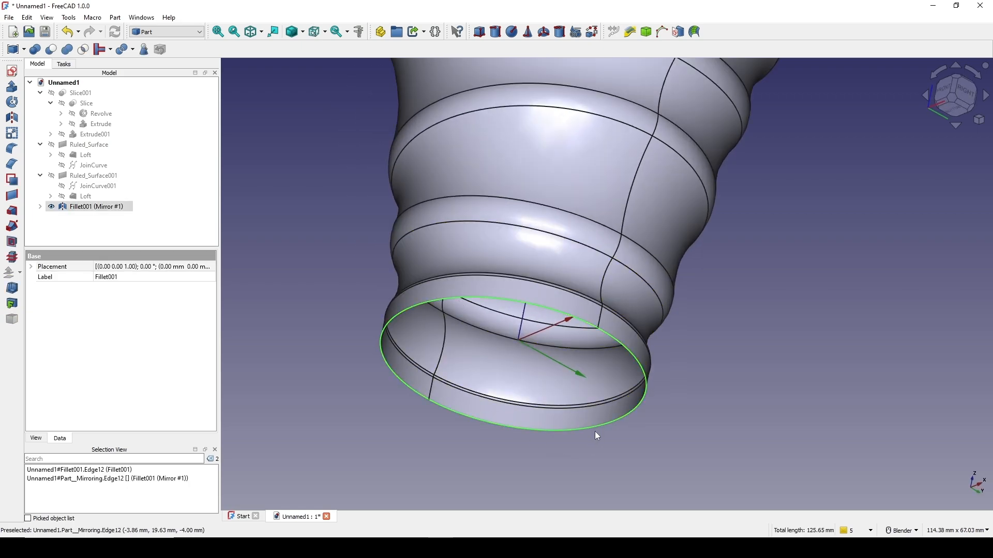
click(17, 197)
scroll(649, 233, down, 3)
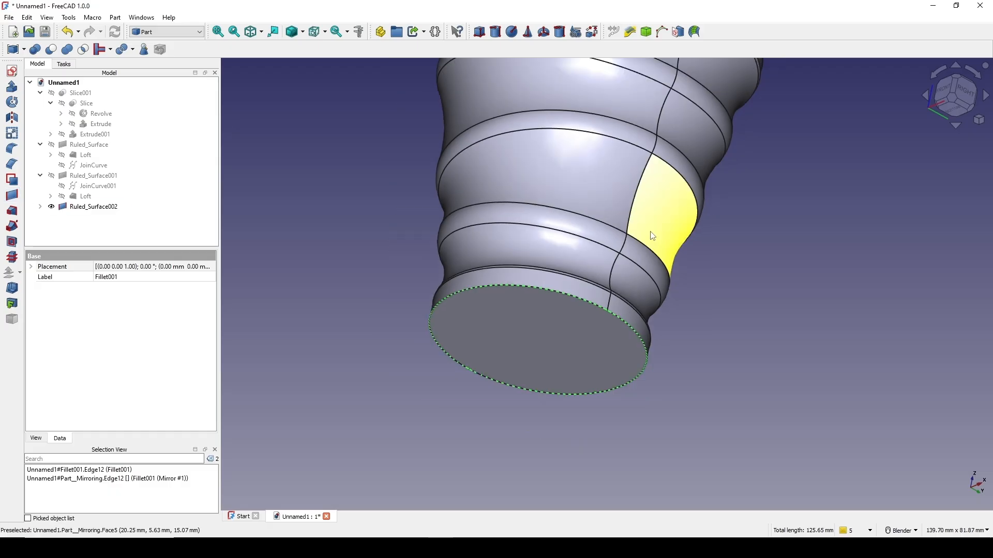
middle_drag(649, 233, 650, 269)
click(762, 195)
- Close the cup's top opening with a ruled surface between the upper rim edges of the original and mirrored halves
shift+middle_drag(639, 121, 476, 314)
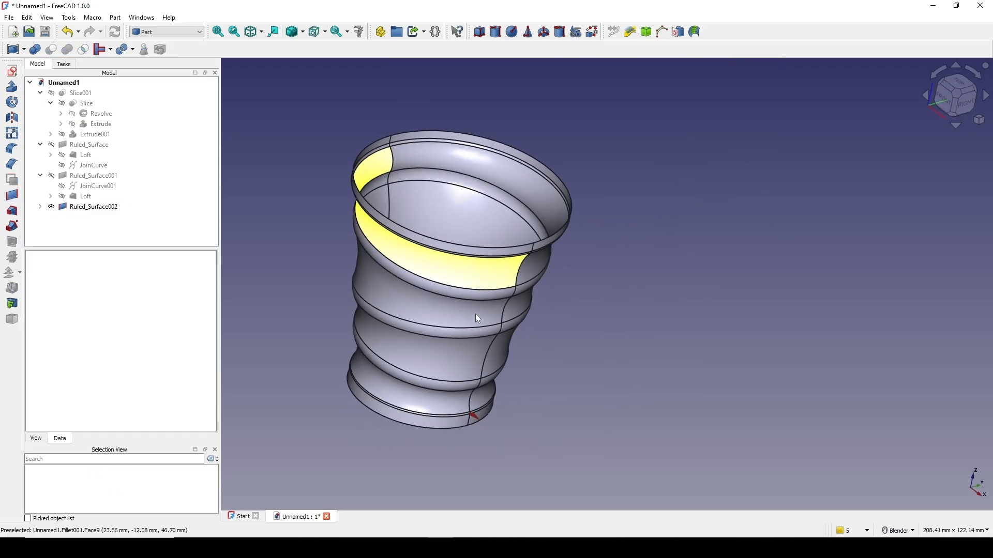
scroll(446, 284, up, 2)
click(416, 212)
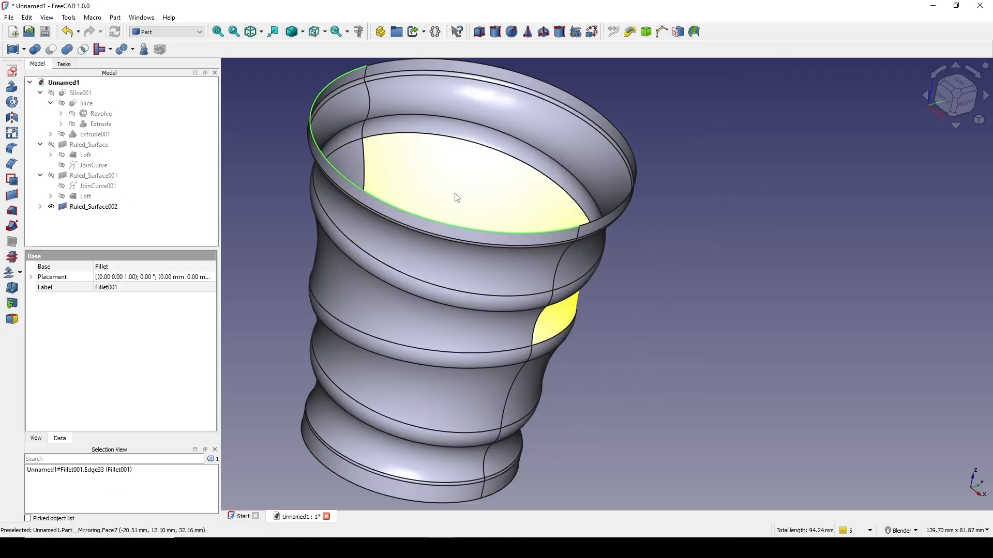
click(623, 136)
scroll(659, 214, down, 2)
middle_drag(663, 219, 774, 182)
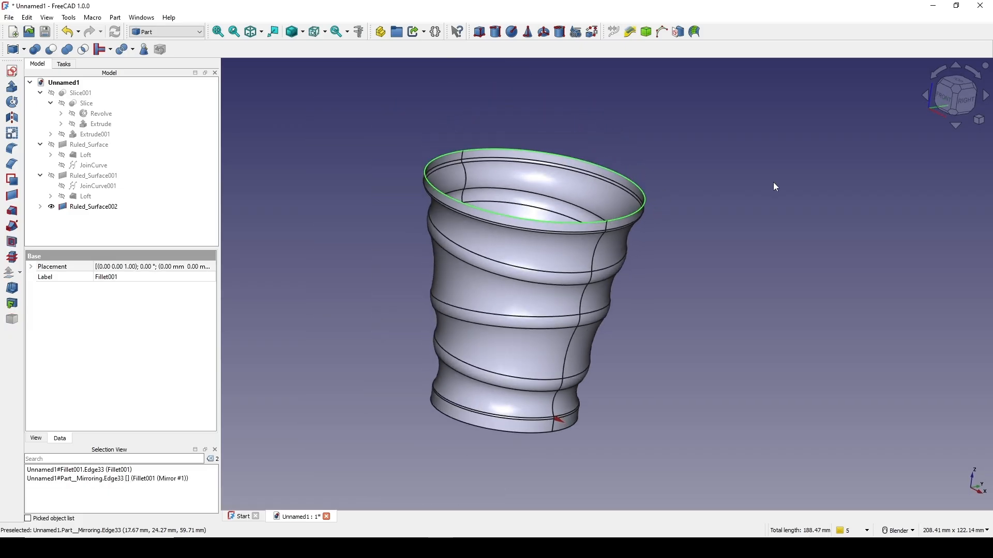
click(14, 201)
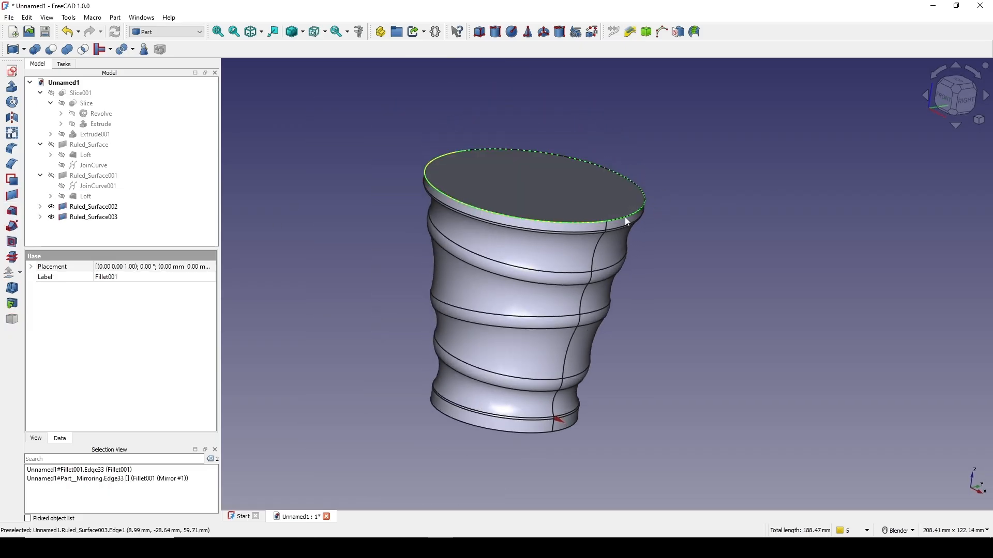
middle_drag(703, 252, 637, 235)
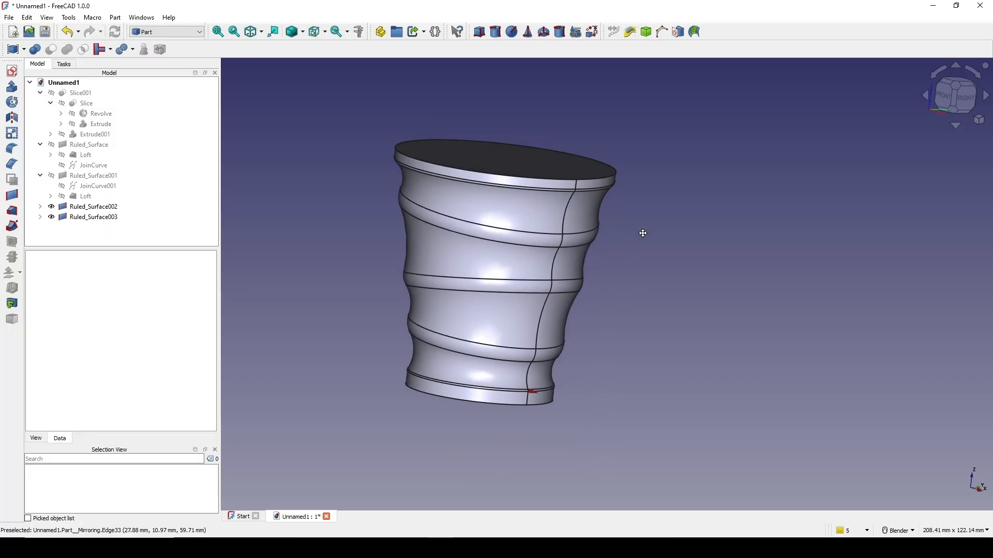
- Switch to the Curves workbench and combine both cup halves and both cap surfaces into one solid
click(166, 31)
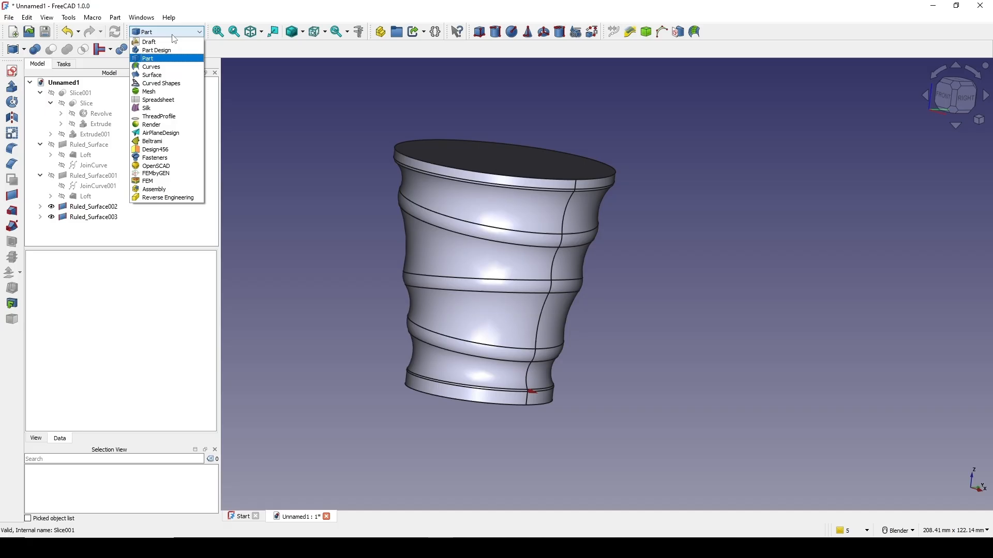
click(165, 67)
scroll(631, 235, down, 1)
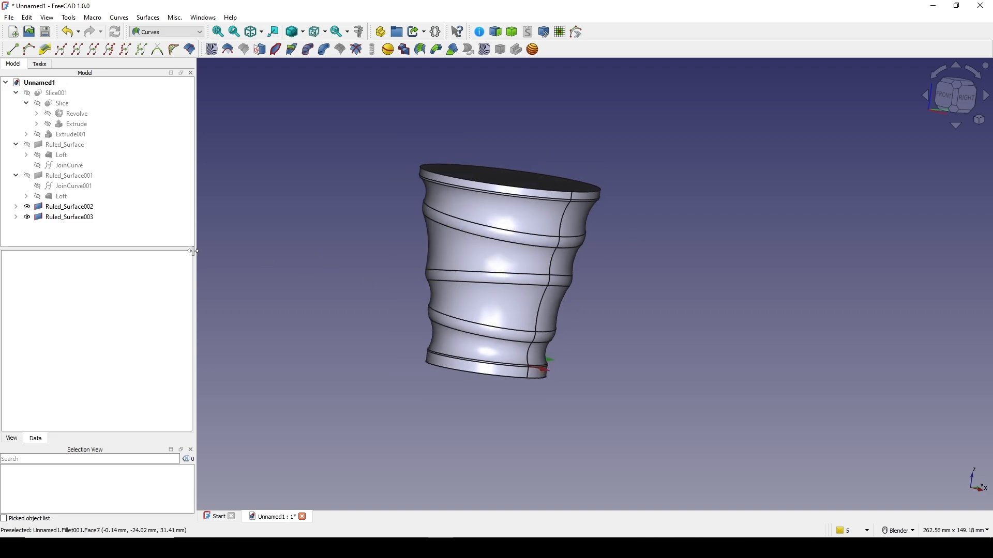
key(shift+b)
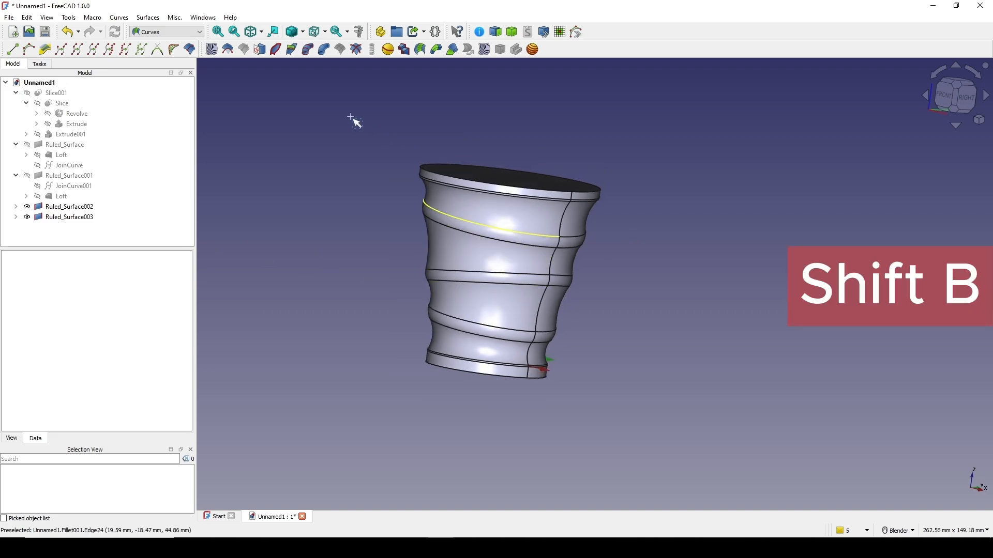
drag(350, 117, 736, 437)
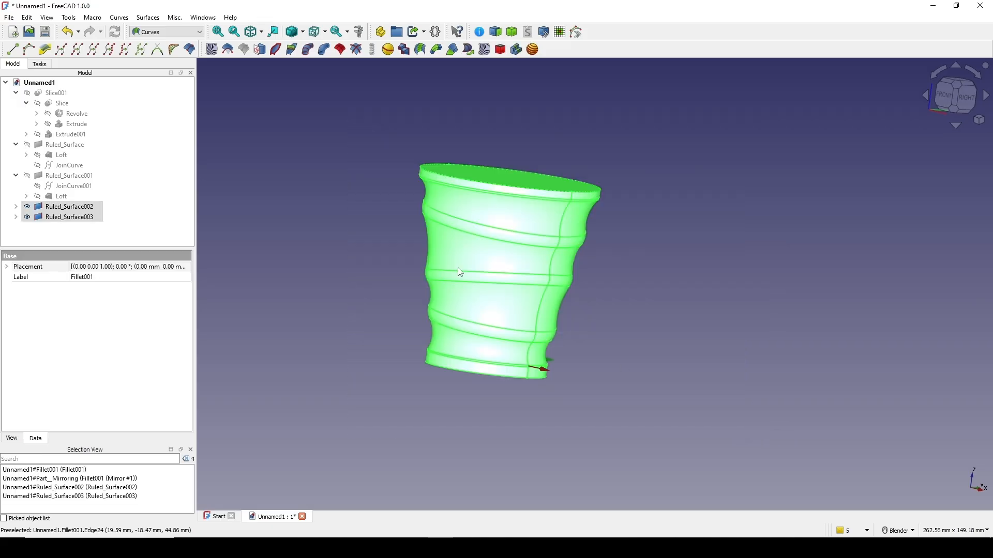
click(516, 34)
click(75, 228)
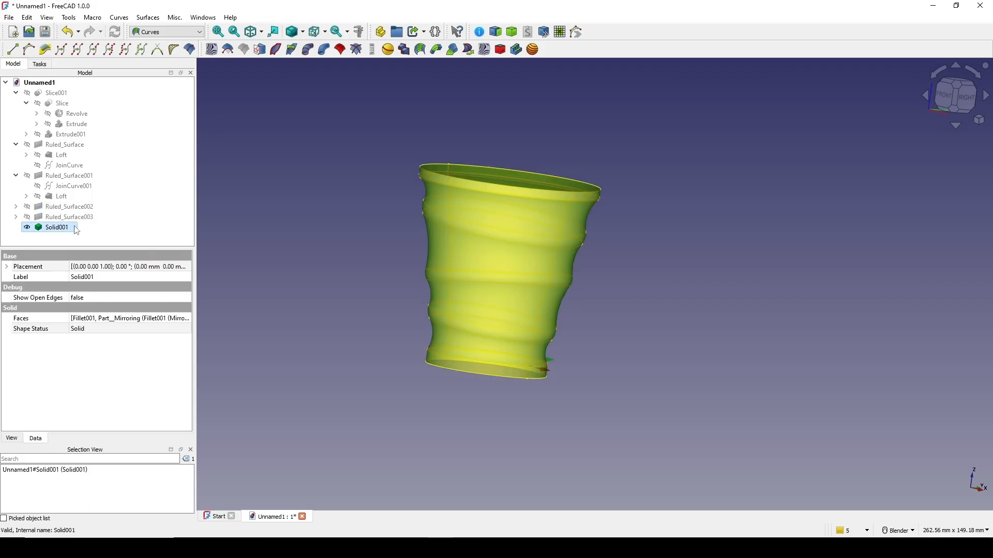
click(634, 249)
mouse_move(615, 264)
middle_down()
mouse_move(627, 215)
mouse_move(631, 272)
mouse_move(600, 269)
mouse_move(629, 263)
middle_up()
scroll(625, 271, up, 1)
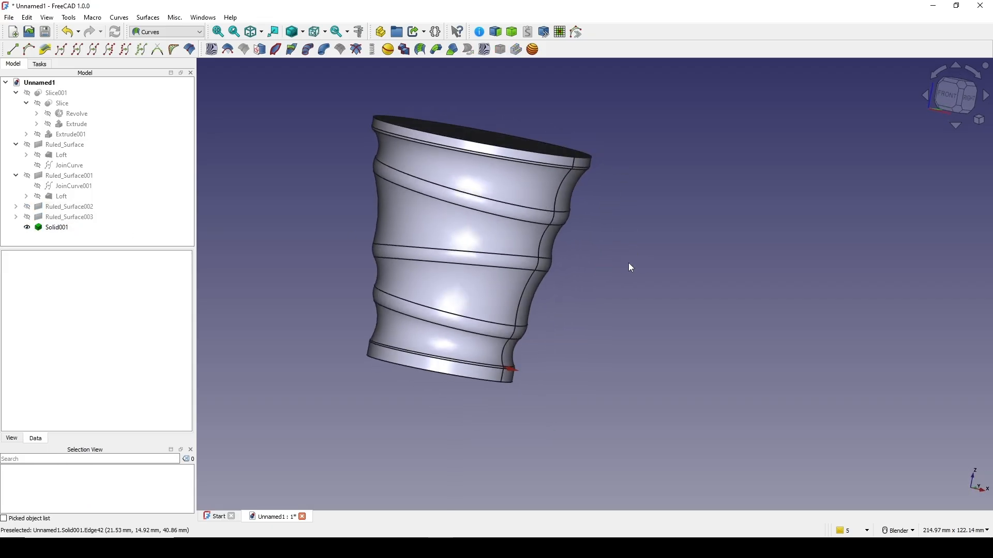
- Create a Scale object from Solid001 in the Part workbench with a uniform factor of 1.00
click(57, 228)
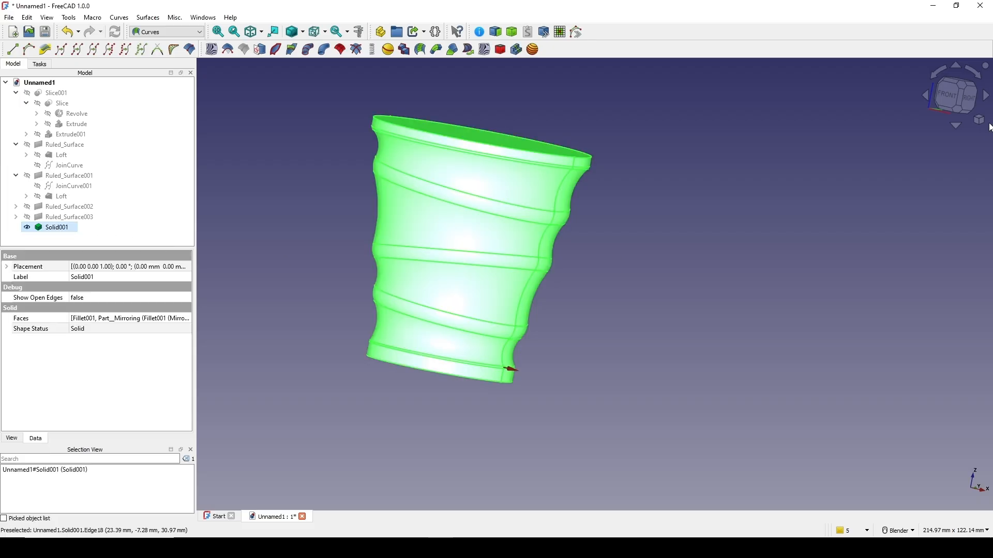
click(942, 104)
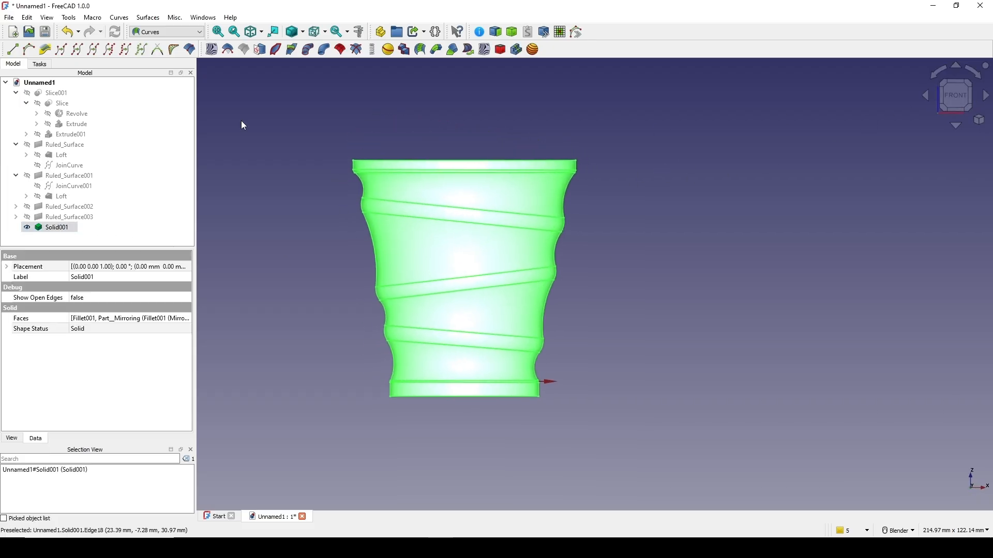
click(163, 30)
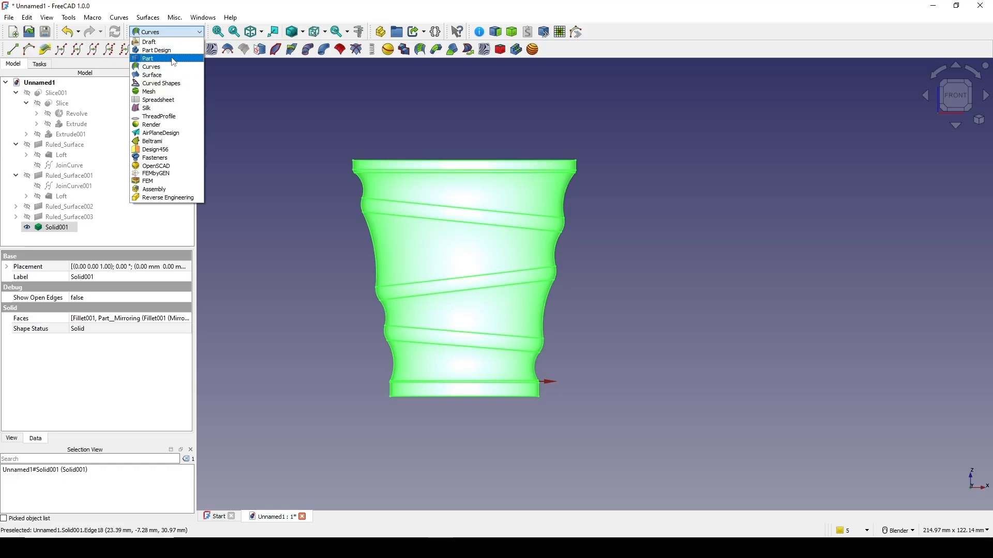
click(171, 59)
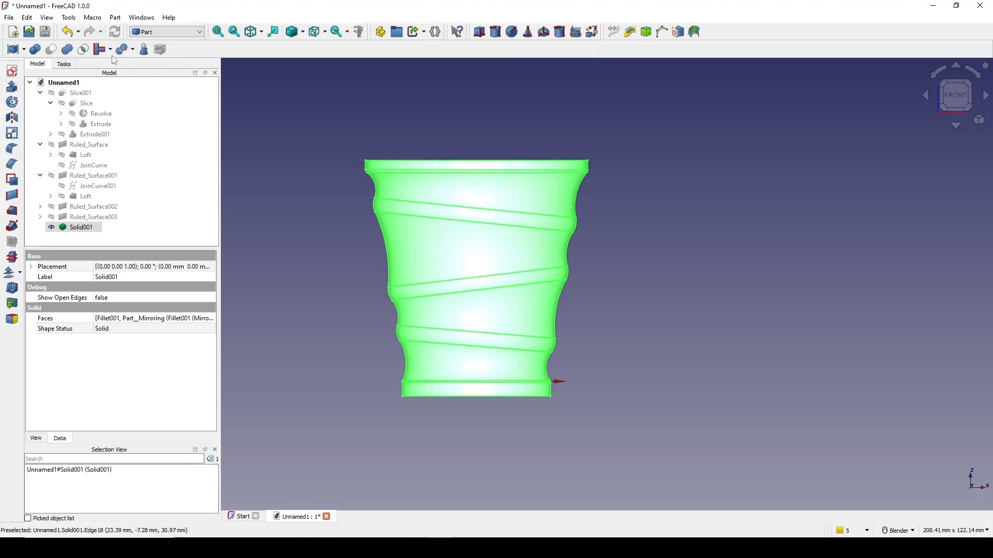
click(114, 17)
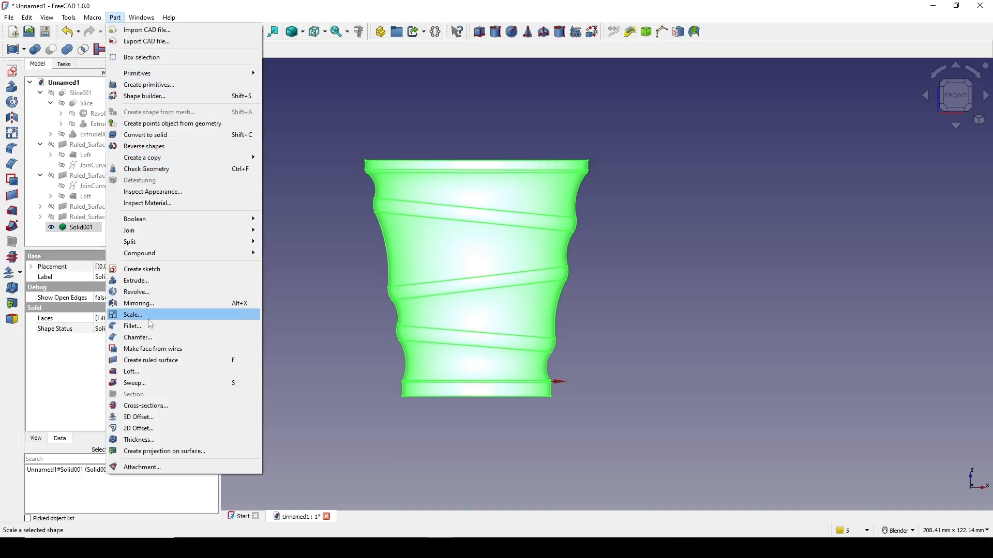
click(172, 315)
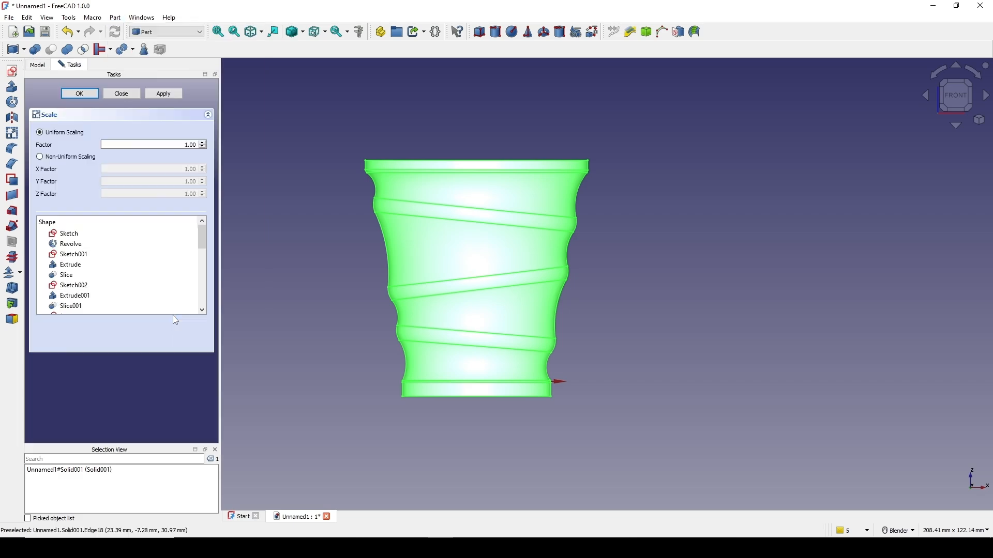
click(79, 94)
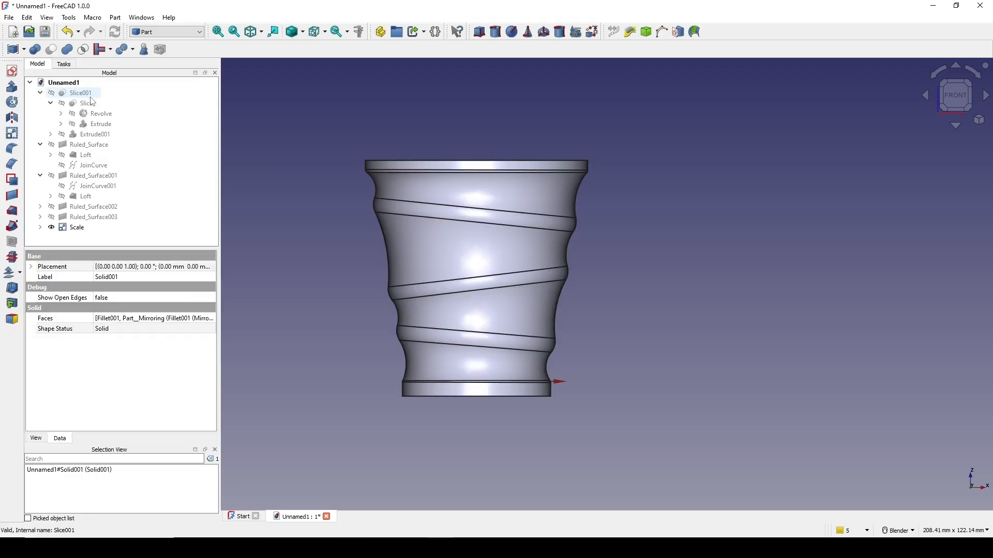
- Make the original Solid001 under the Scale object visible again
click(40, 228)
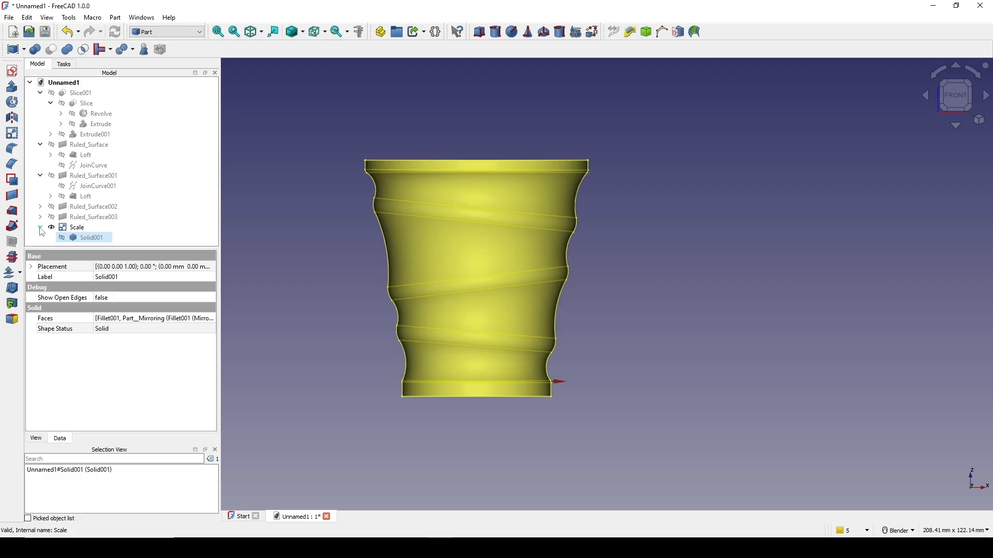
click(102, 238)
key(space)
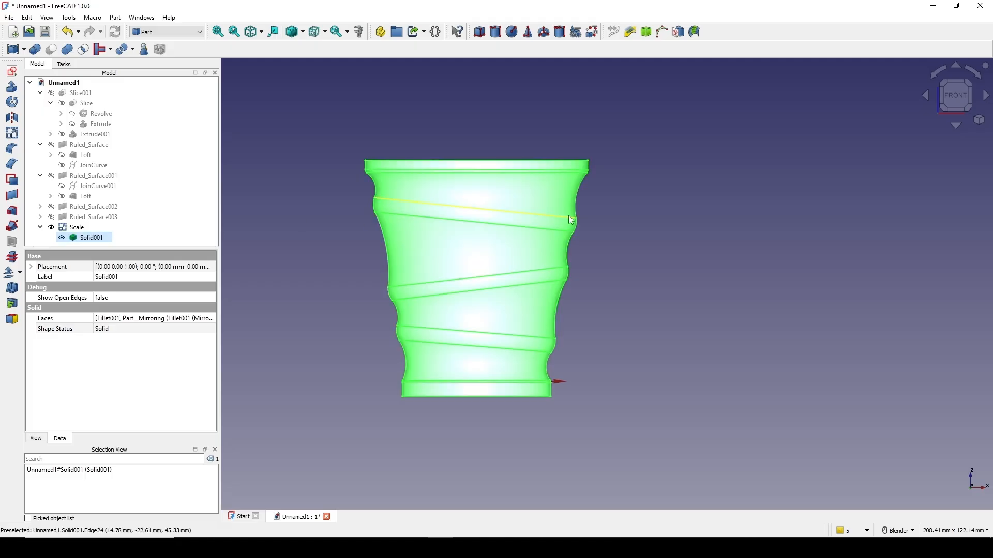
- Turn off uniform scaling on the Scale object and set its X scale to 0.9
click(84, 229)
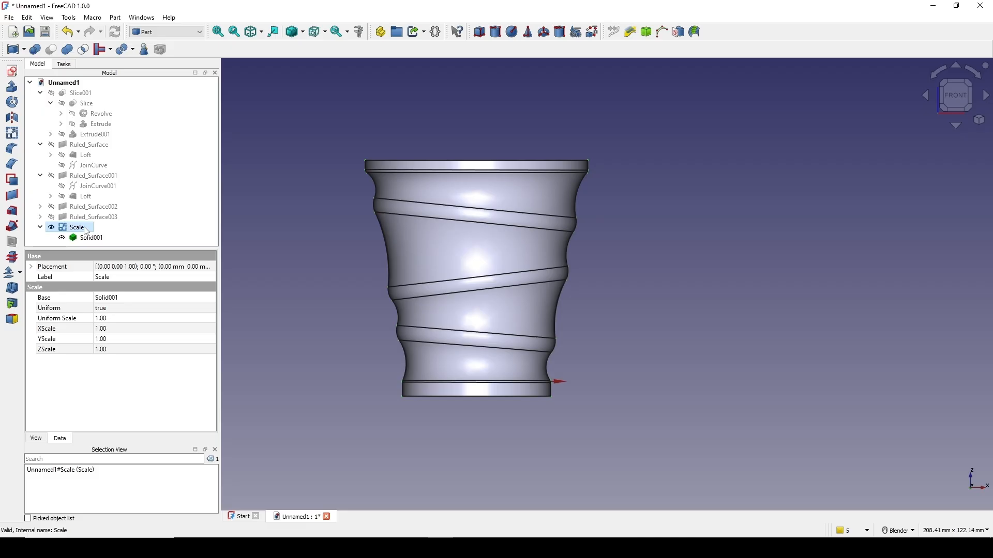
click(53, 309)
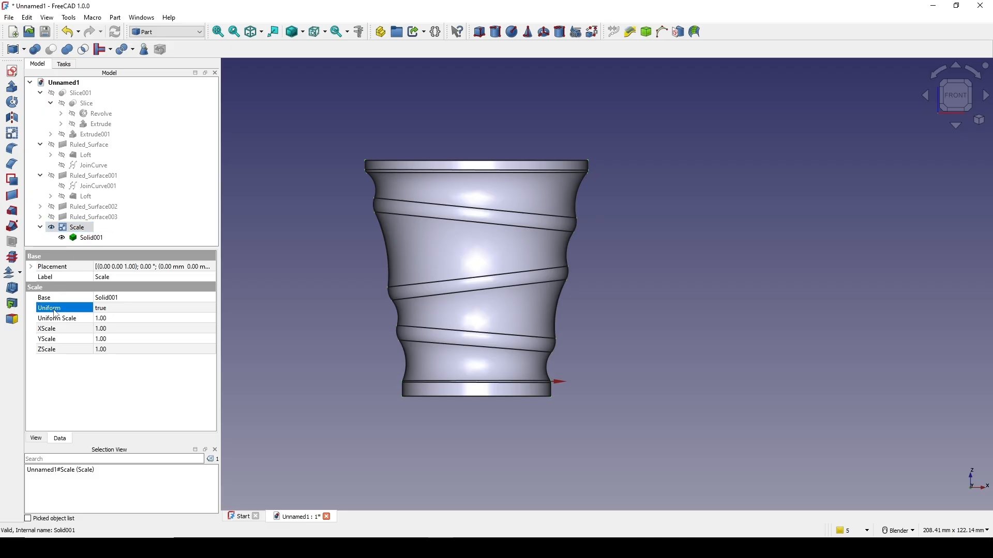
click(125, 311)
click(129, 310)
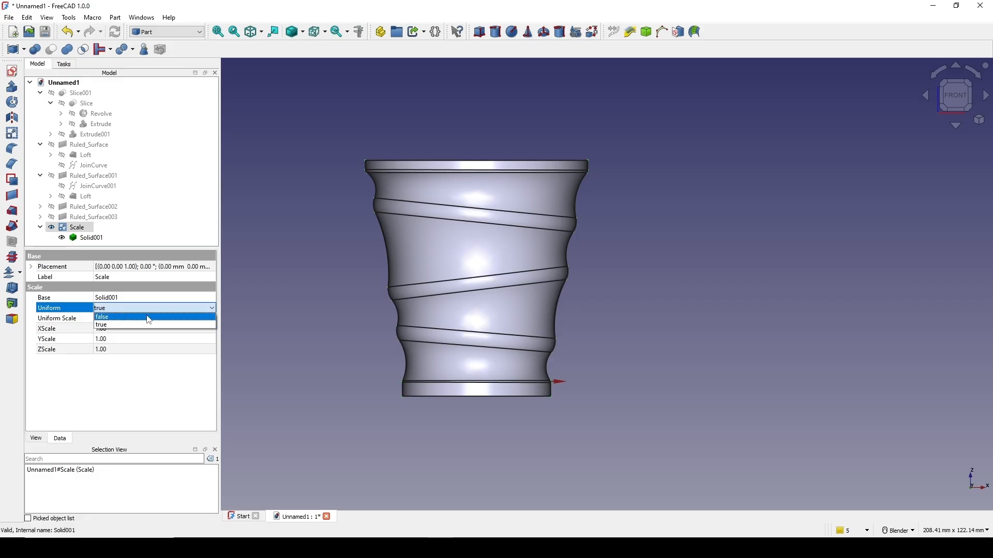
click(149, 317)
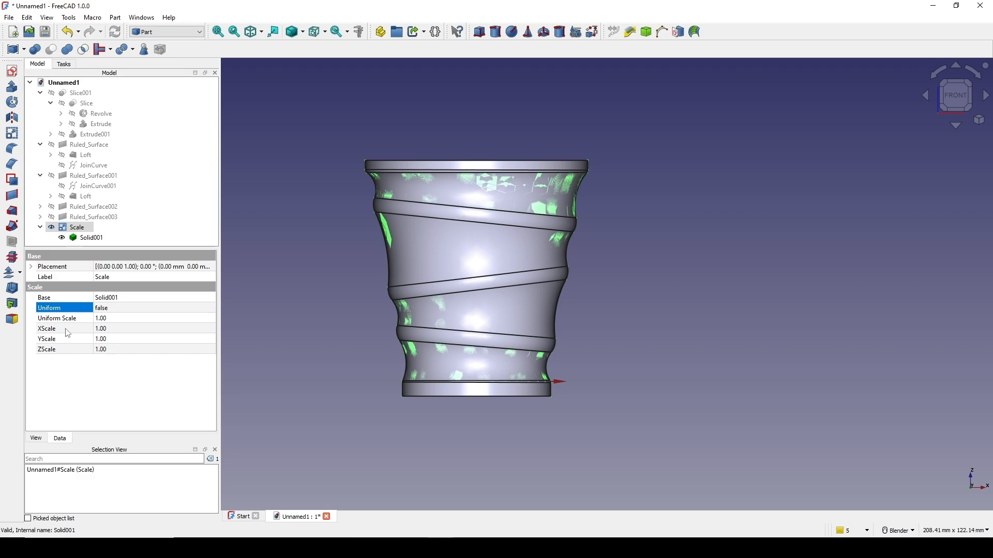
click(65, 330)
click(126, 330)
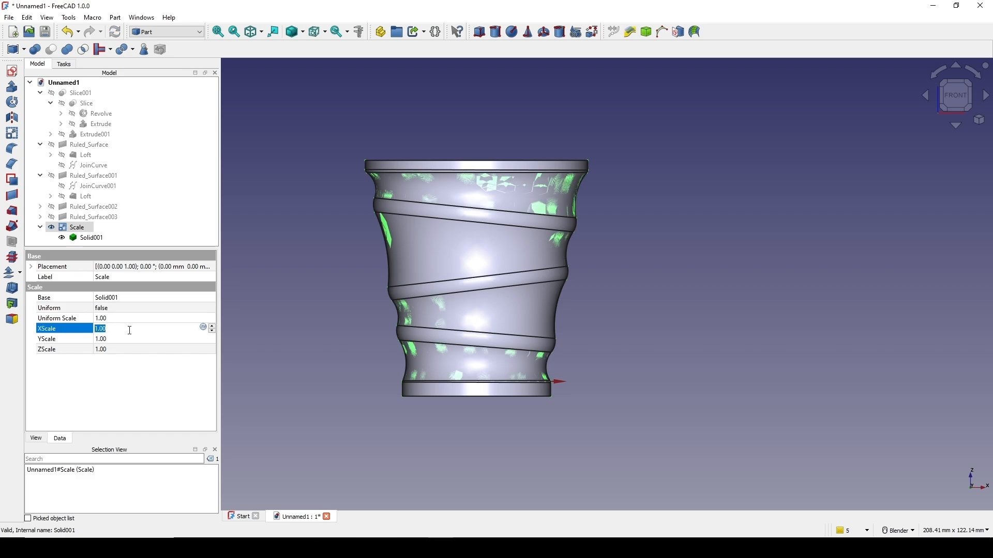
text(.9)
click(86, 345)
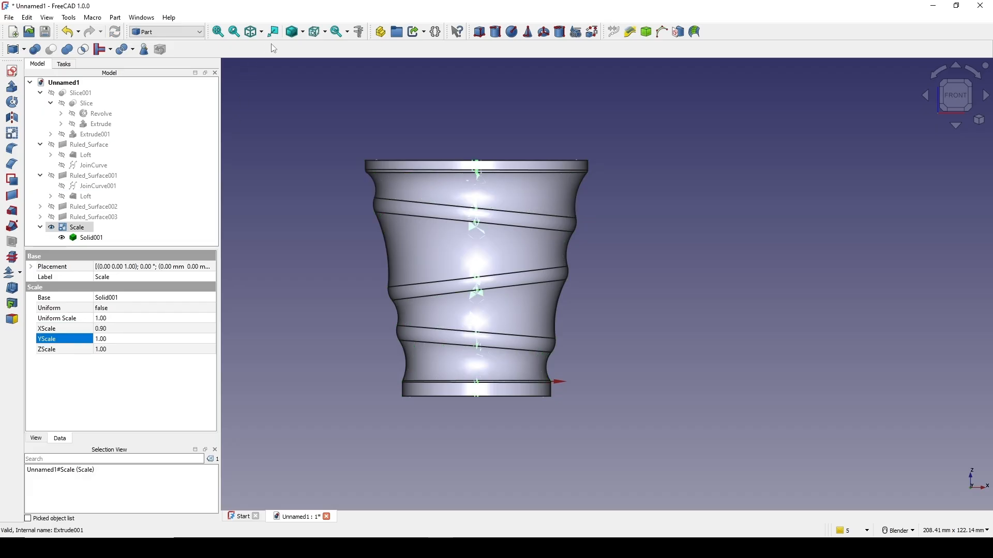
- Show the model in wireframe display and set the Scale object's Y scale to 0.9
click(304, 33)
click(315, 69)
click(120, 339)
text(.)
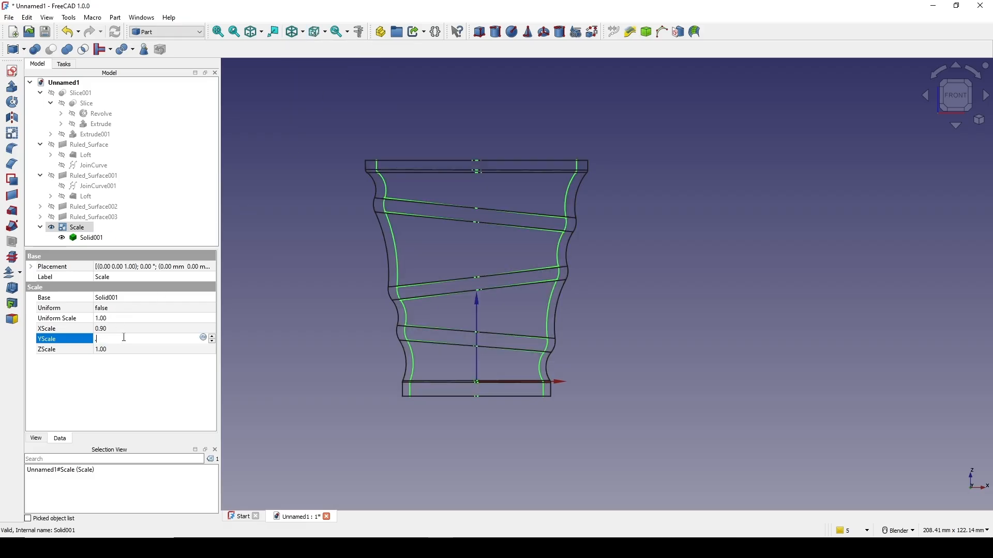
text(9)
key(Return)
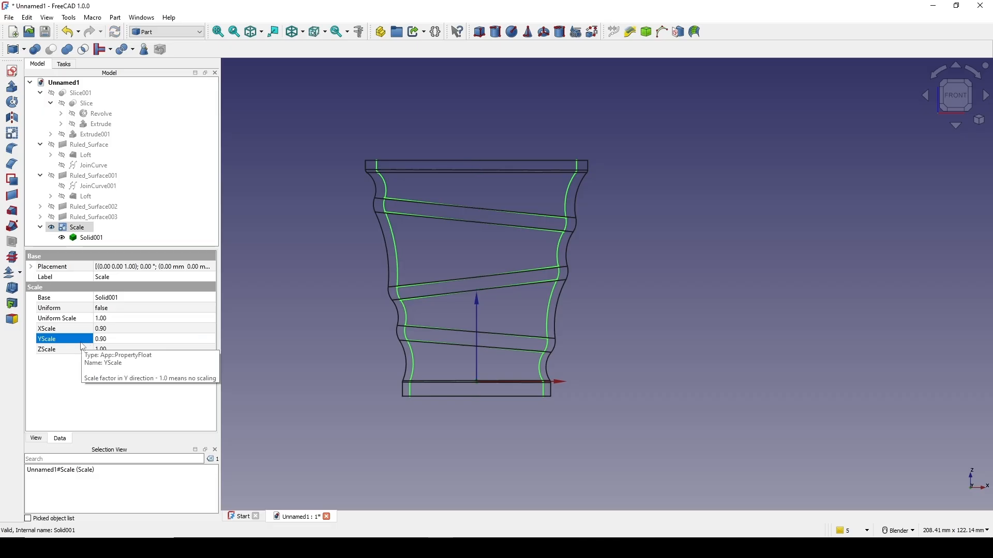
- Set the Scale object's Z scale to 1.01 and compare its outline with the original cup
click(112, 349)
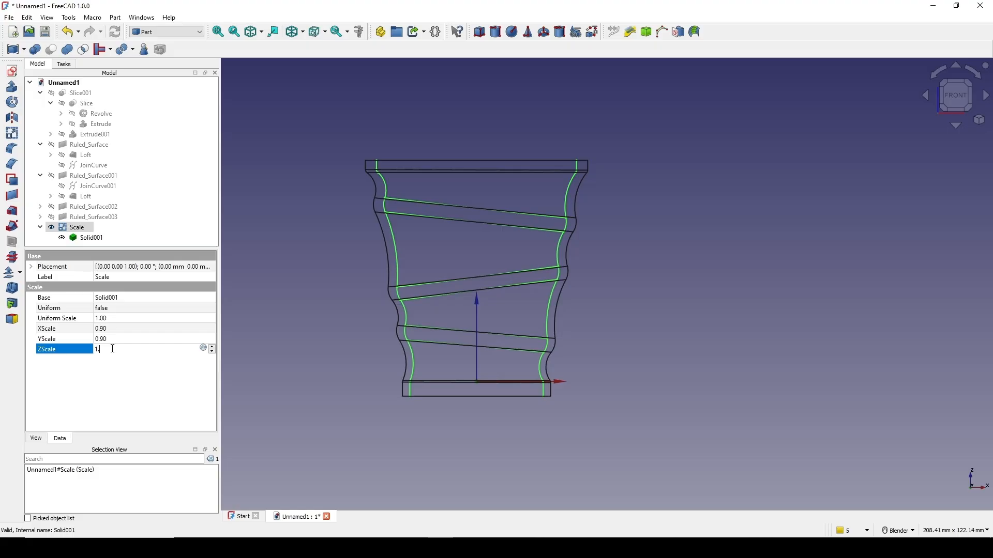
text(1.01)
key(Return)
scroll(383, 152, up, 5)
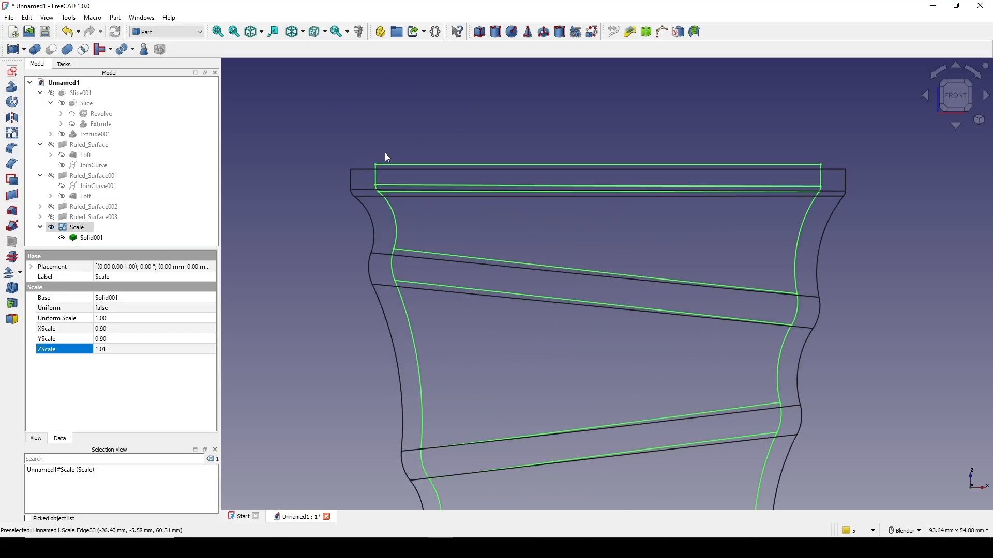
scroll(385, 166, down, 5)
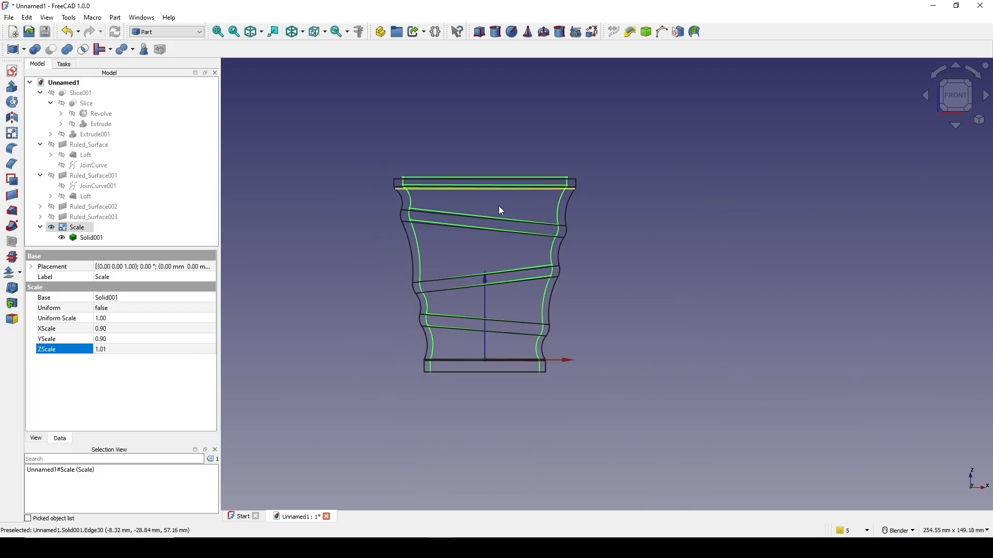
scroll(536, 197, up, 3)
shift+middle_drag(494, 230, 595, 220)
scroll(594, 184, down, 3)
scroll(581, 227, up, 2)
scroll(585, 231, up, 2)
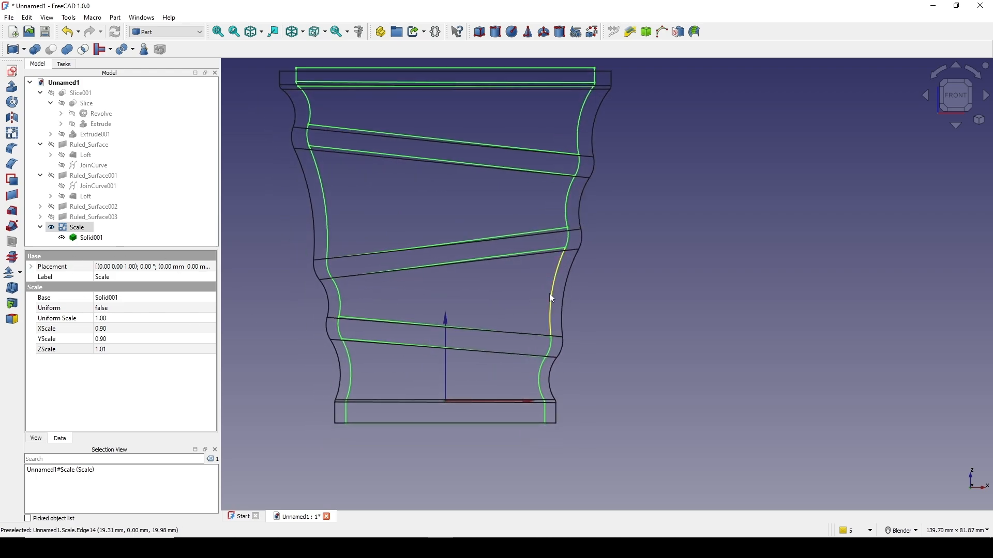
key(Print)
drag(206, 173, 623, 474)
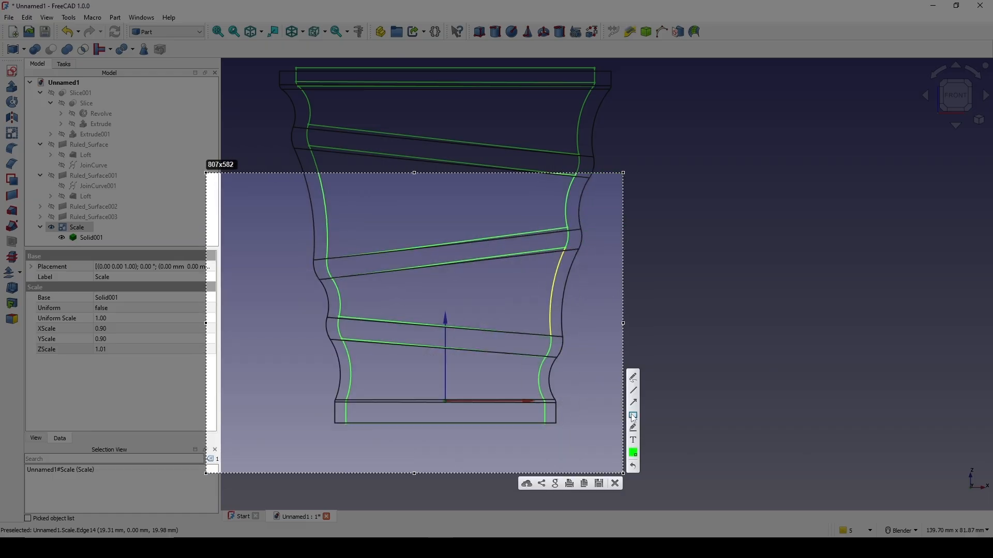
drag(312, 407, 576, 454)
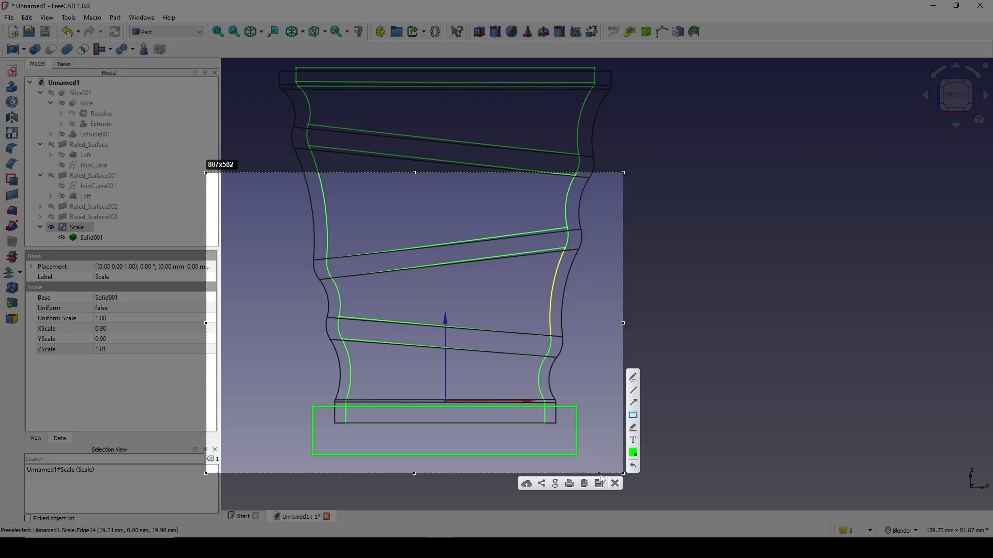
click(615, 483)
scroll(563, 395, down, 3)
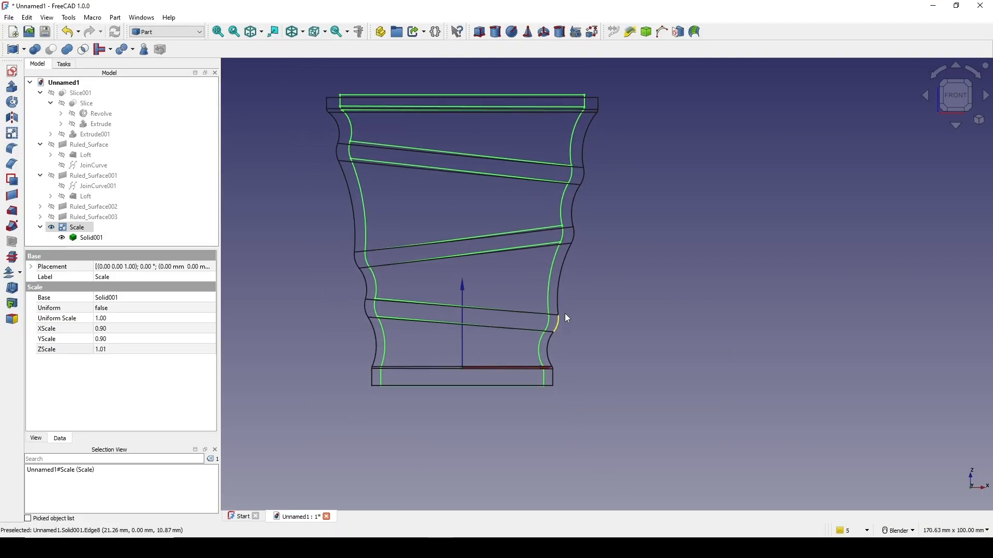
- Clear the selection and start a new sketch on the XZ plane
click(654, 285)
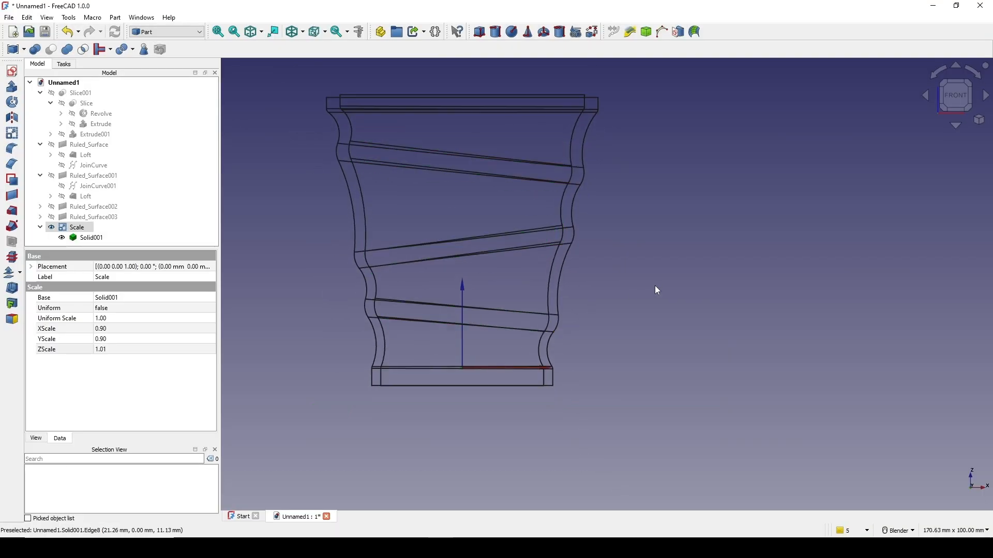
click(12, 71)
click(475, 260)
click(478, 314)
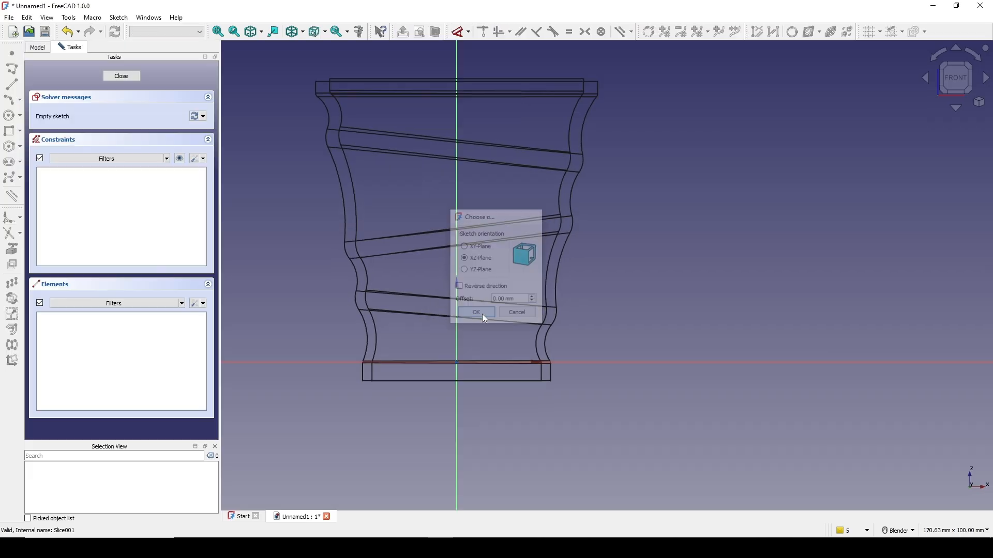
- Sketch a rectangle across the cup's base, wider than the base, with its upper edge just below the horizontal axis
click(9, 132)
click(352, 308)
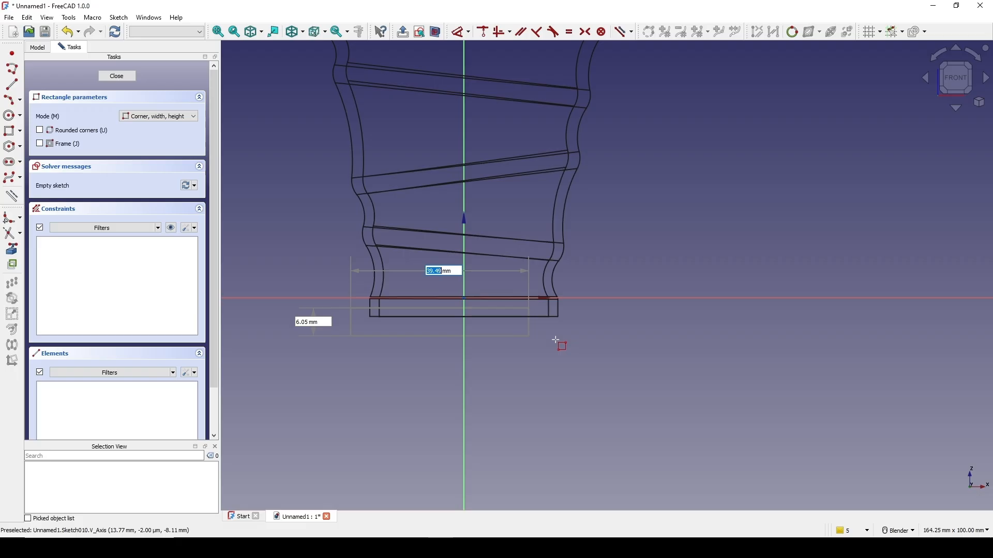
click(591, 337)
scroll(563, 325, up, 2)
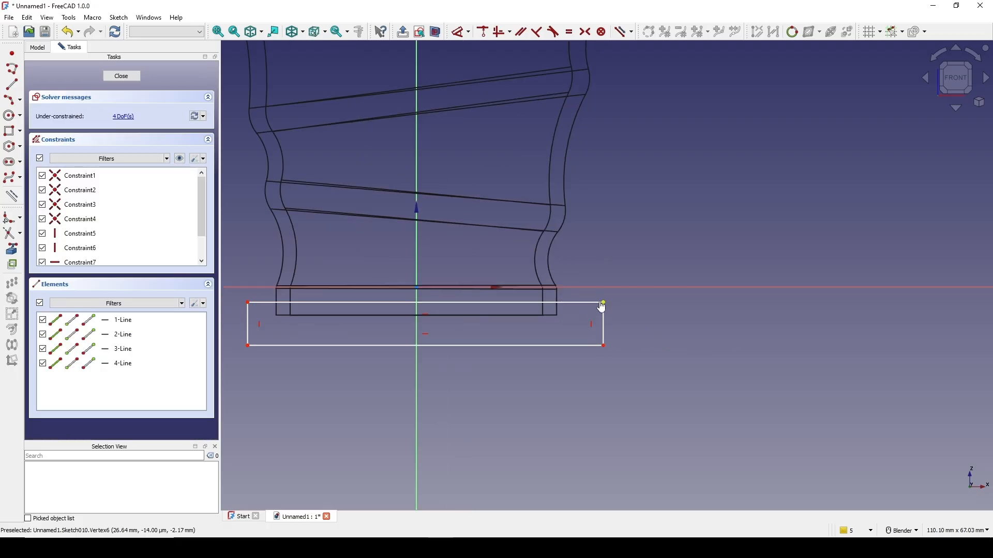
drag(602, 305, 596, 304)
- Constrain the rectangle's upper edge 2 mm below the horizontal axis and close the sketch
click(597, 296)
key(d)
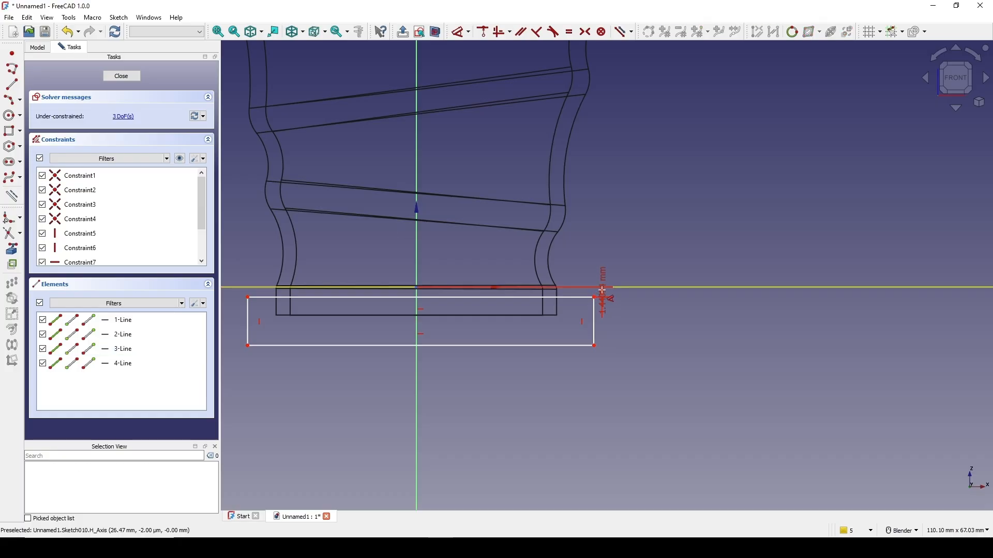
click(604, 288)
click(635, 341)
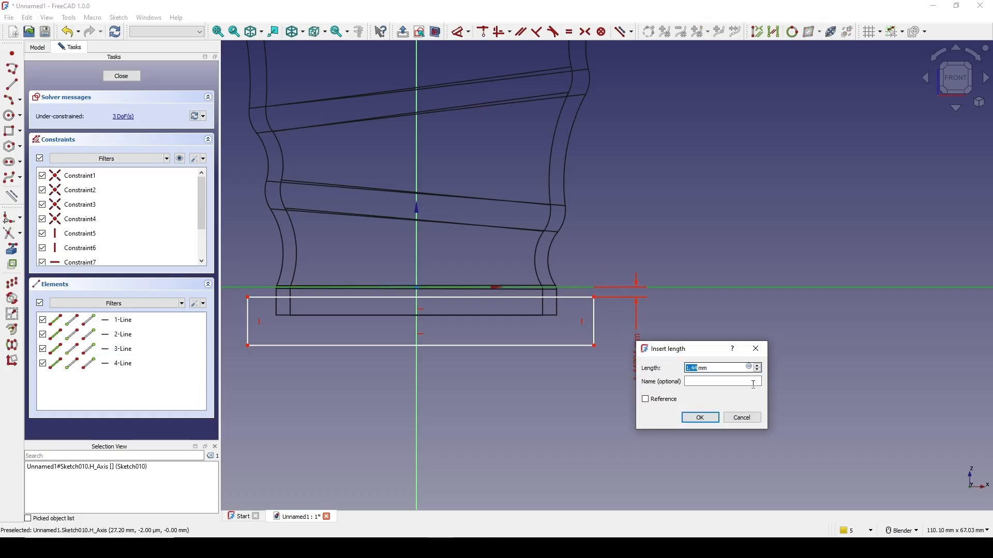
text(2)
click(716, 418)
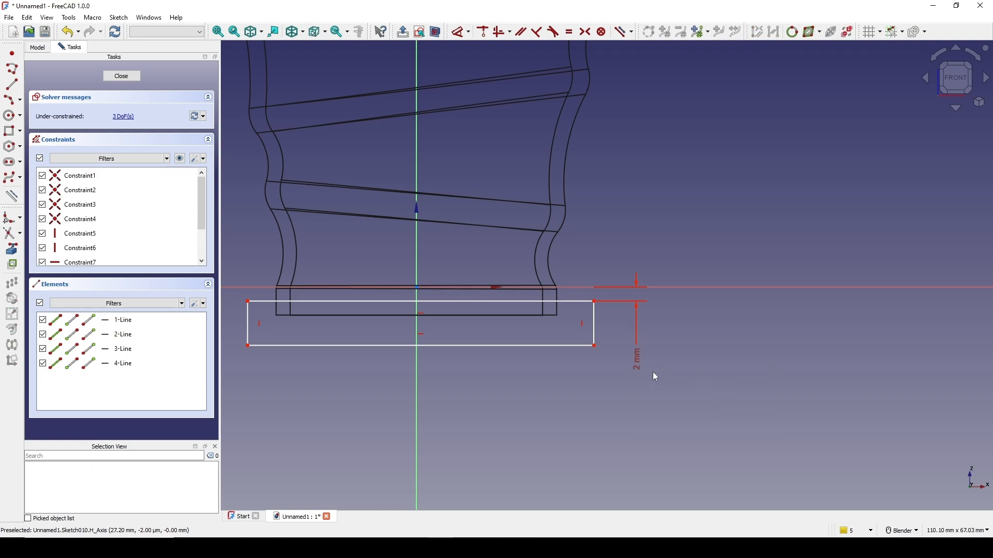
scroll(652, 371, down, 3)
shift+middle_drag(677, 222, 630, 246)
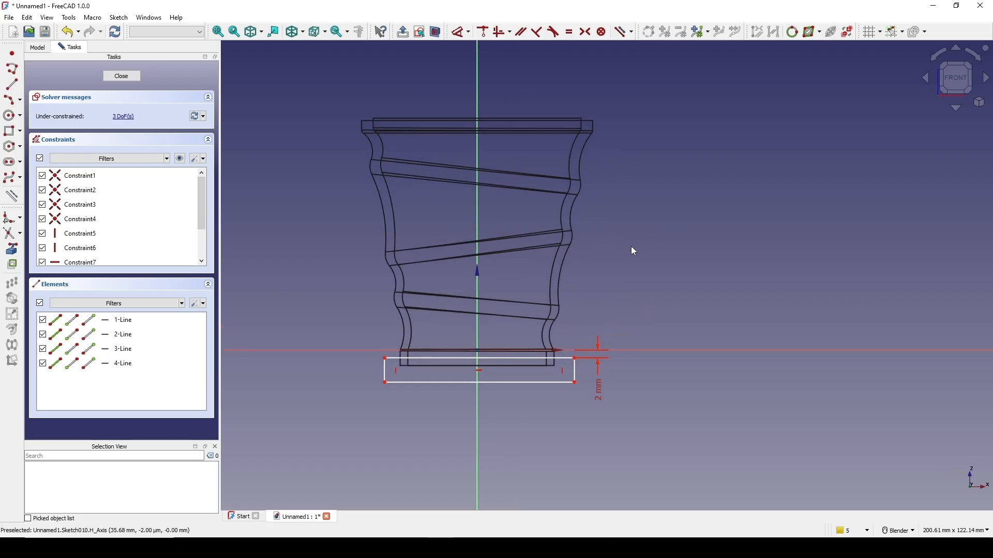
click(122, 76)
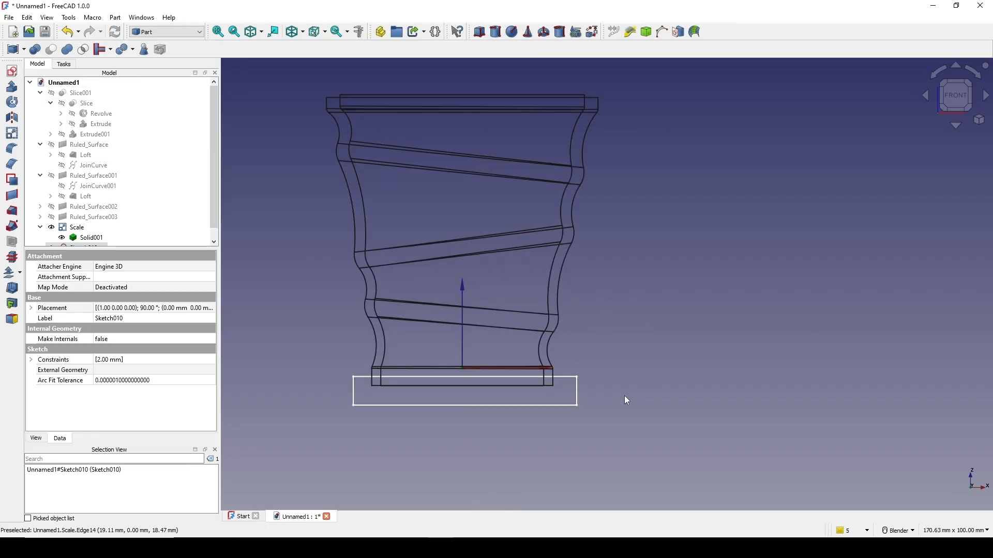
- Return the model to the Flat lines display style
mouse_move(624, 395)
middle_down()
mouse_move(528, 421)
mouse_move(621, 295)
mouse_move(543, 263)
middle_up()
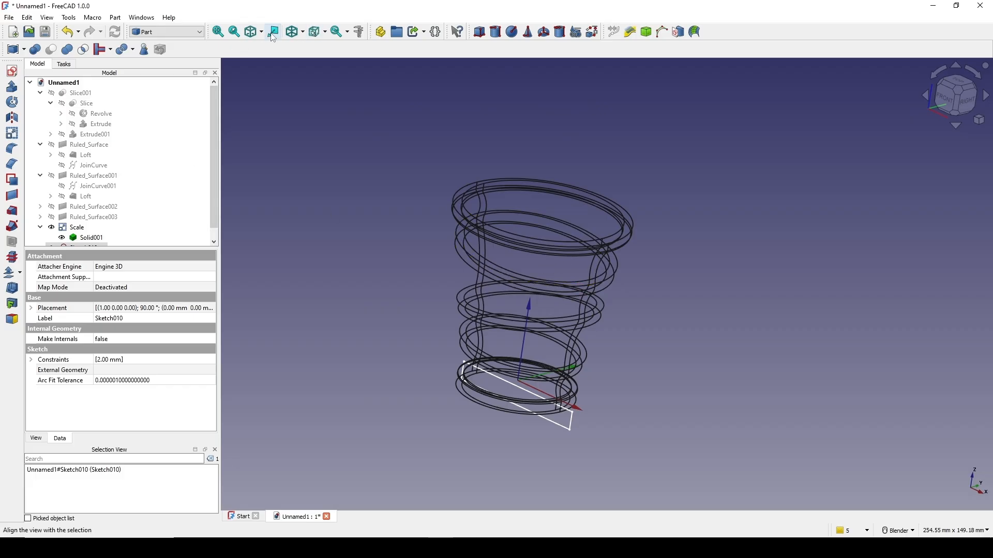
click(303, 33)
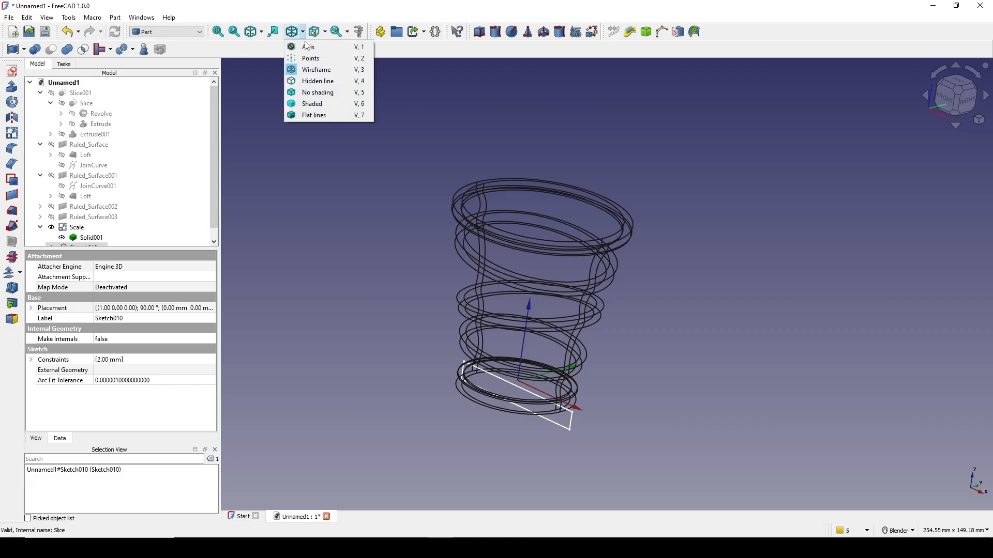
click(309, 114)
- Extrude the base rectangle sketch symmetrically to a length of 100 mm as a solid
scroll(96, 242, down, 1)
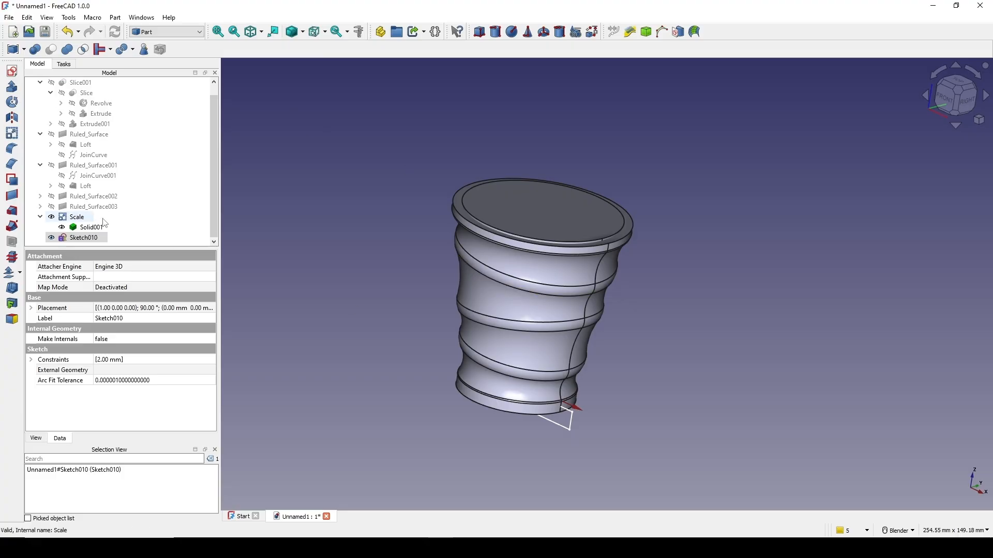
click(13, 86)
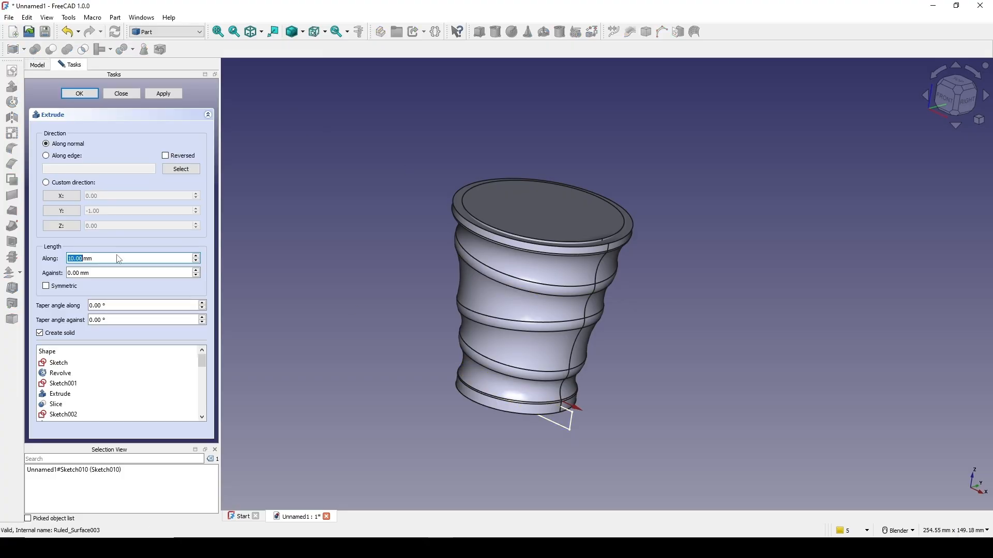
text(100)
click(55, 288)
click(79, 94)
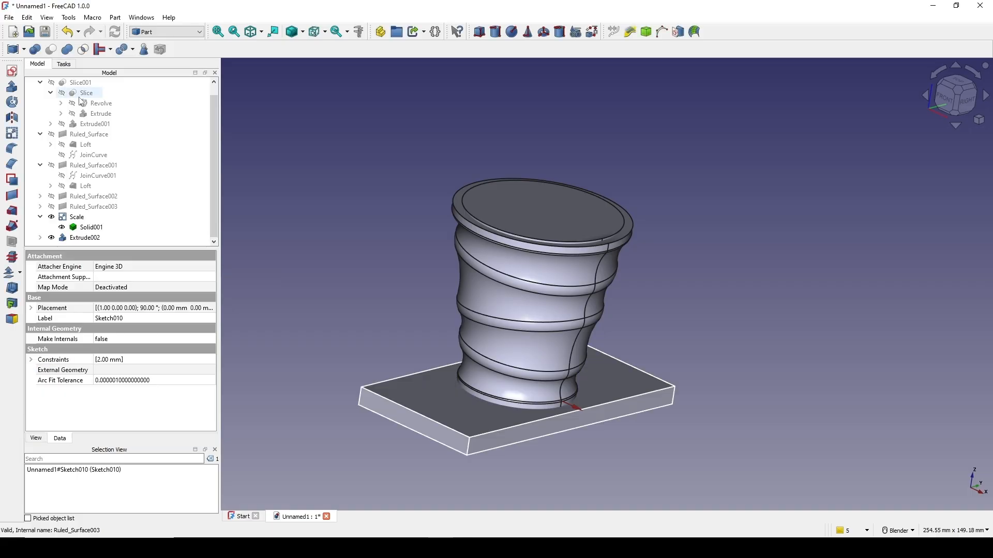
- Subtract the extruded block from the Scale object with a Boolean Cut to trim the inner copy's base
scroll(563, 301, up, 1)
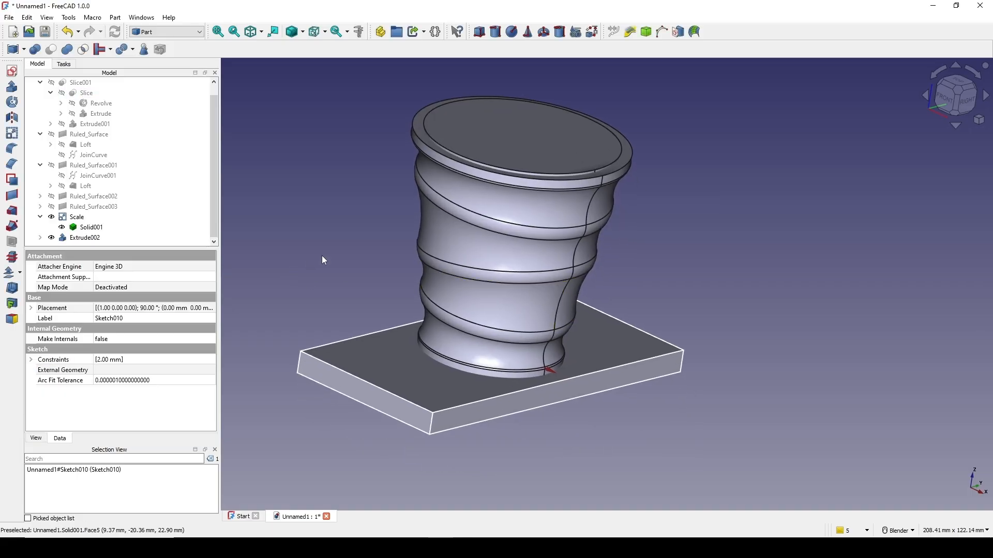
click(72, 220)
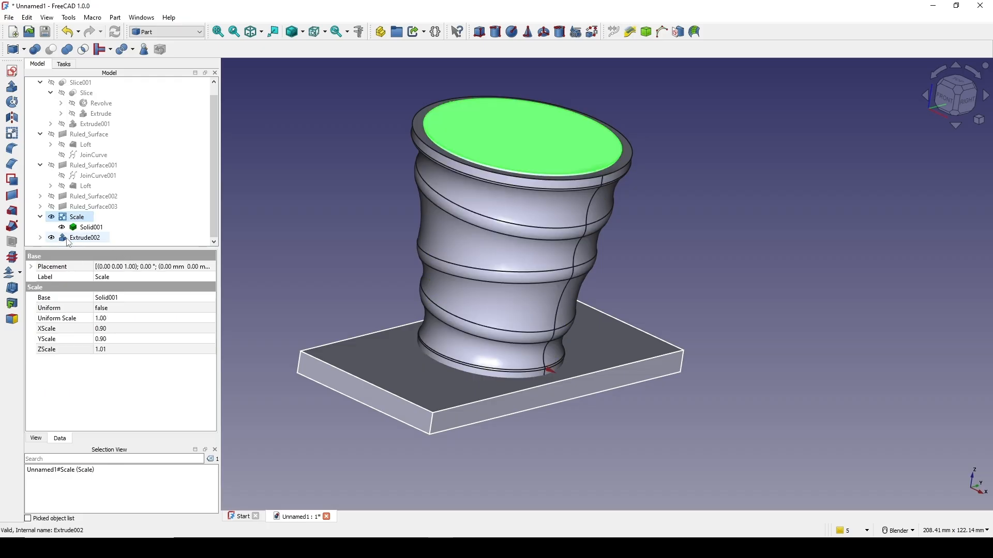
ctrl+click(83, 238)
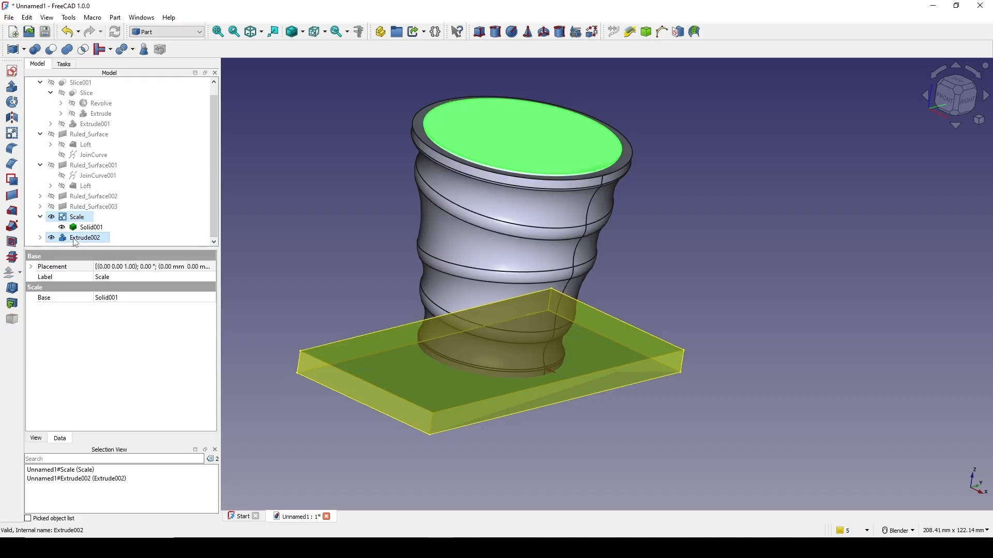
click(51, 49)
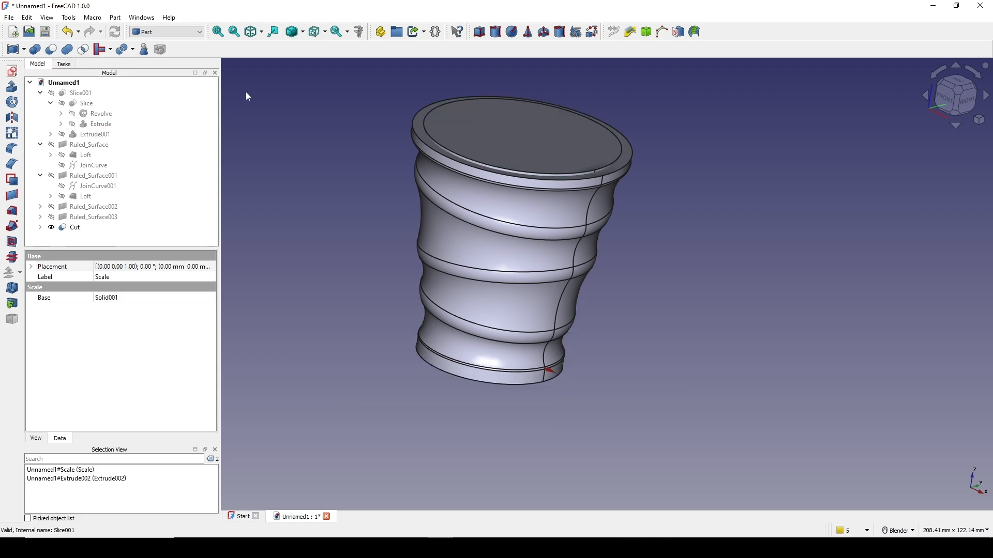
middle_drag(578, 293, 607, 245)
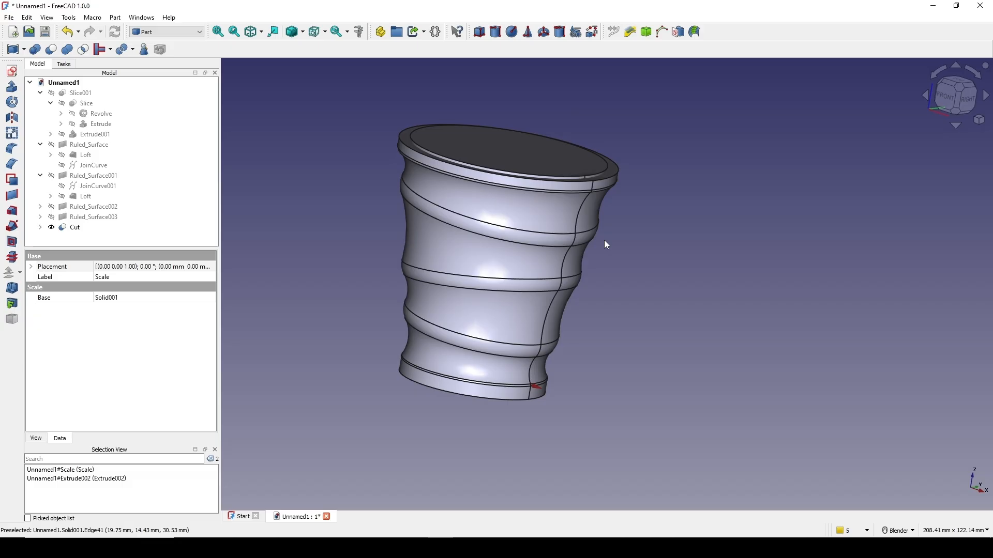
- Subtract the trimmed inner copy from the original cup, Solid001, with a Boolean Cut to hollow it
click(41, 227)
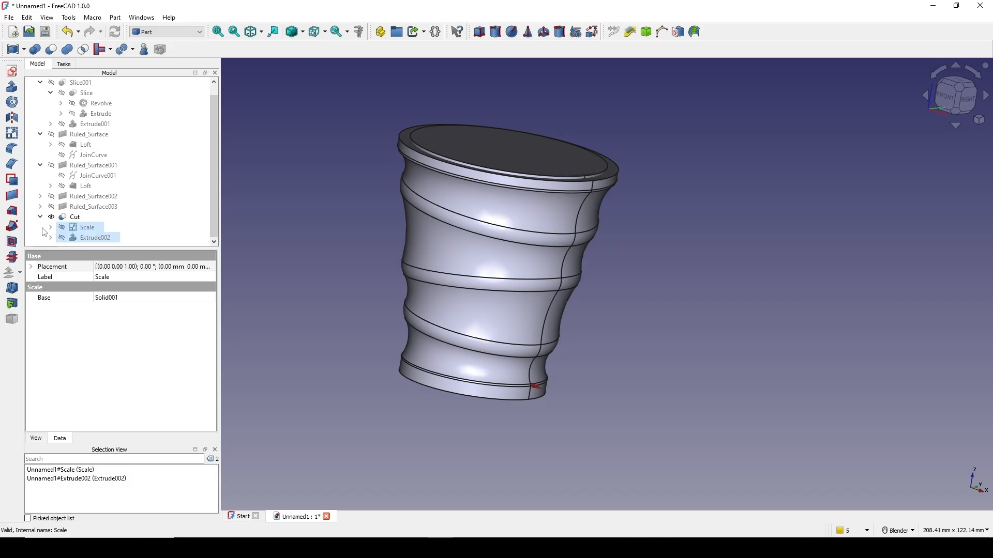
click(51, 228)
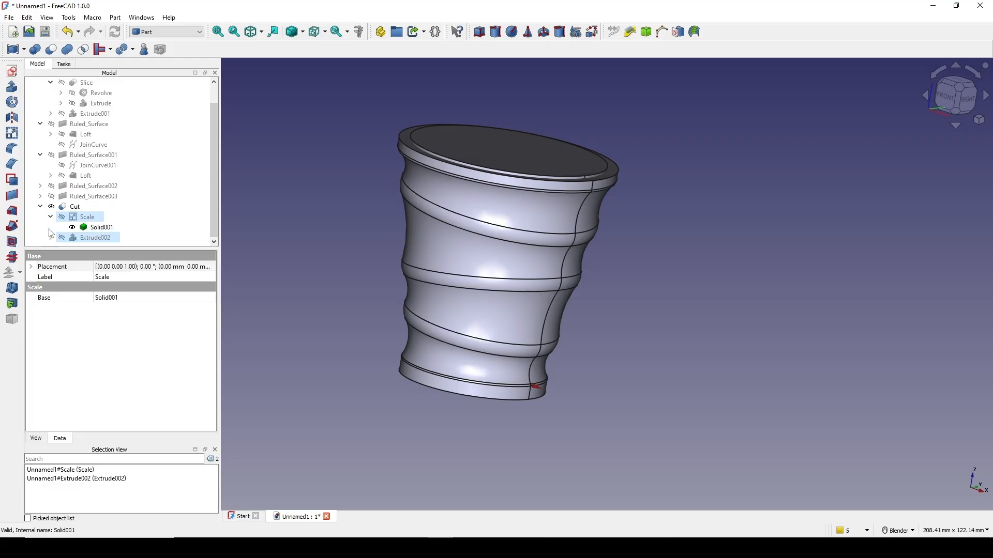
click(313, 216)
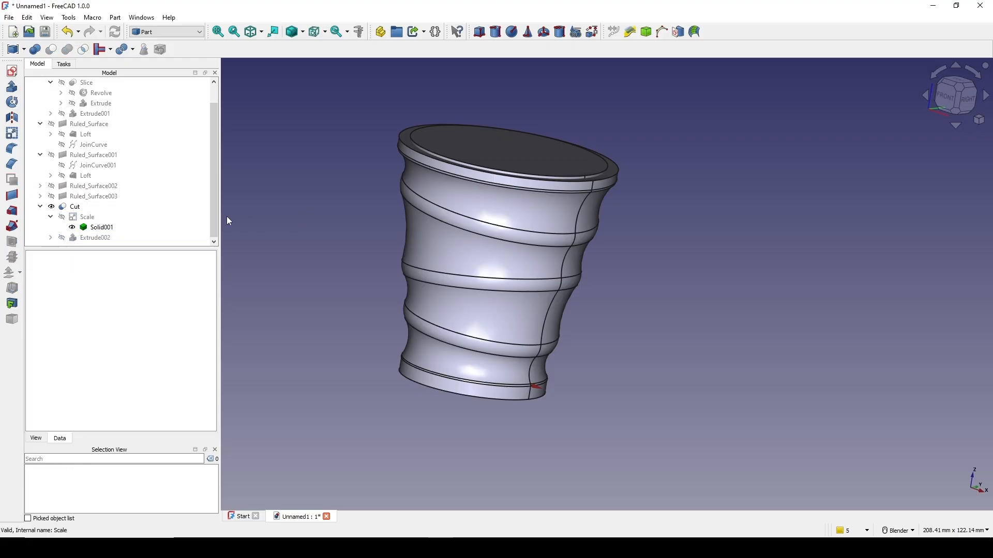
click(89, 232)
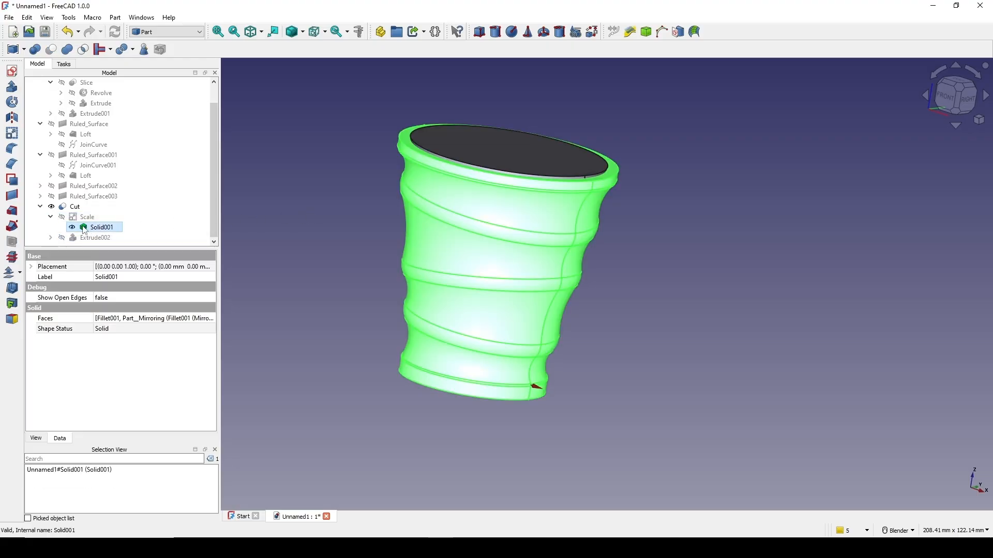
ctrl+click(72, 207)
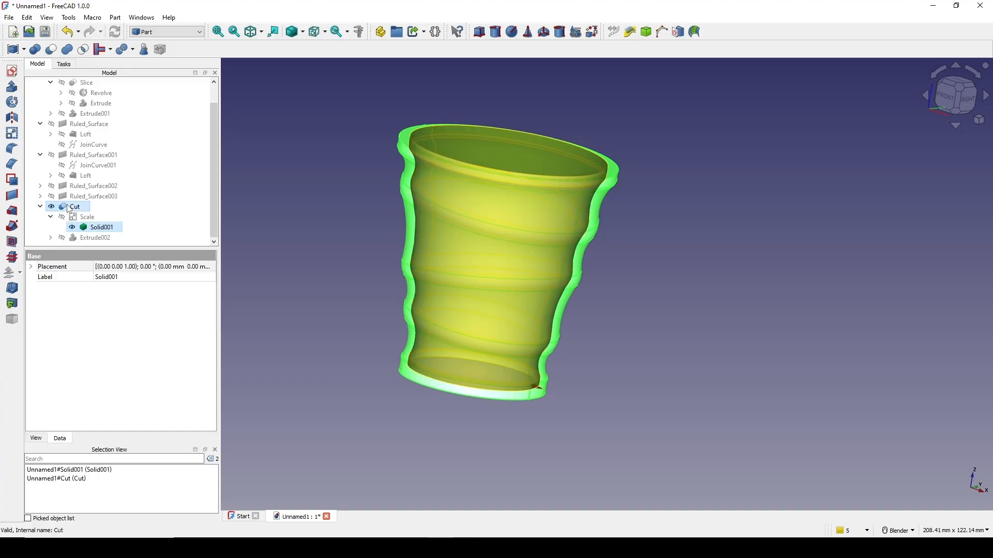
click(53, 51)
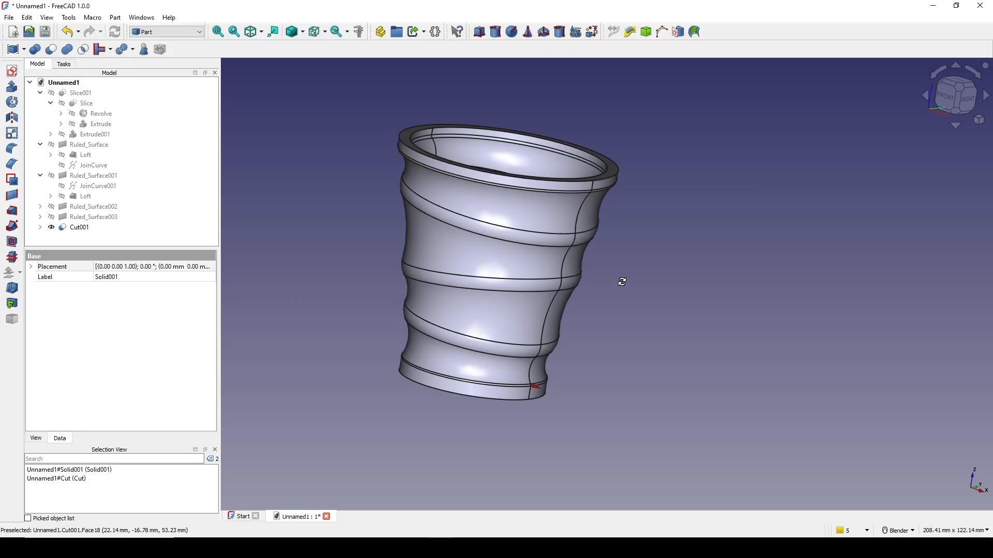
middle_drag(622, 282, 634, 348)
click(651, 325)
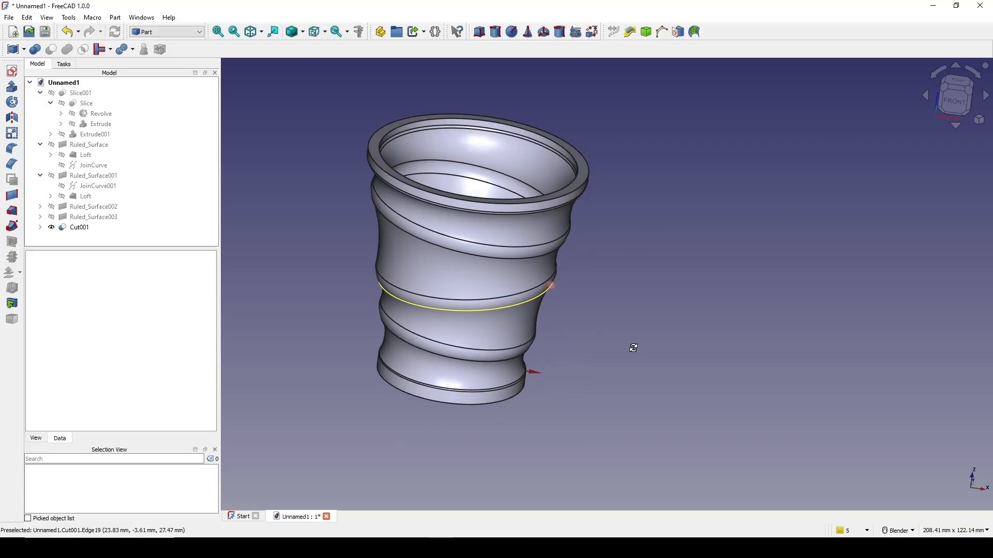
- Fillet the inner and outer edges of the hollow cup's rim and the outer edge of its base with a 0.5 mm radius
scroll(538, 370, up, 2)
shift+middle_drag(561, 295, 567, 330)
scroll(597, 228, up, 1)
click(541, 223)
click(563, 221)
click(473, 322)
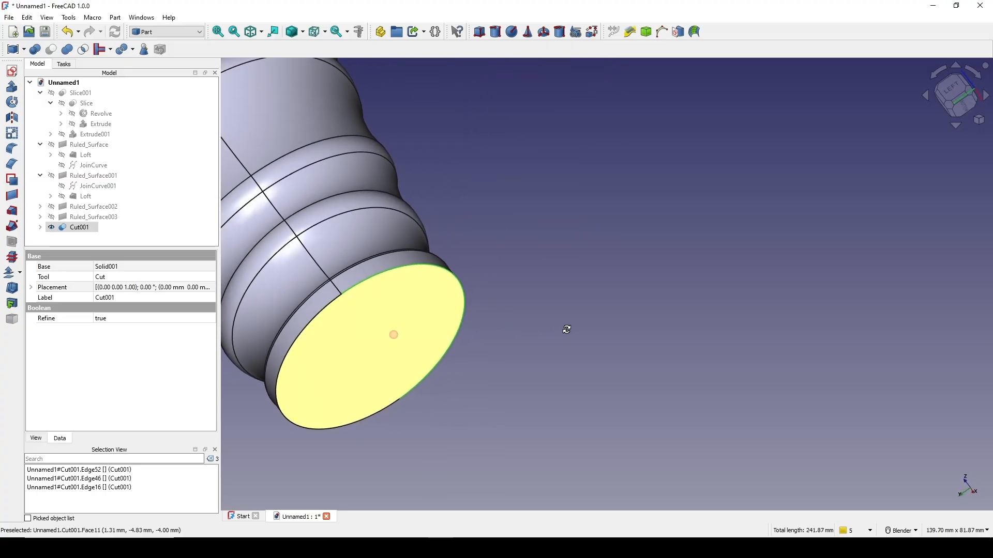
click(311, 331)
middle_drag(319, 333, 447, 306)
shift+middle_drag(351, 176, 411, 276)
middle_drag(300, 232, 450, 259)
shift+middle_drag(253, 251, 632, 319)
scroll(632, 319, up, 3)
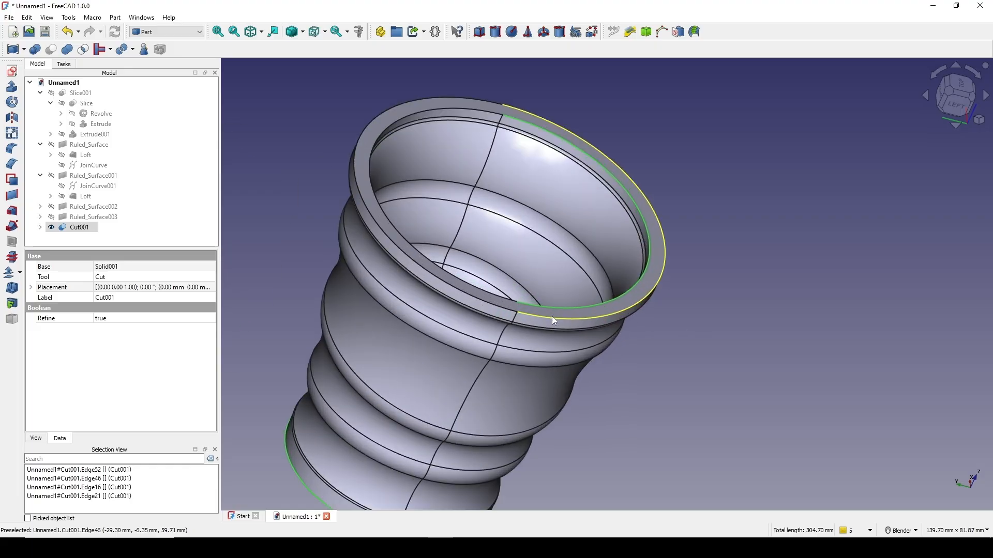
click(473, 312)
click(479, 299)
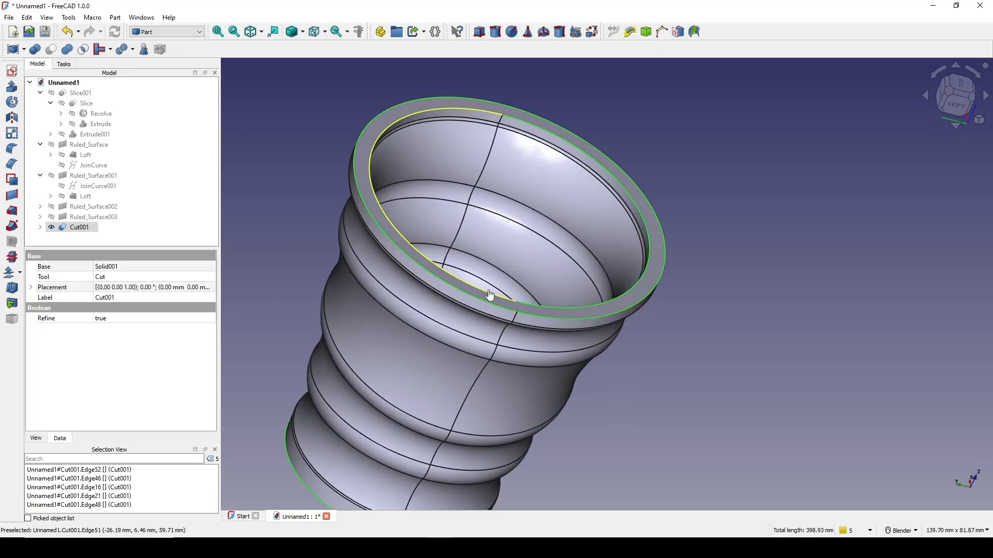
click(17, 154)
text(.)
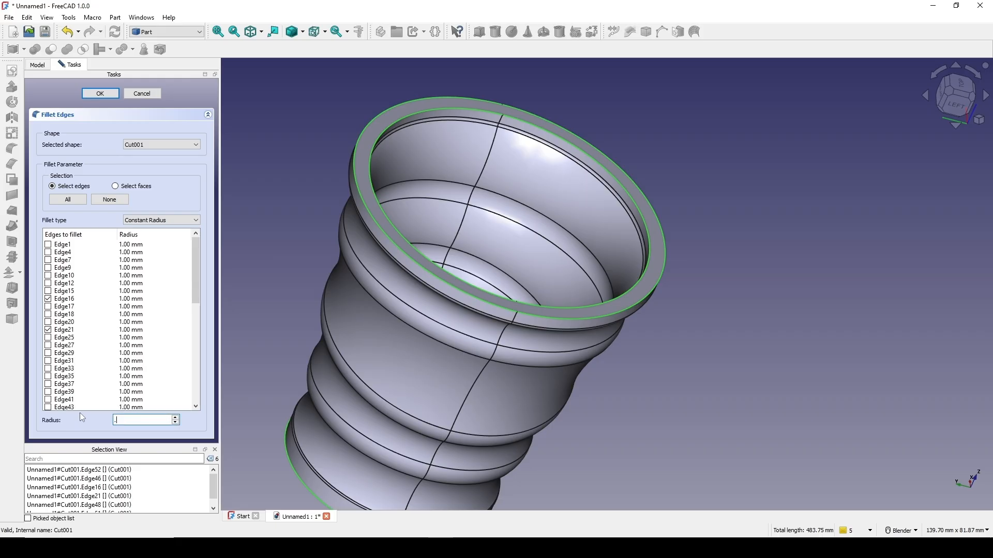
text(5.5)
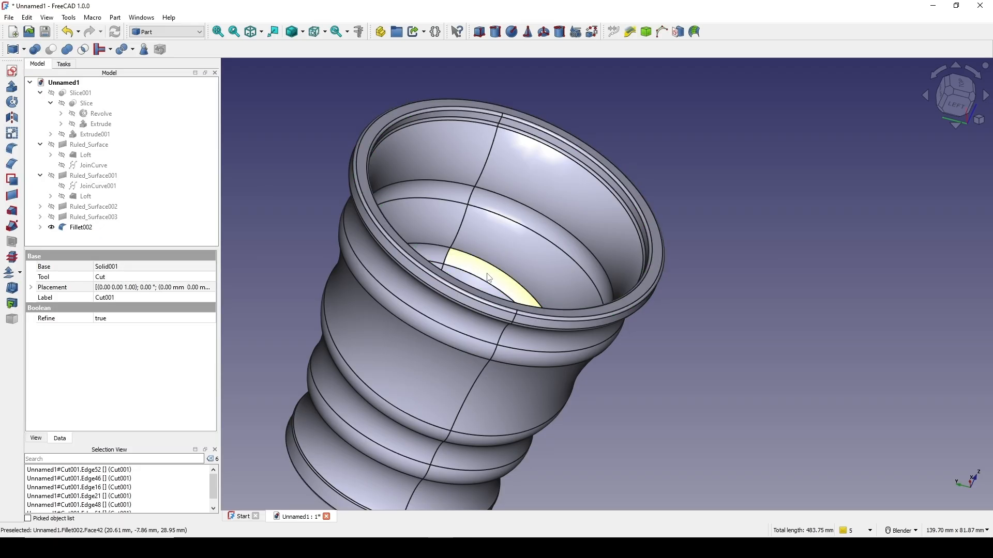
middle_drag(654, 321, 637, 316)
scroll(672, 310, up, 2)
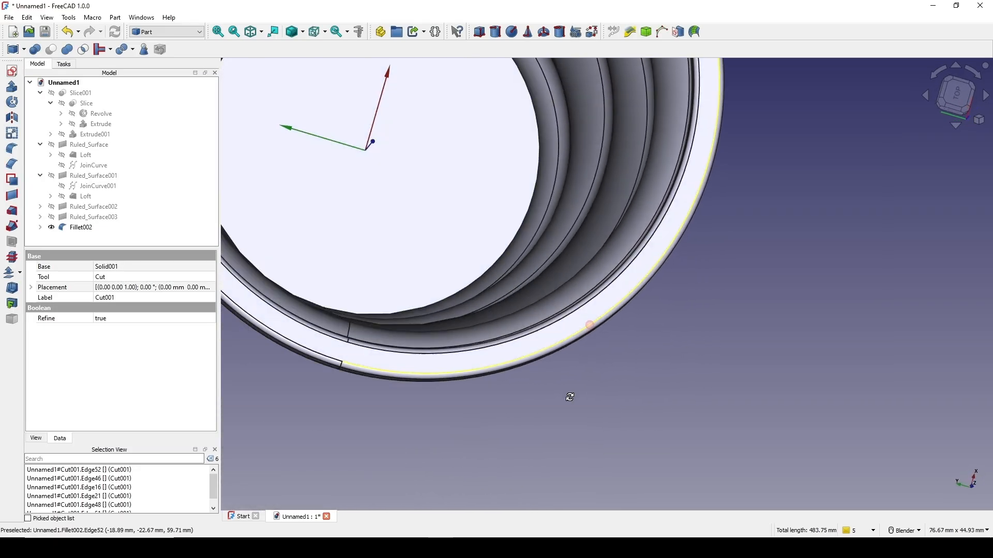
scroll(591, 321, down, 5)
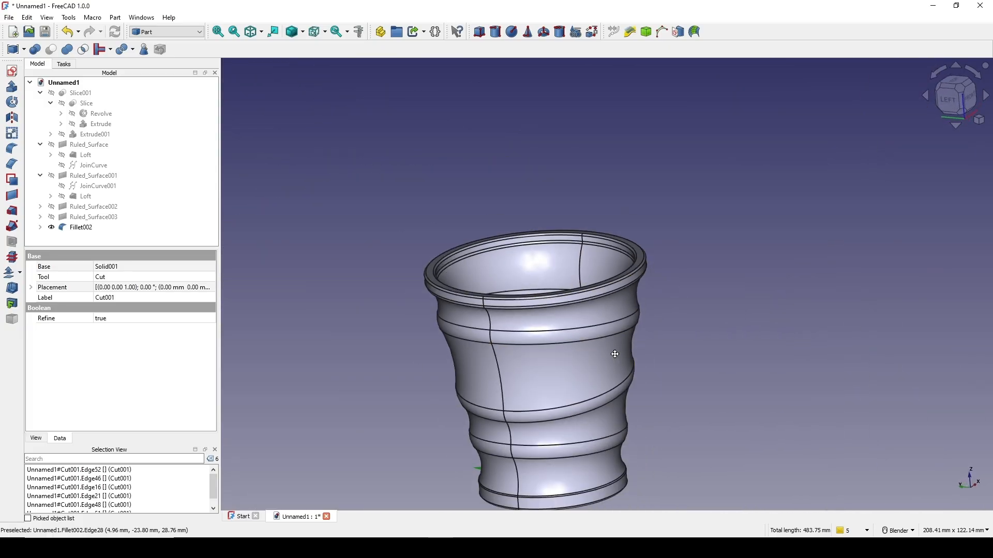